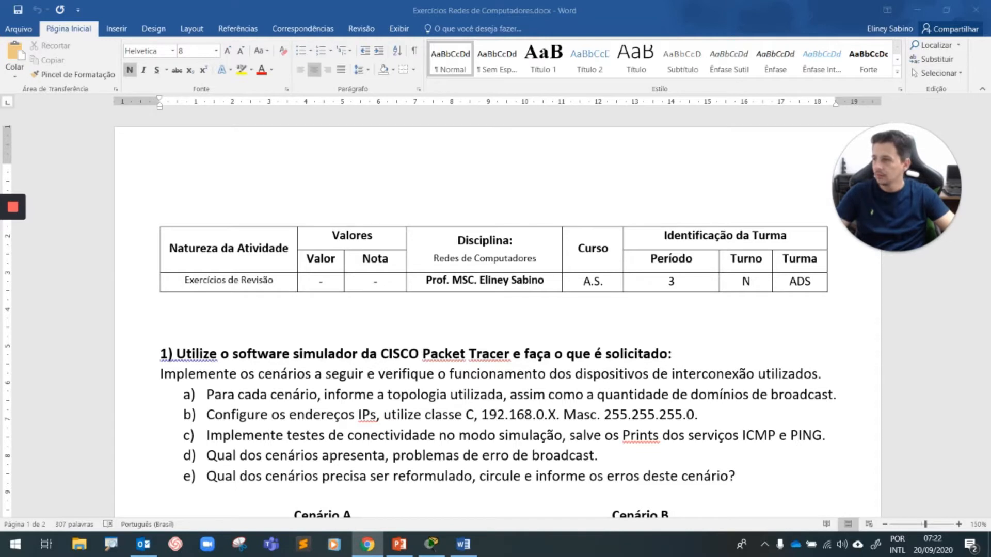
Step: Check where the exercise file is listed in the course modules page in Chrome and return to the Word document
left_click_drag(0, 122, 387, 107)
left_click(763, 105)
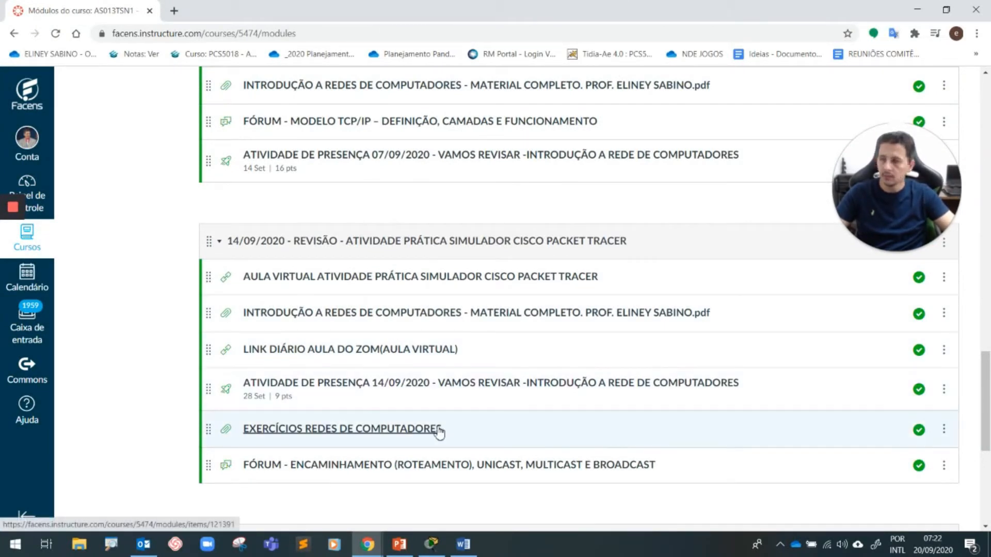
left_click(468, 550)
Step: Skim the whole exercise document, from the question 1 scenarios through the question 3 network, and go back to its beginning
scroll(381, 304, "down", 3)
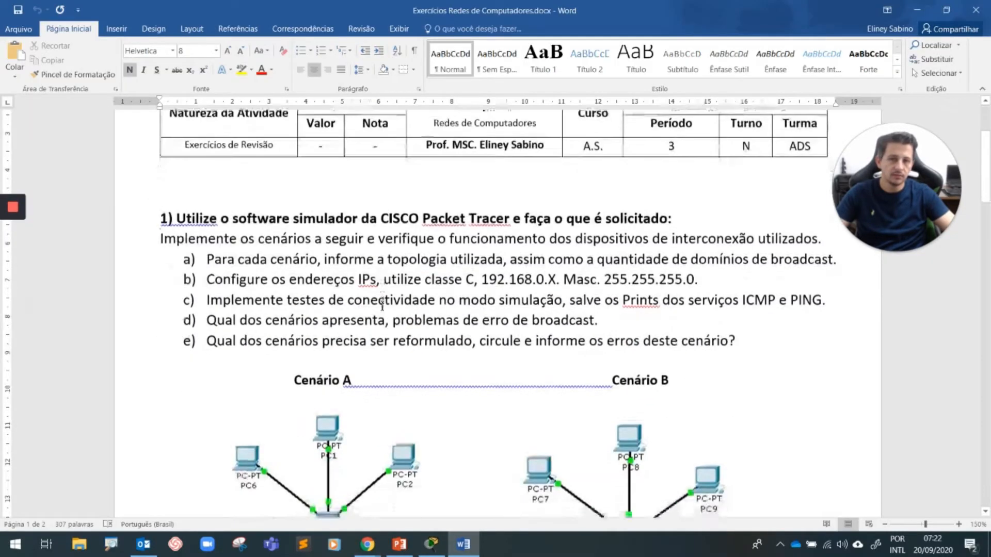
scroll(382, 306, "down", 1)
scroll(382, 306, "down", 12)
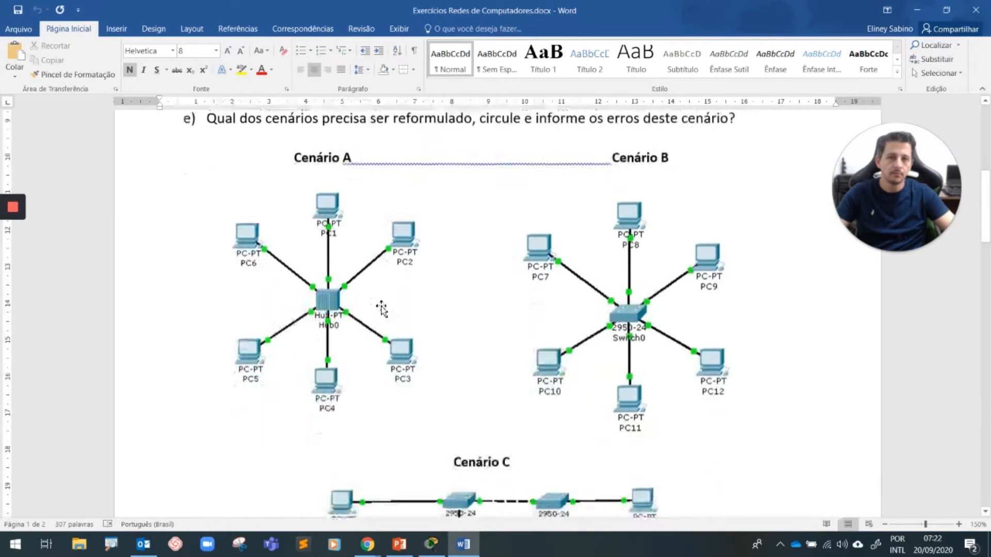
scroll(380, 305, "down", 14)
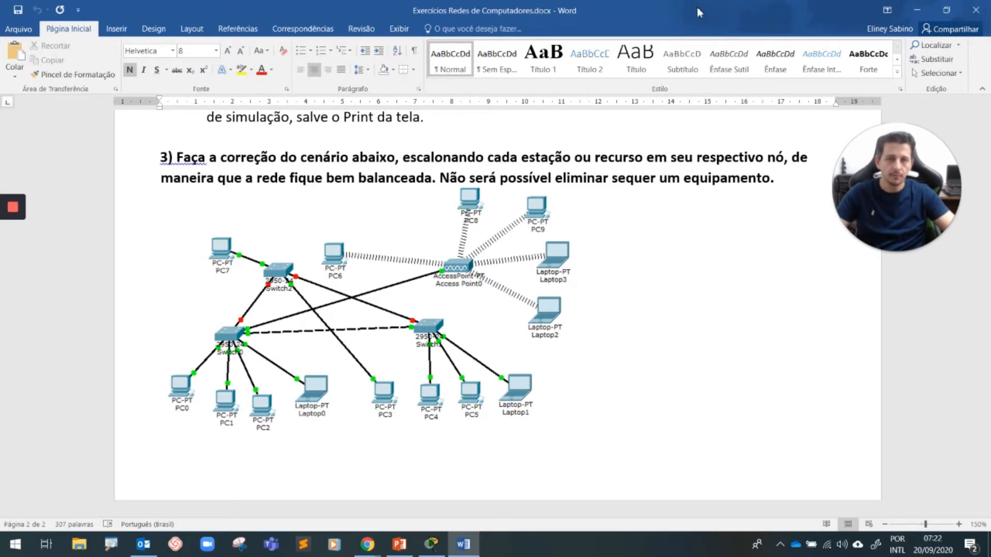
scroll(601, 258, "up", 15)
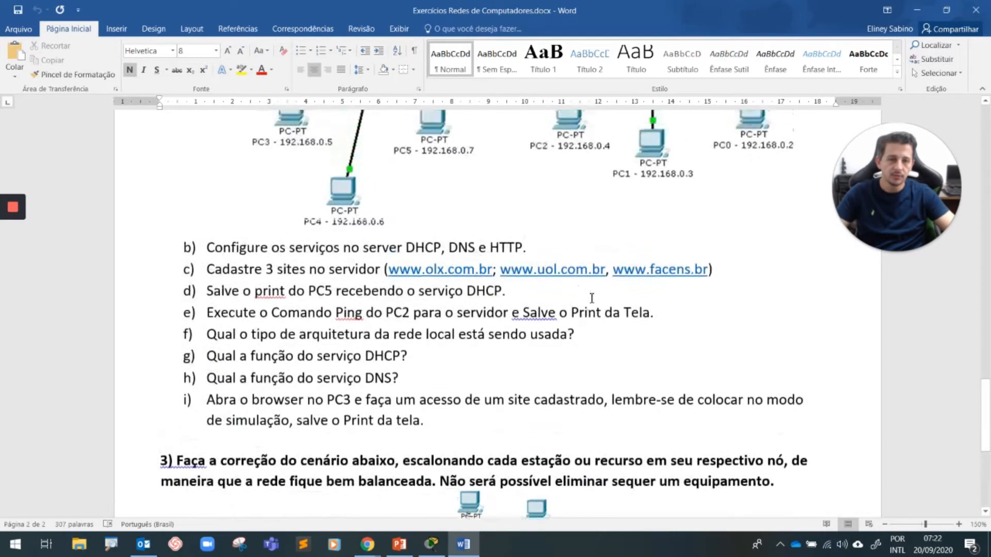
scroll(600, 305, "up", 20)
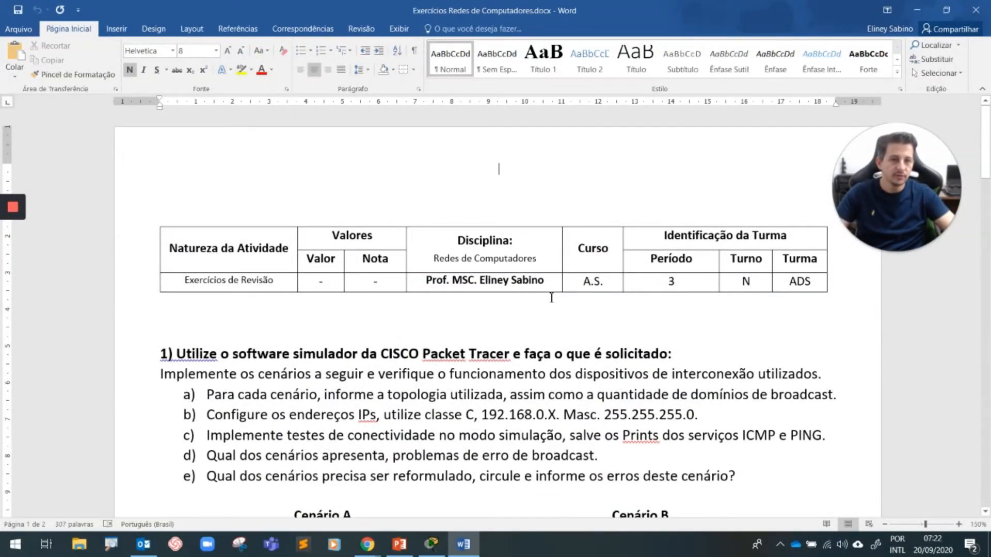
Step: Review the instructions of question 1 and compare the topologies of Cenário A, Cenário B and Cenário C
scroll(531, 309, "down", 7)
scroll(530, 312, "up", 4)
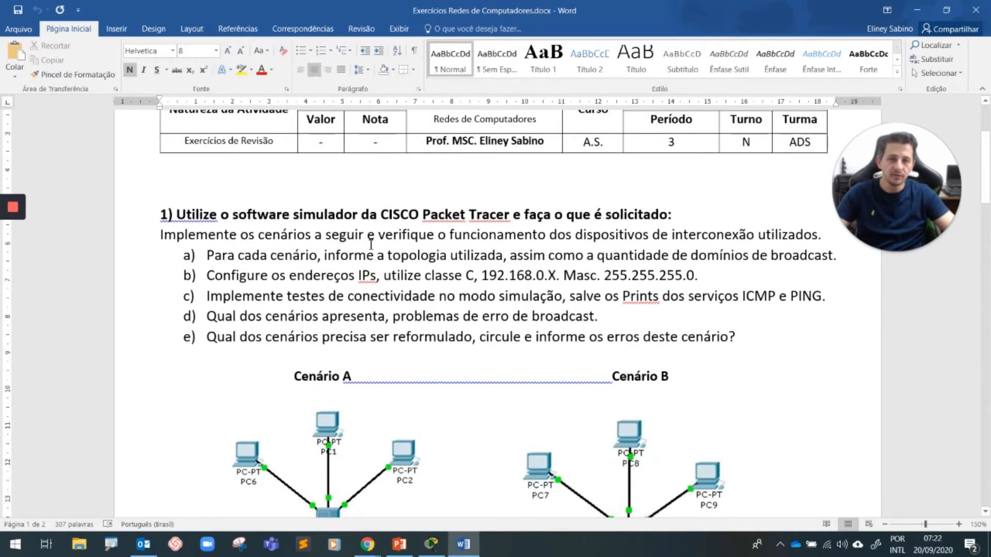
scroll(370, 244, "down", 5)
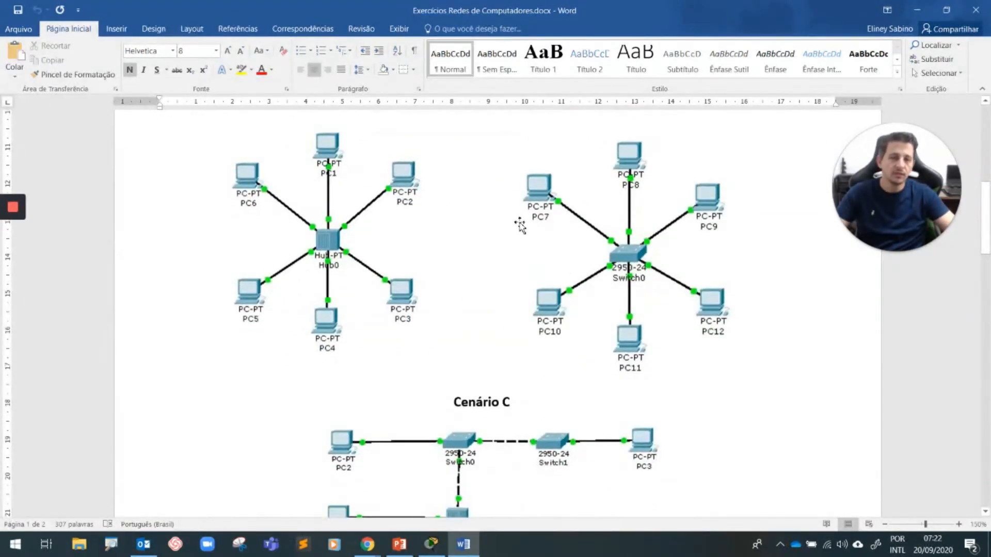
scroll(529, 341, "down", 2)
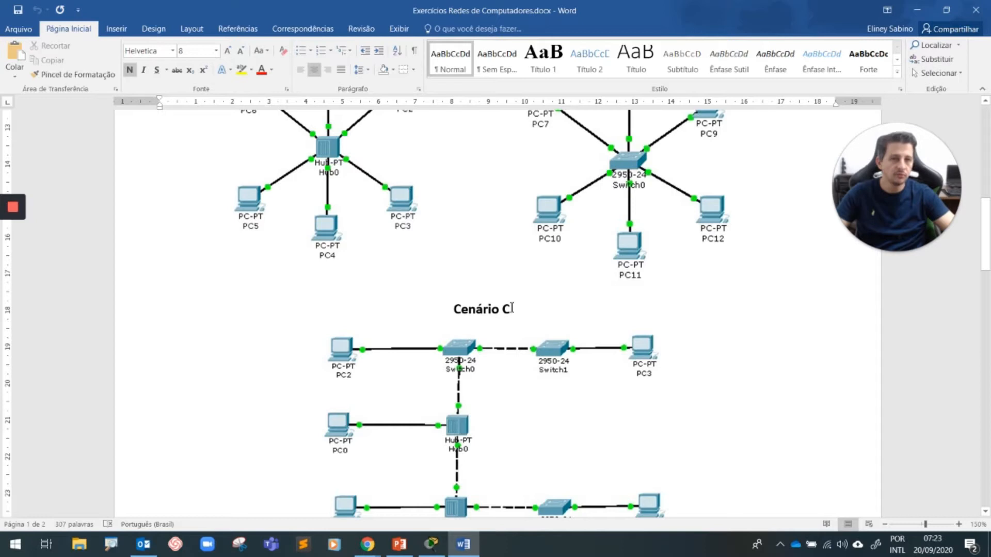
scroll(458, 331, "down", 2)
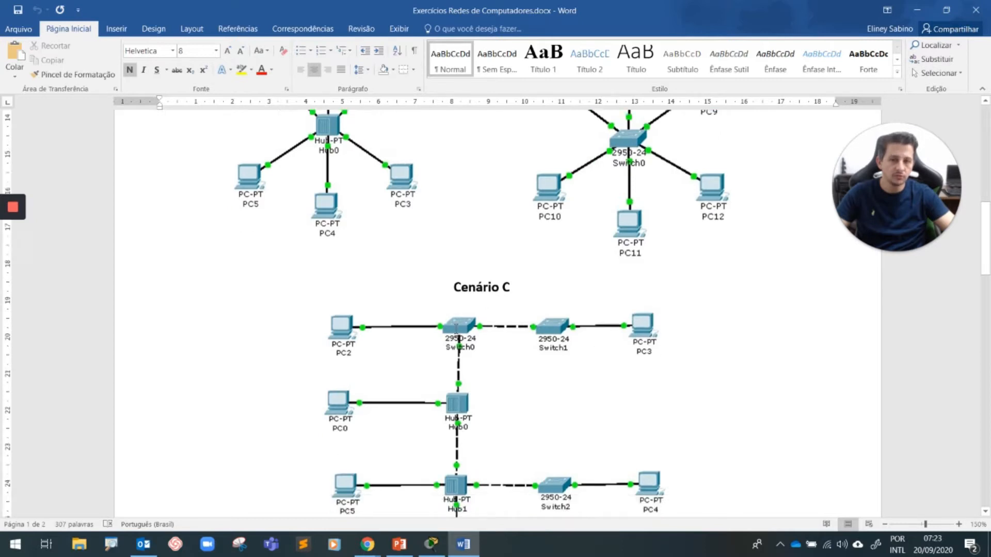
scroll(456, 328, "up", 5)
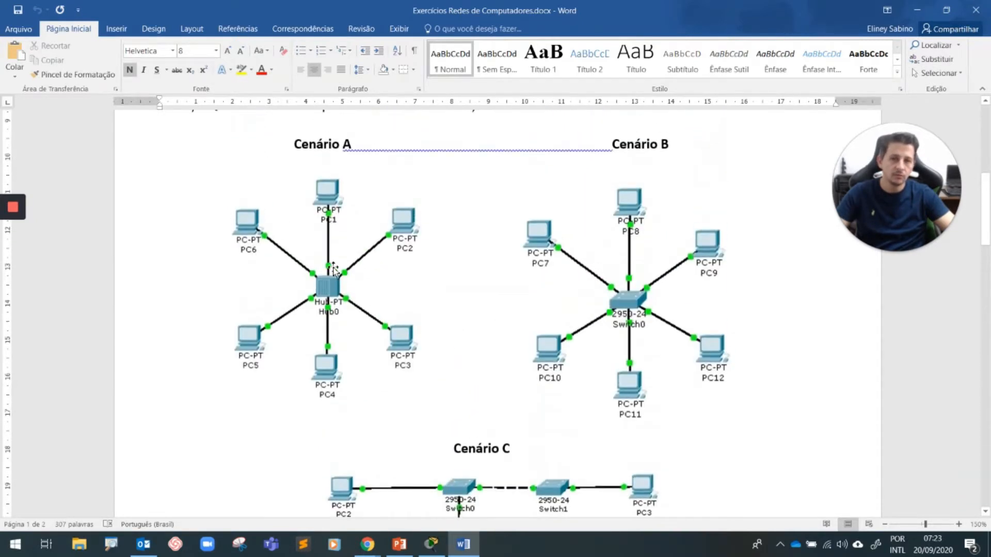
key("ctrl")
key("ctrl")
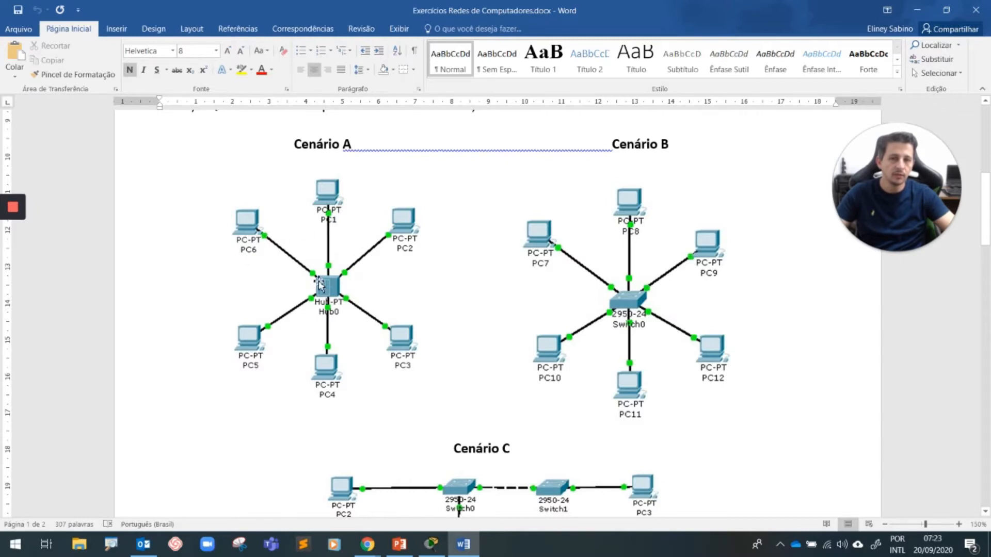
Step: Examine the switch and PC connections in Cenário C and return to the items of question 1
scroll(326, 294, "down", 3)
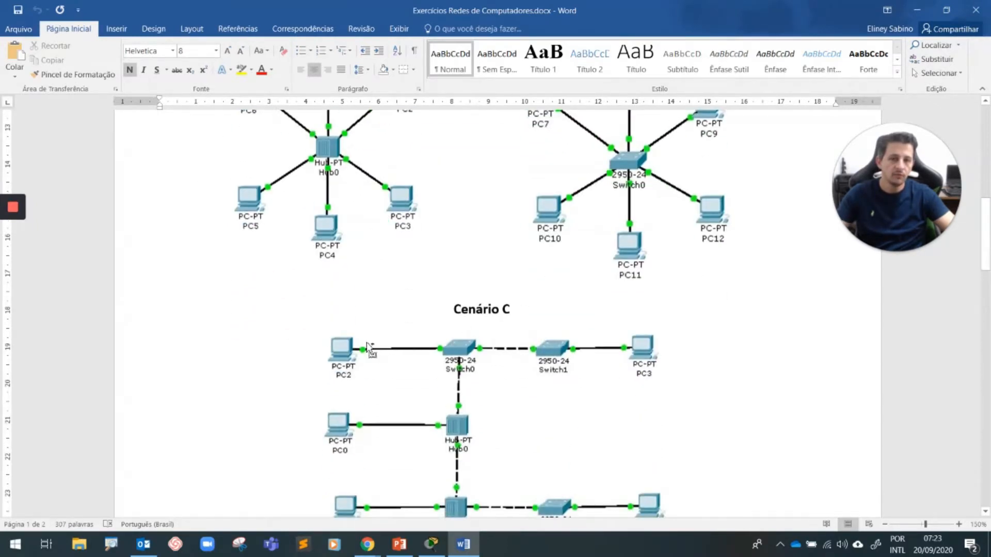
key("ctrl")
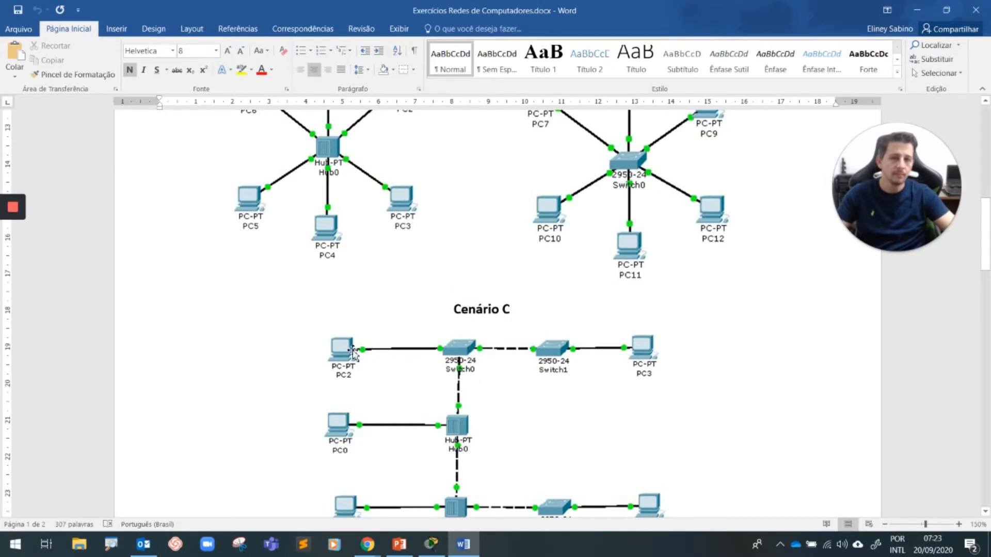
key("ctrl")
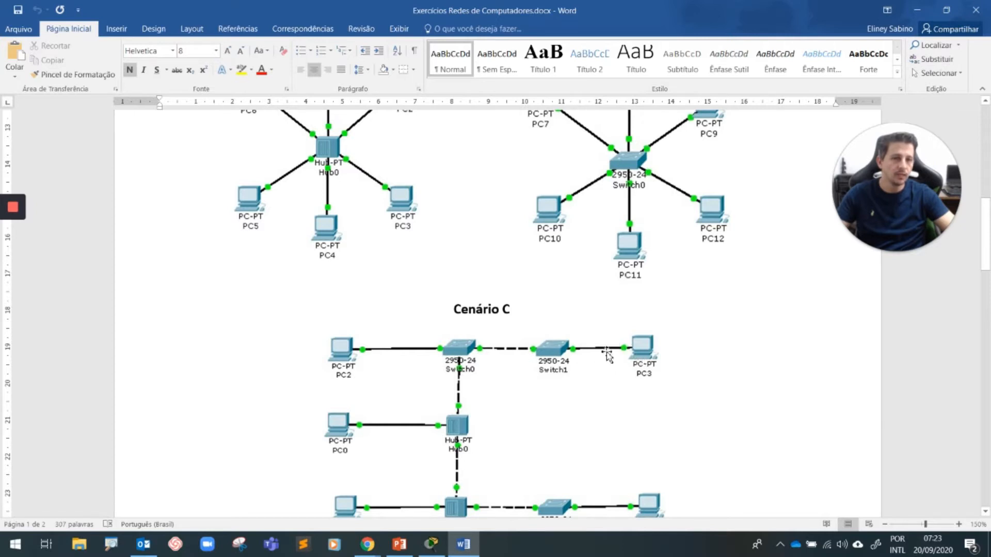
key("ctrl")
key("ctrl")
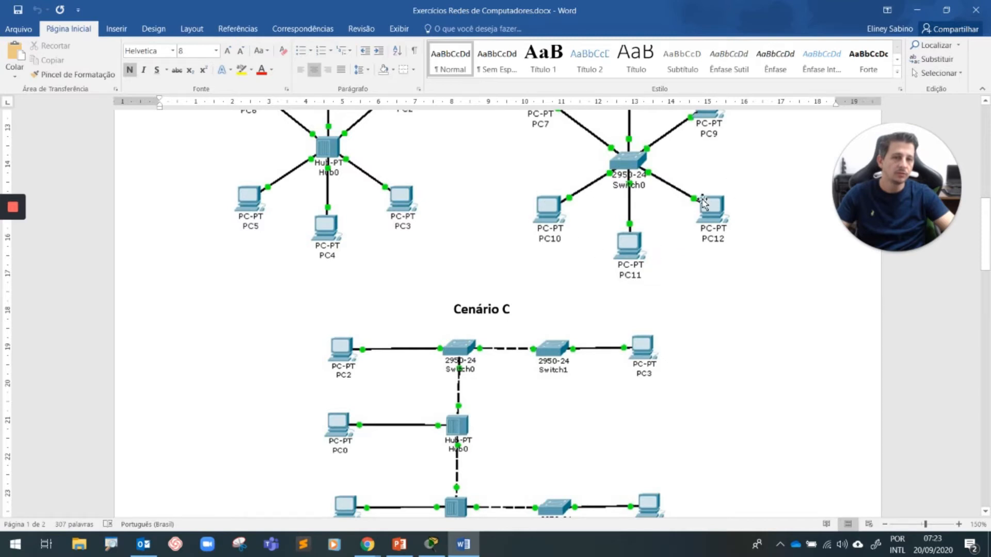
scroll(506, 256, "up", 5)
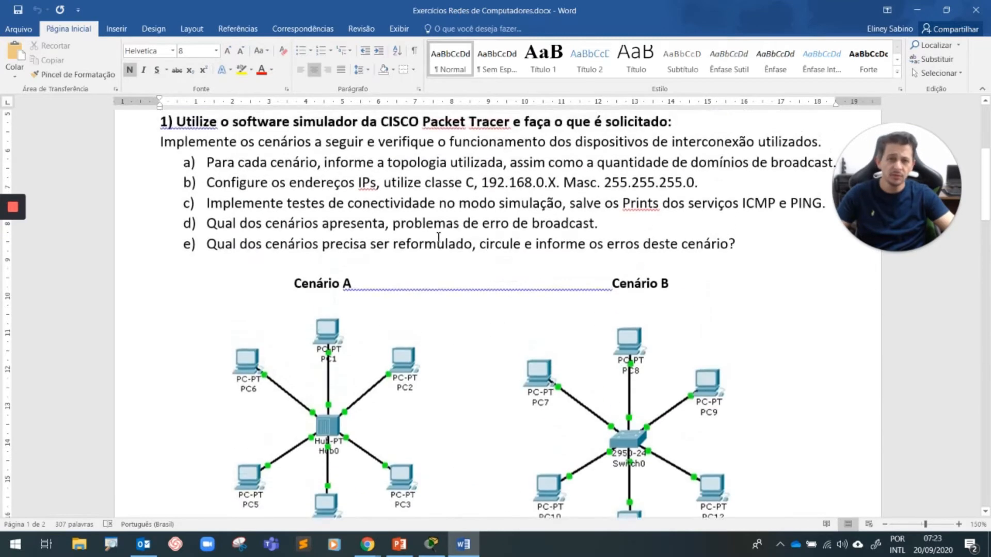
scroll(438, 237, "up", 2)
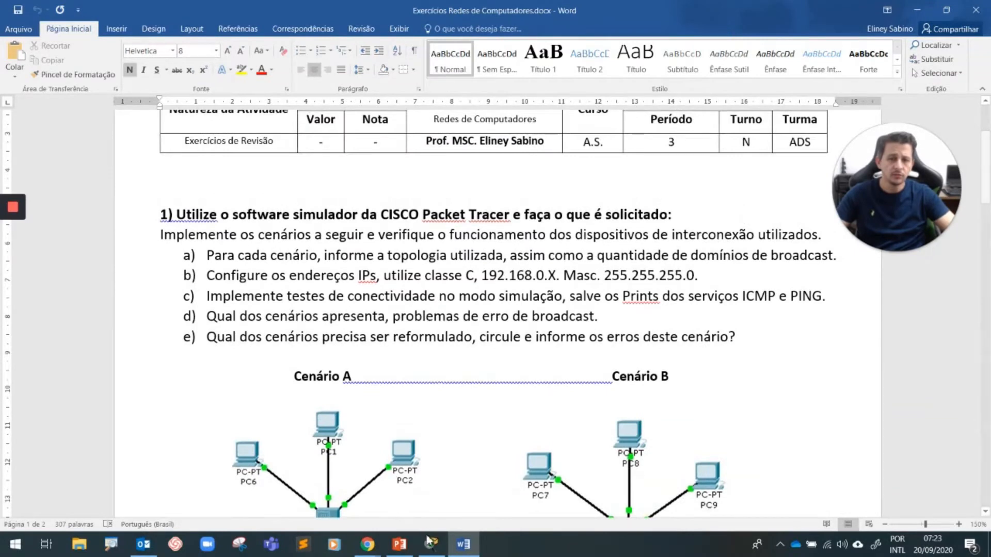
Step: Look at the Cisco Packet Tracer workspace and return to the question 1 scenarios in the Word document
left_click(433, 544)
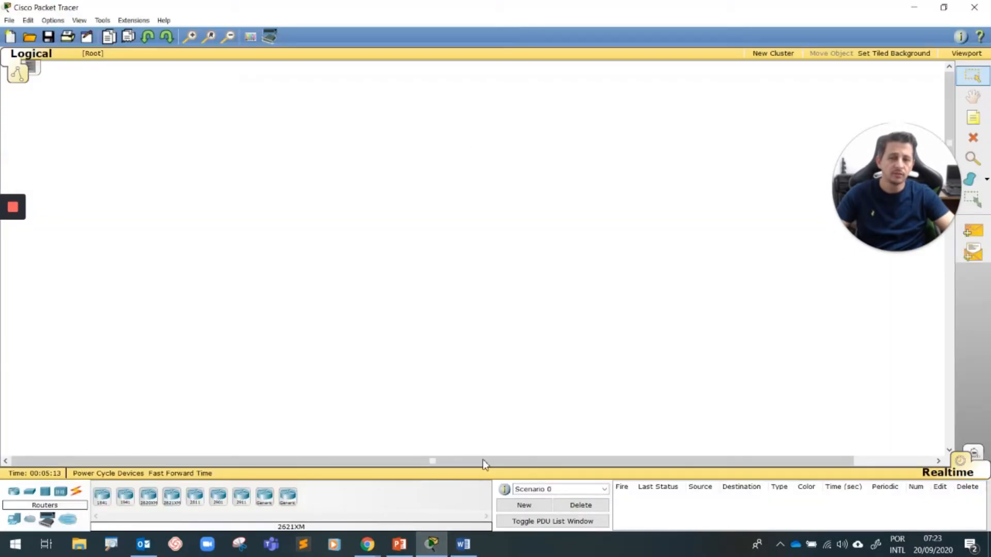
left_click(464, 545)
scroll(361, 302, "down", 3)
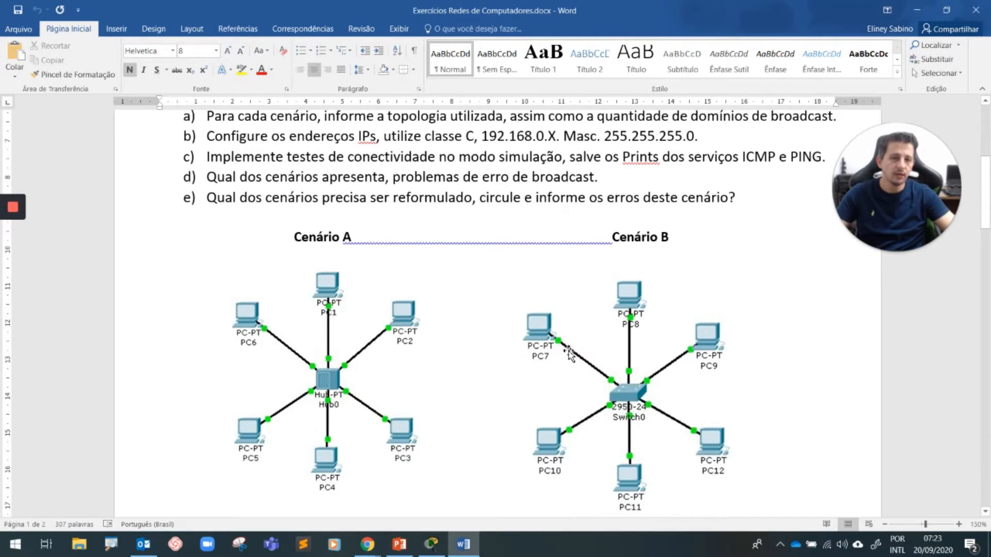
scroll(458, 338, "down", 3)
scroll(546, 305, "up", 5)
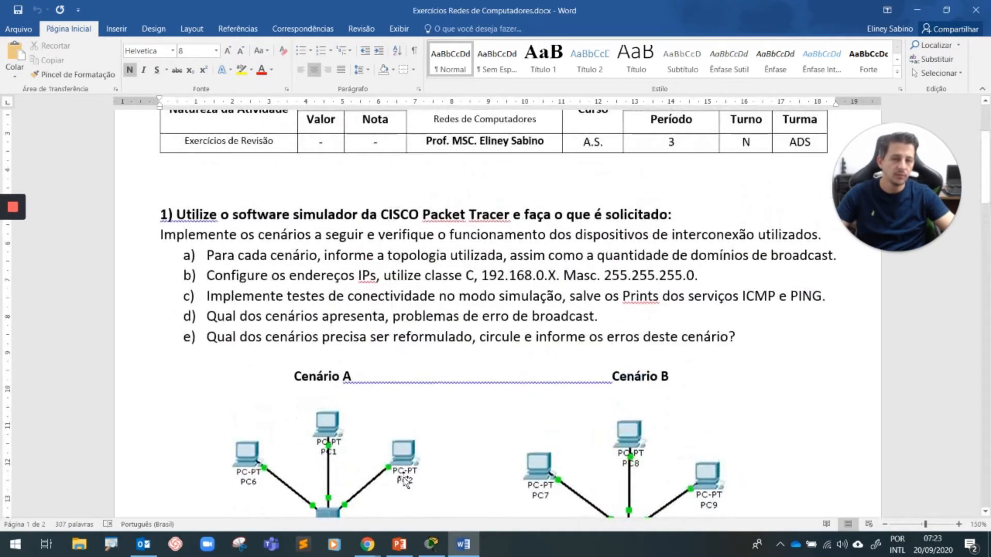
Step: Highlight the 192.168.0.X address and the 255 octets of the subnet mask in item b of question 1
left_click_drag(483, 276, 557, 276)
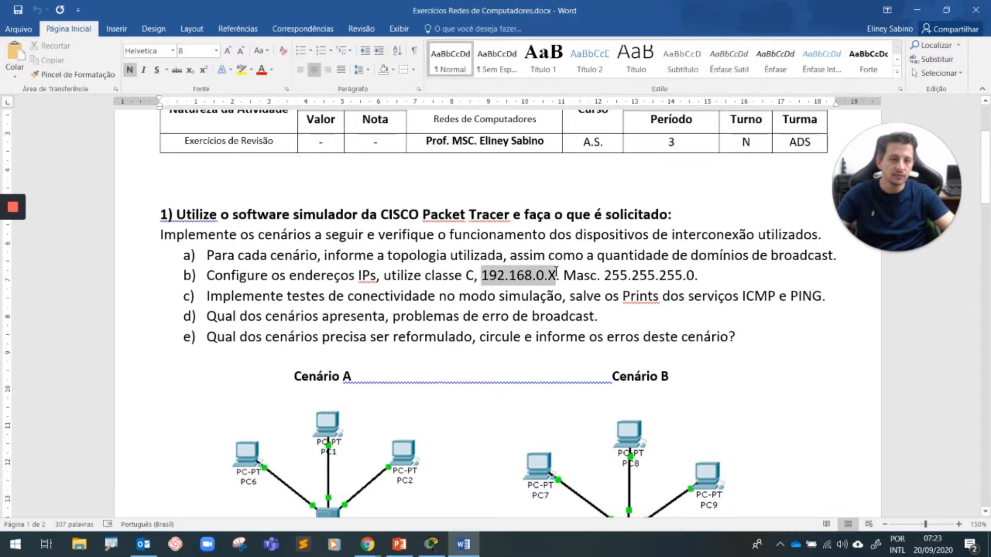
left_click(603, 274)
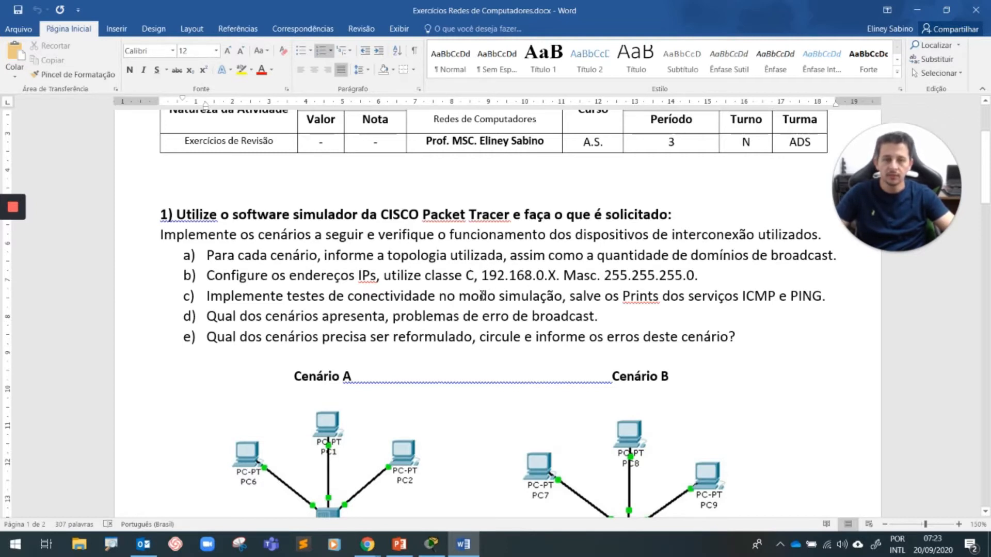
left_click_drag(631, 274, 605, 275)
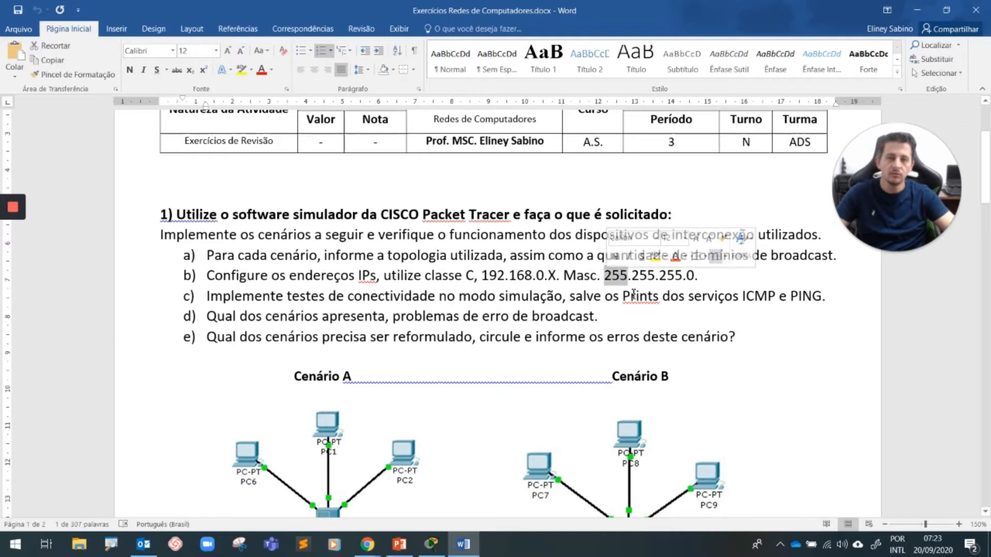
left_click(606, 296)
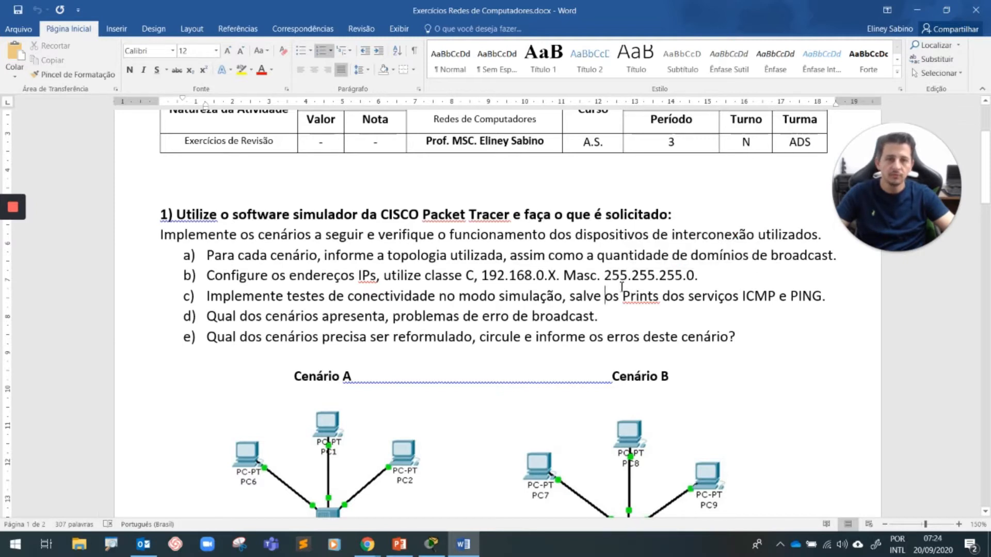
left_click_drag(632, 279, 657, 277)
left_click(706, 281)
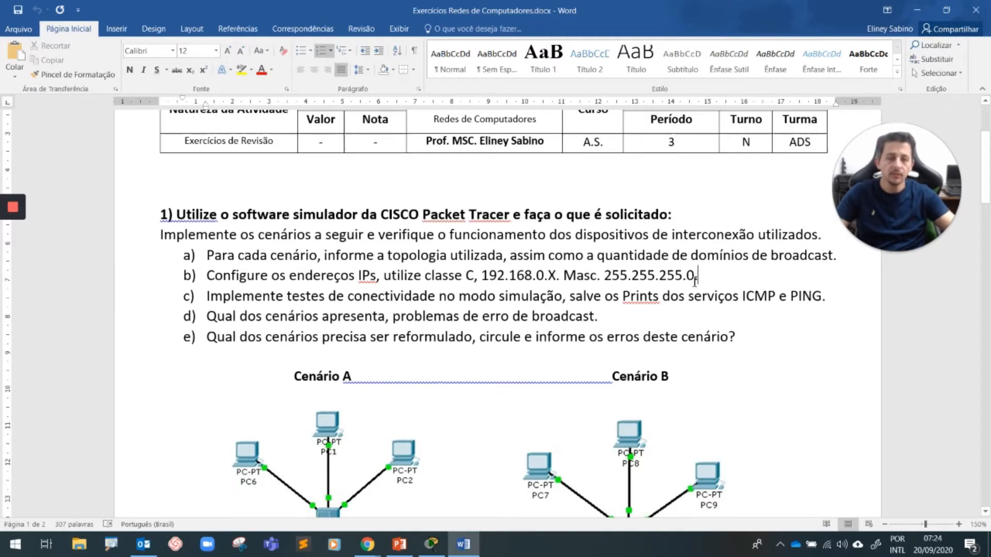
left_click_drag(694, 278, 625, 280)
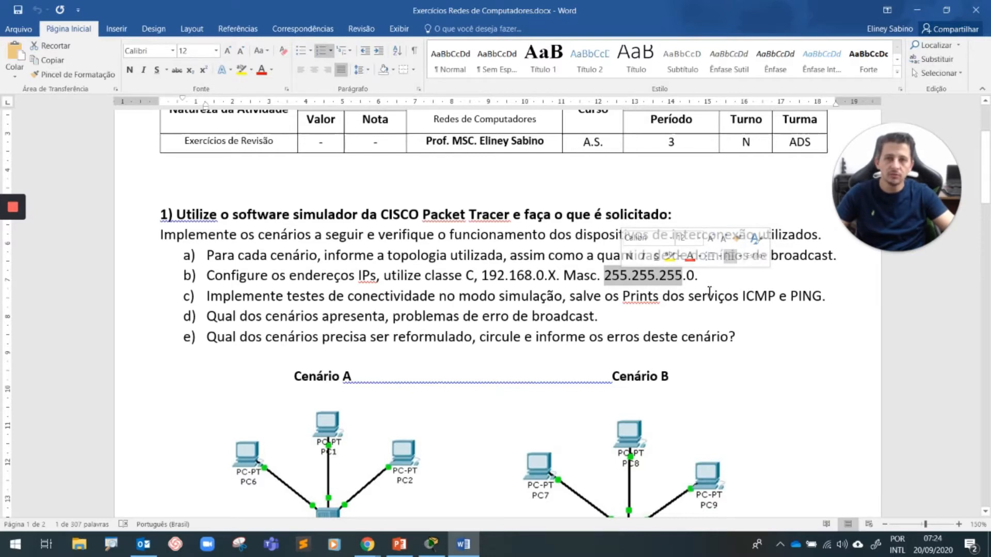
Step: Append "/24 C" after the subnet mask at the end of item b, highlighting the mask's third octet along the way
left_click(712, 279)
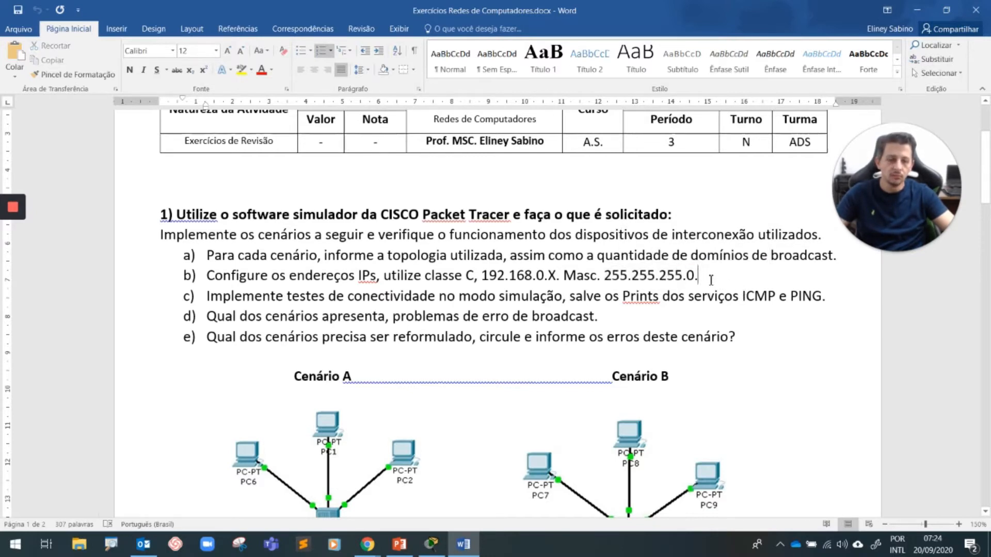
type("/")
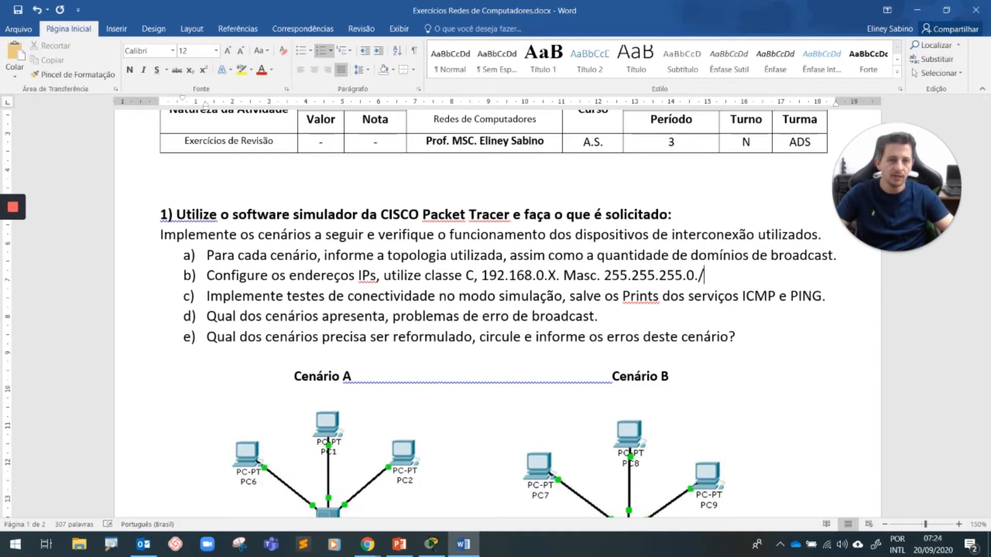
type("24")
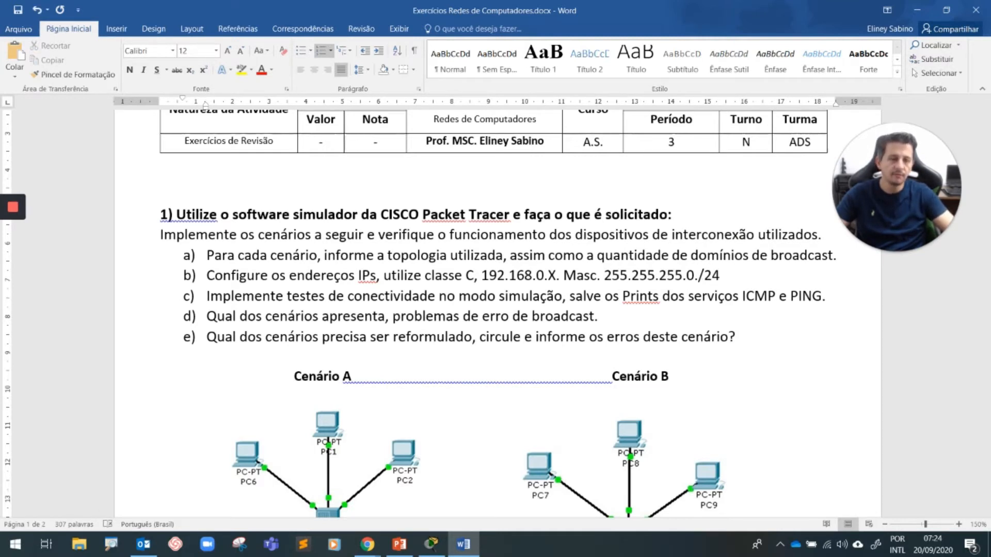
left_click_drag(629, 278, 660, 279)
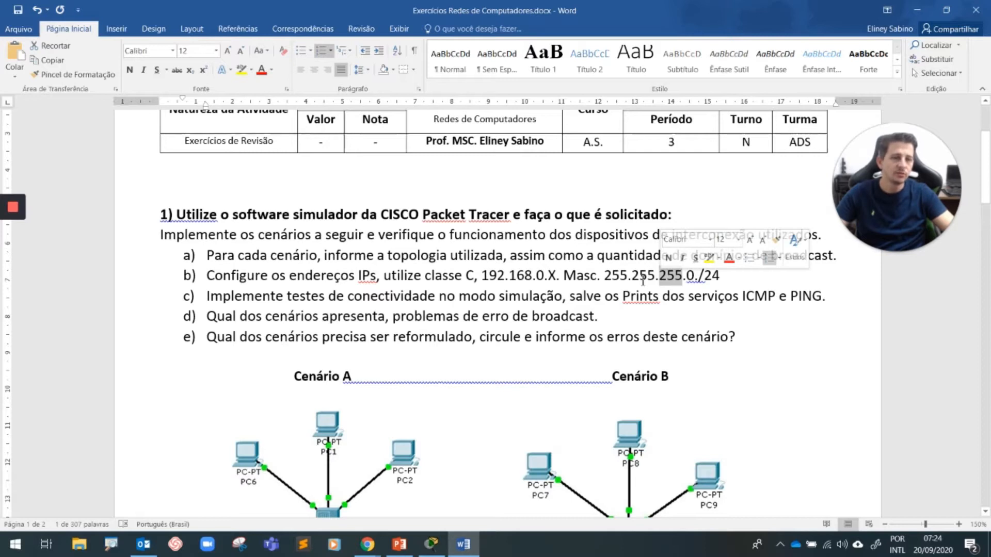
left_click(730, 279)
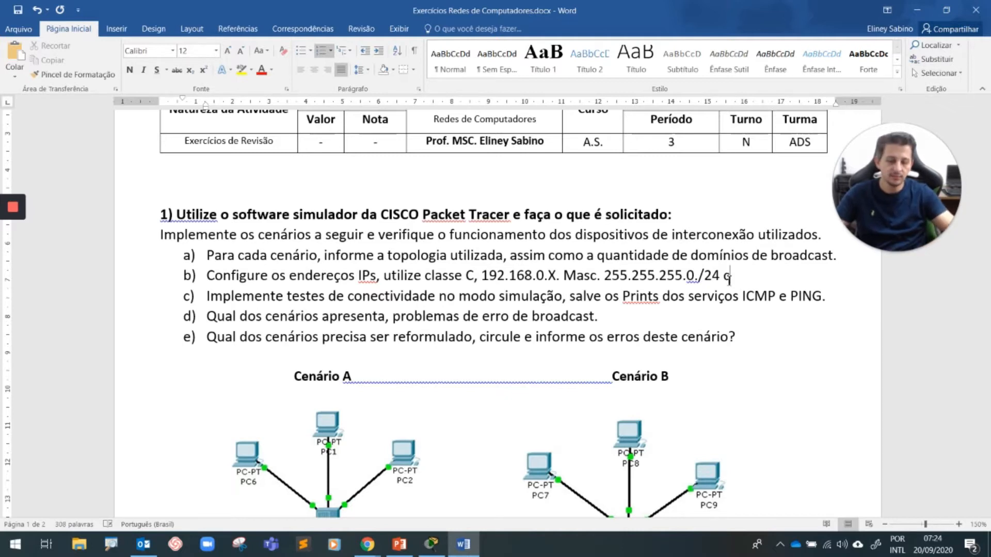
type("C")
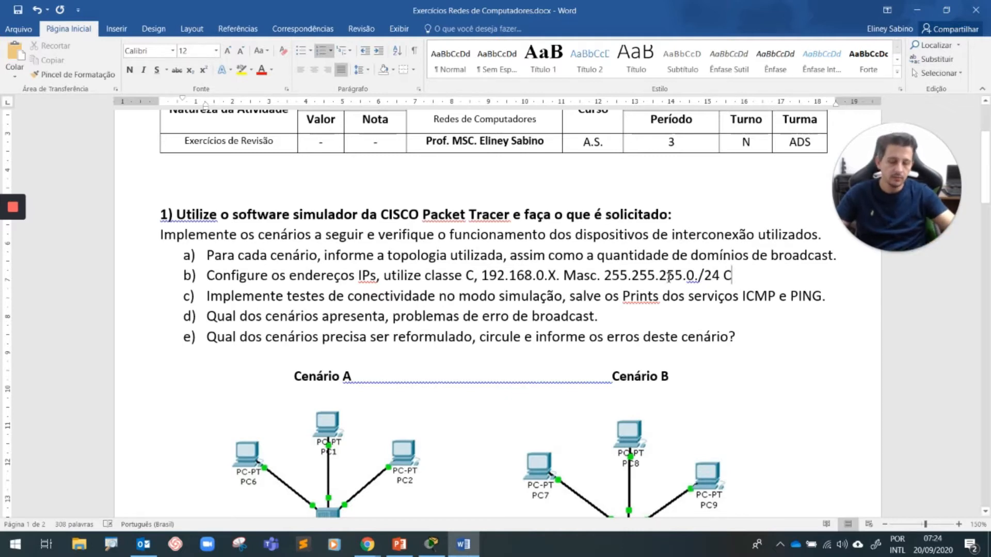
Step: Delete the "/24 C" note from the end of item b
key("BackSpace")
key("BackSpace")
key("BackSpace")
key("BackSpace")
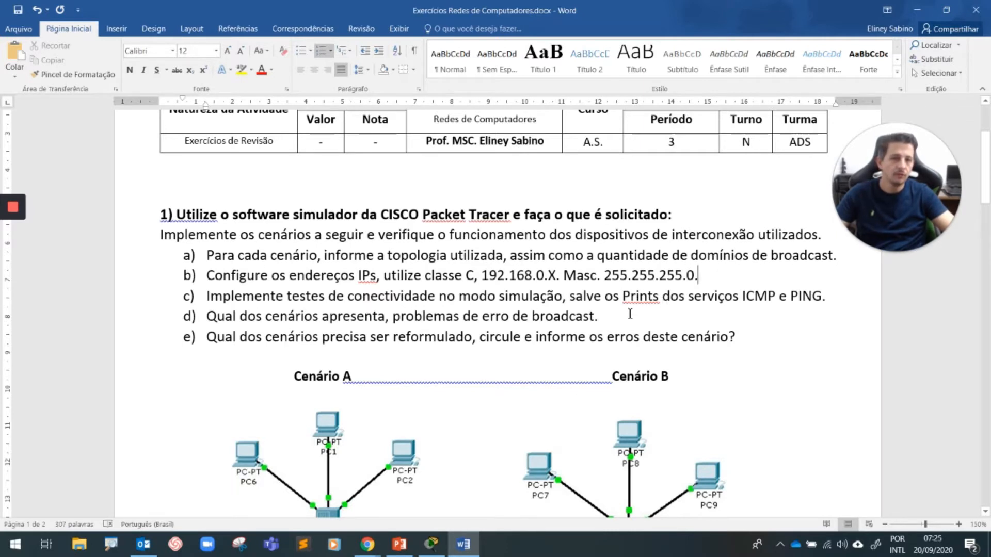
Step: Highlight the ICMP service name in item c of question 1
left_click_drag(838, 296, 742, 297)
left_click(775, 316)
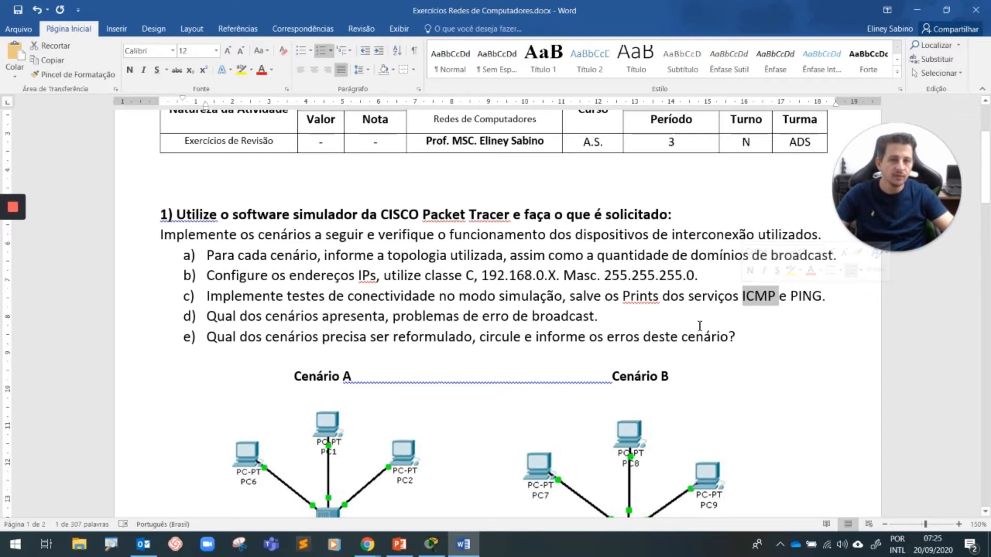
Step: Highlight the broadcast error question in item d, then examine item e and the Cenário A and Cenário B diagrams
left_click(389, 315)
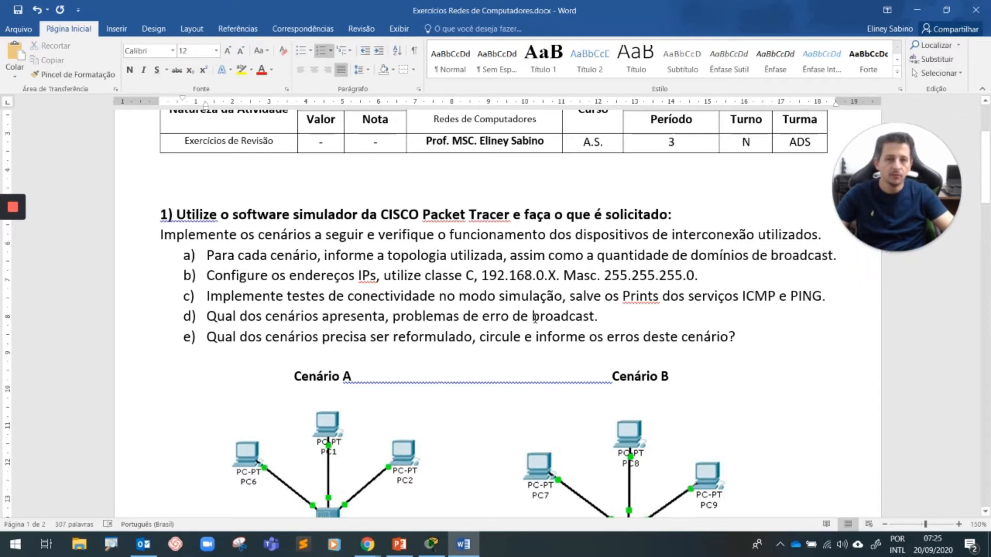
left_click_drag(608, 324, 262, 321)
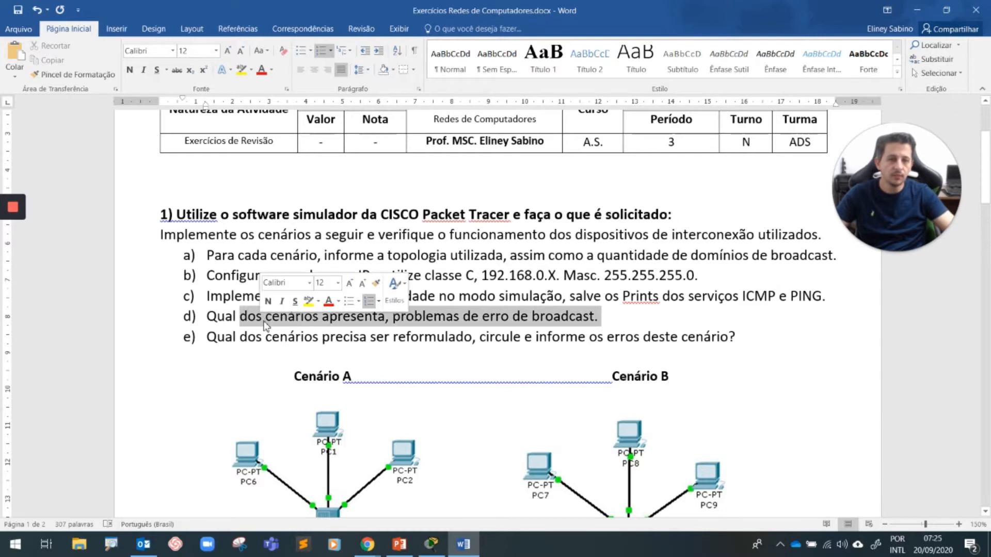
scroll(357, 307, "down", 1)
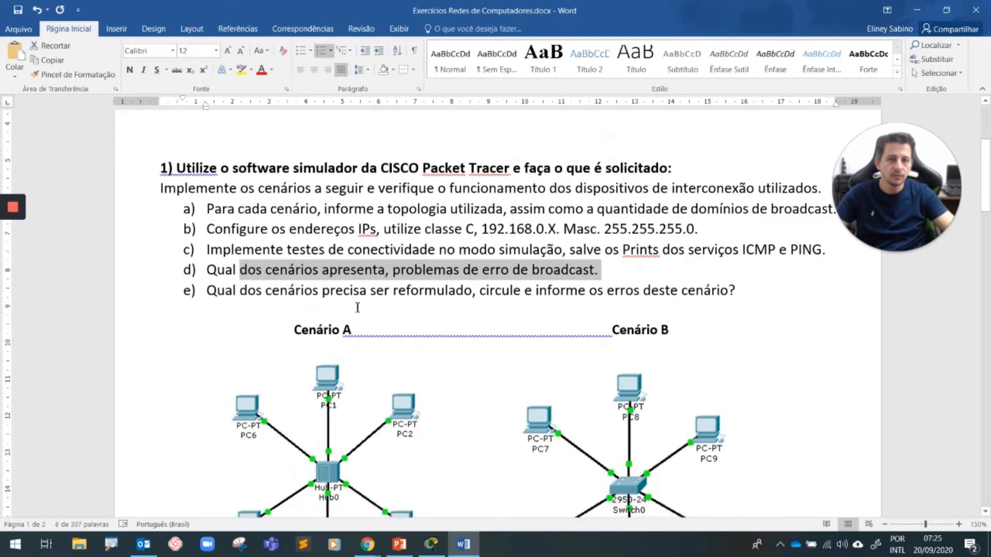
left_click(395, 293)
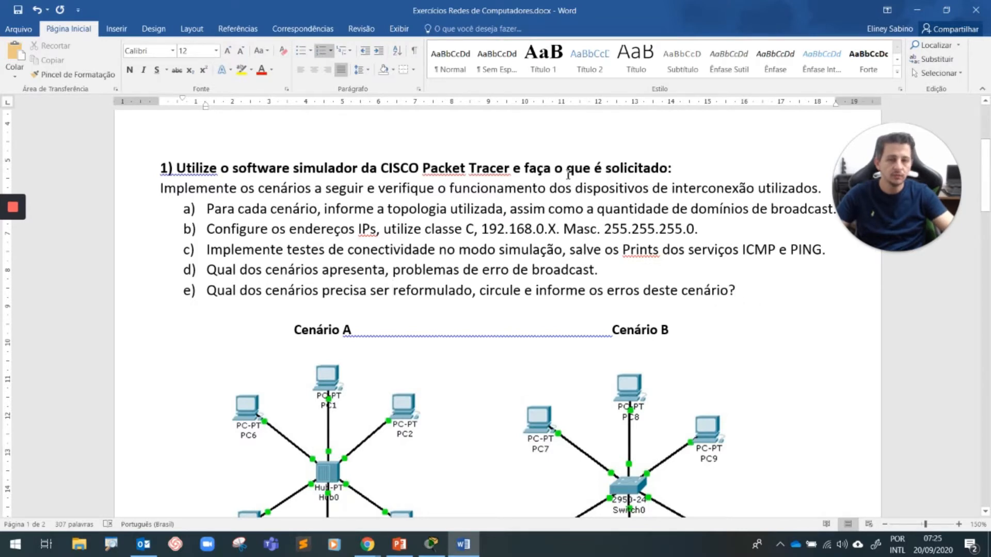
scroll(516, 268, "down", 2)
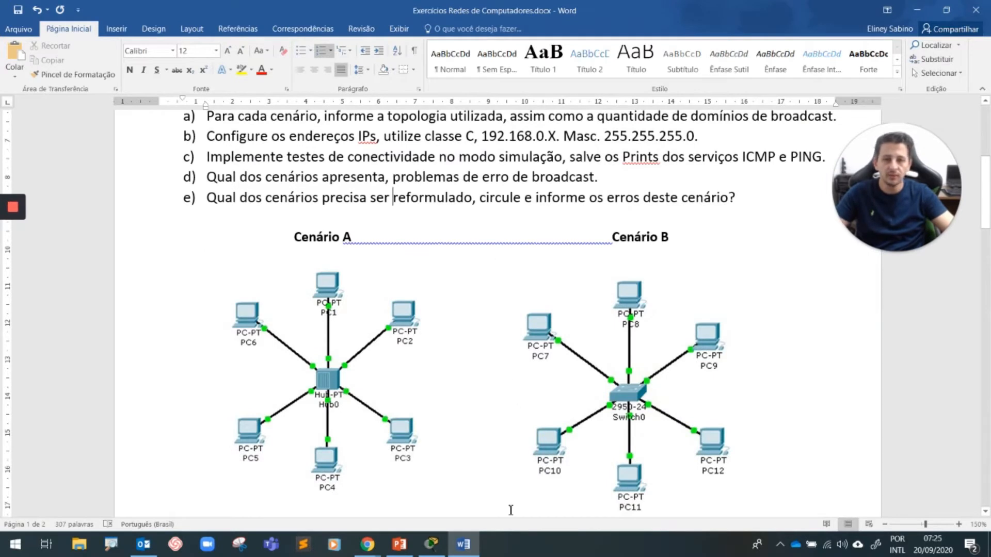
Step: Check the Cenário A diagram, switch to Cisco Packet Tracer and place a generic hub in the empty logical workspace
left_click(433, 544)
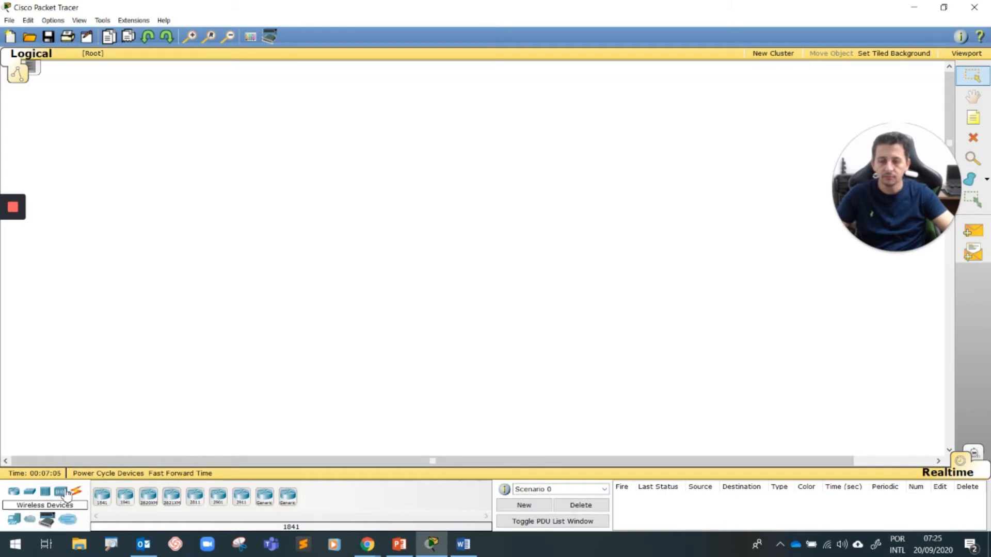
left_click(463, 544)
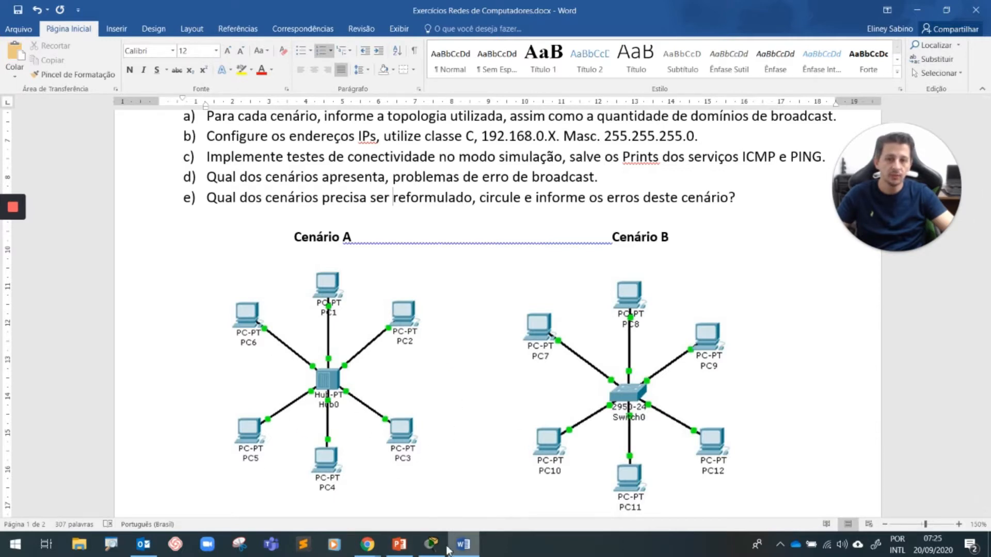
left_click(432, 544)
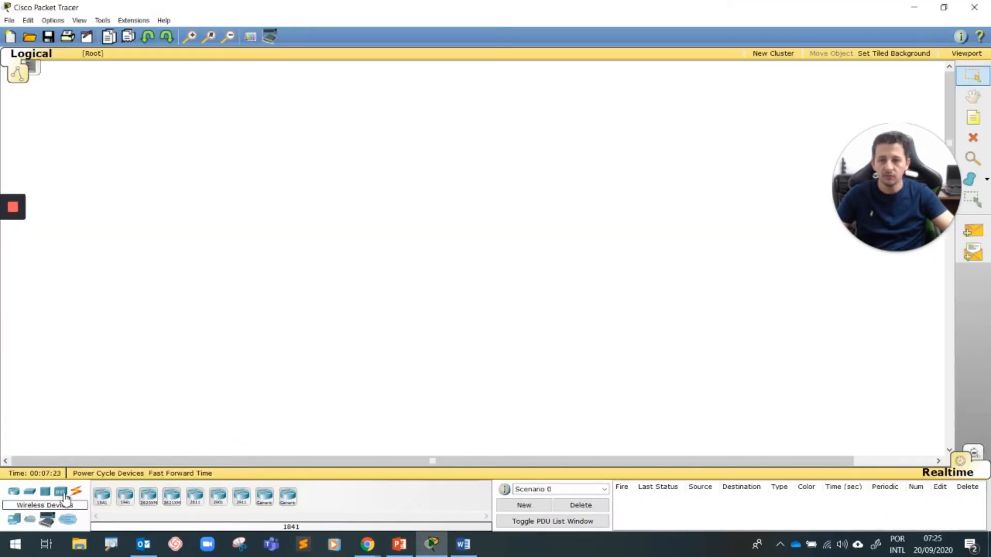
left_click(46, 494)
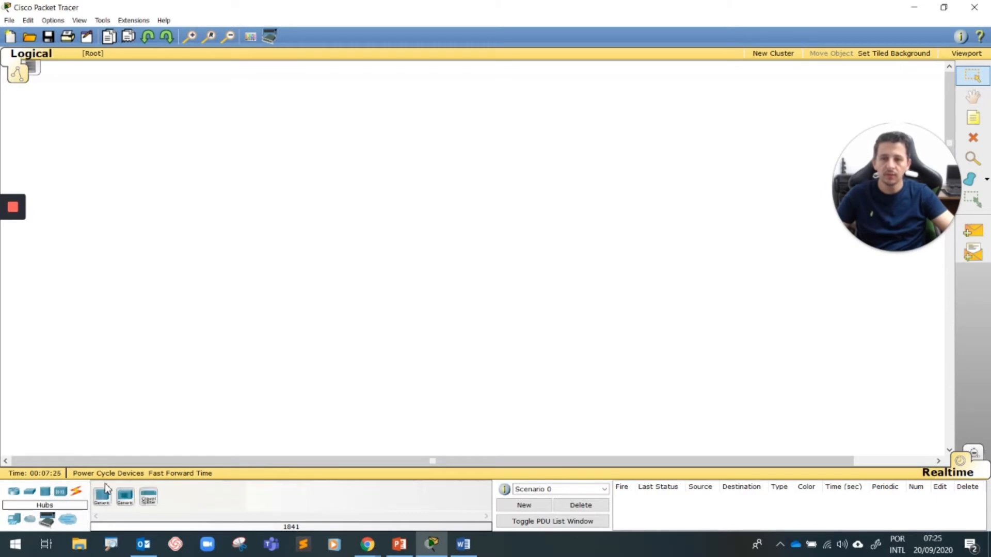
left_click(103, 497)
left_click(281, 170)
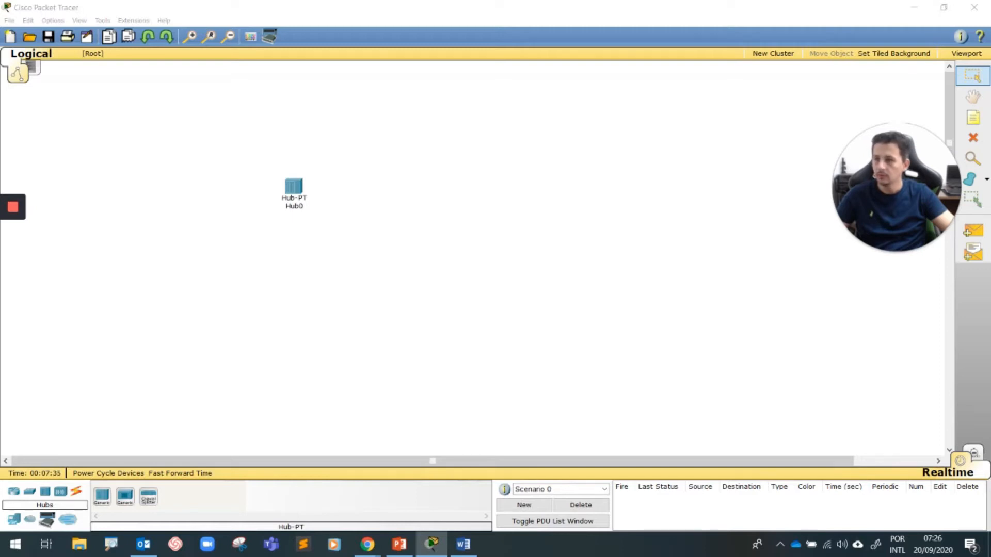
key("super+e")
left_click_drag(617, 12, 0, 66)
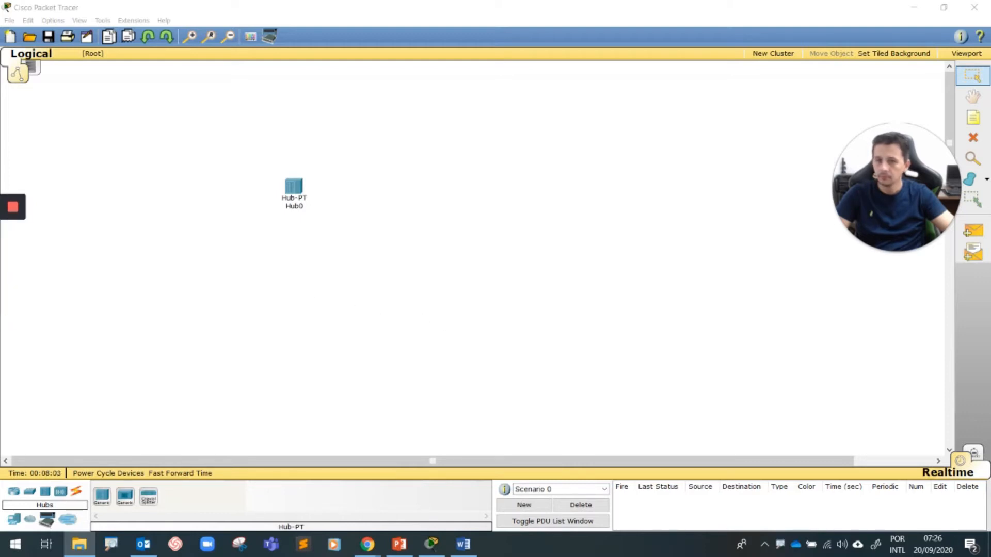
key("alt+Tab")
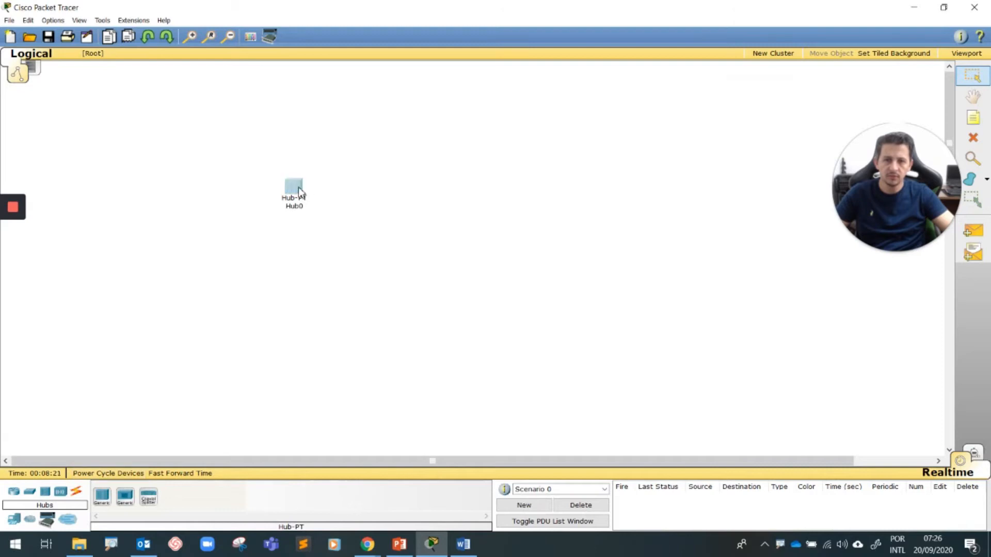
Step: Open the hub's physical device view and try to add a PT-REPEATER-NM-1CE module while it is powered on
left_click(295, 187)
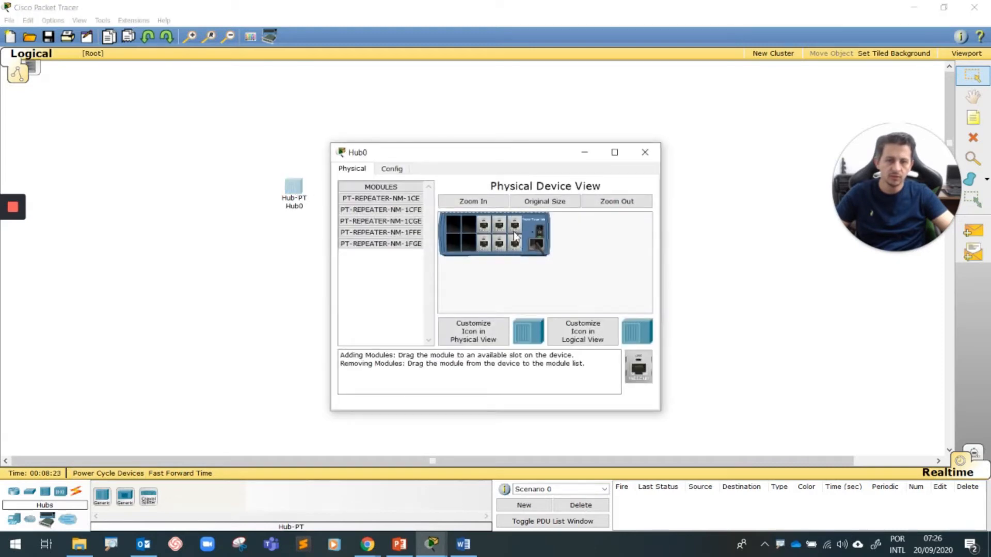
left_click_drag(642, 377, 486, 249)
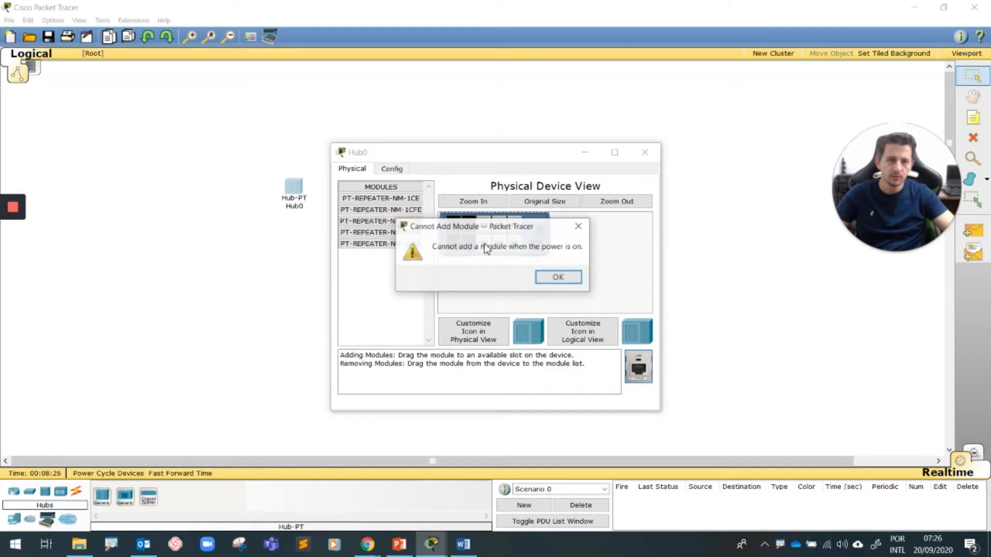
left_click(571, 277)
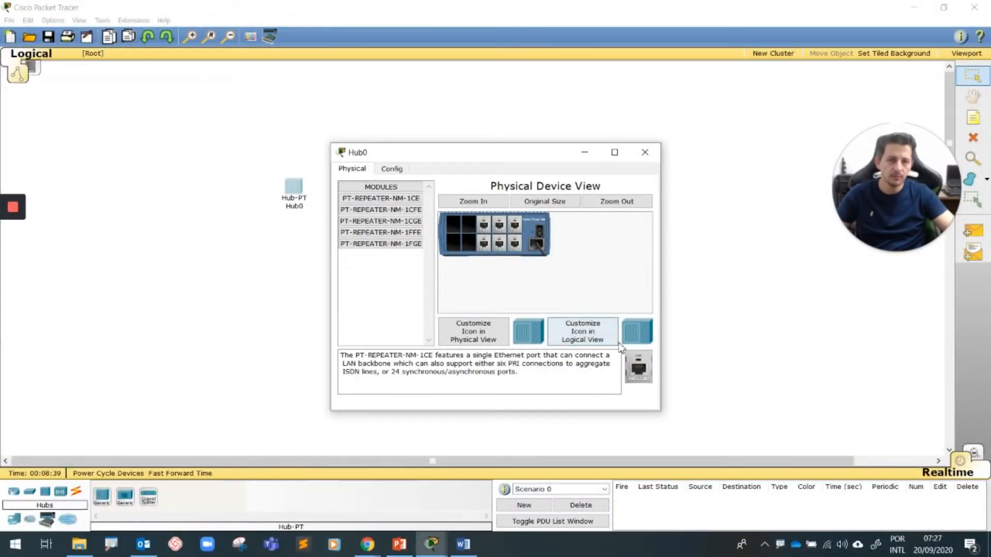
Step: Fill the hub's four empty slots with PT-REPEATER-NM-1CE modules and close its configuration window
left_click_drag(638, 367, 476, 248)
left_click_drag(639, 368, 469, 243)
left_click_drag(639, 367, 456, 243)
left_click_drag(638, 367, 454, 224)
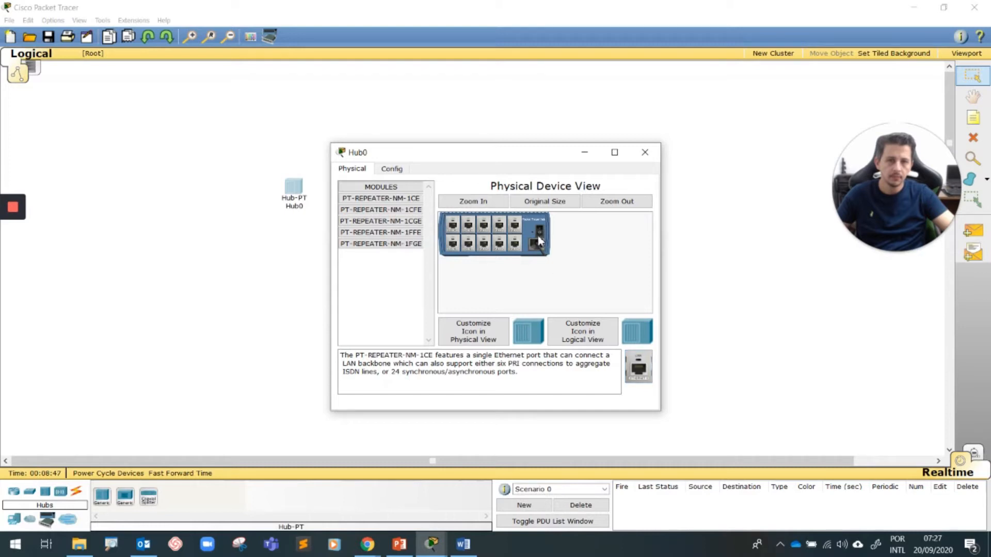
left_click(644, 152)
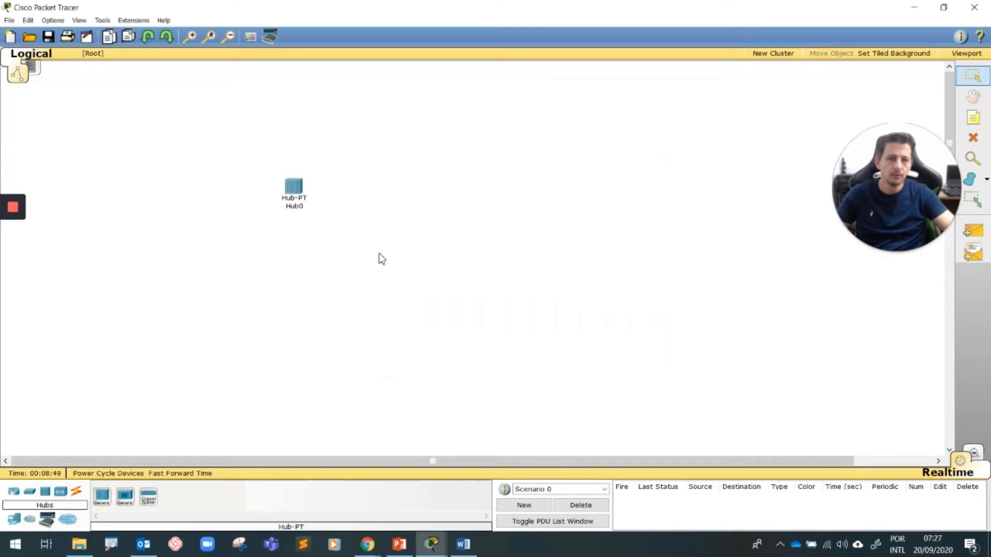
left_click(432, 544)
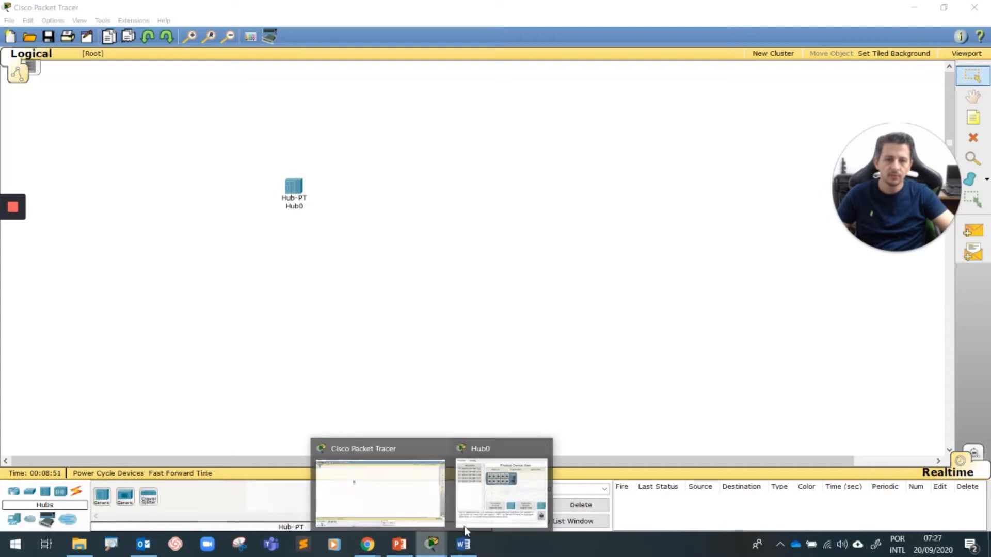
left_click(463, 527)
left_click(644, 150)
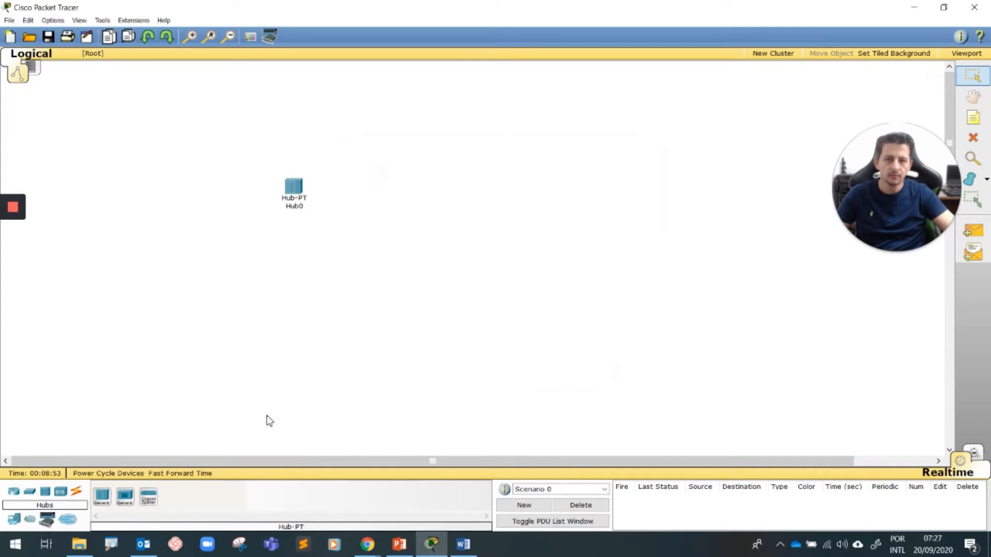
Step: Place six generic PCs around the hub, three in a row below it and three in a row above it
left_click(16, 523)
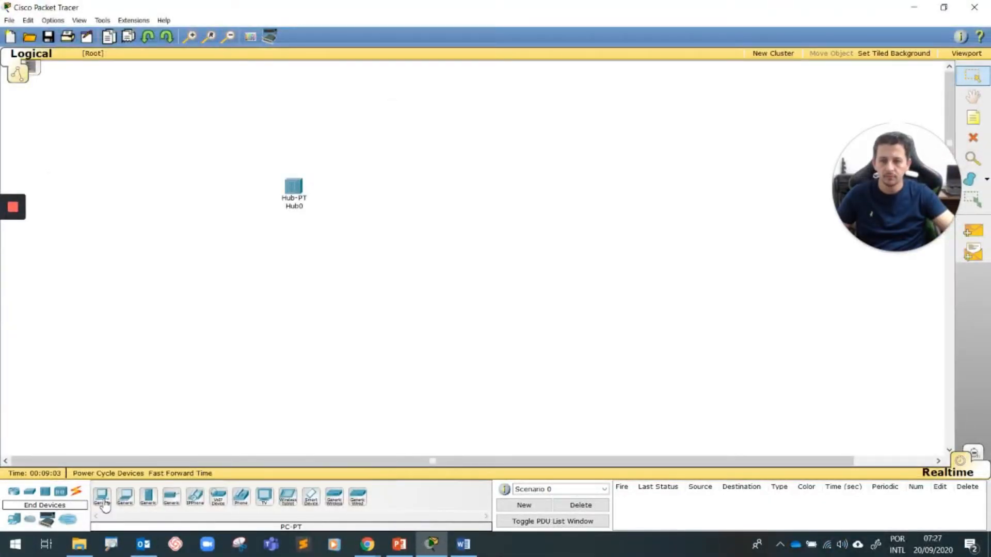
left_click(104, 503)
left_click(189, 298)
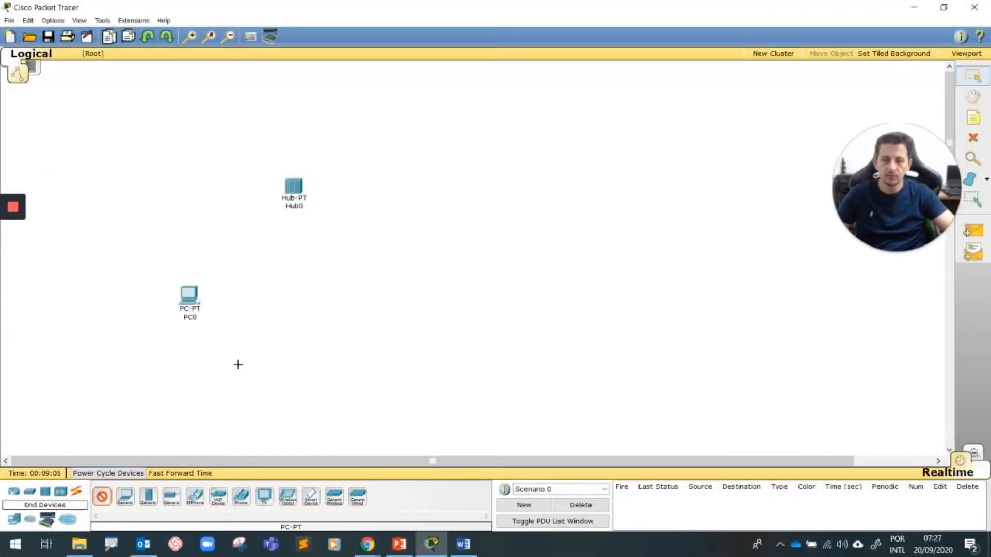
left_click(274, 306)
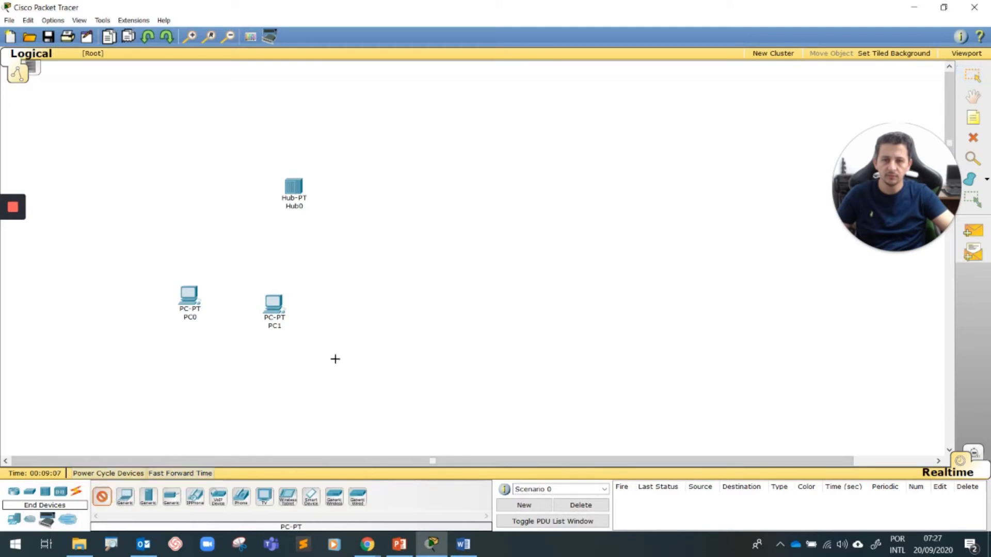
left_click(372, 308)
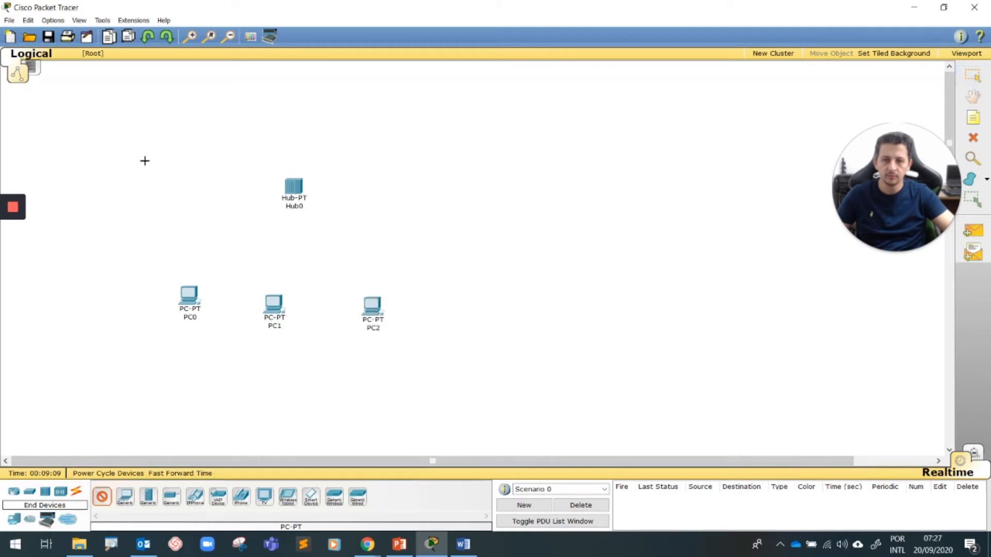
left_click(151, 133)
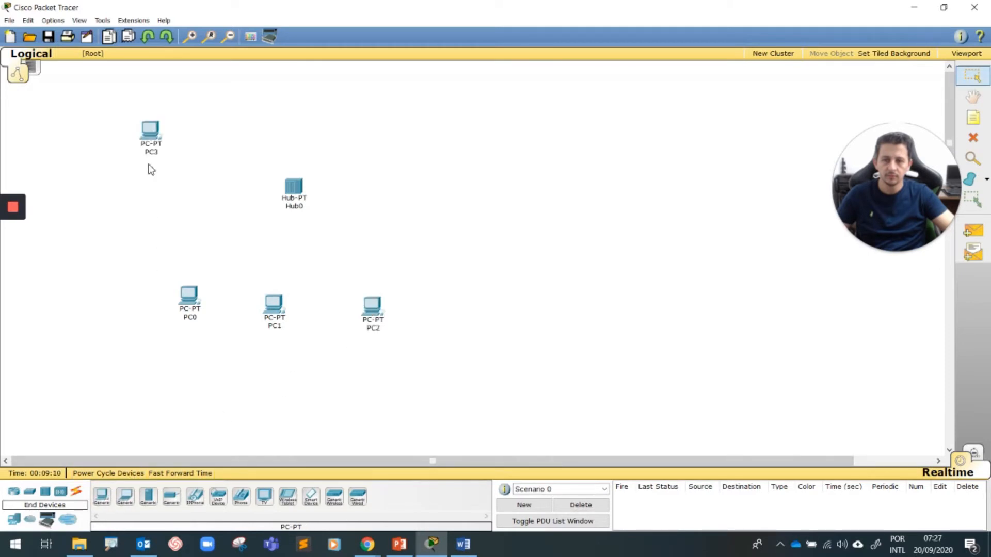
left_click(279, 131)
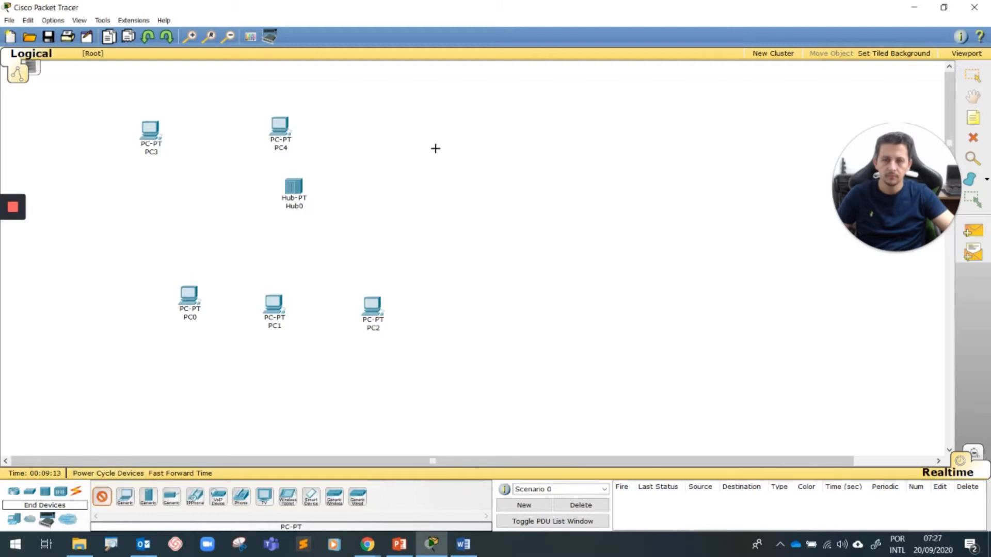
left_click(440, 136)
Step: Rearrange the devices so the hub sits midway between the two rows, moving PC5, PC0, PC2 and PC1 around it
left_click_drag(300, 197, 268, 231)
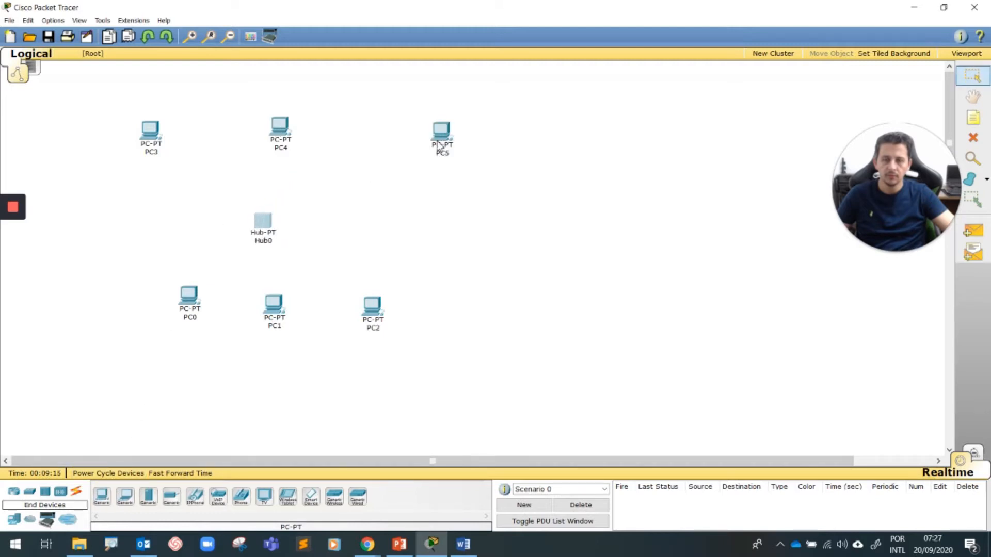
left_click_drag(438, 144, 385, 144)
left_click_drag(190, 313, 186, 316)
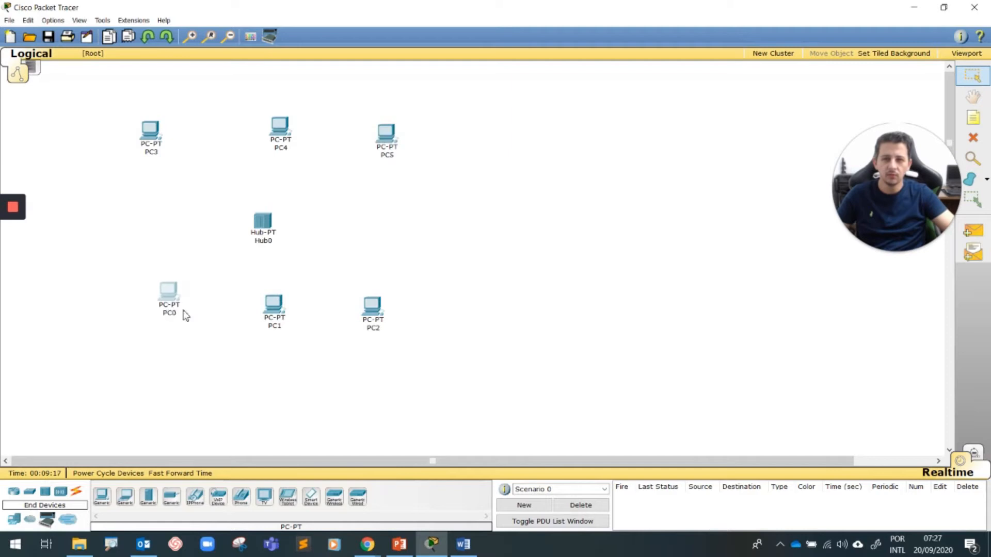
left_click_drag(378, 316, 389, 295)
left_click_drag(273, 308, 260, 305)
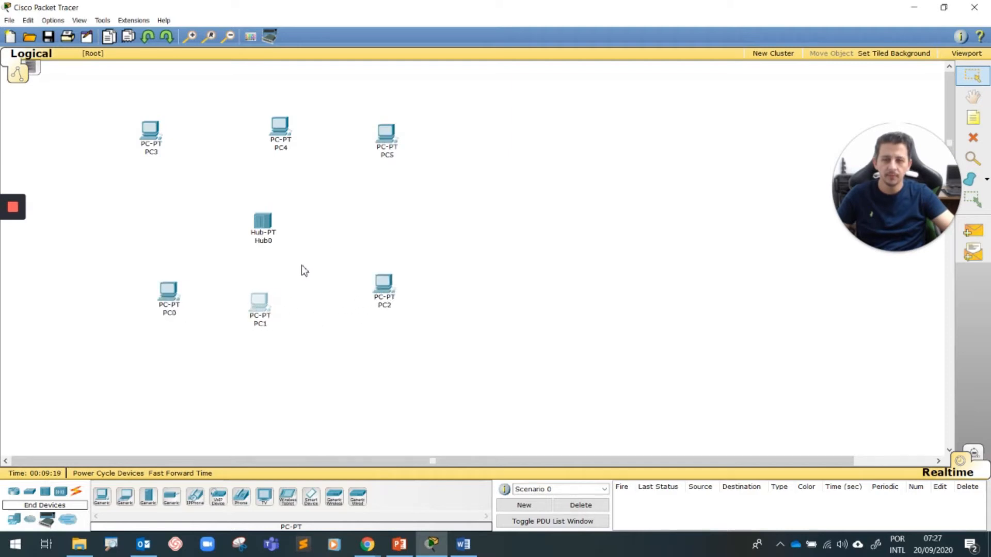
Step: Show the available connection types and mark up the connections category and its cable options on the magnified screen
left_click(76, 492)
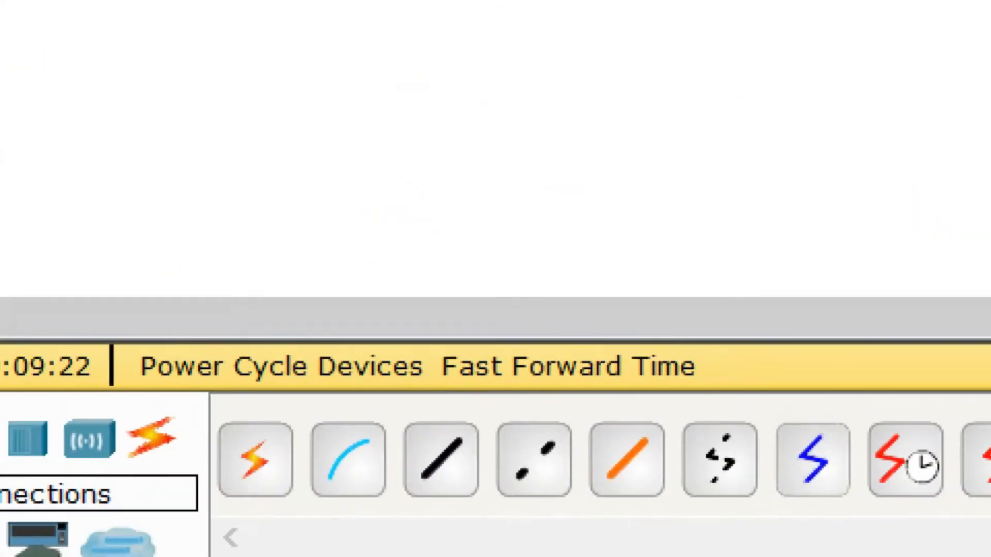
mouse_move(144, 476)
left_mouse_down()
mouse_move(170, 475)
mouse_move(223, 378)
mouse_move(123, 407)
mouse_move(155, 474)
left_mouse_up()
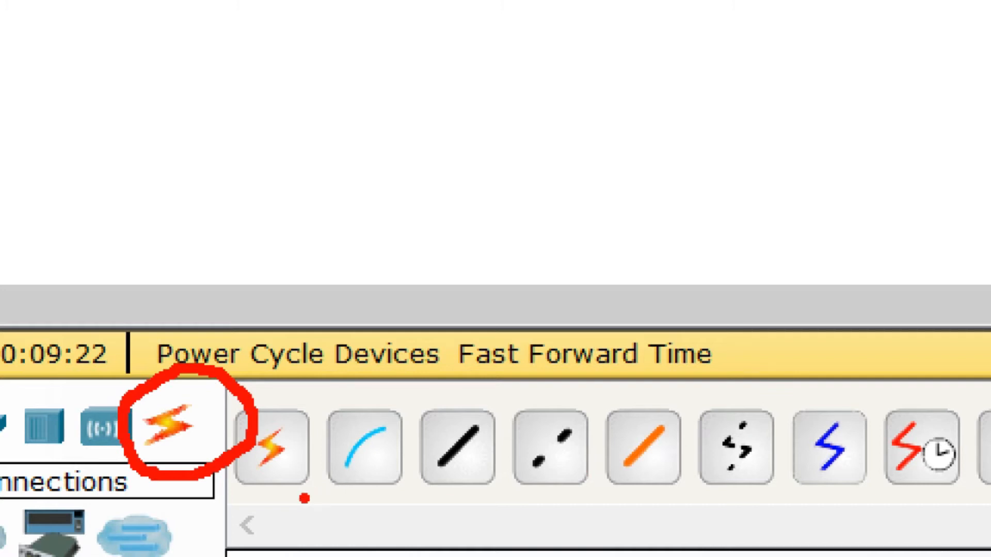
left_click_drag(227, 513, 728, 518)
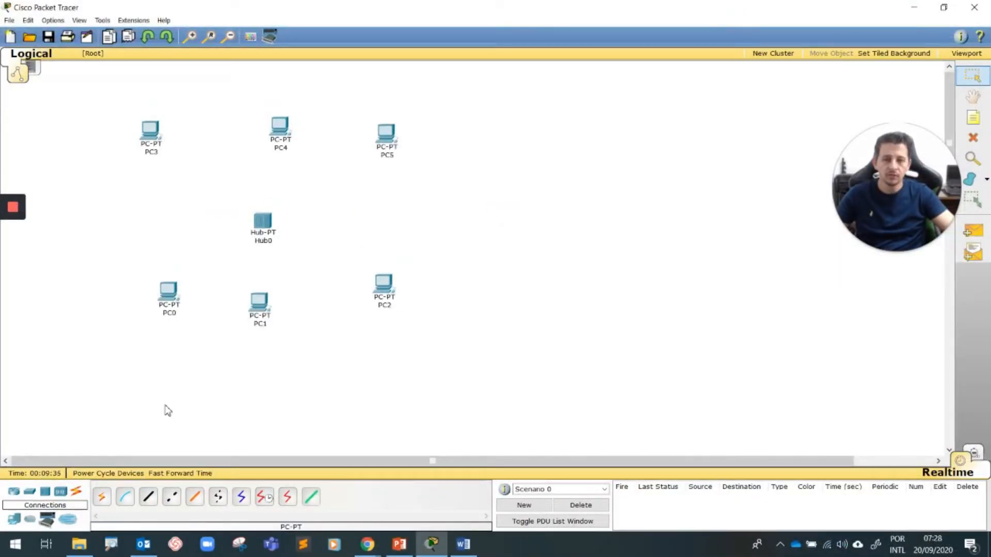
Step: Connect PC1's FastEthernet0 to the hub's Port 0 with a Copper Straight-Through cable
left_click(148, 497)
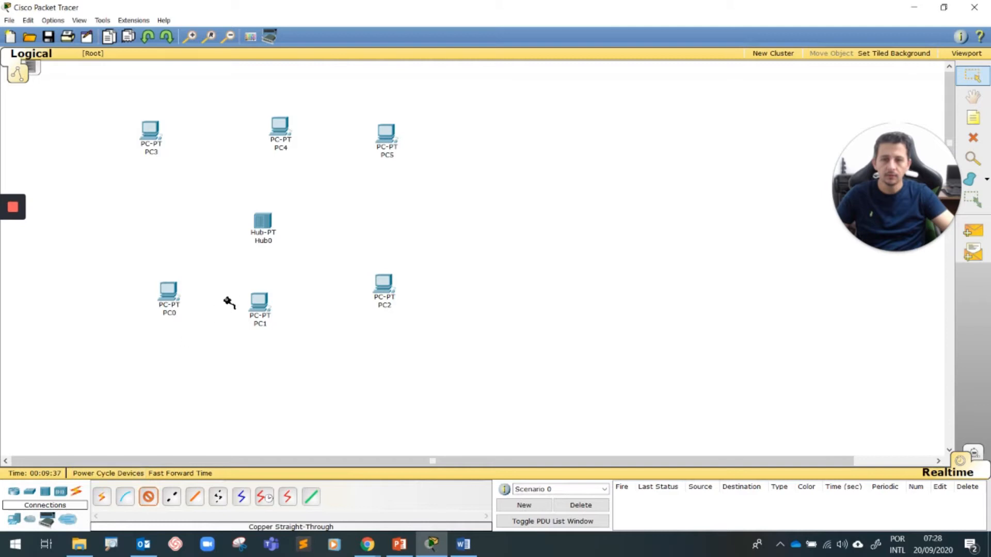
left_click(257, 305)
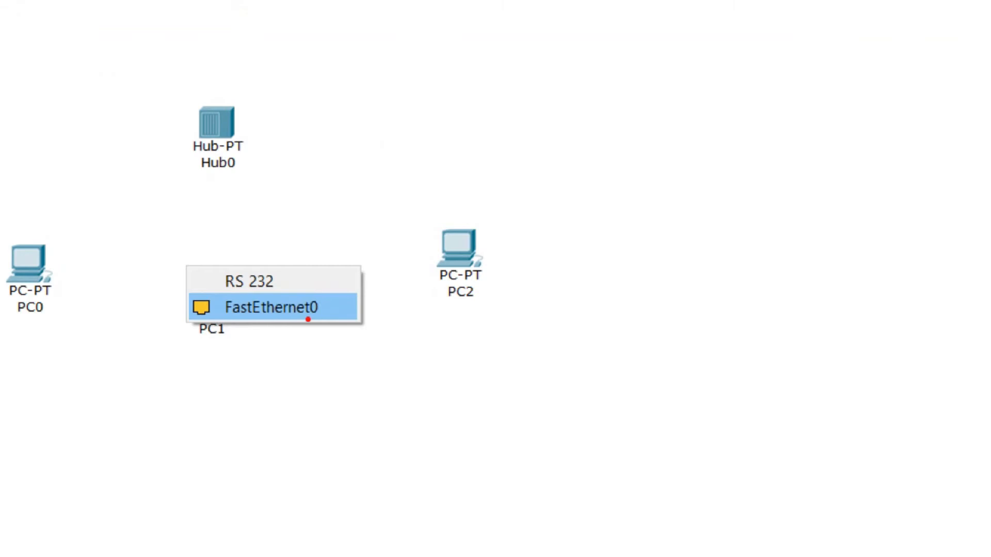
left_click(308, 318)
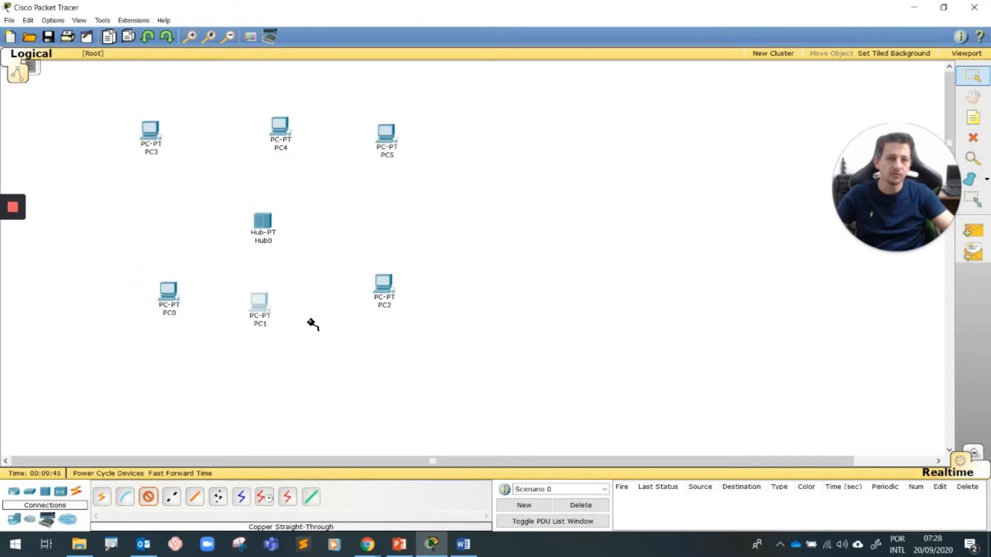
left_click(263, 312)
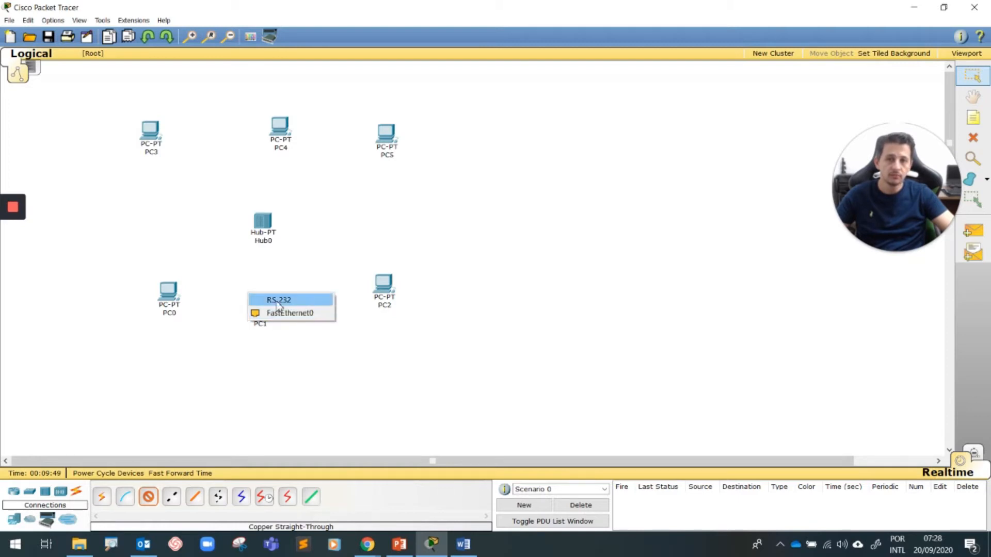
left_click(293, 313)
left_click(264, 226)
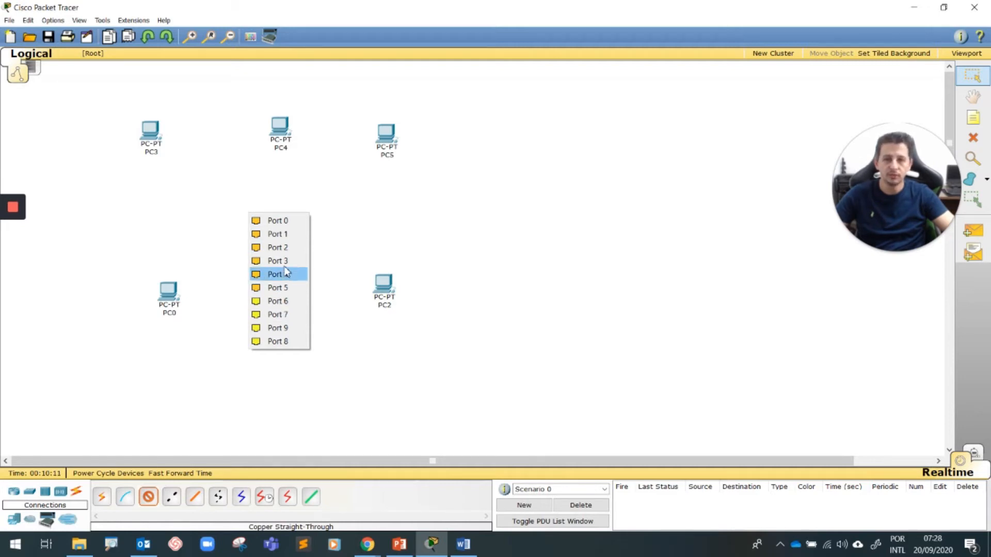
left_click(278, 221)
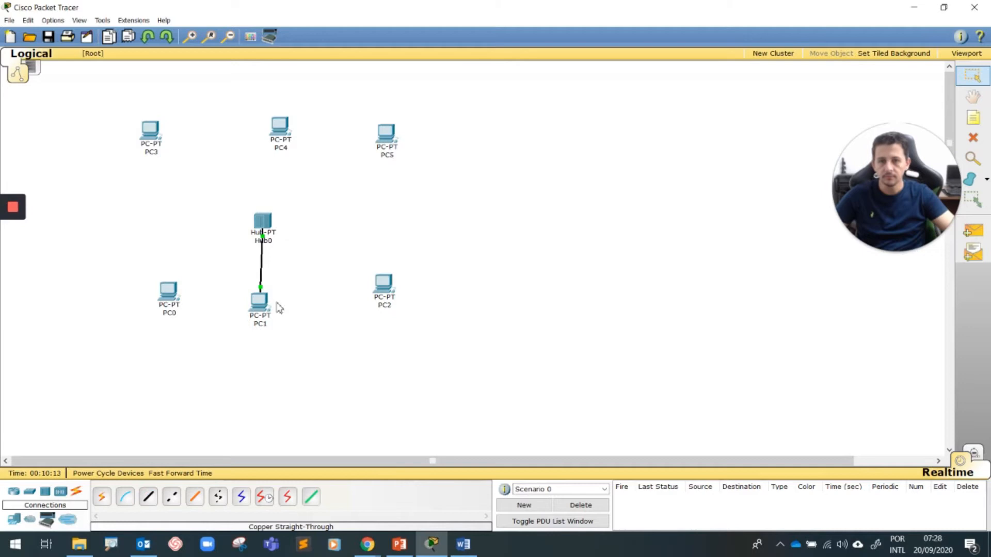
Step: Connect PC0 and PC2 to the hub using the automatically chosen connection type
left_click(102, 496)
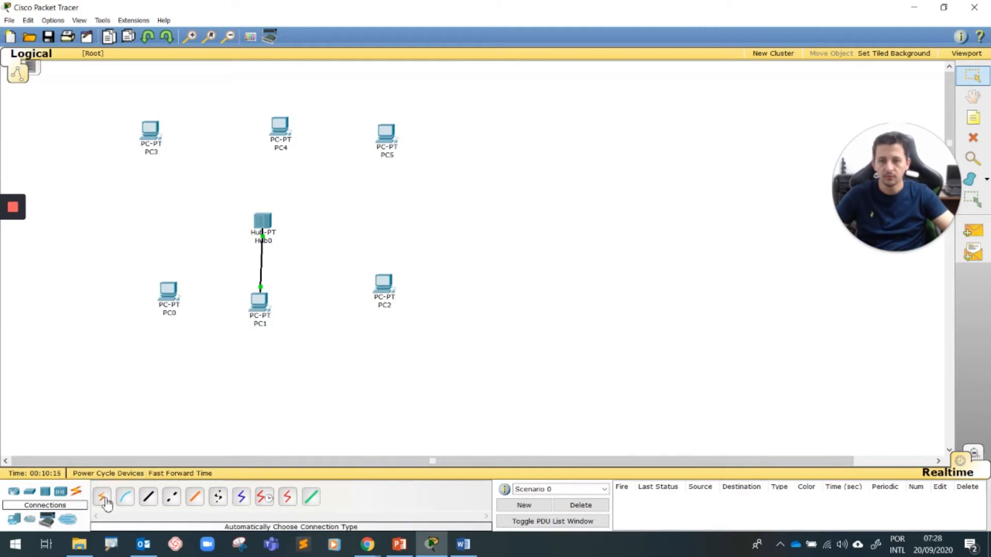
left_click(169, 290)
left_click(262, 222)
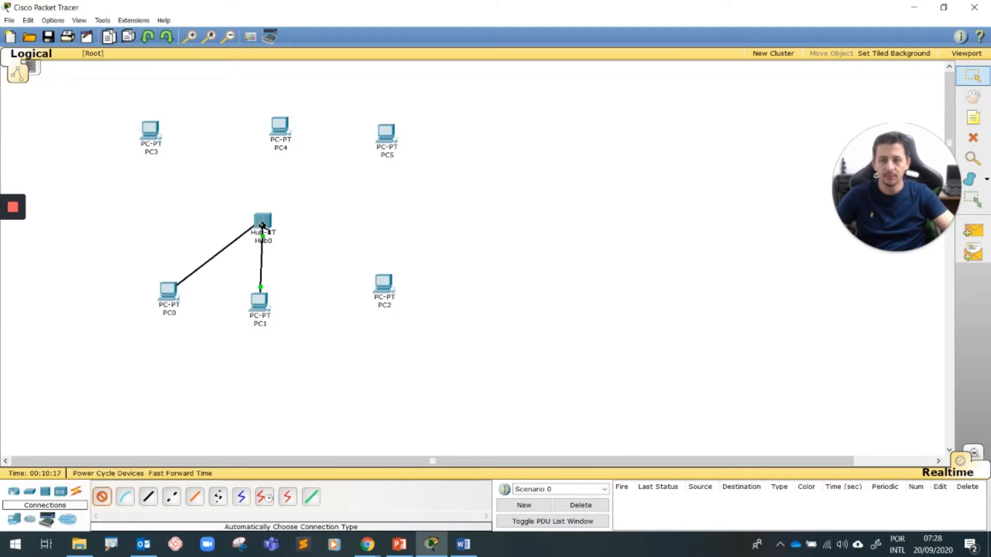
left_click(101, 497)
left_click(382, 285)
left_click(270, 224)
Step: Link the three upper computers, PC5, PC4 and PC3, to the hub with automatically chosen connections
left_click(102, 496)
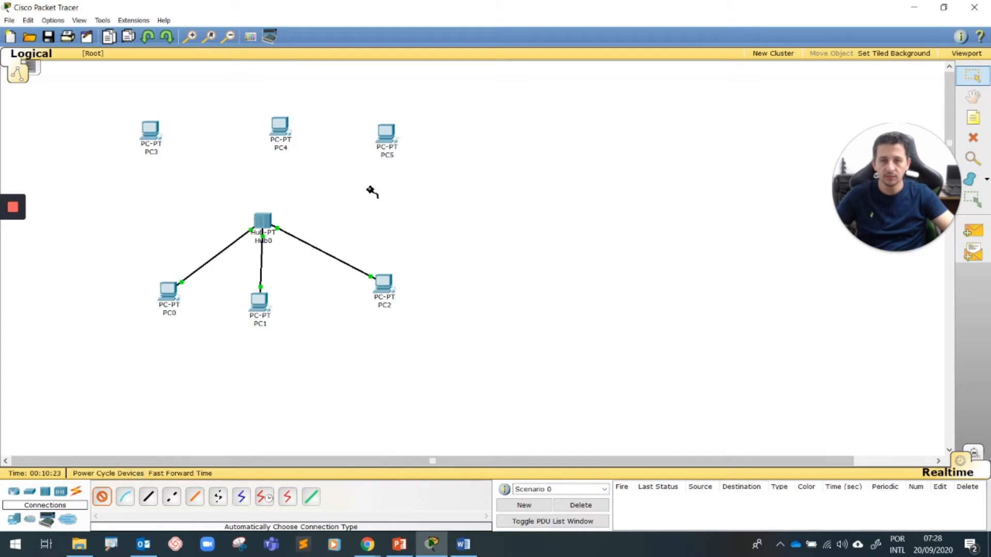
left_click(386, 143)
left_click(262, 221)
left_click(102, 496)
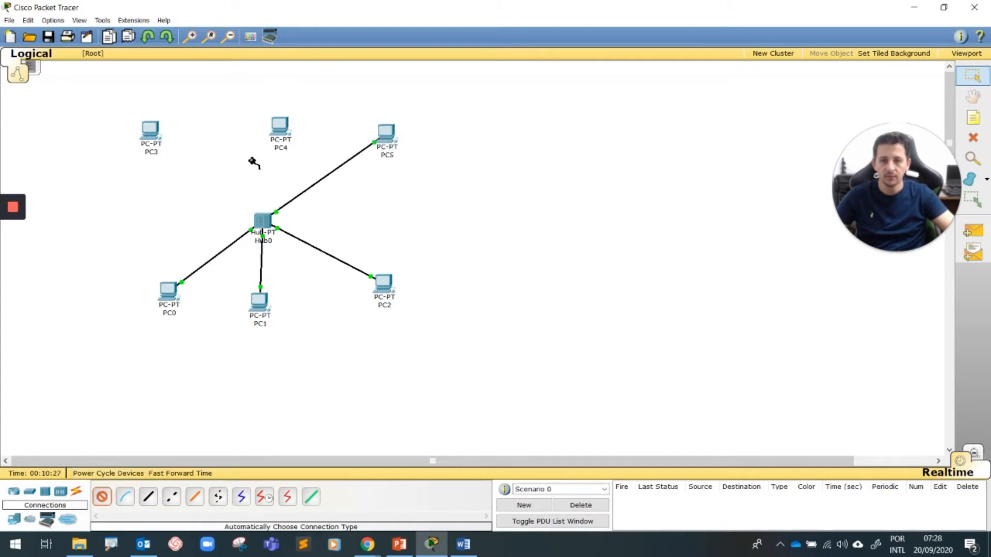
left_click(284, 138)
left_click(264, 221)
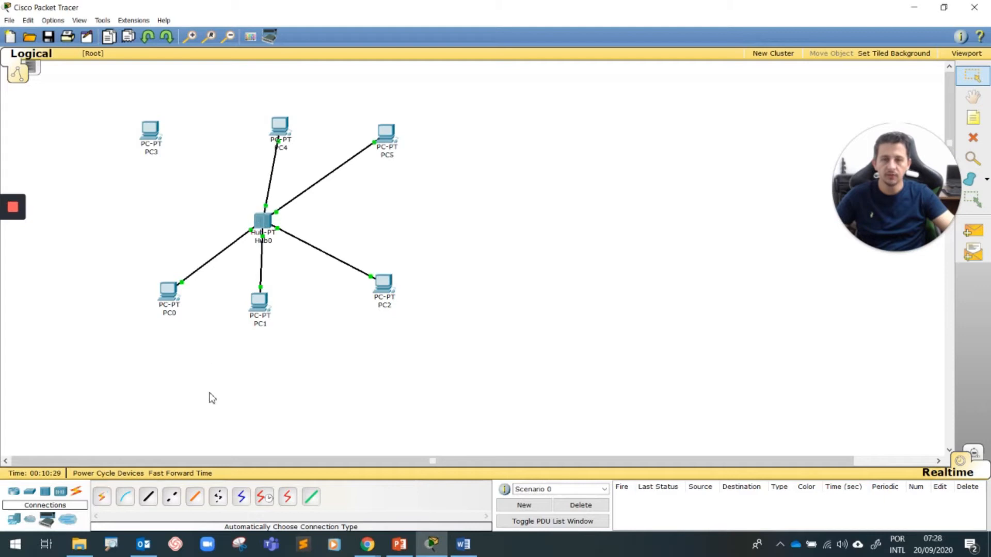
left_click(151, 133)
left_click(256, 222)
Step: Shift PC3, PC5, PC4 and PC2 slightly so the PCs form a more even star around the hub
mouse_move(150, 129)
left_mouse_down()
mouse_move(159, 160)
mouse_move(184, 146)
mouse_move(166, 138)
left_mouse_up()
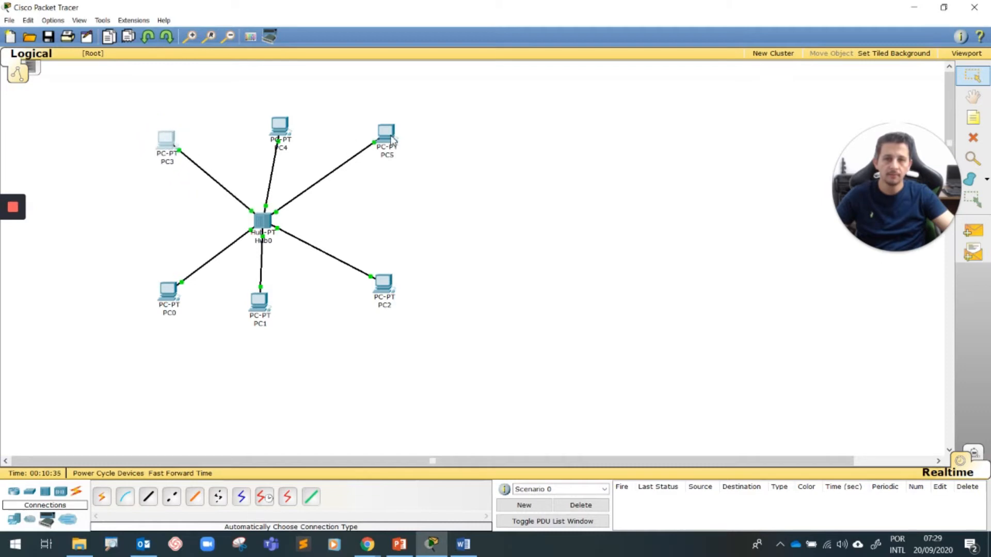
left_click_drag(394, 139, 391, 148)
left_click_drag(279, 127, 264, 126)
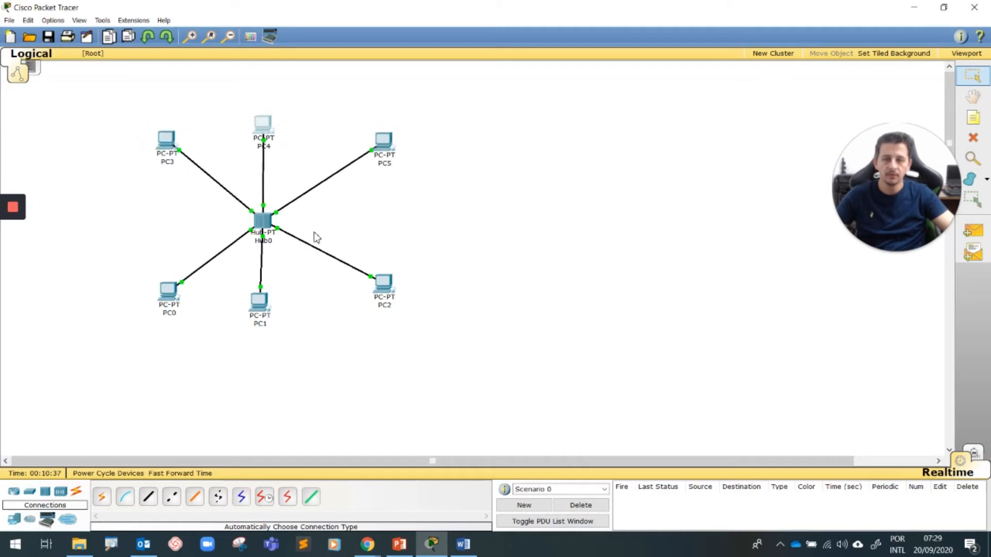
left_click_drag(398, 297, 373, 301)
left_click(376, 240)
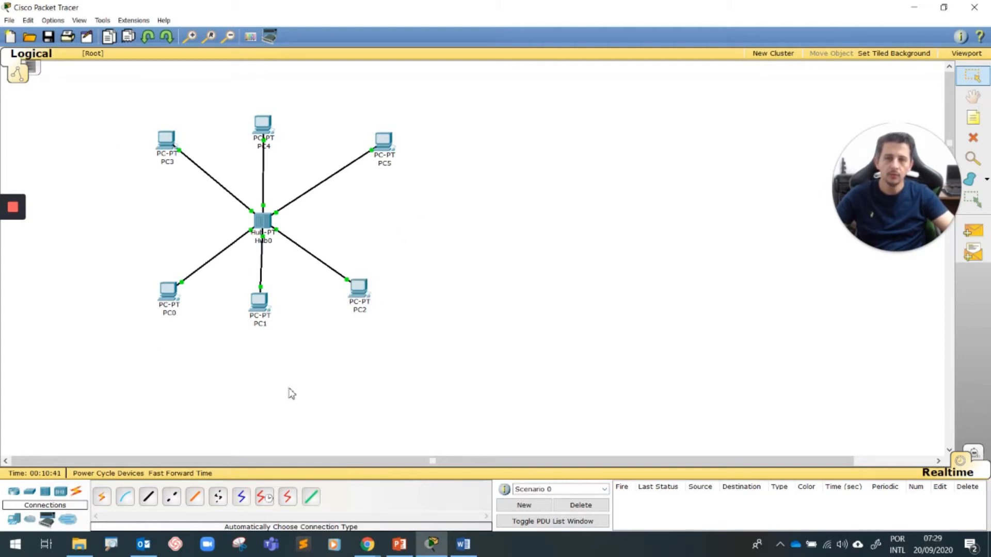
Step: Try to send a simple PDU from PC2 to PC5, dismissing the message and leaving the PDU tool
left_click(973, 231)
left_click(361, 289)
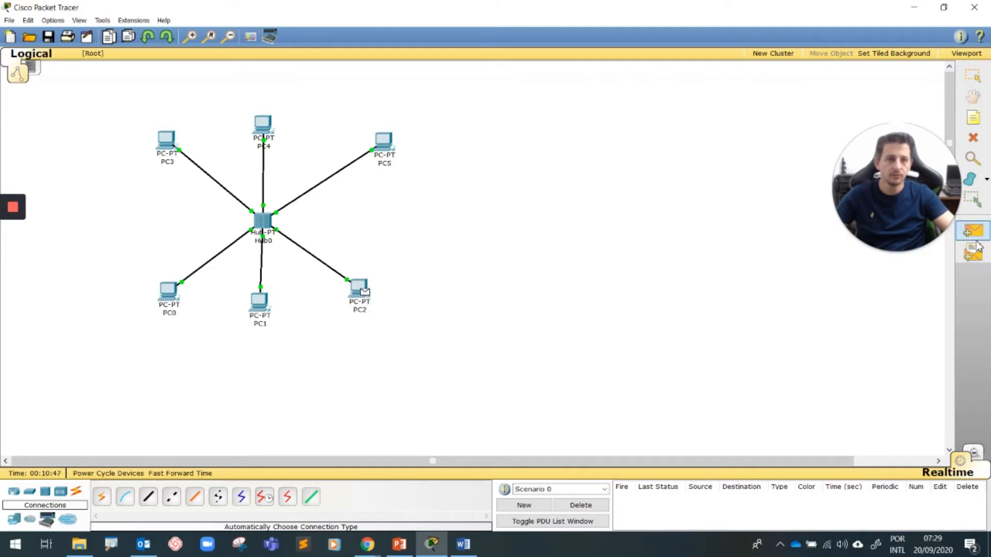
left_click(387, 143)
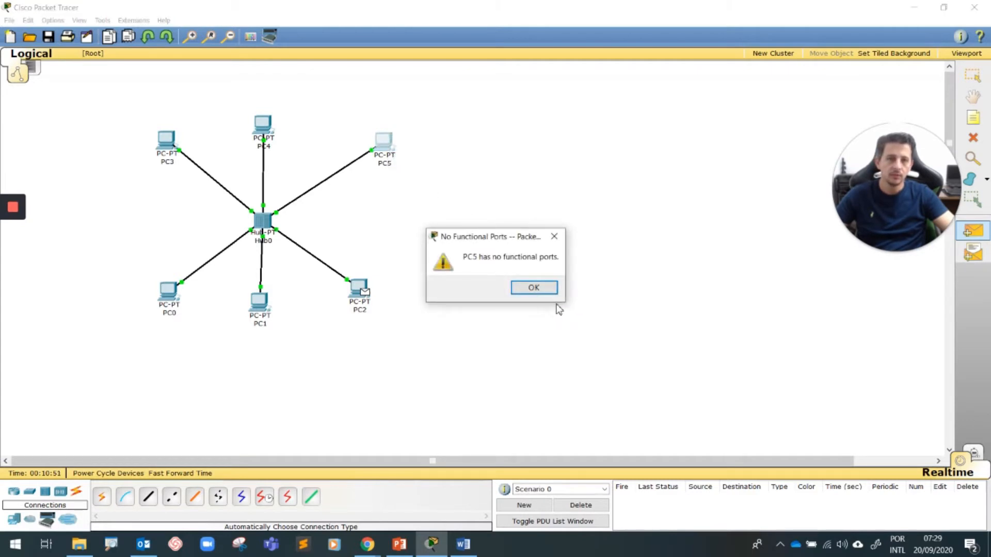
left_click(539, 288)
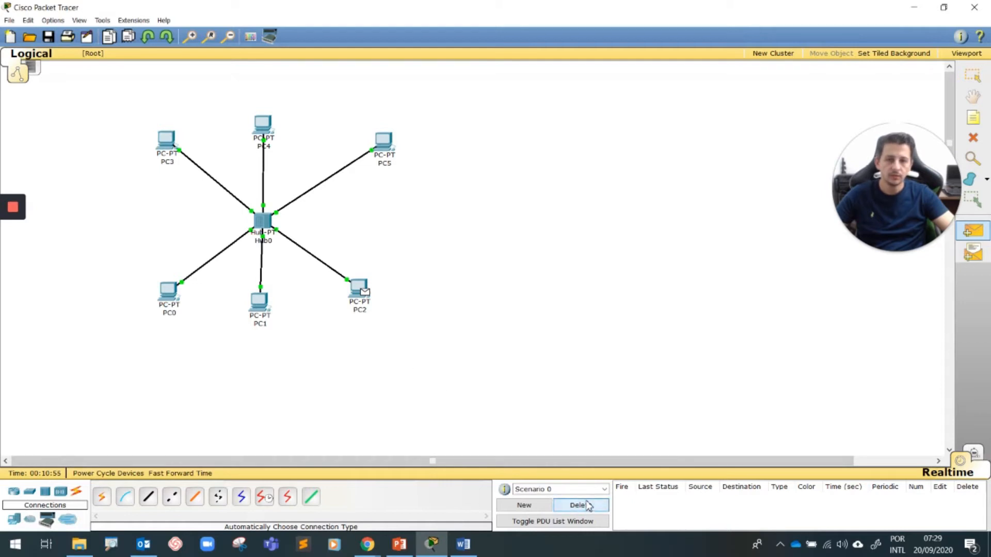
key("Escape")
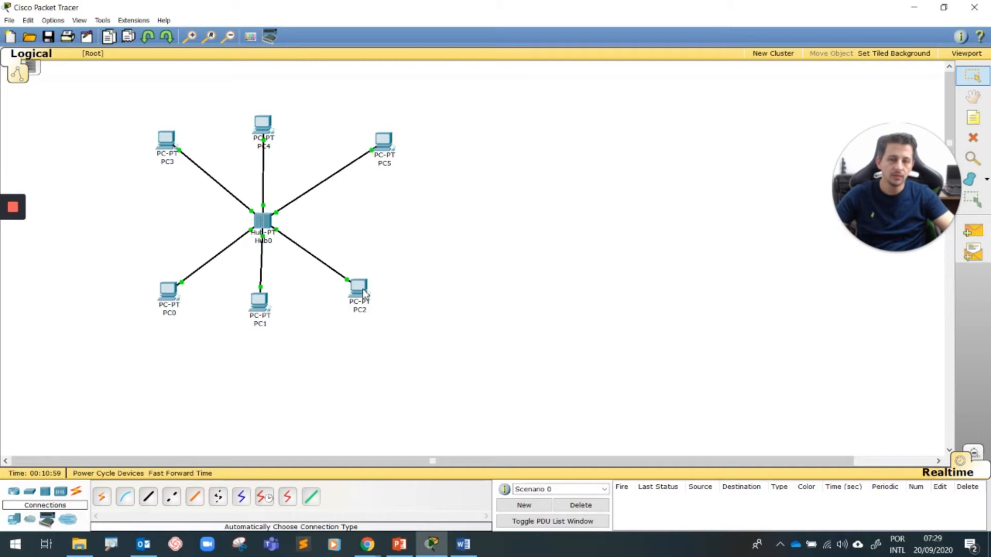
Step: Examine PC2's IP configuration, in particular the IPv4 fields and the IPv6 link local address, and close its window
left_click(360, 288)
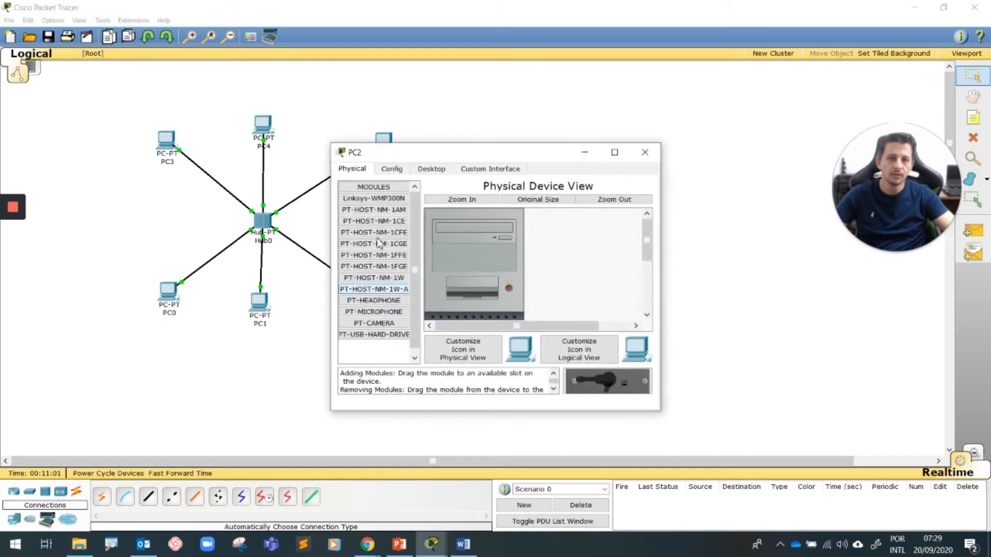
left_click(431, 169)
left_click(399, 238)
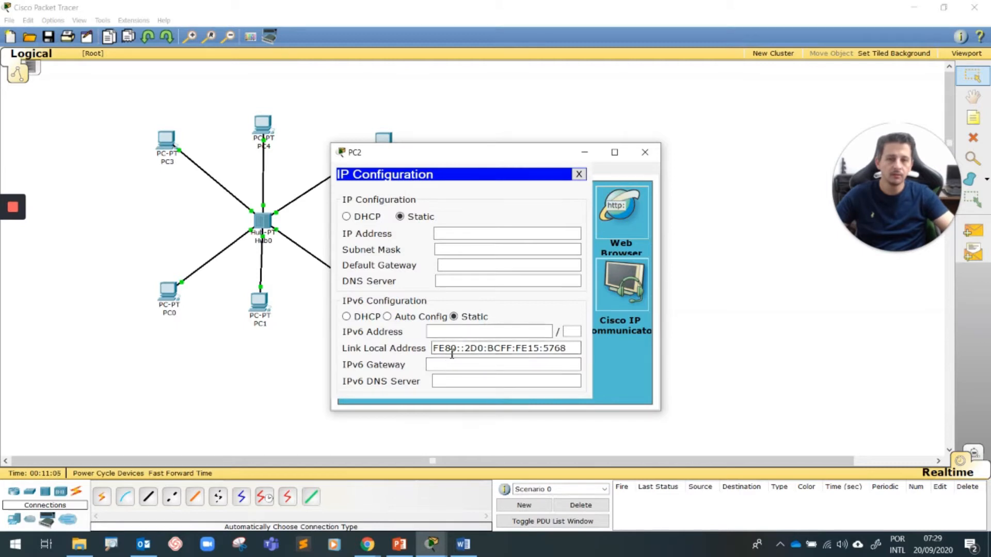
left_click_drag(436, 352, 567, 350)
left_click(581, 348)
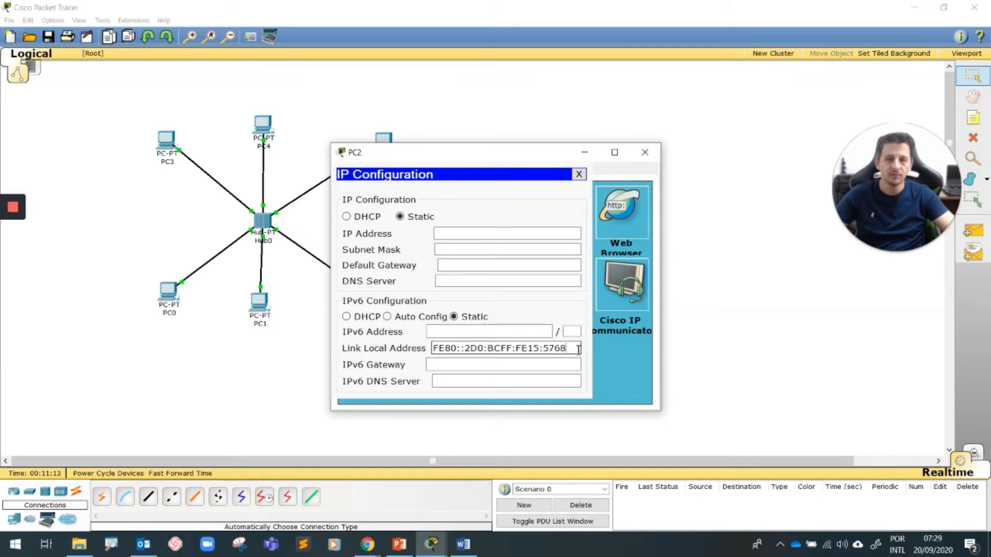
left_click_drag(579, 350, 450, 353)
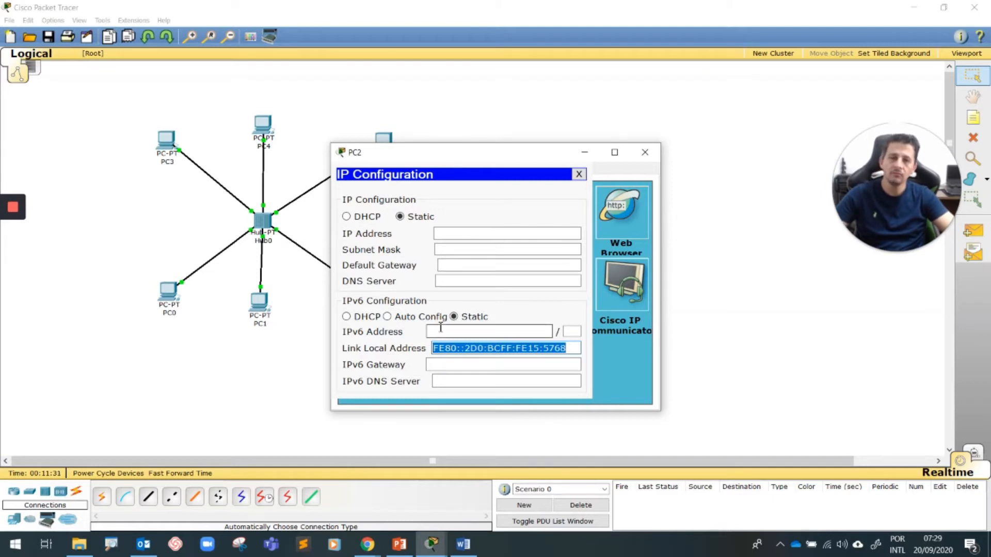
left_click(645, 152)
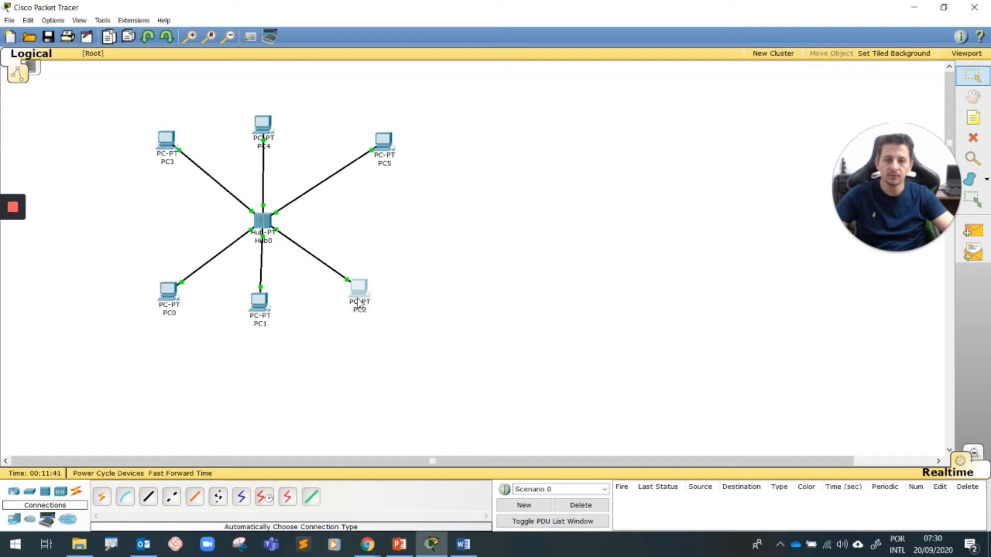
Step: Switch to the exercise sheet in Word and check item b for the required IP address range and mask, then return to Packet Tracer
left_click(463, 544)
scroll(617, 286, "up", 3)
left_click_drag(485, 231, 550, 231)
left_click(550, 230)
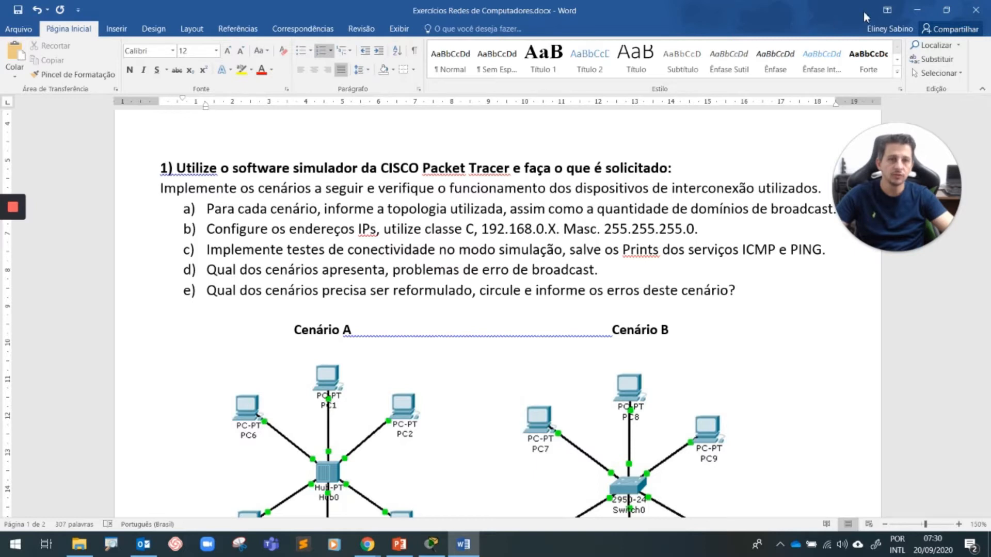
left_click(917, 9)
Step: Give PC3 the static IP address 192.168.0.1 with subnet mask 255.255.255.0
left_click(166, 140)
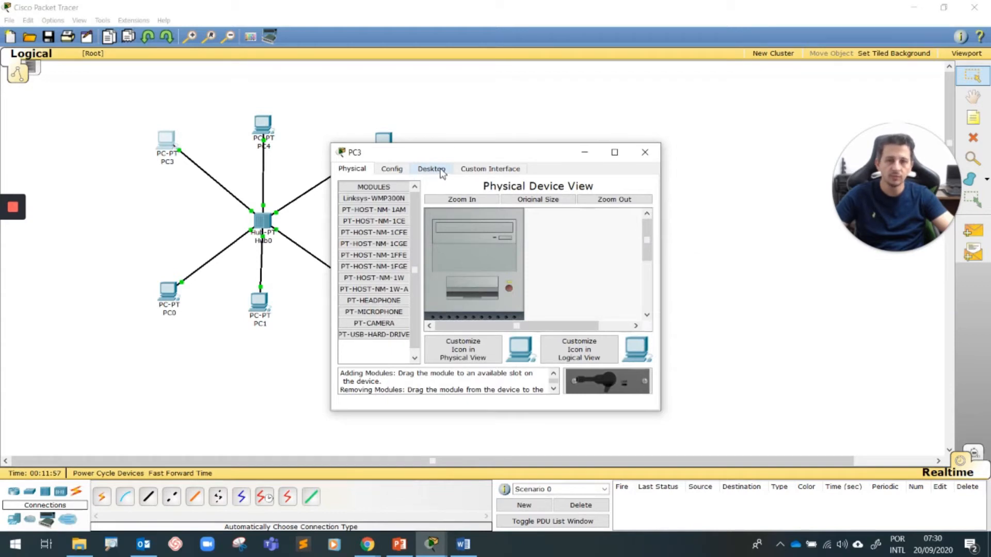
left_click(442, 170)
left_click(373, 216)
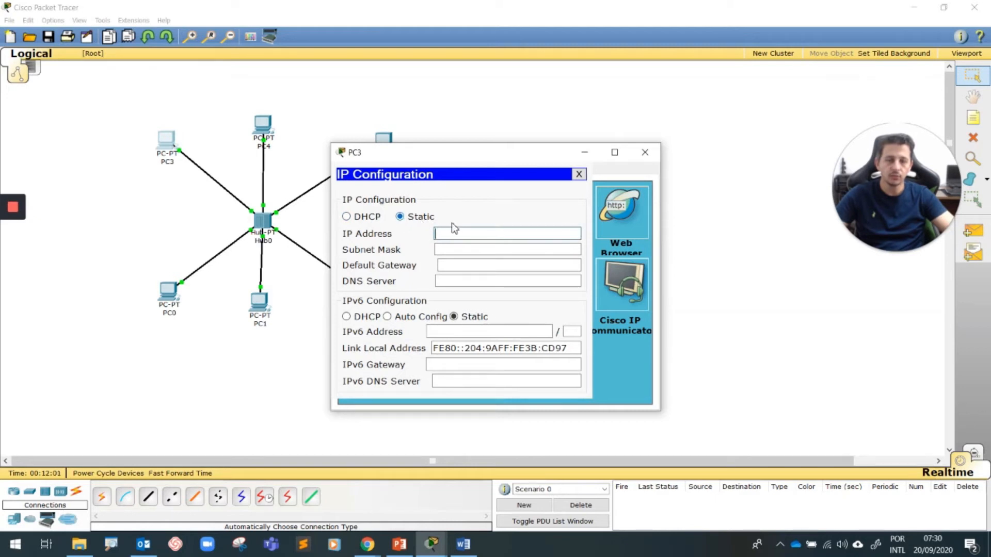
type("192")
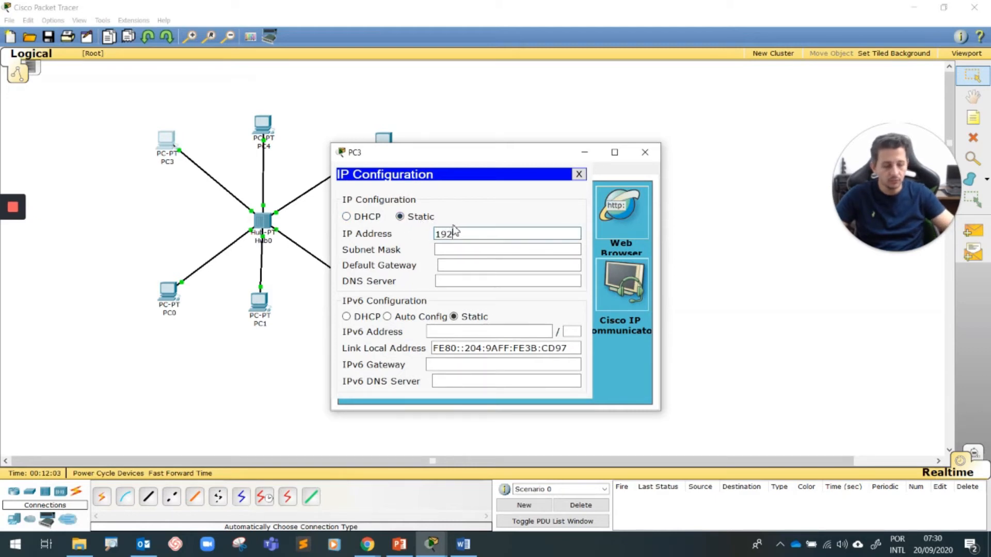
type(".16")
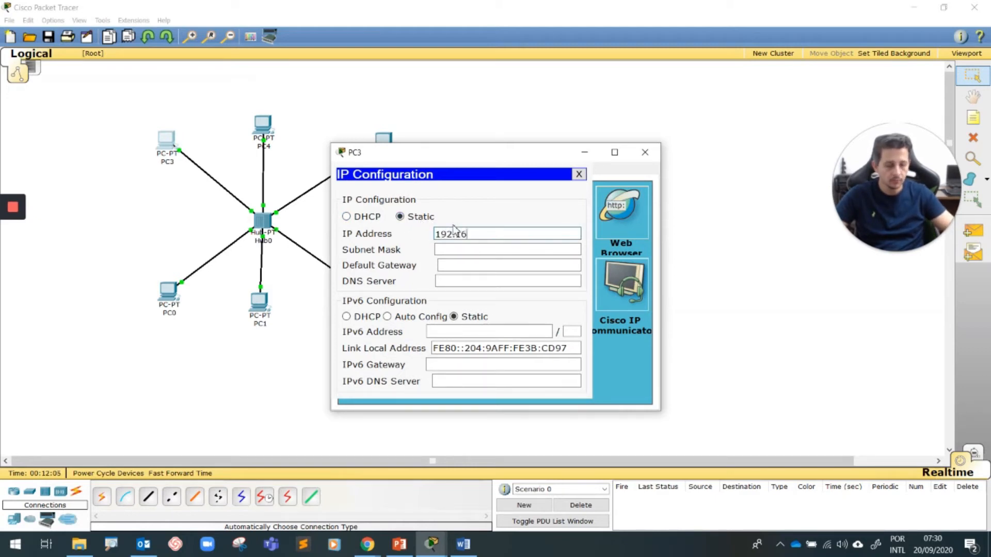
type("8.0")
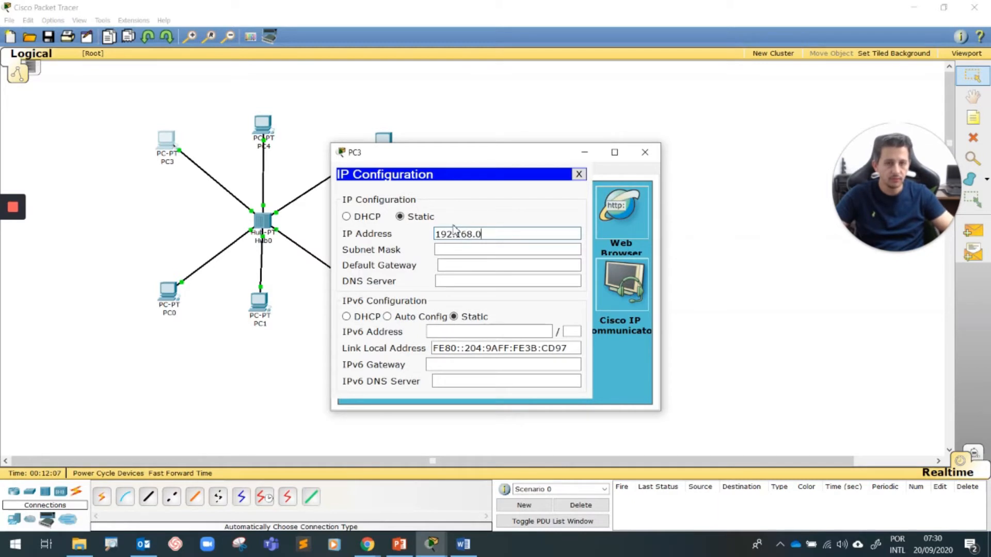
type(".1")
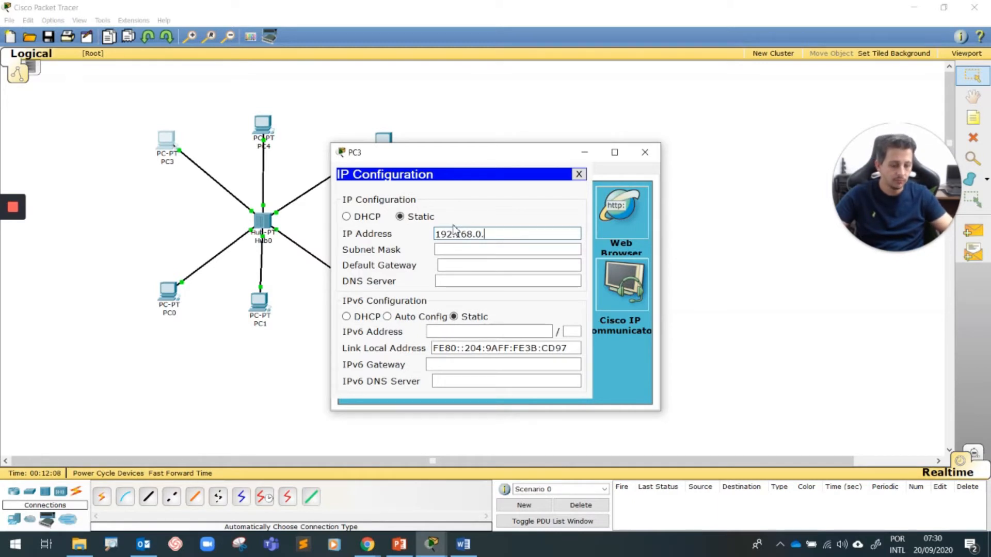
left_click(500, 248)
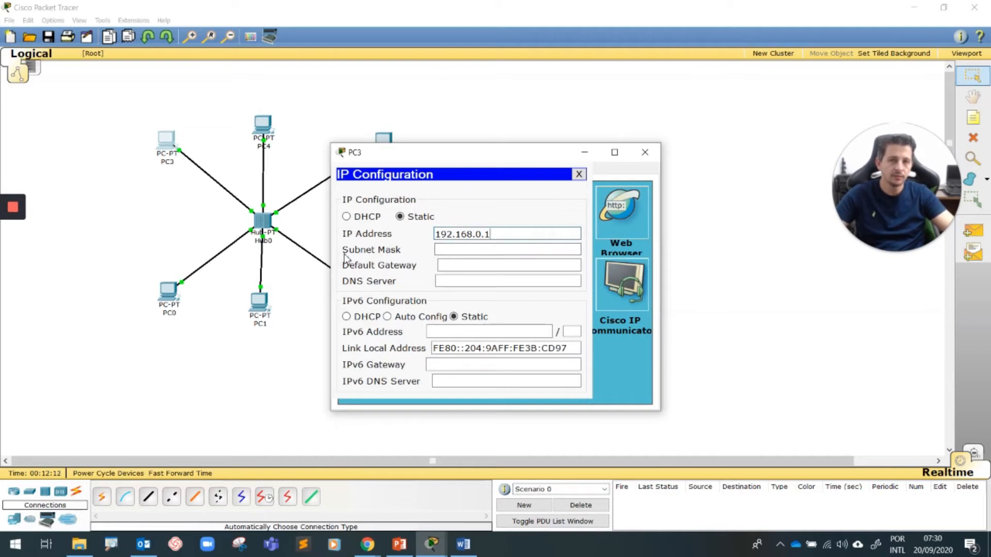
left_click(480, 250)
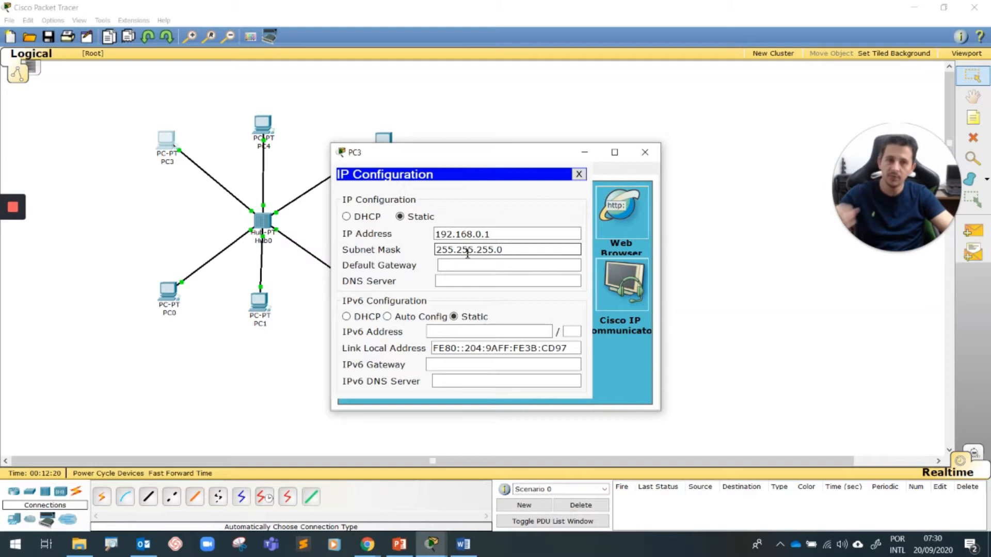
left_click_drag(496, 251, 504, 251)
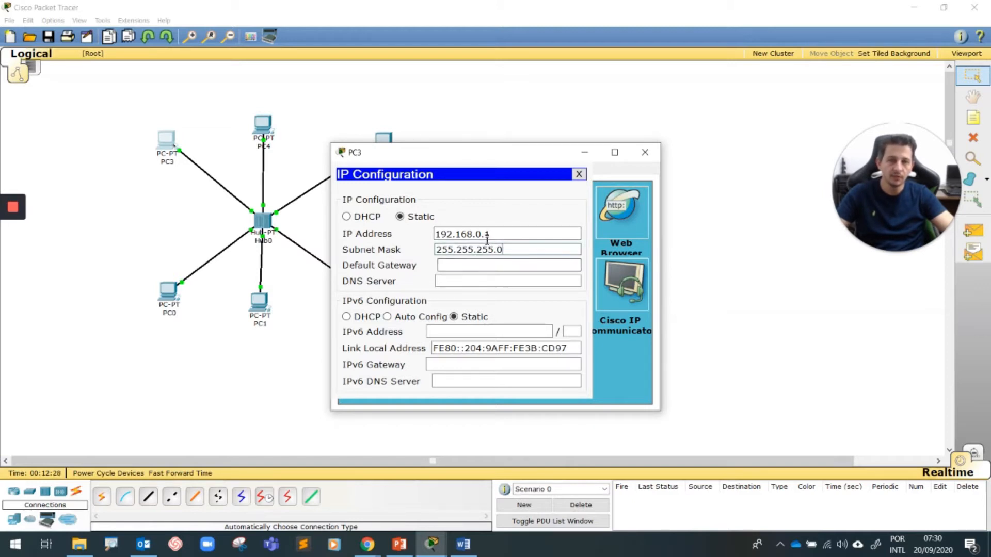
Step: Copy PC3's whole IP address to the clipboard
left_click(501, 231)
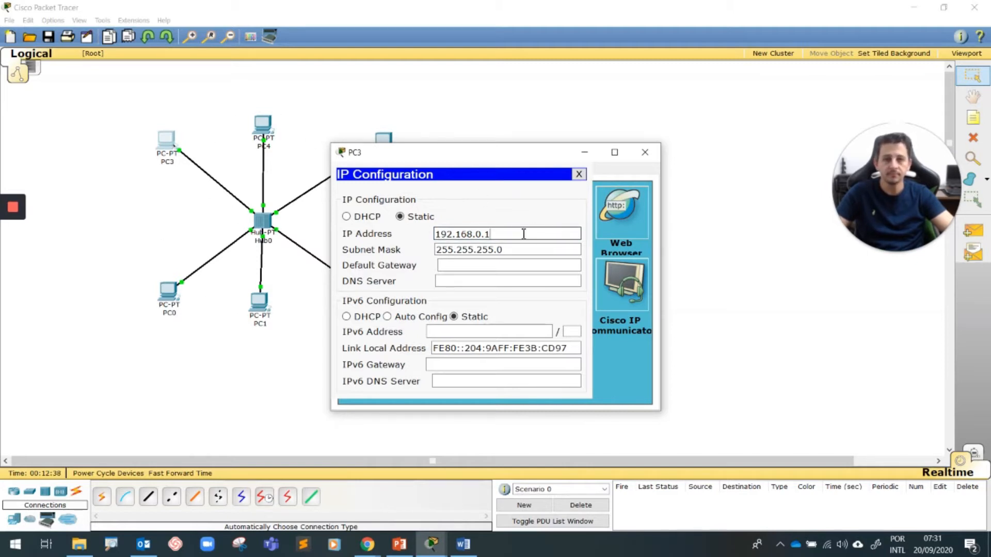
left_click_drag(524, 234, 394, 230)
key("ctrl+c")
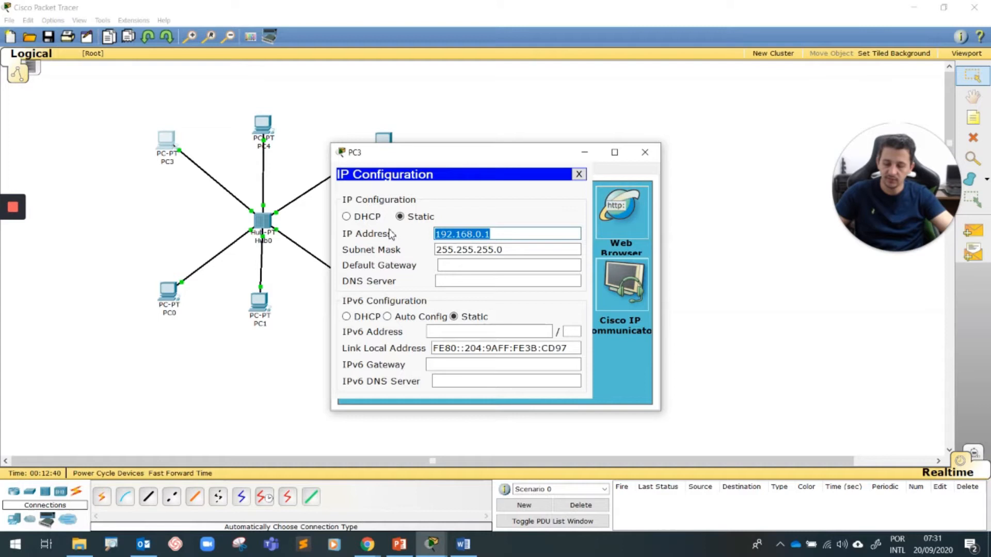
Step: Close PC3's window and open the IP configuration of PC4
left_click(648, 155)
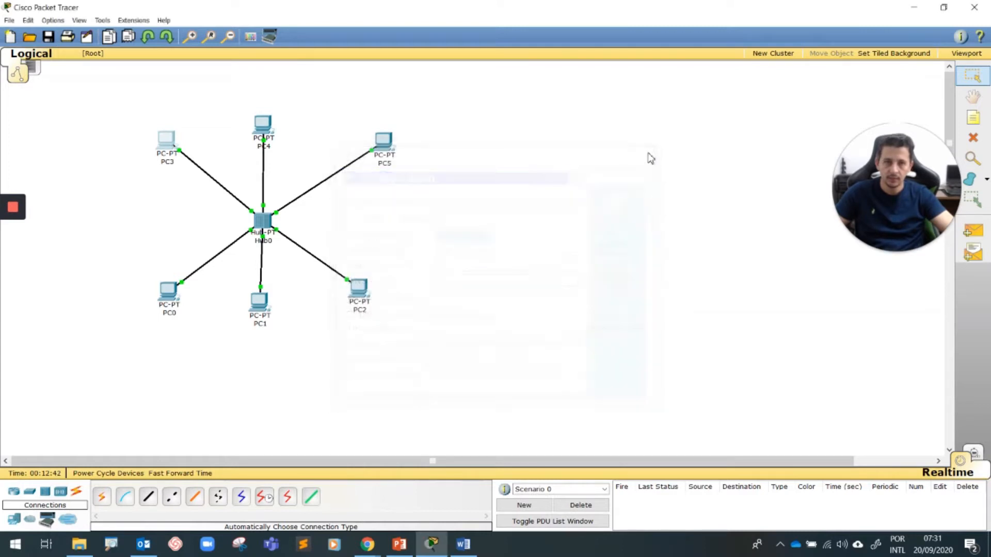
left_click(264, 127)
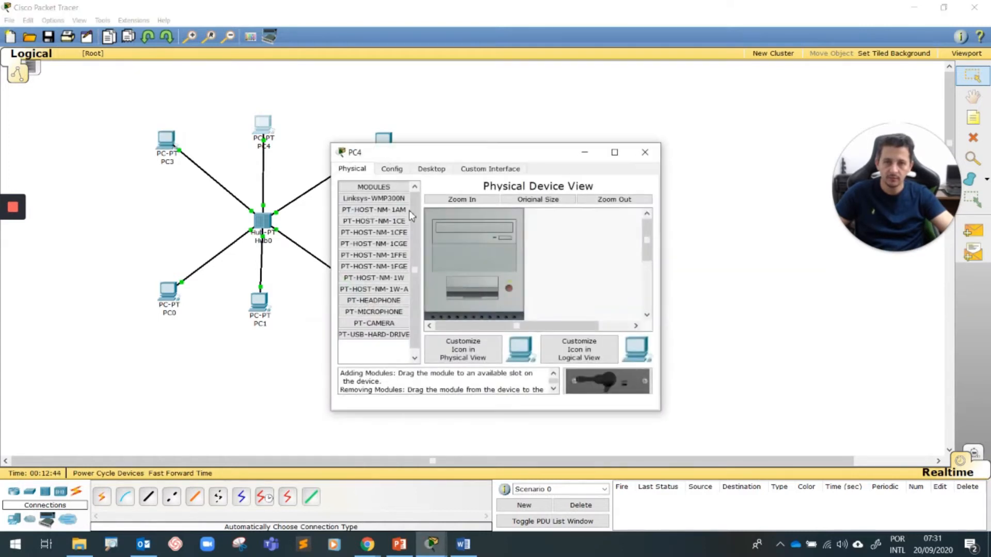
left_click(432, 170)
left_click(431, 206)
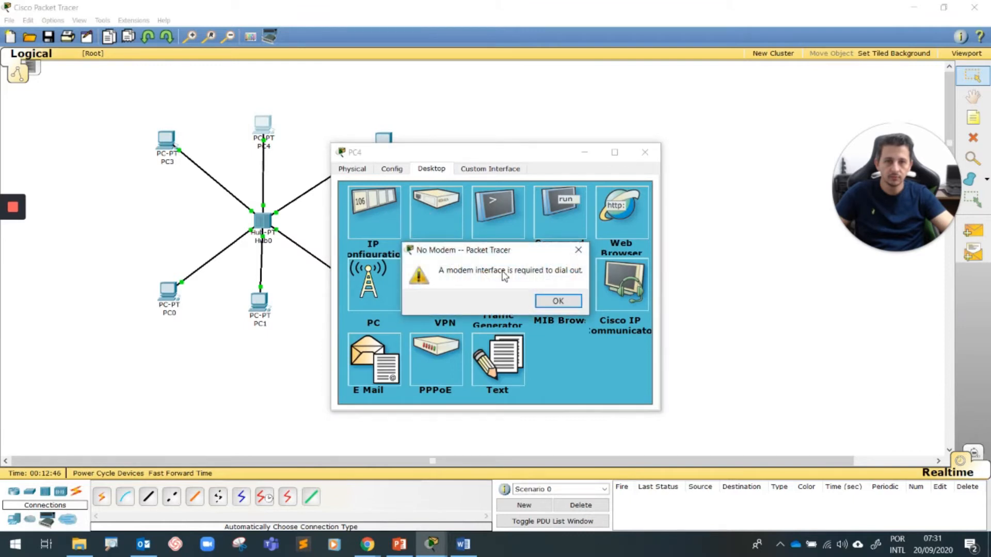
left_click(560, 299)
left_click(359, 219)
Step: Try to give PC4 the IP address 192.168.0.1
left_click(466, 234)
type("192.168.0.1")
key("Tab")
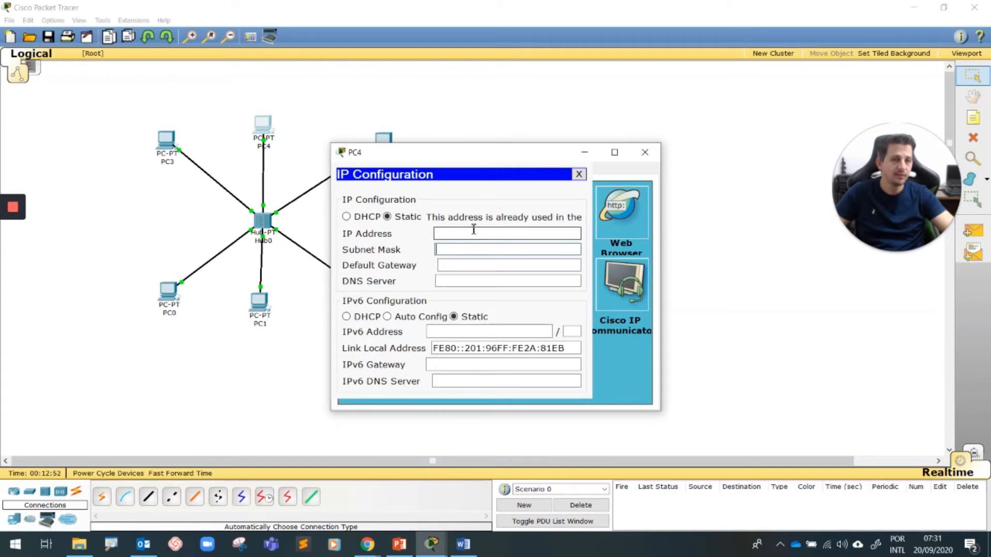
Step: Give PC4 the static IP address 192.168.0.2 with subnet mask 255.255.255.0 and close its window
left_click(450, 231)
key("ctrl+v")
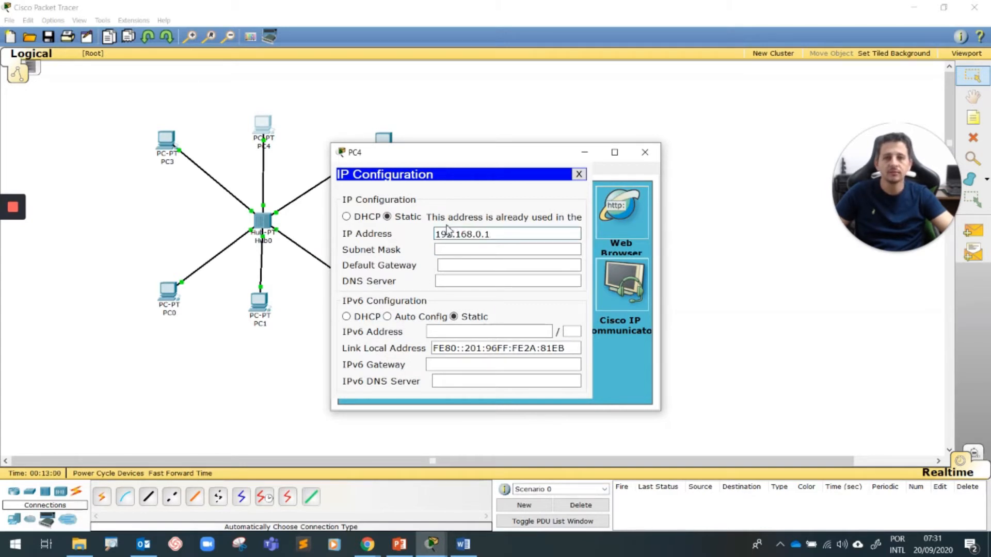
key("BackSpace")
type("2")
left_click(456, 249)
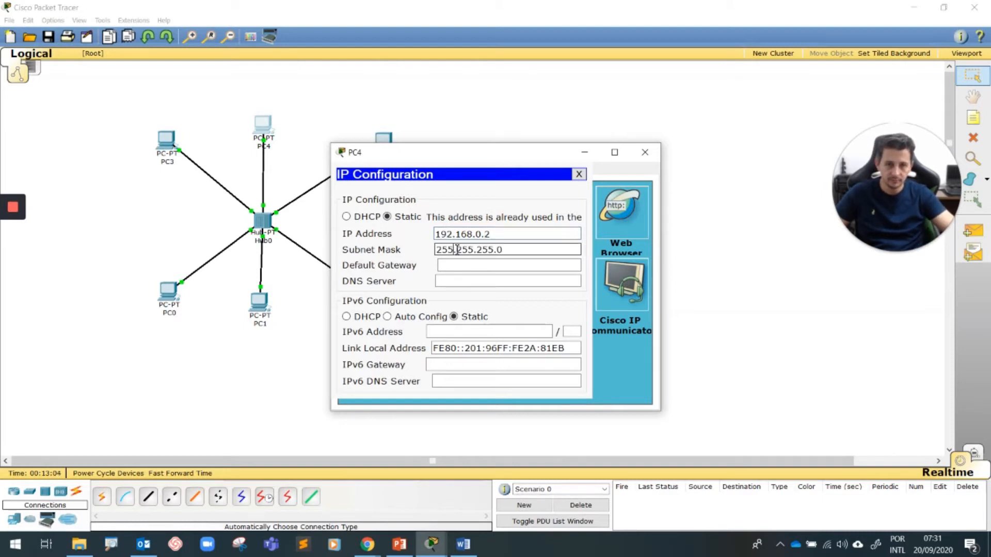
left_click(645, 152)
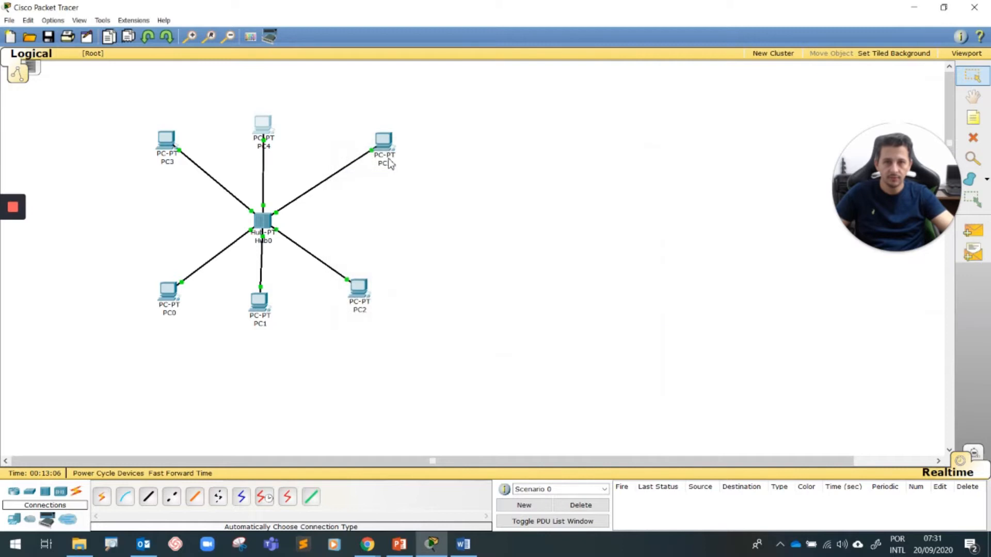
Step: Give PC5 the static IP address 192.168.0.3 with subnet mask 255.255.255.0 and close its window
left_click(385, 142)
left_click(430, 171)
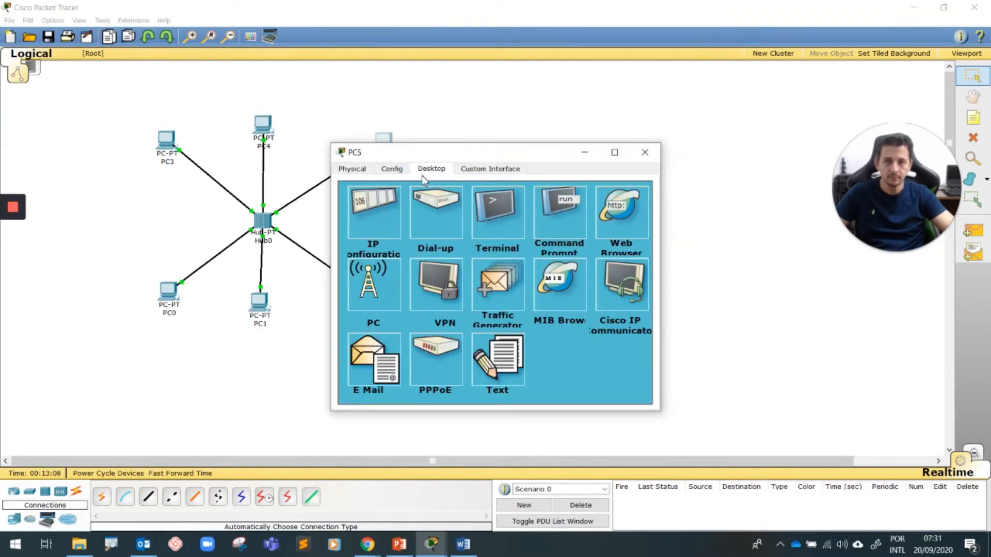
left_click(410, 213)
left_click(463, 233)
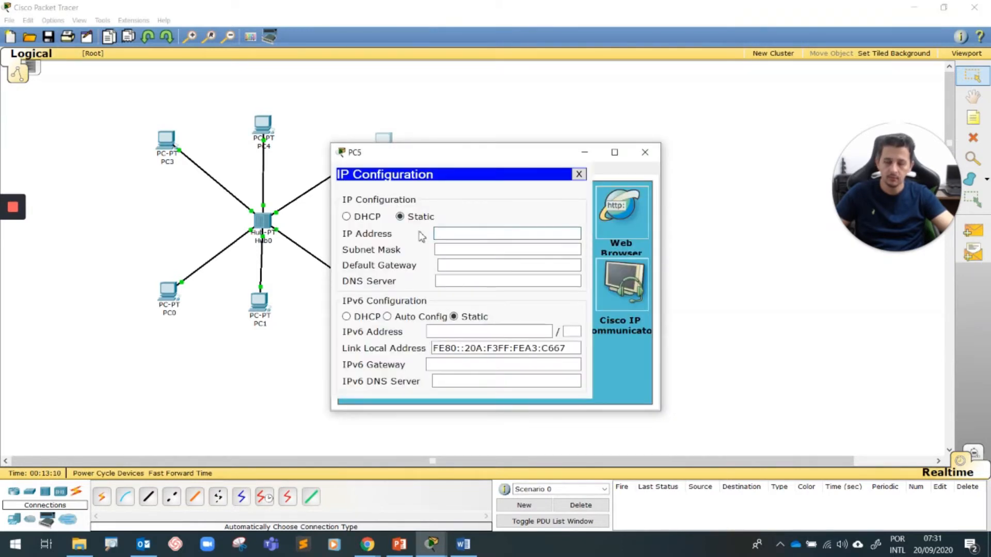
type("192.168.0.")
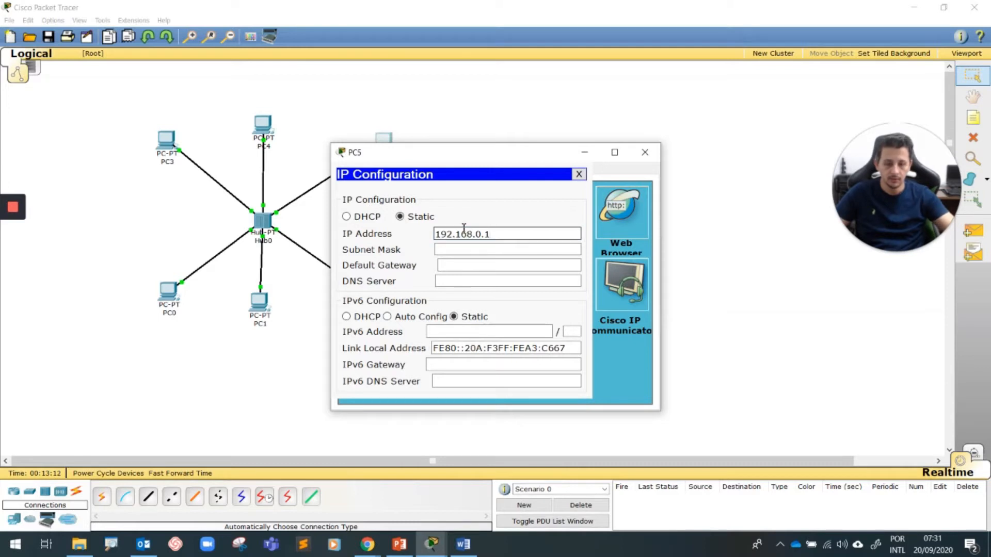
type("3")
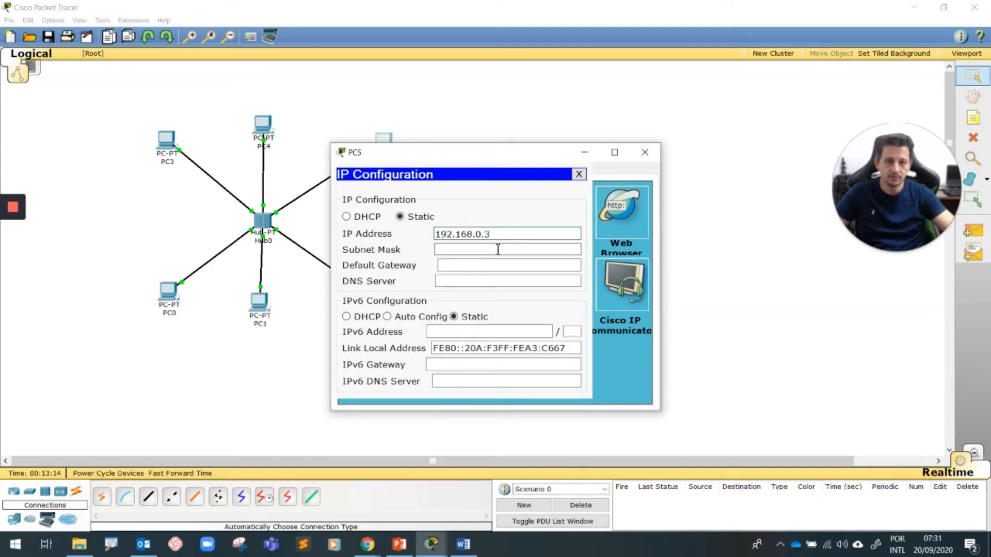
left_click(466, 250)
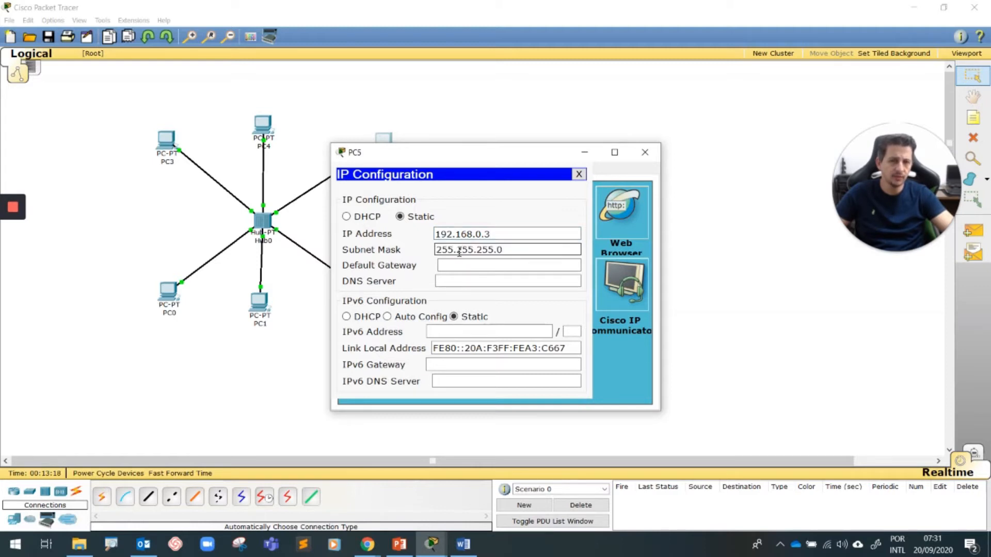
left_click(645, 152)
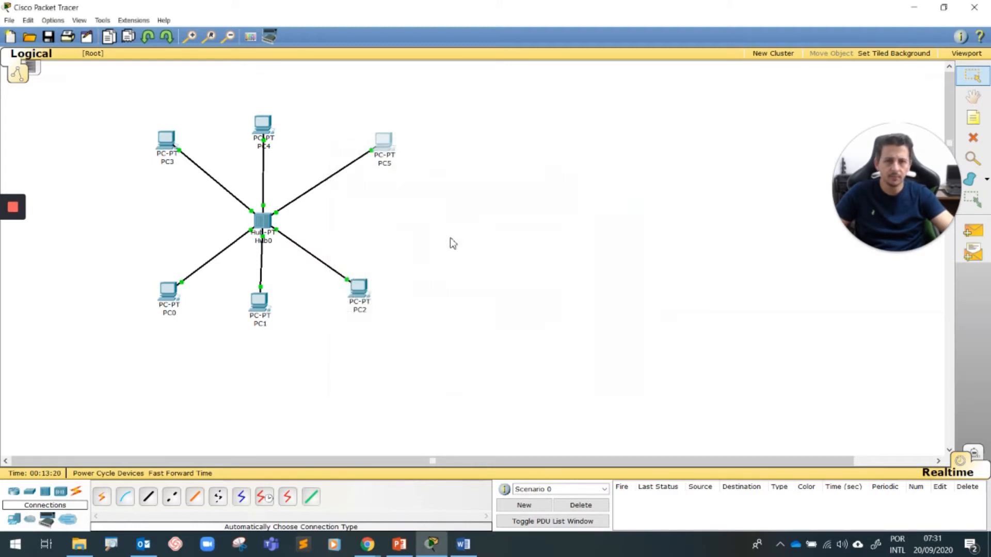
Step: Set PC0's static IP address to 192.168.0.4 and close its window
left_click(167, 292)
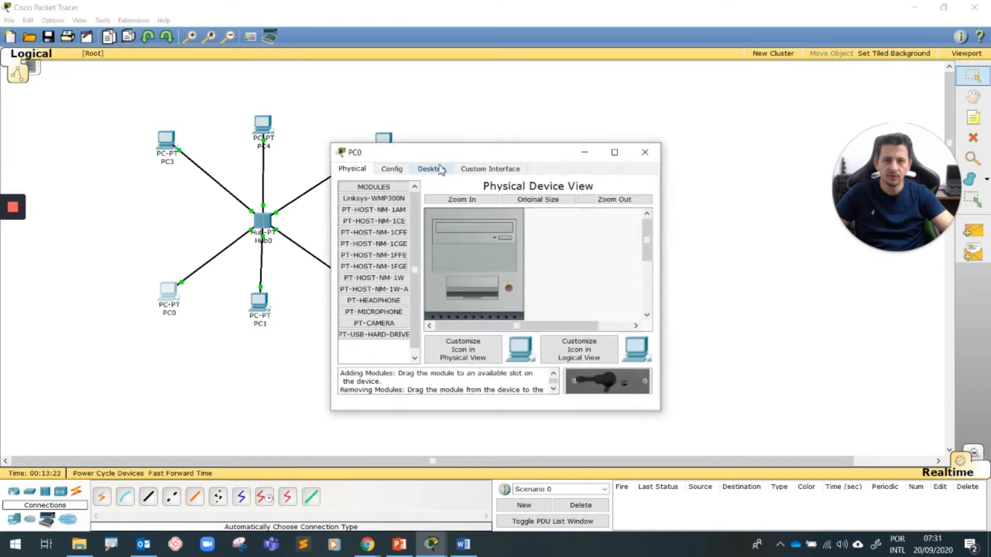
left_click(440, 169)
left_click(388, 219)
left_click(458, 234)
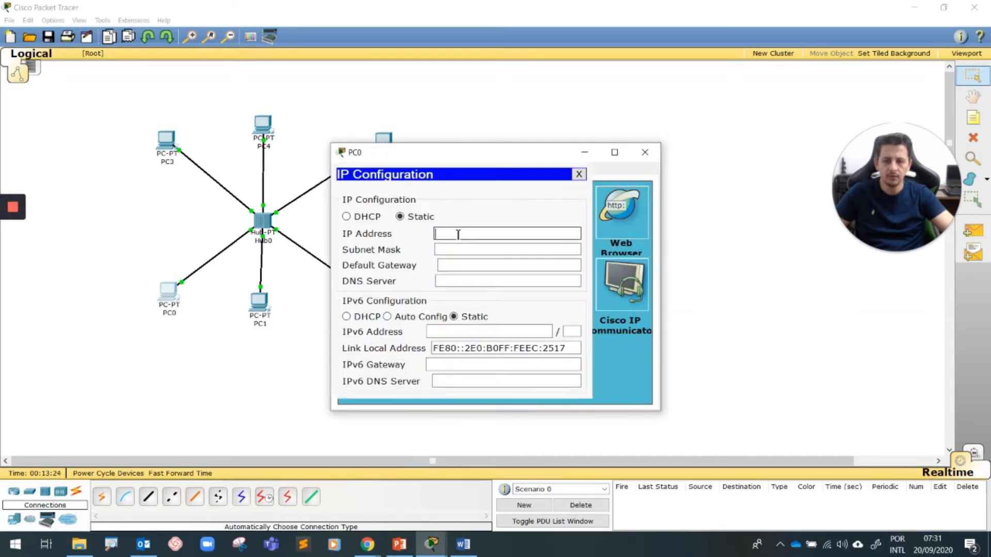
type("192.168.0.")
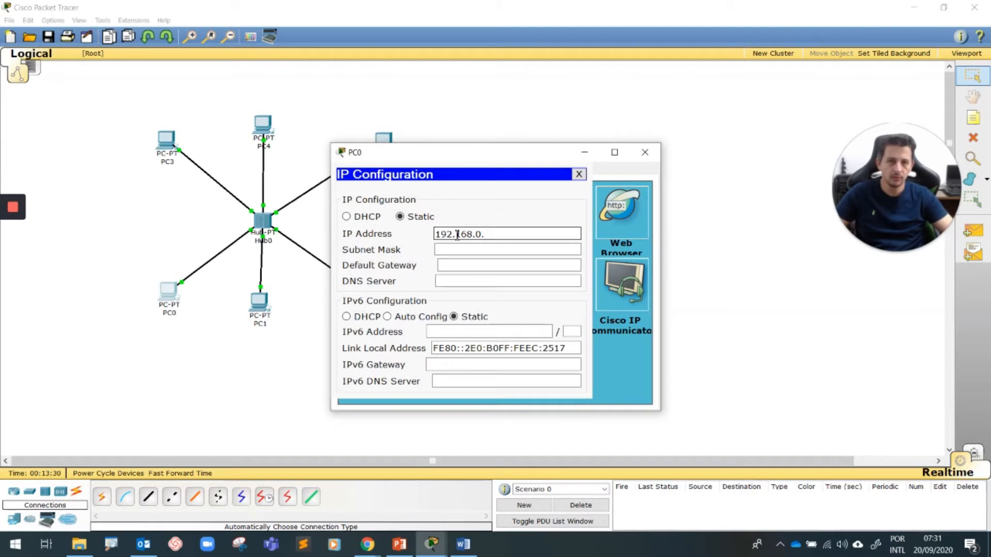
type("4")
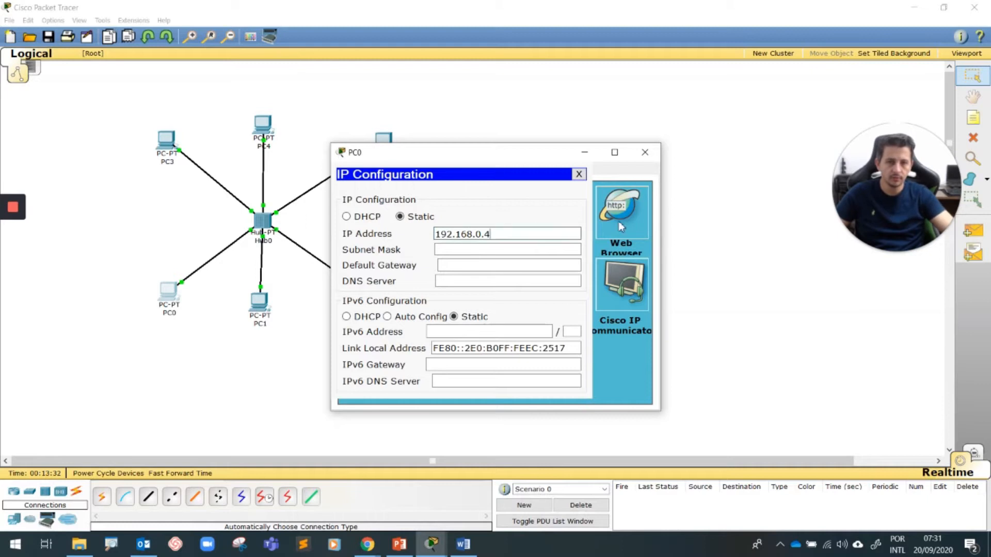
left_click(633, 160)
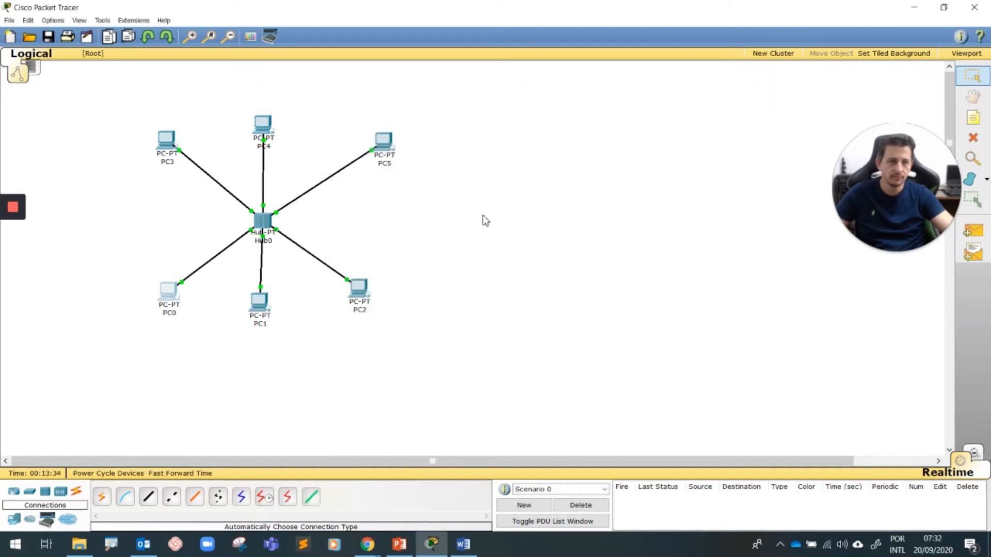
Step: Reopen PC0's IP configuration, fill in the subnet mask 255.255.255.0 and close its window
left_click(170, 293)
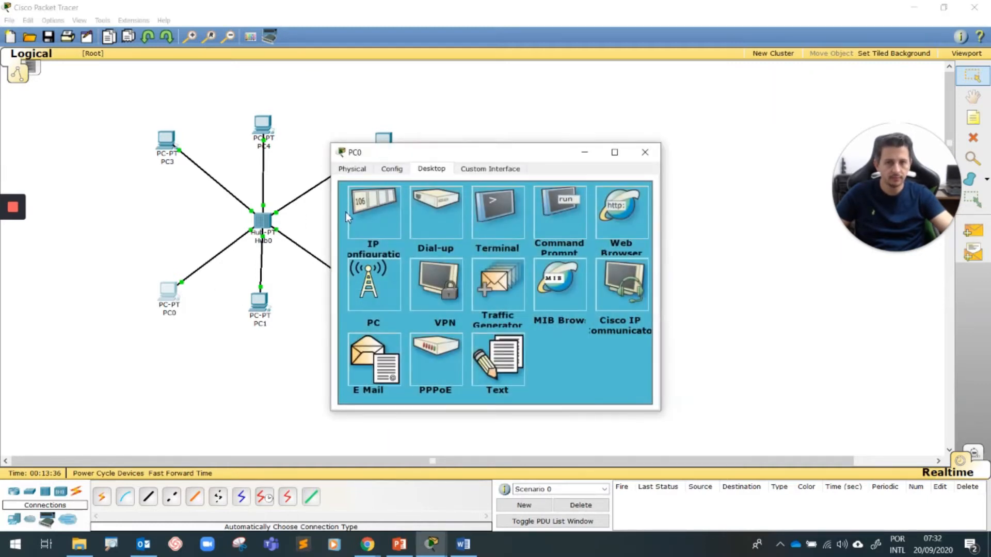
left_click(362, 209)
left_click(492, 249)
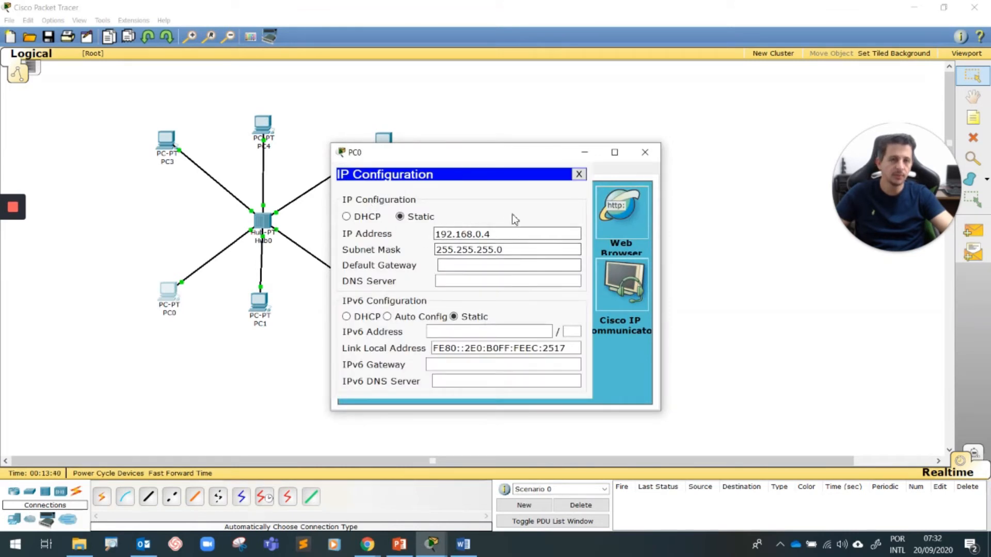
left_click(644, 152)
Step: Give PC1 the static IP address 192.168.0.5 with the default subnet mask and close its window
left_click(260, 301)
left_click(431, 169)
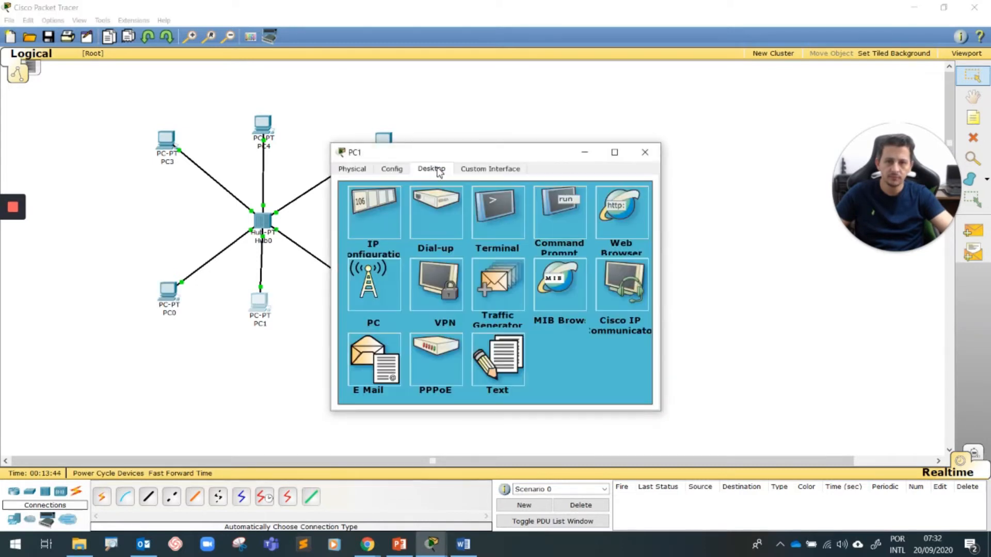
left_click(374, 204)
left_click(448, 235)
type("192.168.0.5")
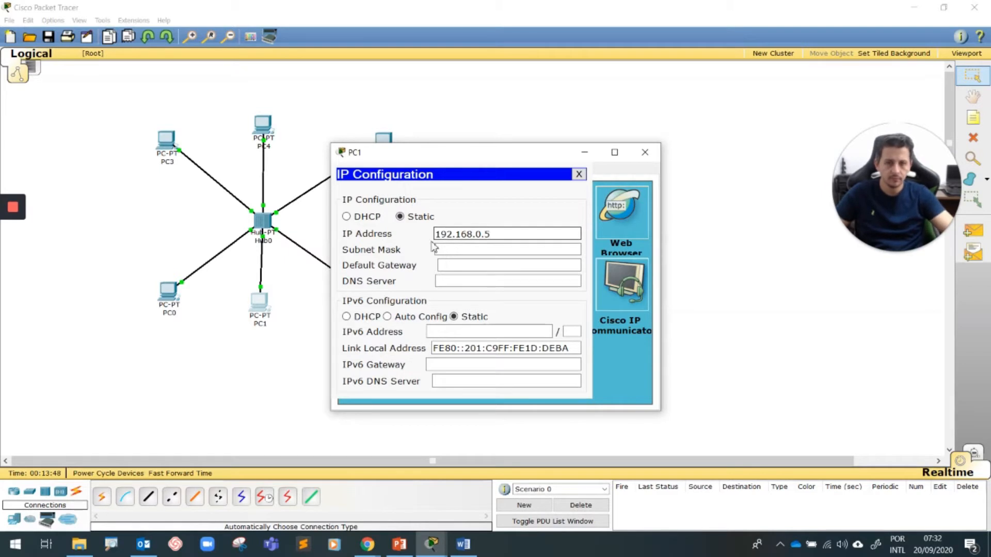
left_click(436, 248)
left_click(644, 152)
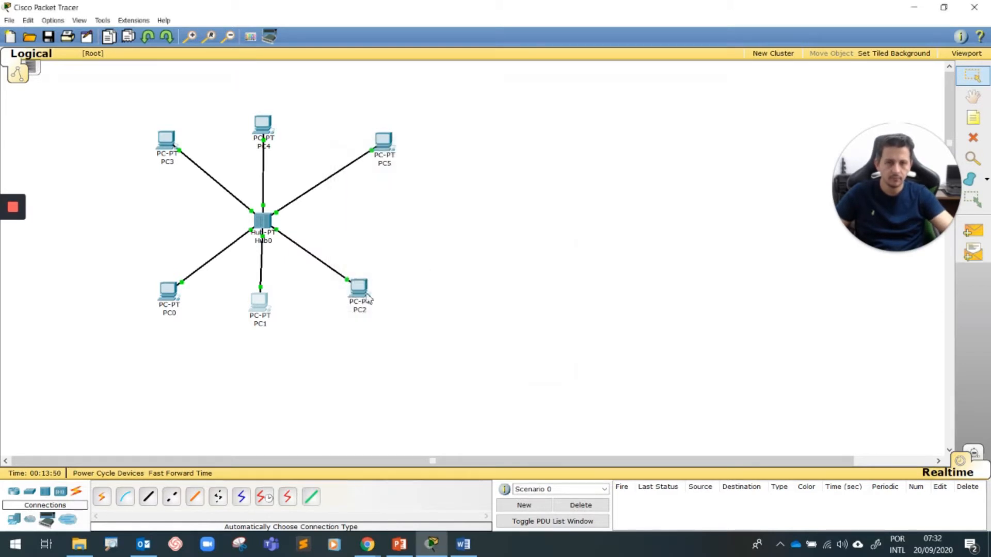
Step: Give PC2 the static IP address 192.168.0.6 with subnet mask 255.255.255.0 and close its window
left_click(359, 297)
left_click(382, 209)
left_click(456, 234)
type("192.168.0.1")
key("BackSpace")
type("6")
left_click(441, 248)
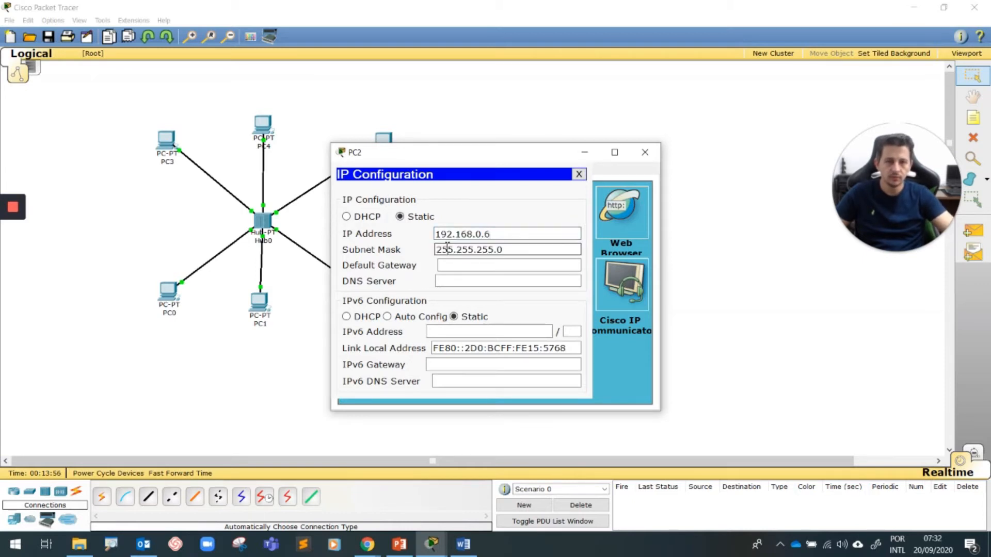
left_click(645, 152)
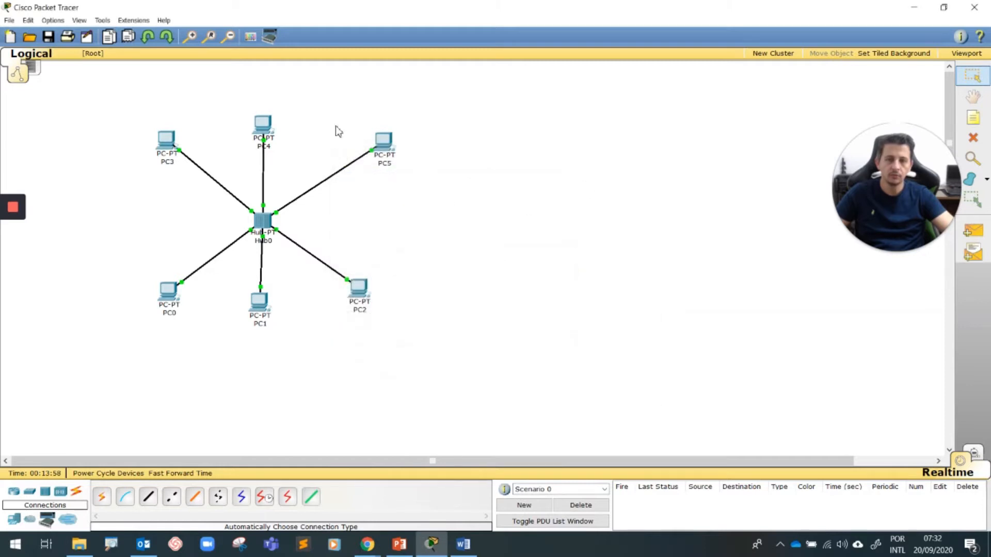
Step: Move PC5 closer to the hub so that it is aligned directly above PC2
left_click_drag(393, 153, 359, 150)
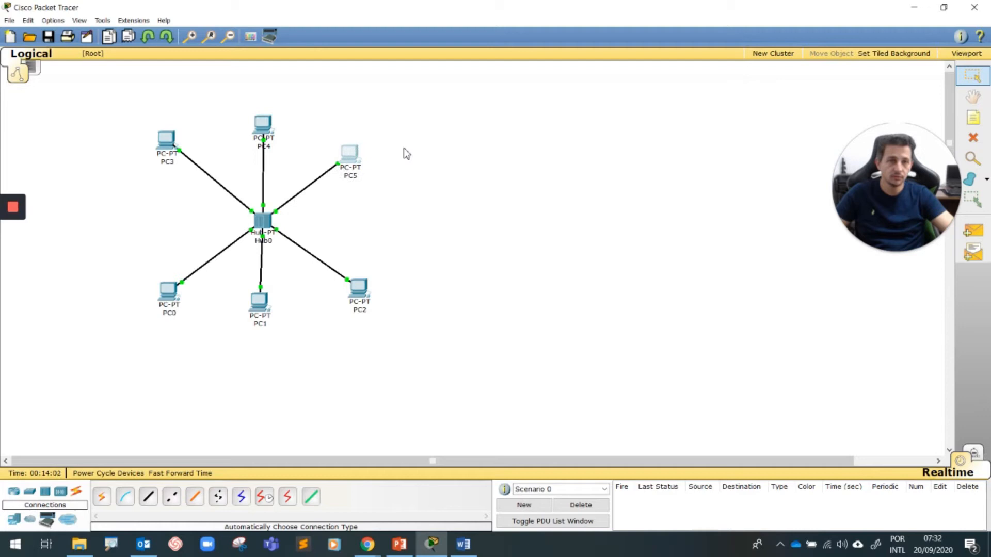
left_click_drag(883, 160, 829, 160)
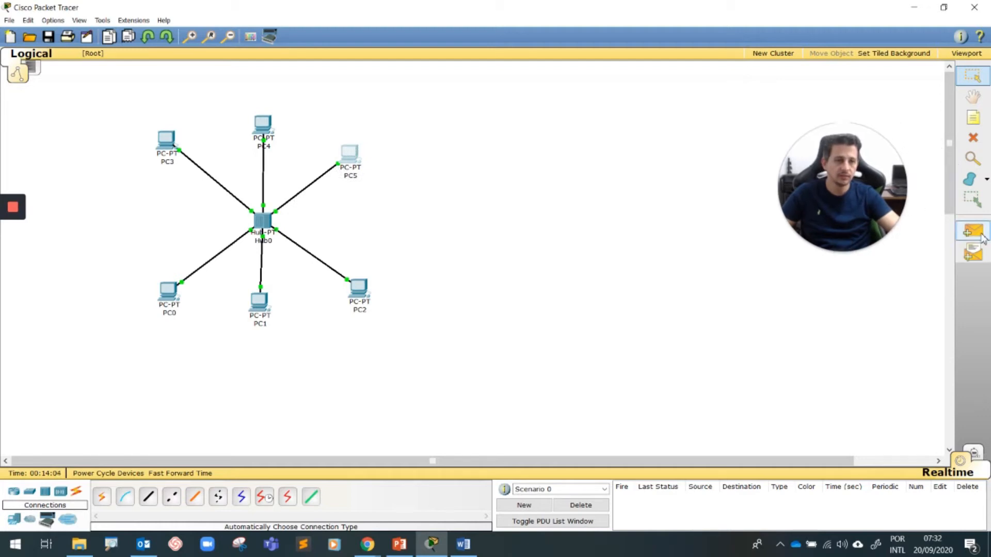
left_click_drag(348, 164, 358, 150)
mouse_move(360, 158)
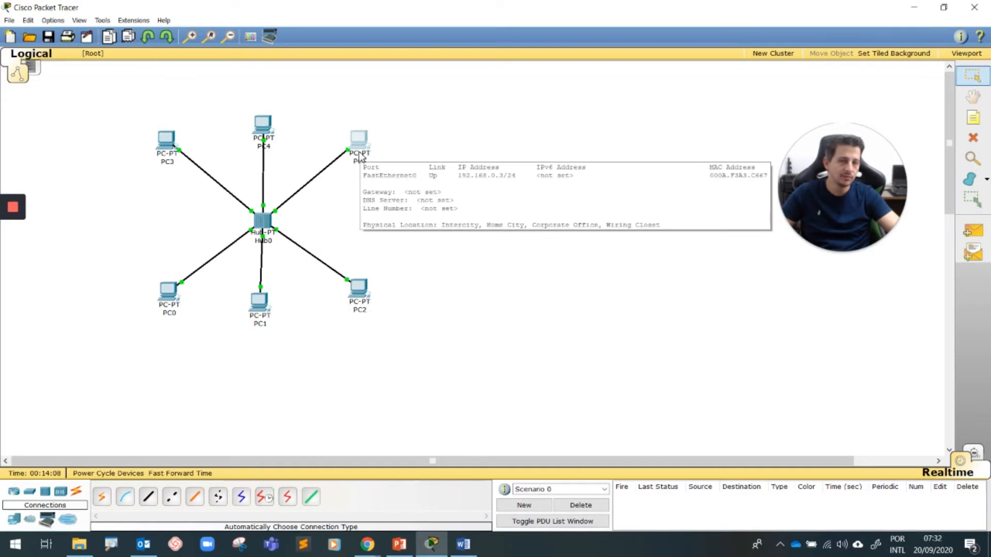
Step: Test connectivity by sending simple PDUs from PC2 to PC5 and from PC2 to PC1
left_click(972, 234)
left_click(361, 290)
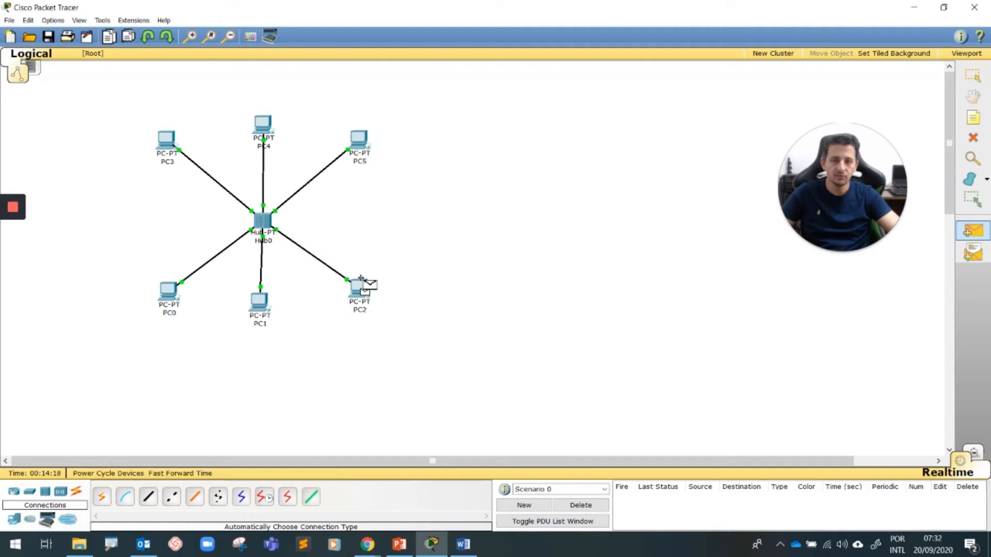
left_click(363, 140)
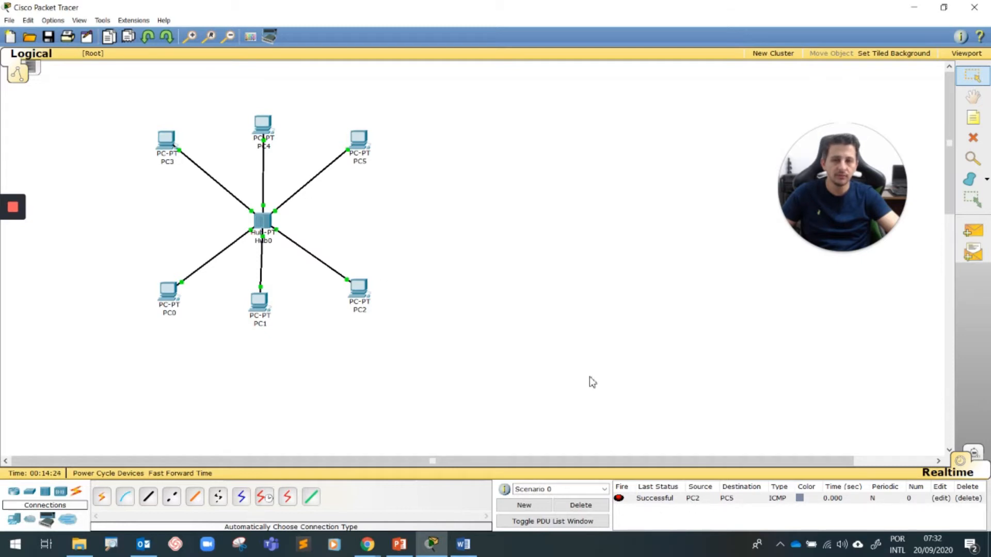
left_click(973, 230)
left_click(360, 289)
left_click(259, 302)
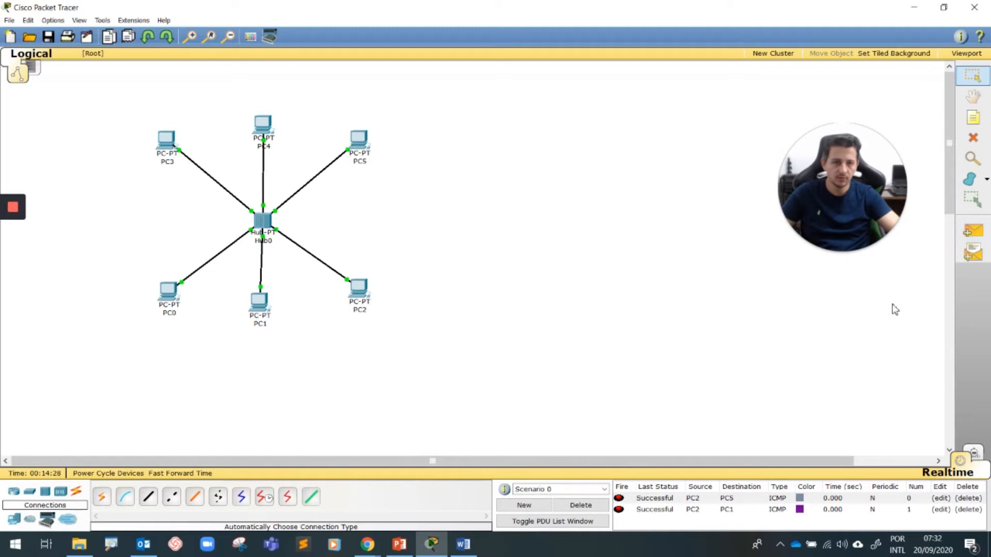
Step: Send simple PDUs from PC4 to PC5, from PC3 to PC4 and from PC0 to PC1, and check their statuses
left_click(973, 231)
left_click(266, 129)
left_click(351, 135)
left_click(973, 231)
left_click(167, 138)
left_click(263, 129)
left_click(975, 228)
left_click(271, 302)
scroll(683, 503, "down", 1)
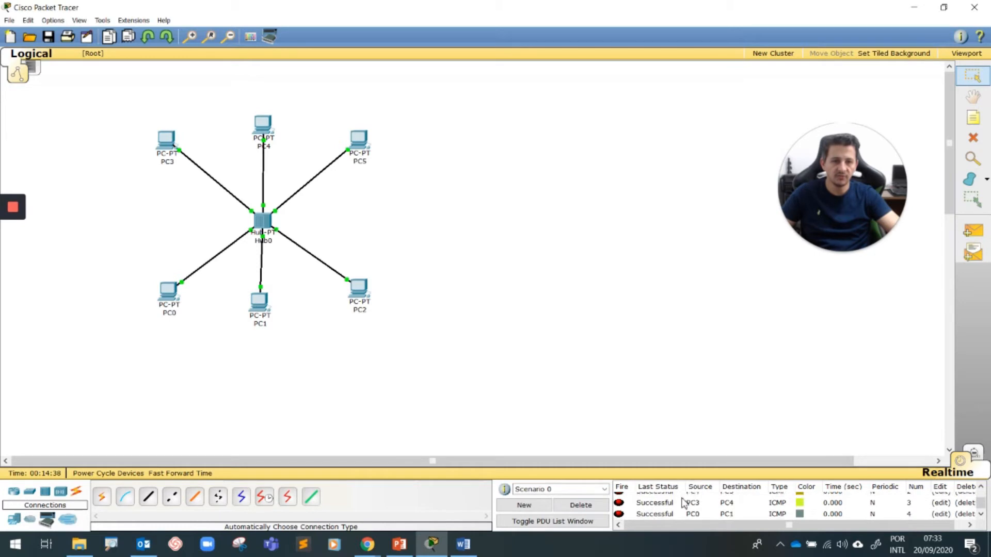
Step: Clear Scenario 0's test PDUs and send new simple PDUs from PC0 to PC3 and from PC1 to PC2
left_click(590, 507)
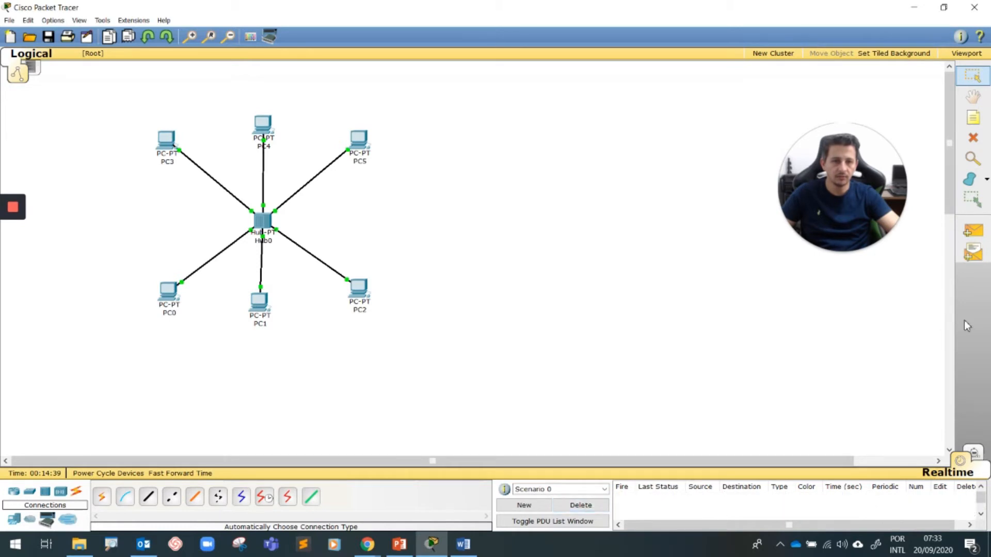
left_click(984, 228)
left_click(170, 295)
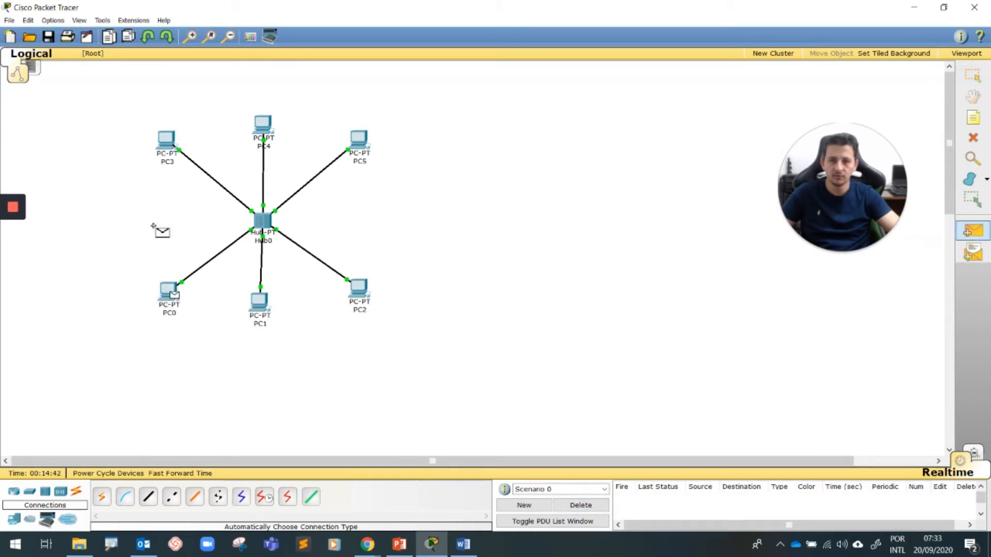
left_click(169, 138)
left_click(972, 230)
left_click(259, 297)
left_click(368, 288)
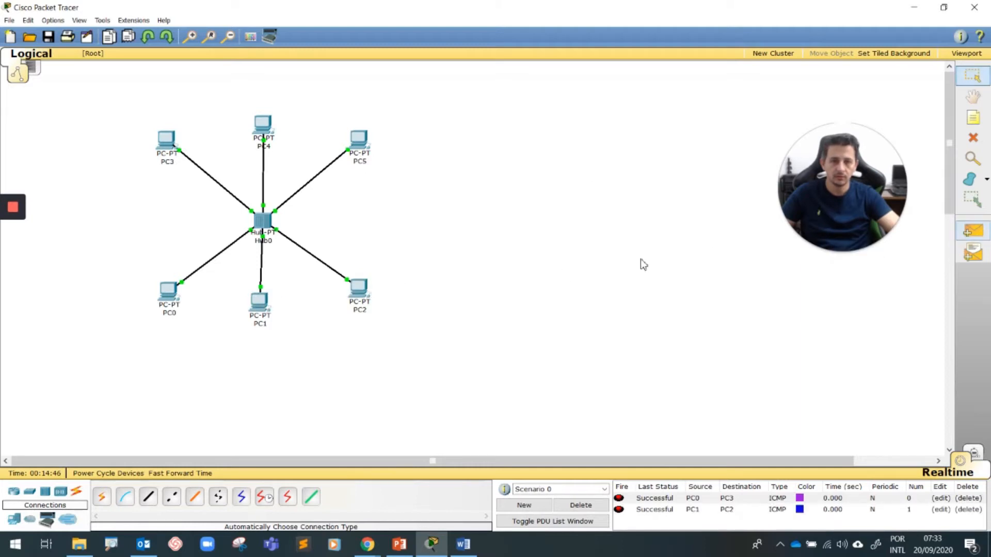
Step: Send simple PDUs from PC5 to PC4 and from PC3 to PC0 to test connectivity
left_click(973, 231)
left_click(361, 145)
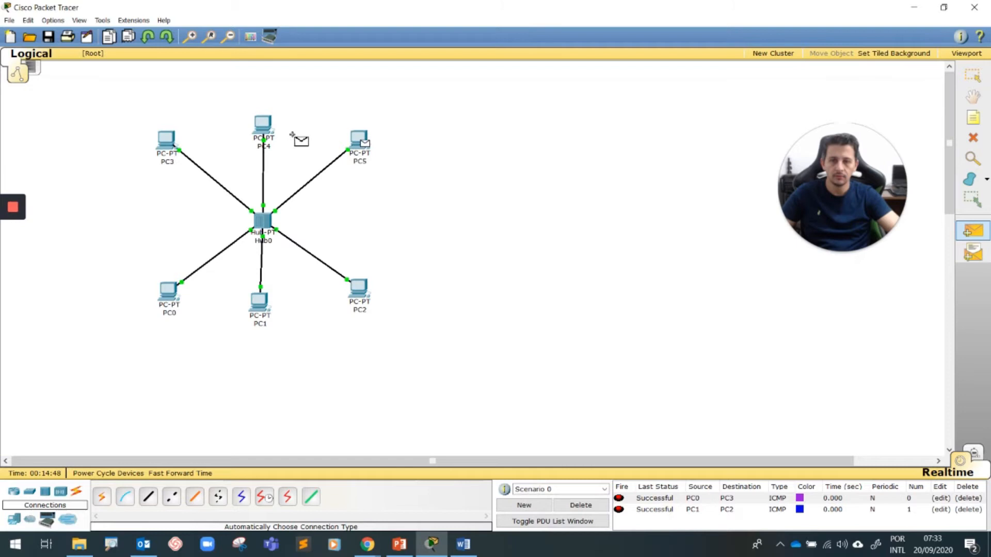
left_click(262, 130)
left_click(973, 231)
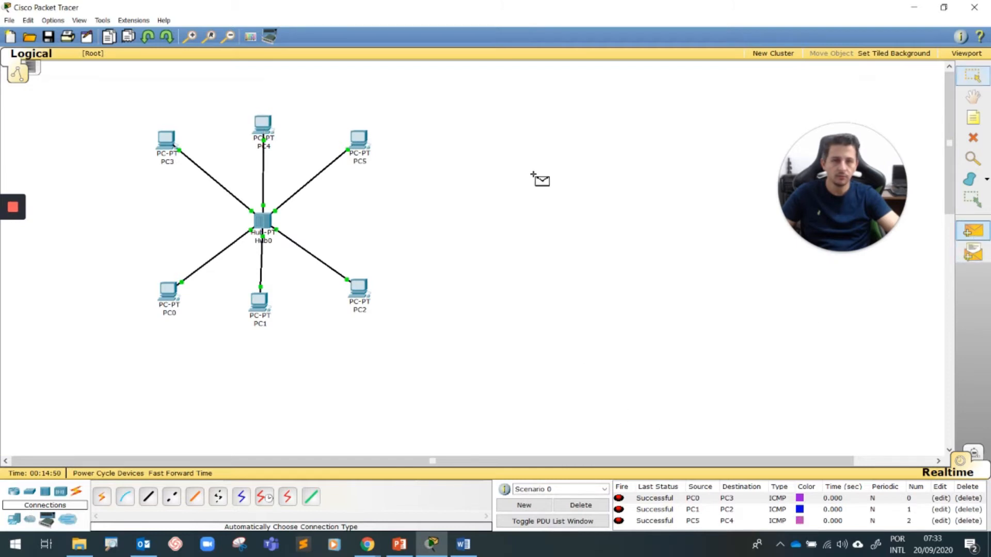
left_click(166, 138)
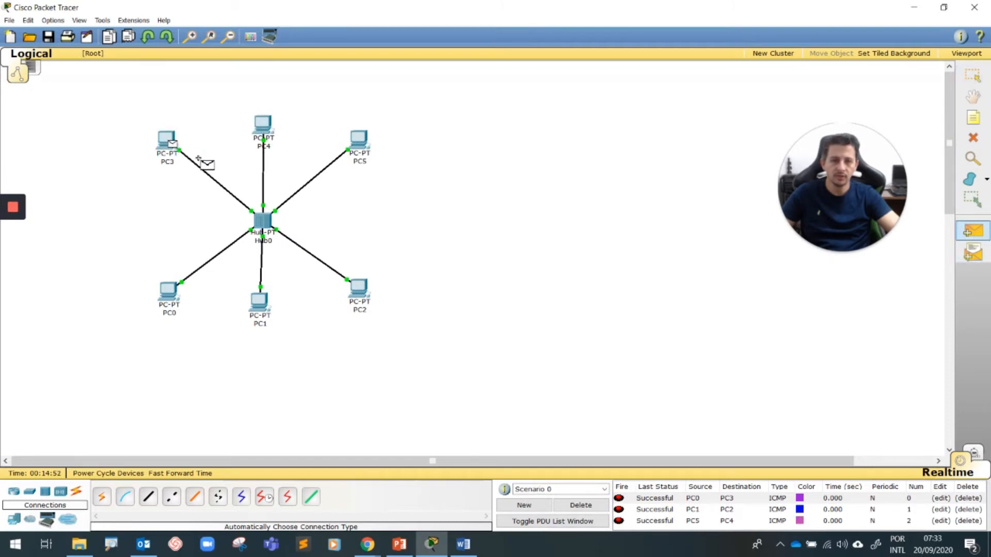
left_click(172, 303)
left_click(259, 302)
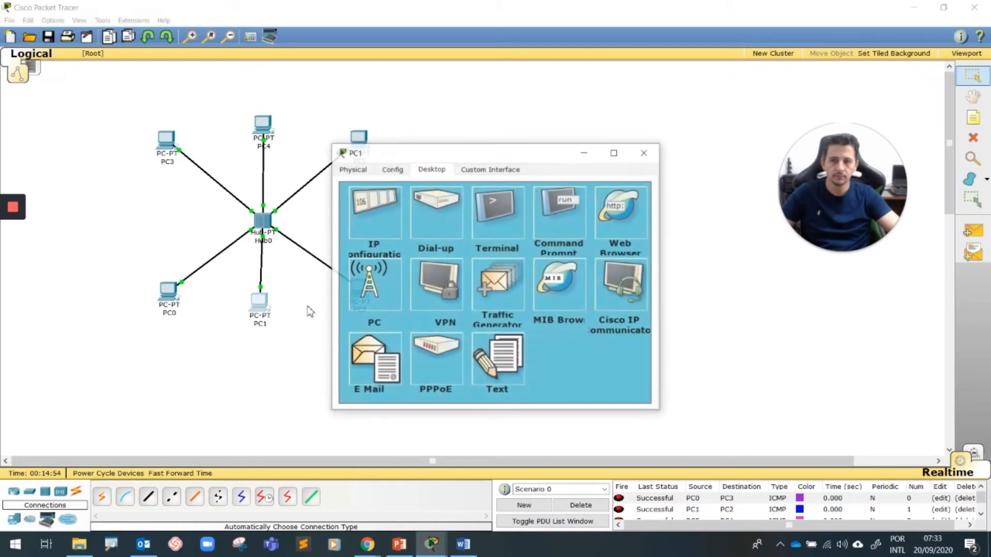
left_click(644, 153)
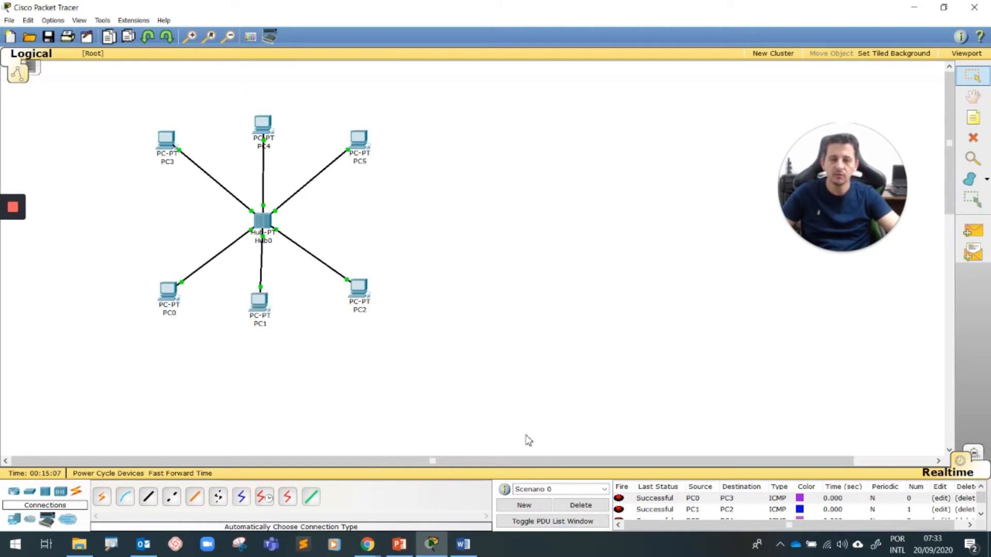
Step: Switch to the Word exercise document and review item c on ICMP and PING tests in simulation mode
left_click(464, 544)
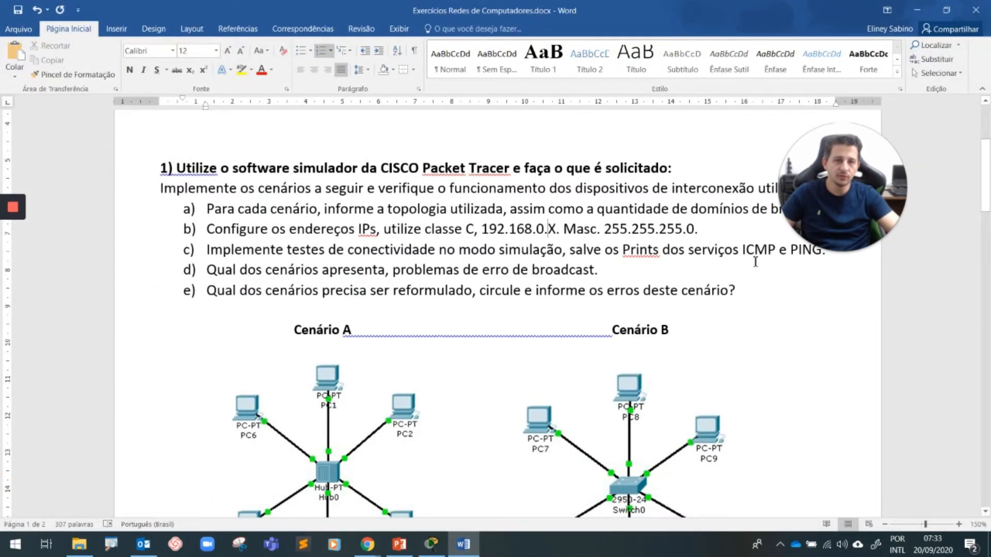
scroll(751, 260, "up", 3)
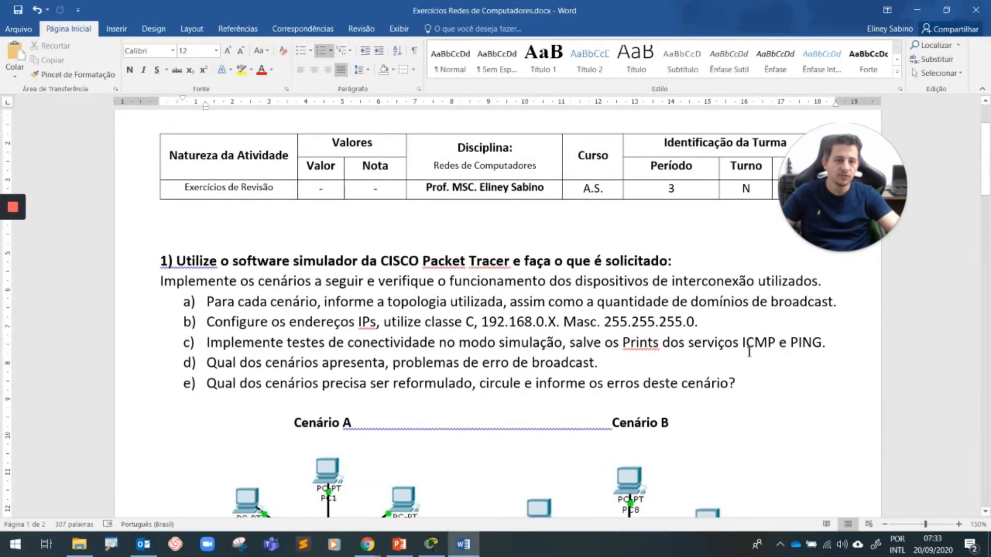
left_click_drag(749, 344, 776, 344)
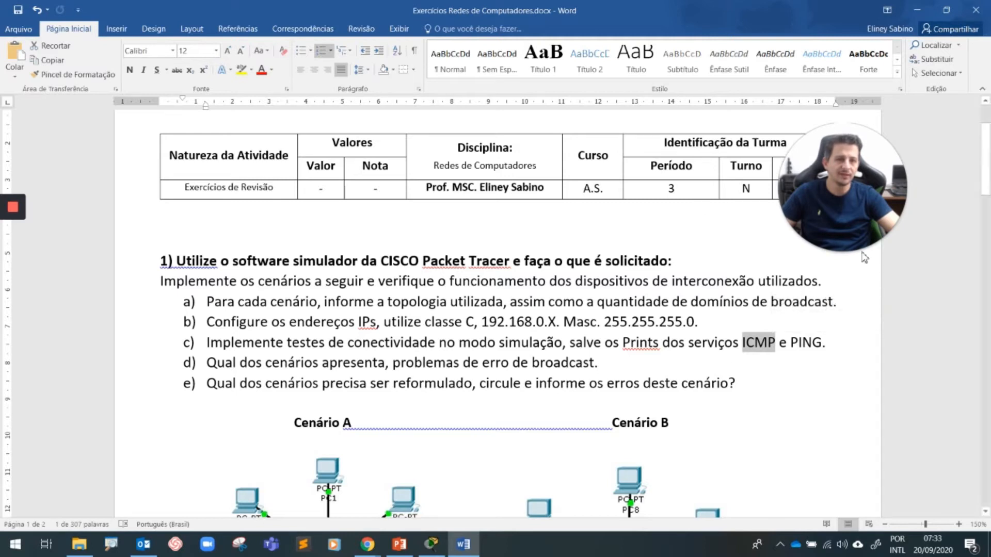
left_click(917, 10)
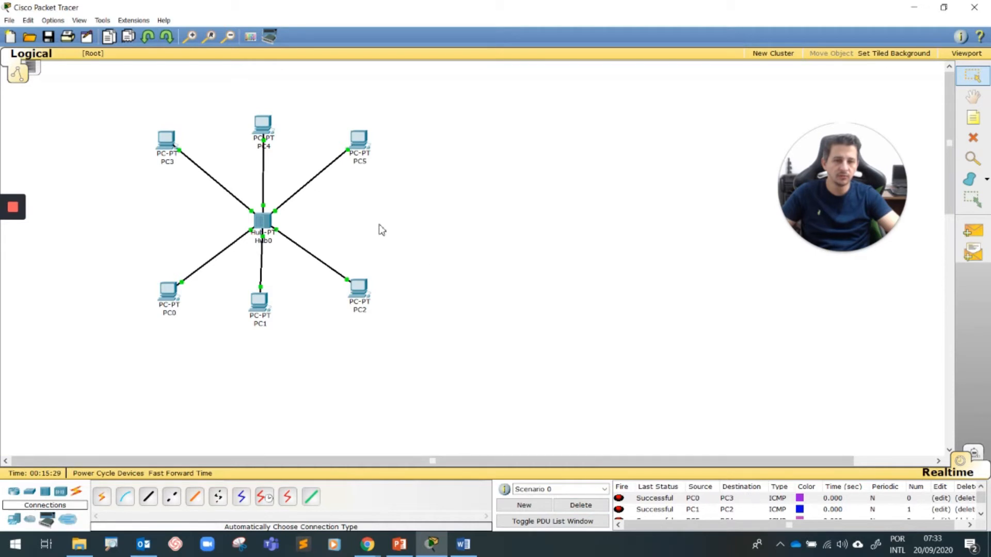
Step: Clear Scenario 0's test PDUs in Packet Tracer and switch to Simulation mode
left_click(584, 507)
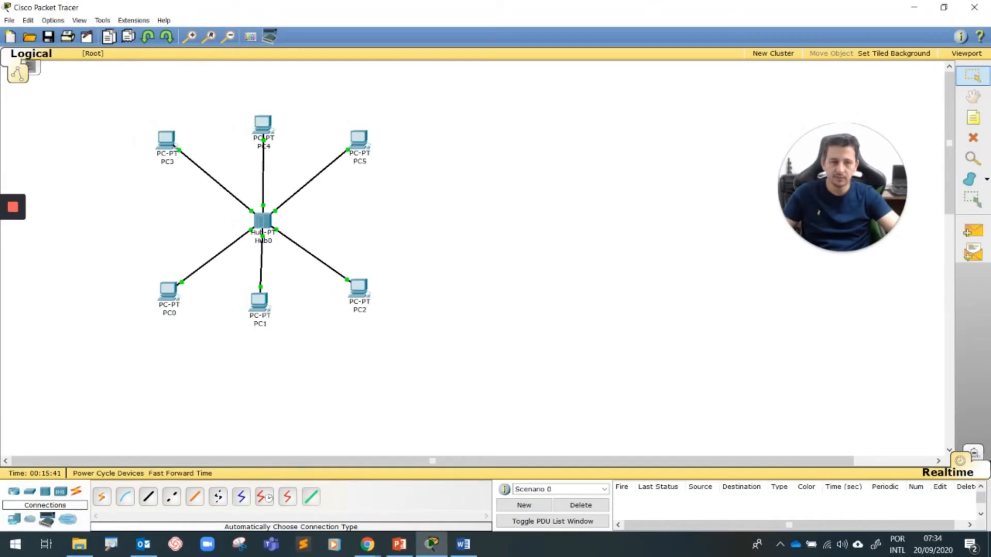
left_click(957, 443)
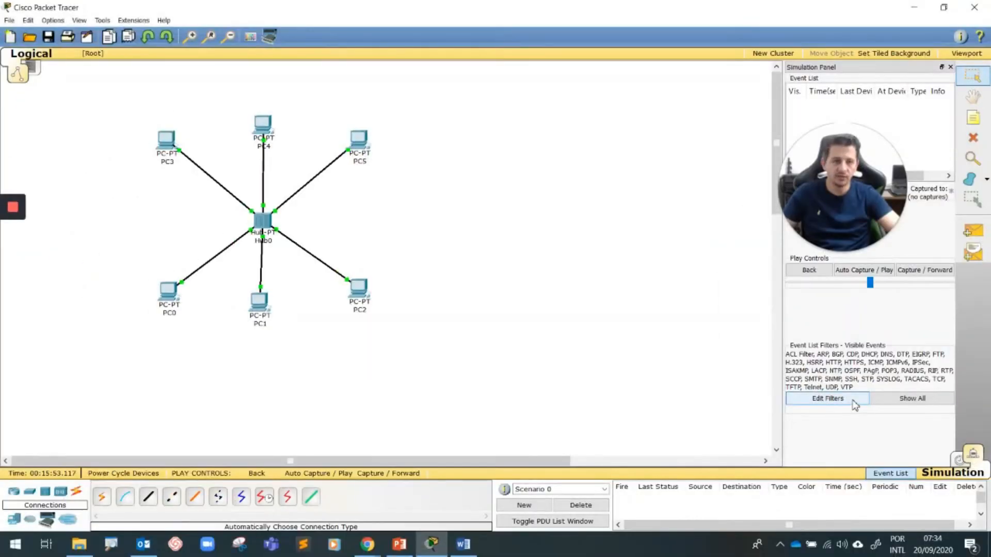
Step: Limit the simulation's event list filters to ICMP only
left_click(856, 401)
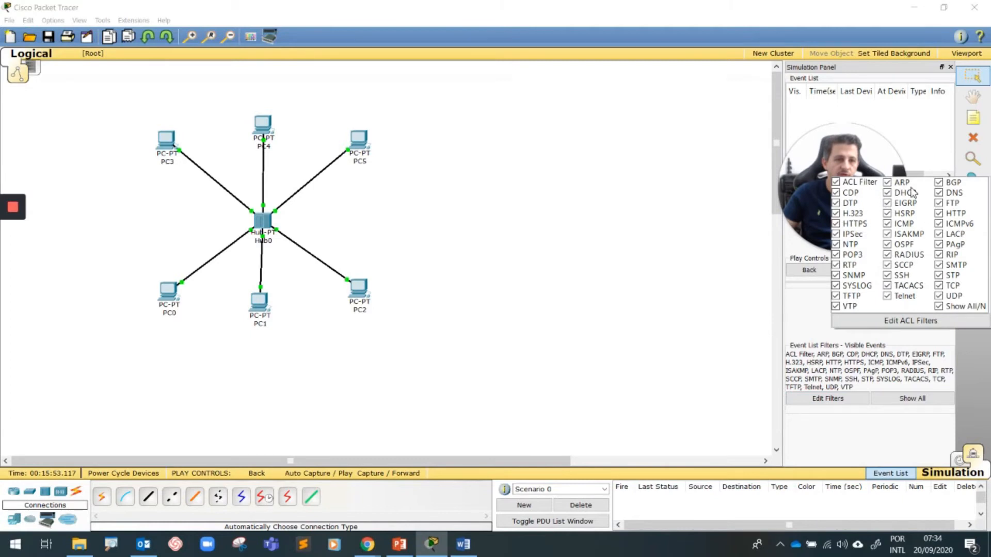
left_click(939, 307)
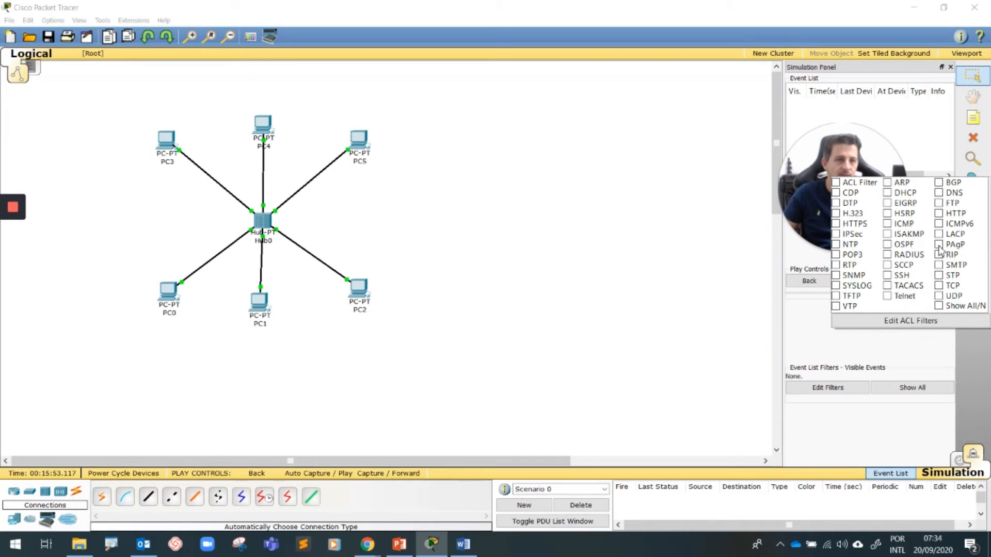
left_click(887, 224)
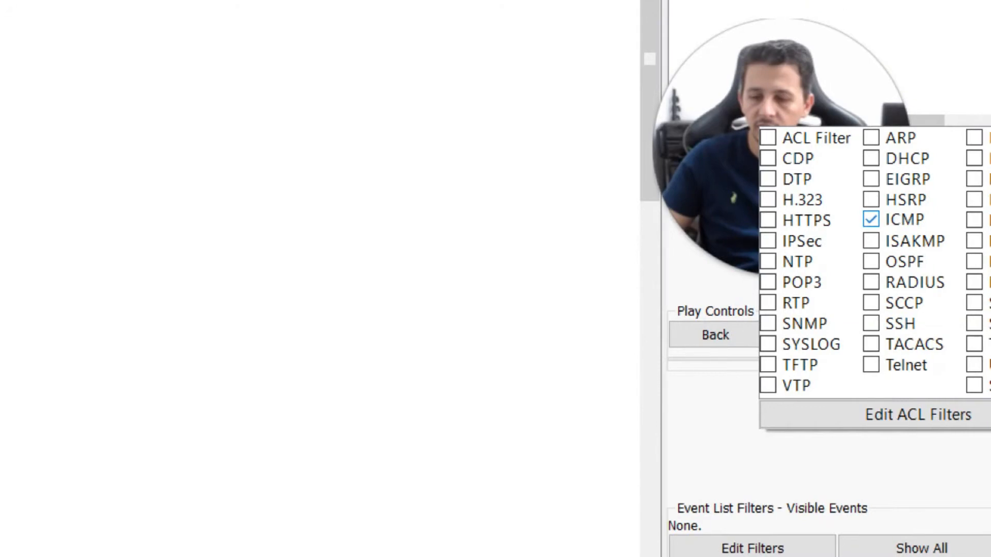
left_click(697, 321)
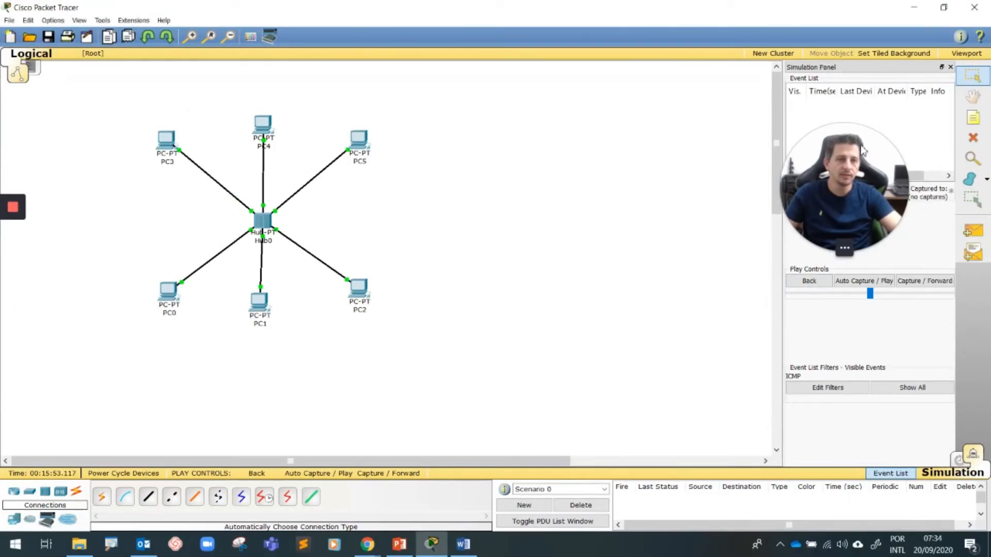
left_click(843, 391)
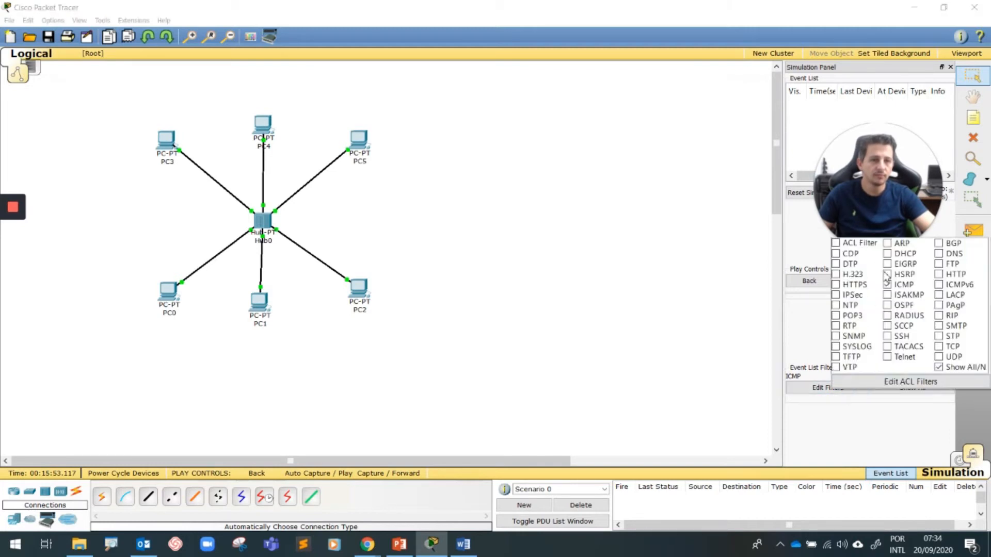
left_click(759, 348)
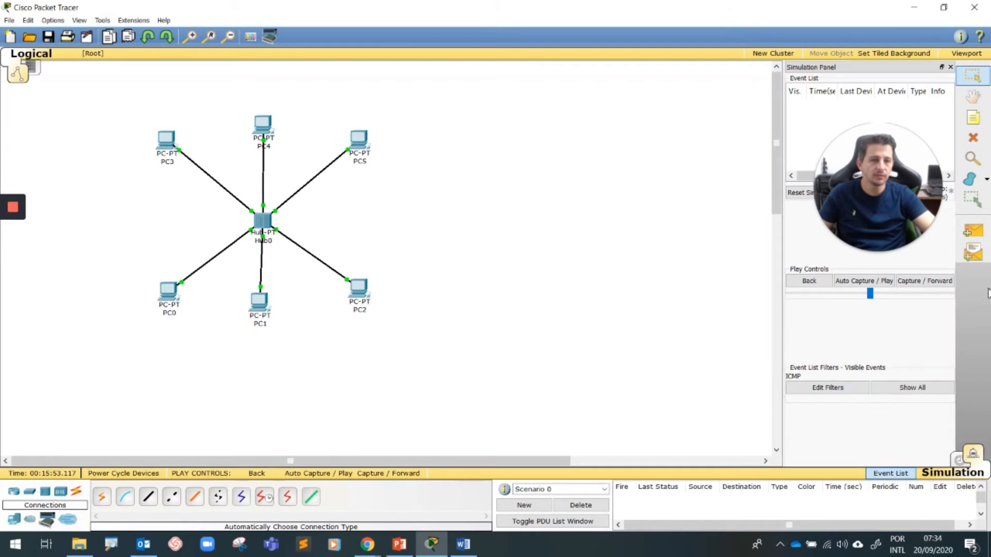
Step: Add a simple PDU from PC5 to PC2 in the simulation
left_click(973, 232)
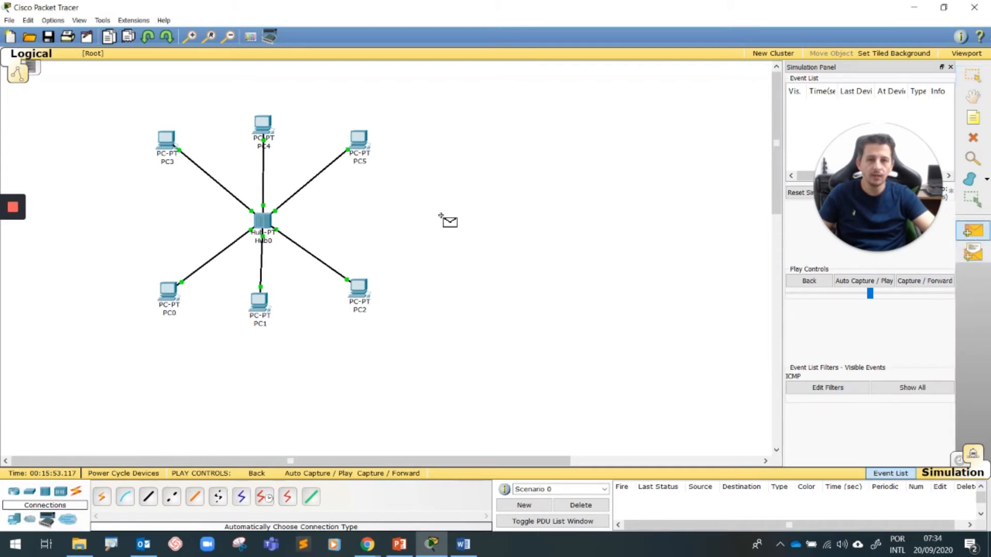
left_click(359, 138)
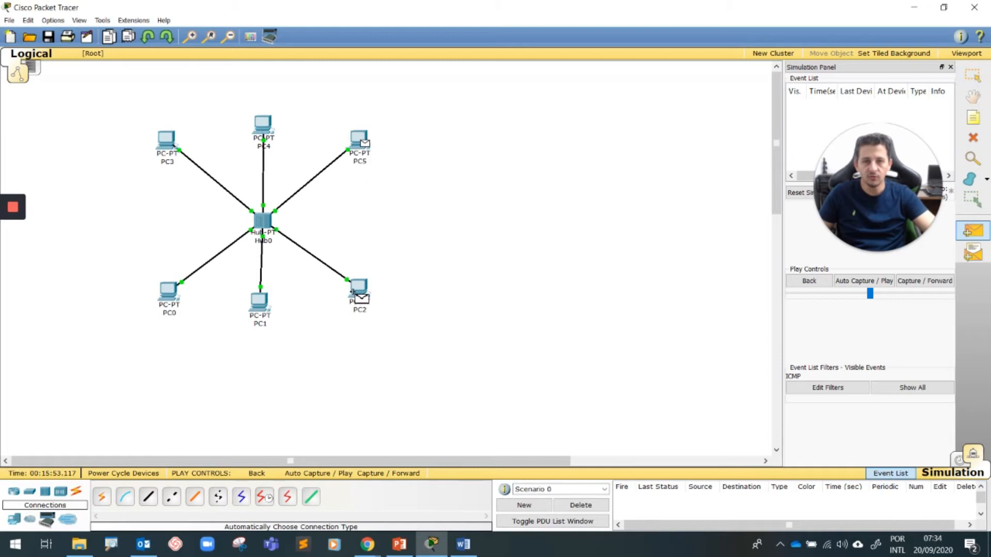
left_click(358, 291)
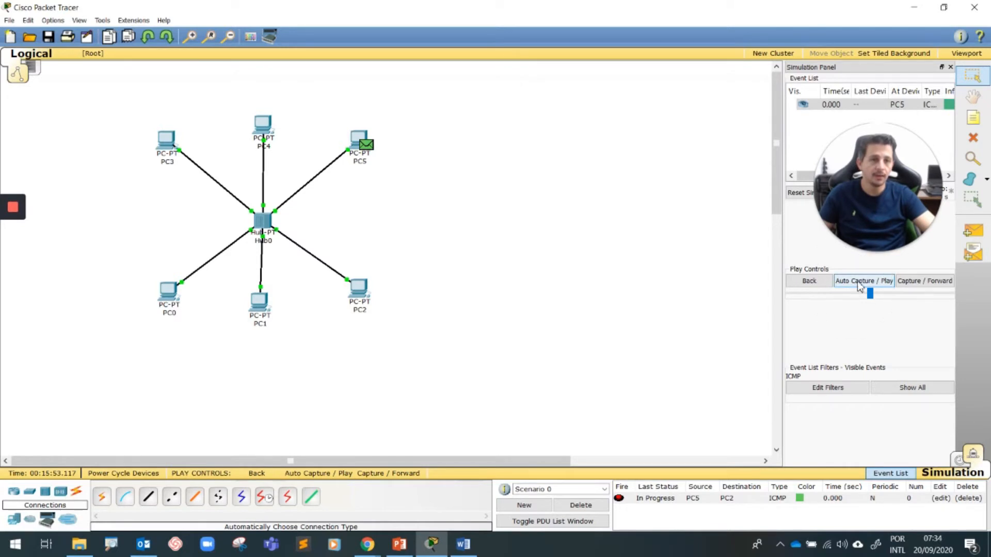
Step: Advance the simulation by one event to carry PC5's packet to Hub0, and check the hub's port links
left_click(927, 281)
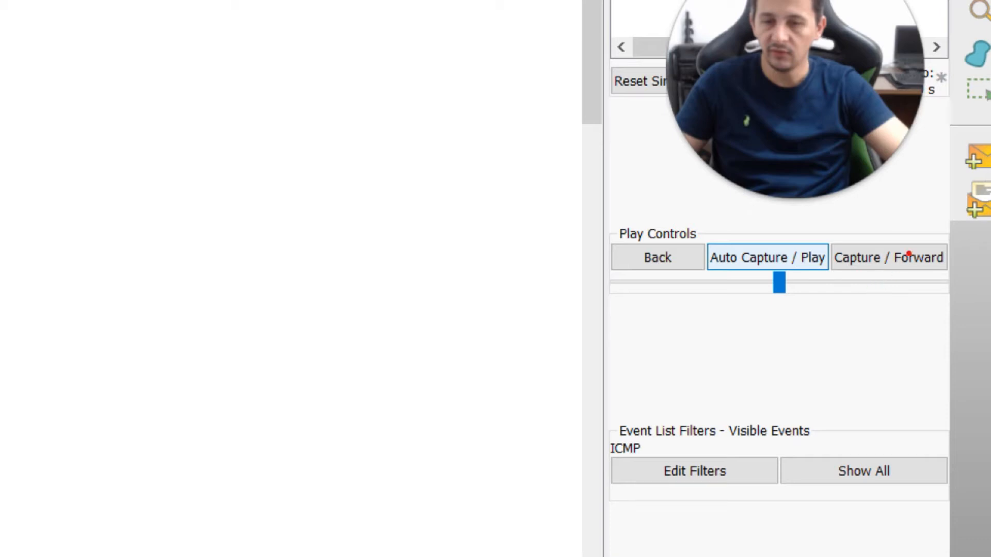
key("Escape")
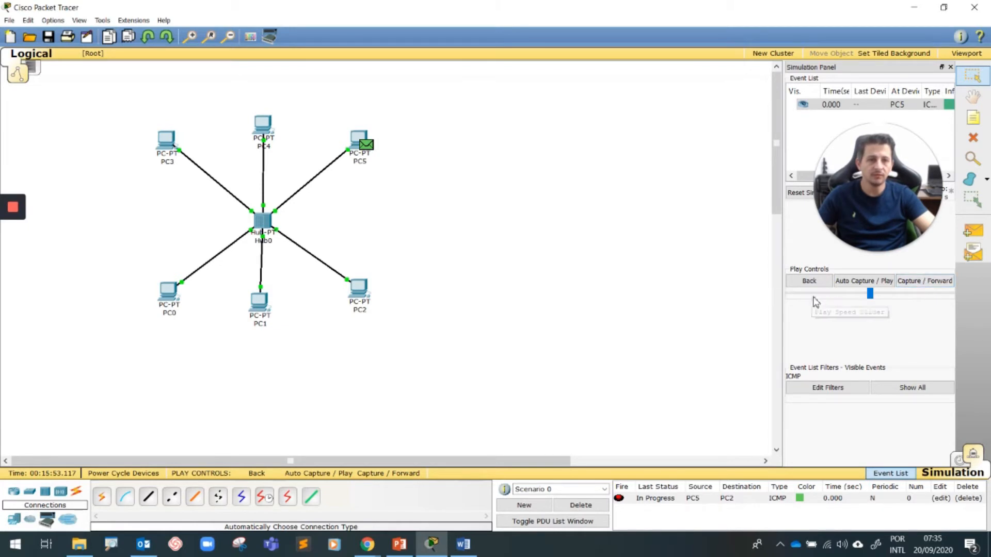
mouse_move(873, 295)
left_mouse_down()
mouse_move(931, 297)
mouse_move(814, 295)
mouse_move(936, 302)
mouse_move(821, 303)
mouse_move(878, 302)
mouse_move(867, 302)
left_mouse_up()
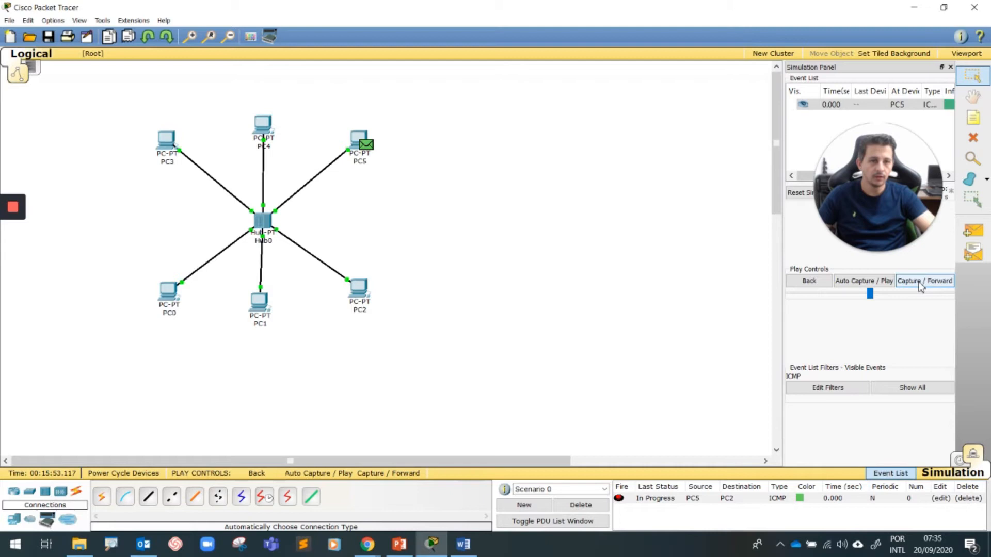
left_click(922, 282)
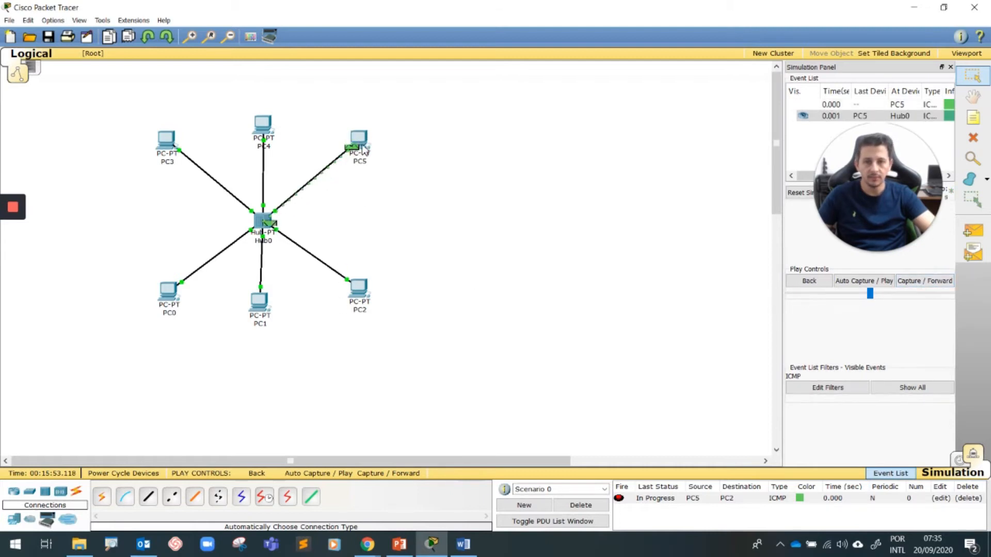
mouse_move(361, 150)
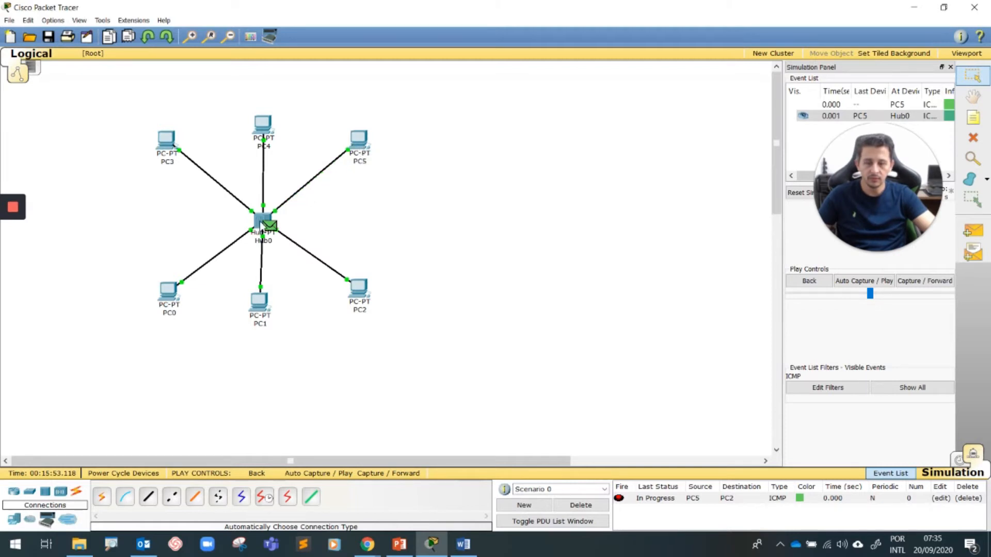
mouse_move(261, 223)
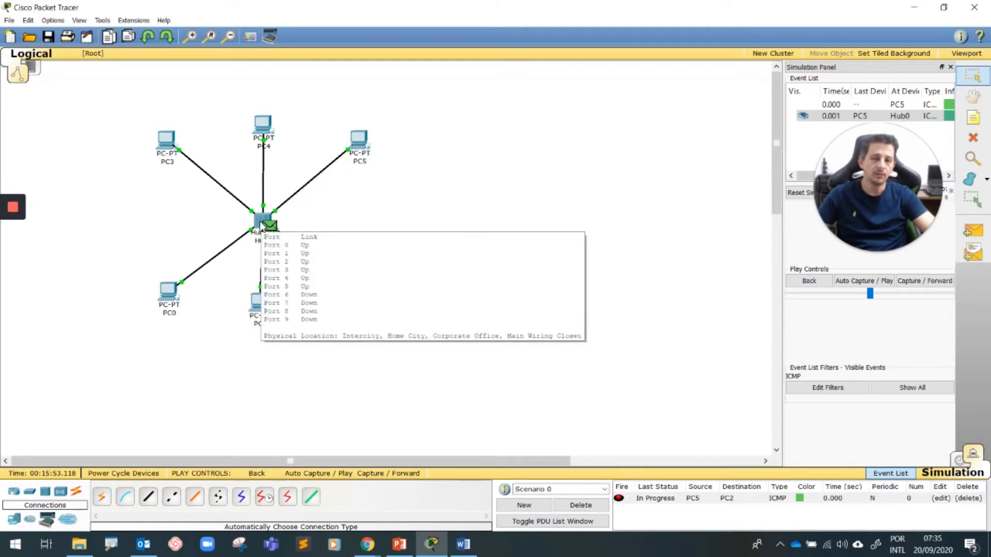
mouse_move(272, 233)
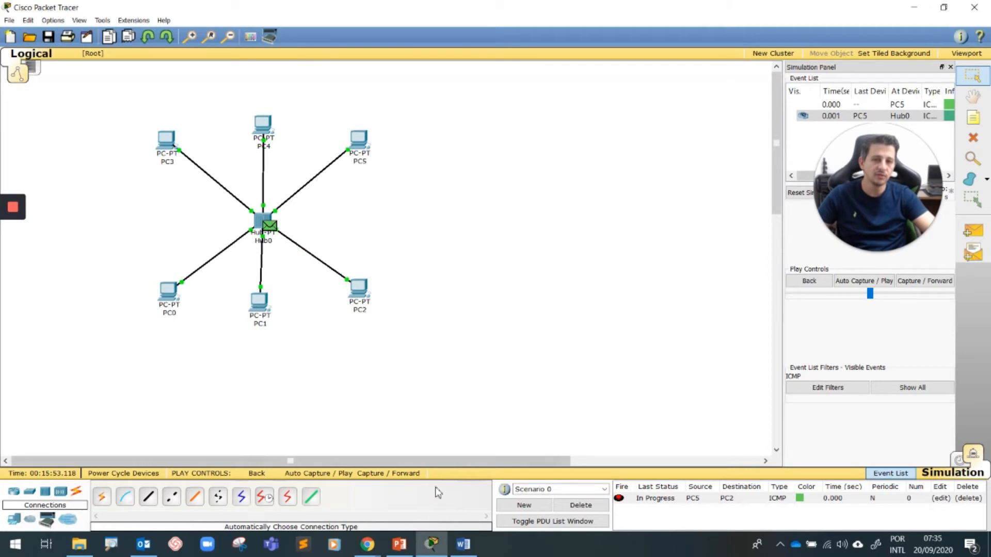
Step: Consult question 1 again in the Word document, and advance the Packet Tracer simulation event by event until PC2's reply reaches PC5
left_click(467, 542)
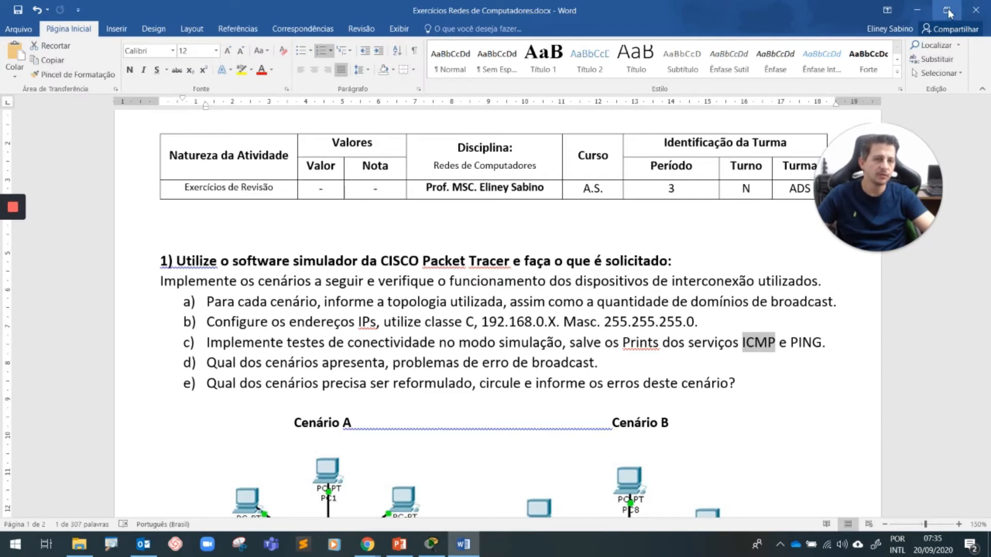
left_click(915, 10)
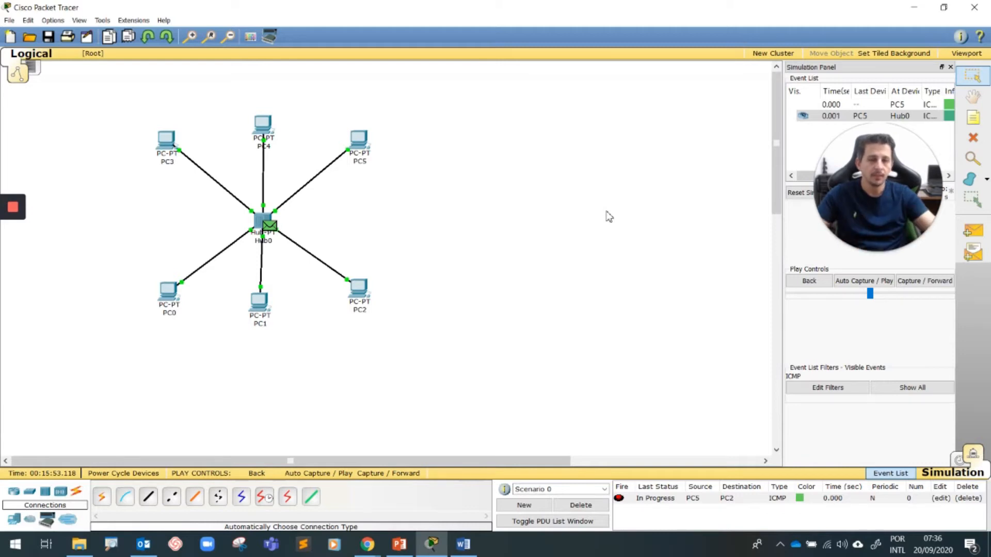
left_click(917, 282)
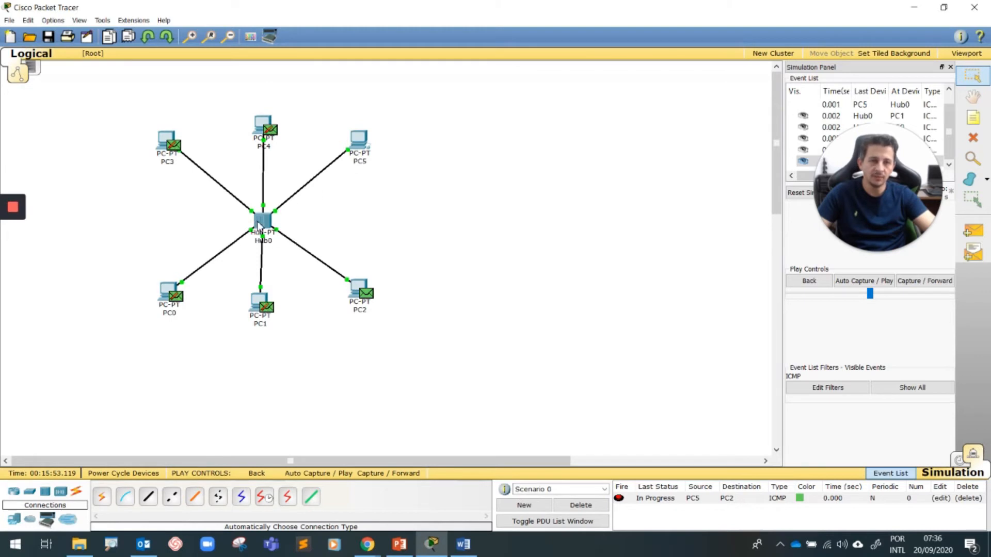
mouse_move(250, 222)
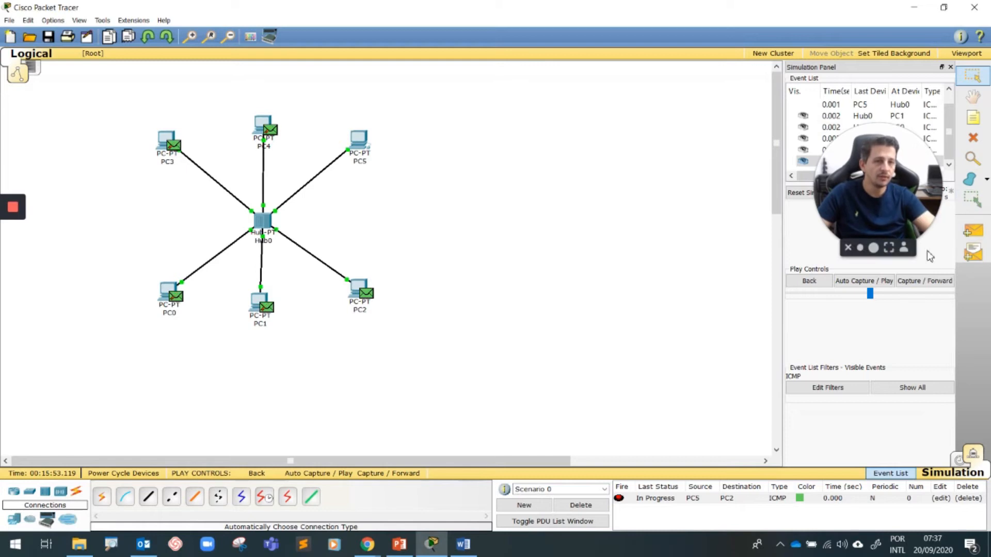
left_click(932, 282)
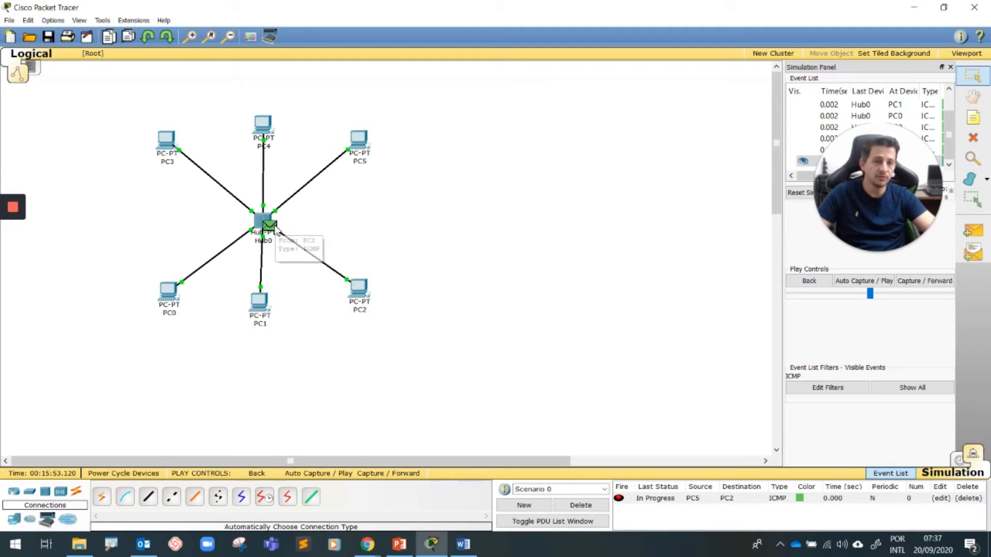
left_click(911, 285)
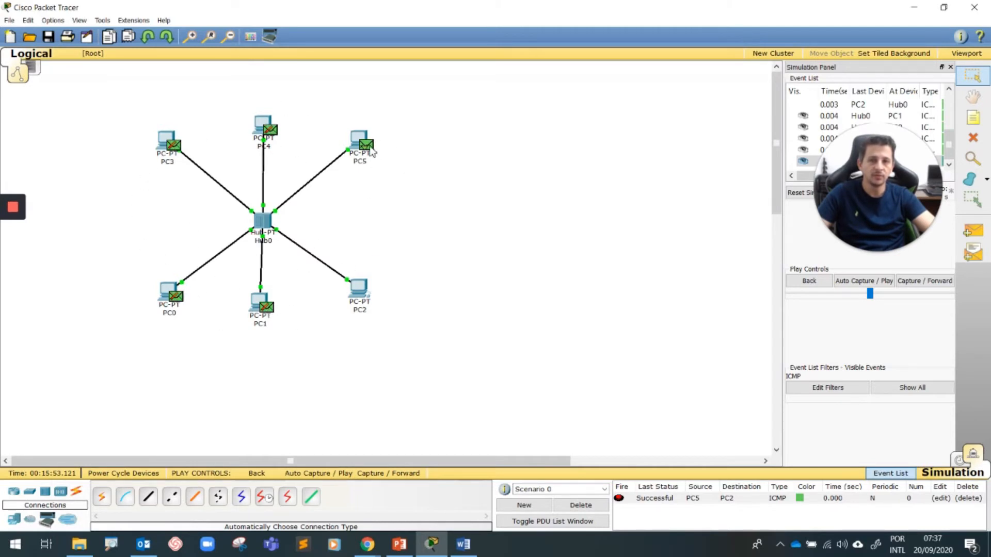
Step: Examine the OSI model details of the PDU at PC5, with its window placed clear of the topology
left_click(366, 146)
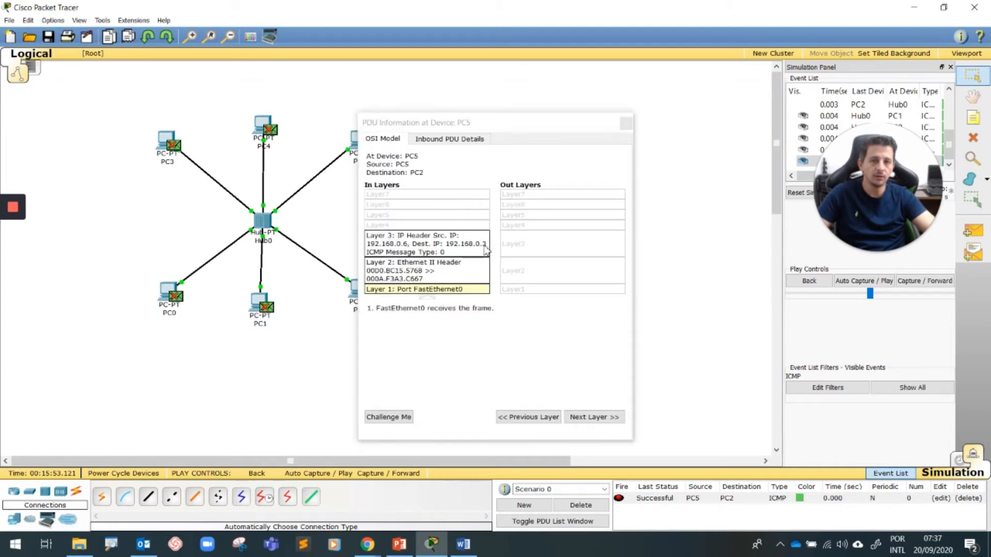
left_click_drag(467, 130, 550, 123)
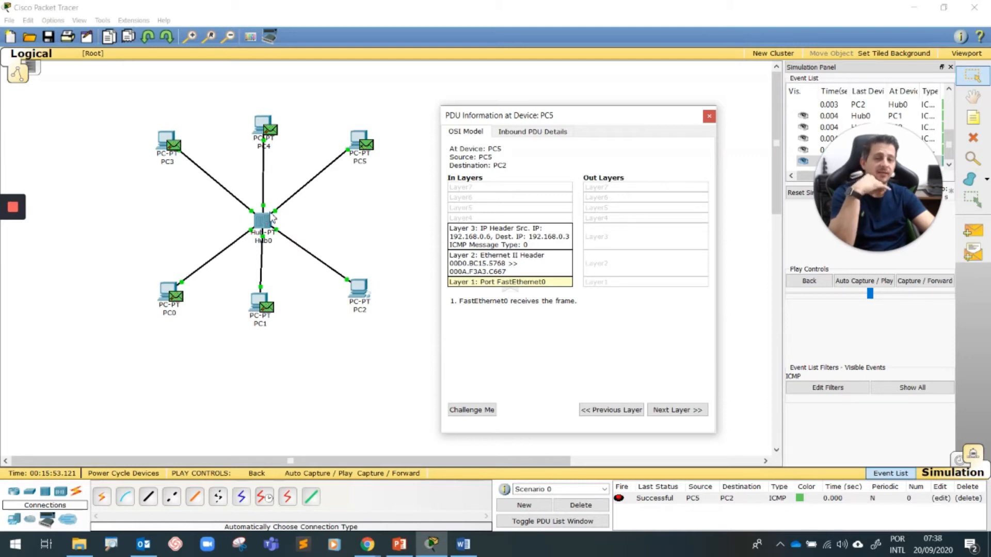
Step: Close the PDU details, clear the current scenario's PDUs, and add a simple PDU from PC2 to PC5
left_click(710, 116)
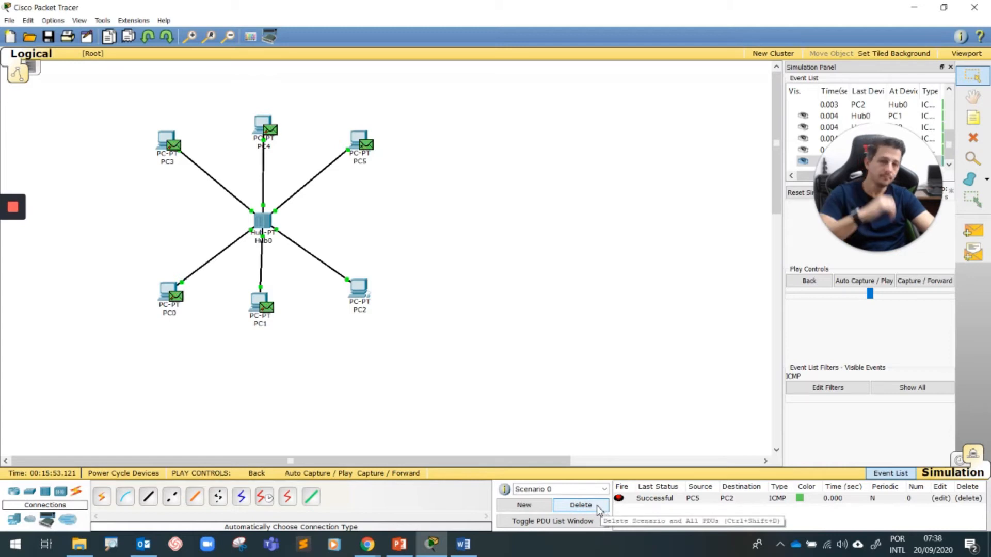
left_click(600, 509)
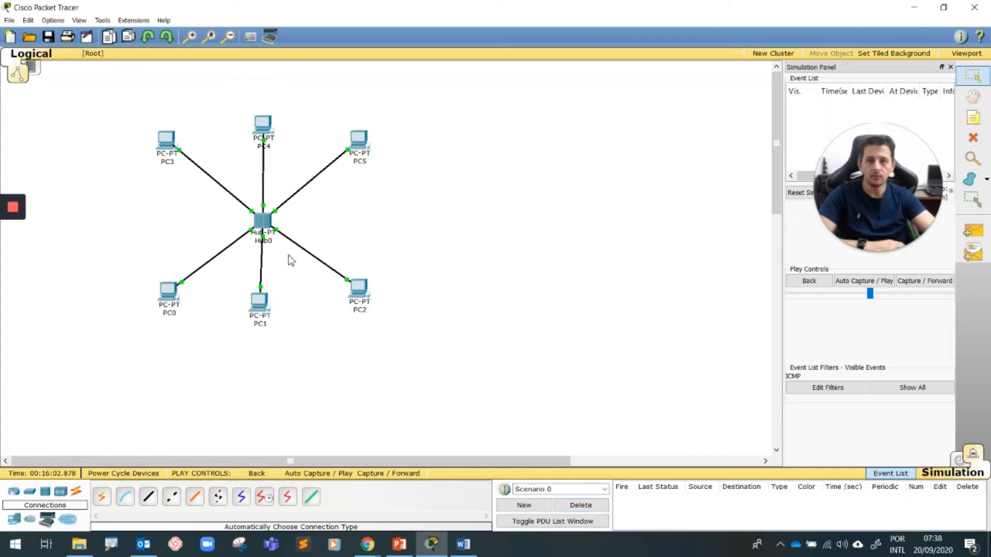
left_click(972, 231)
left_click(359, 288)
left_click(359, 142)
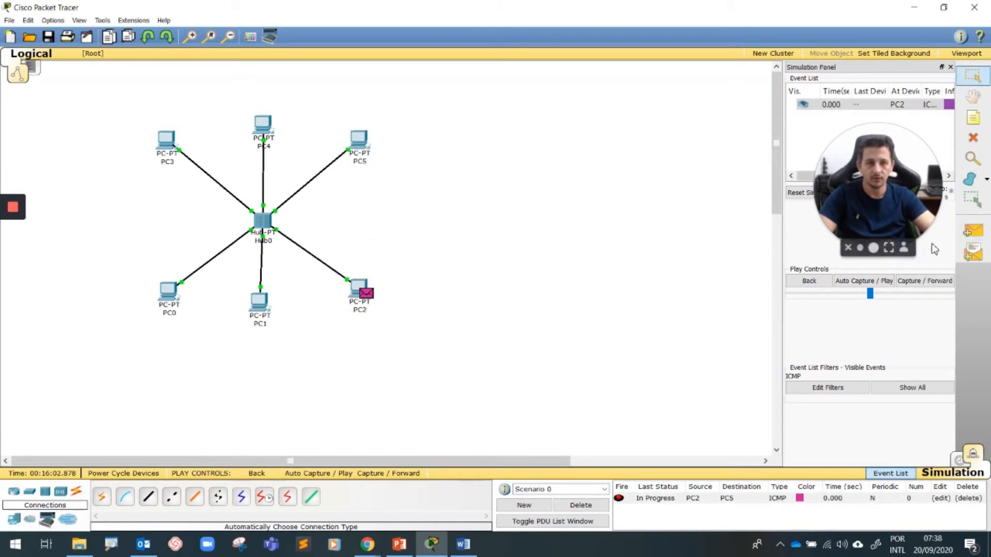
Step: Add simple PDUs from PC1 to PC4 and from PC0 to PC3, and play the simulation automatically
left_click(973, 231)
left_click(258, 300)
left_click(263, 125)
left_click(973, 230)
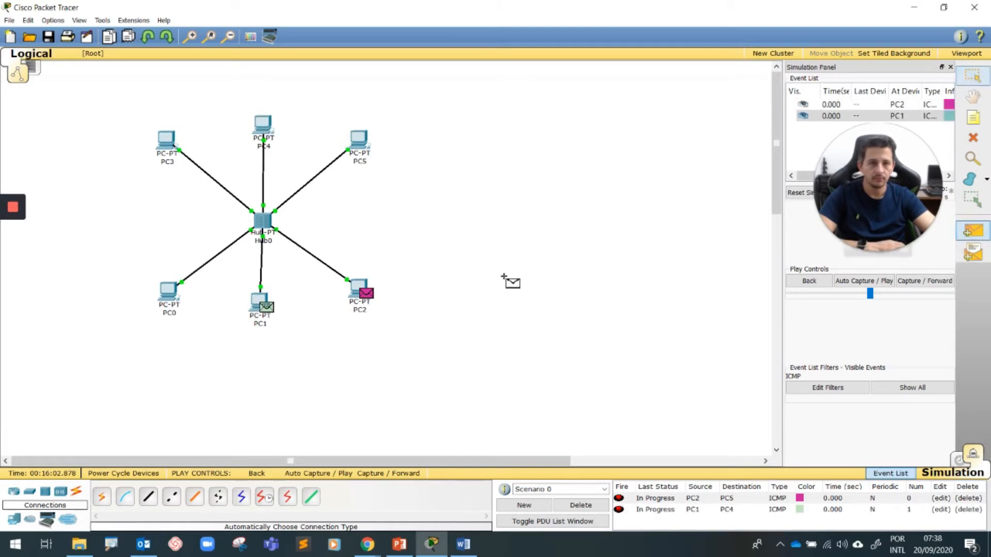
left_click(168, 290)
left_click(164, 139)
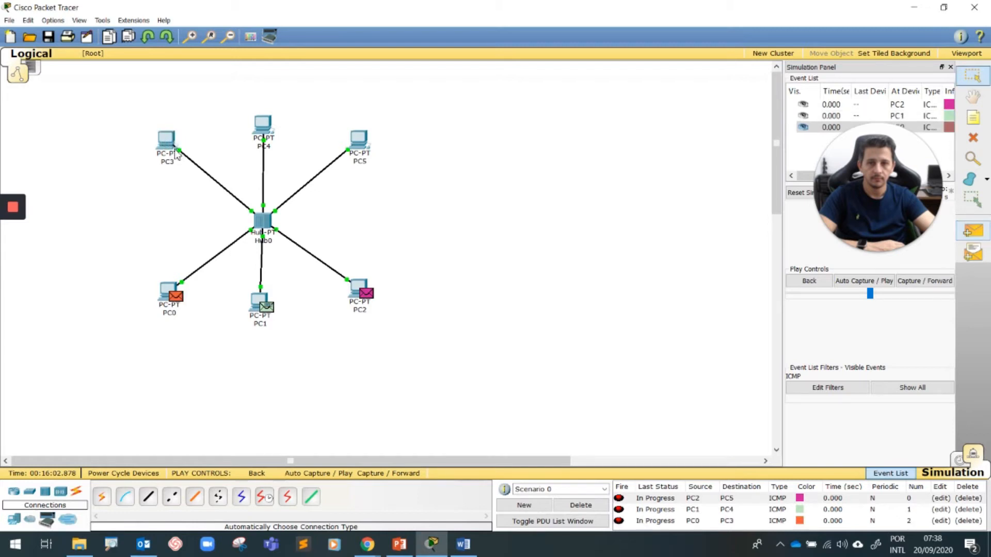
left_click(865, 280)
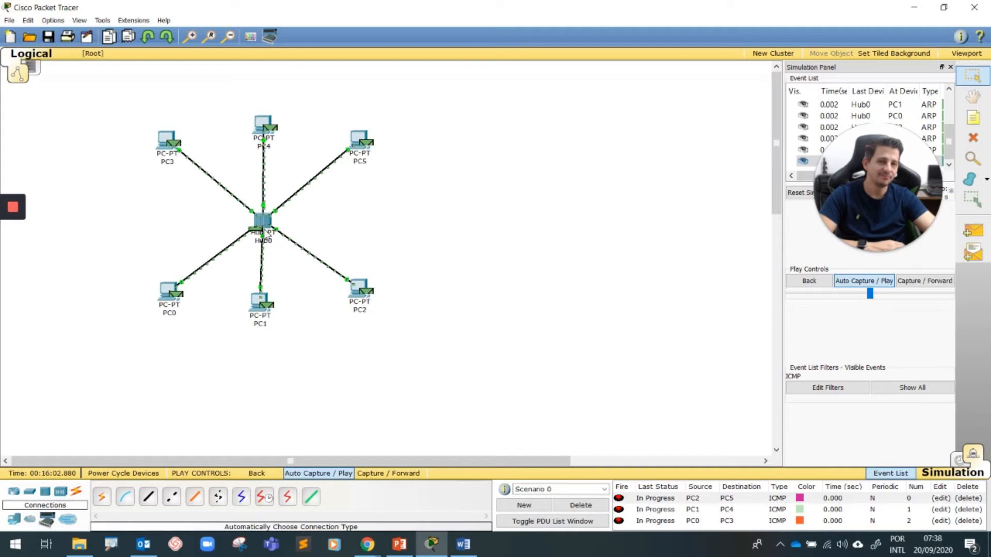
mouse_move(266, 225)
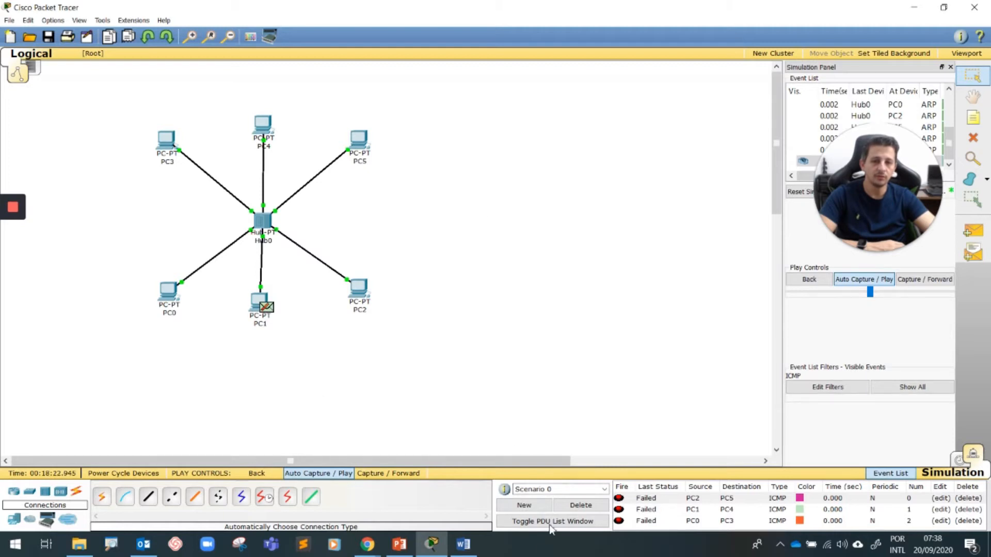
Step: Consult the Cenário A and Cenário B diagrams of question 1 in the Word document, and return to Packet Tracer
left_click(463, 543)
scroll(356, 421, "down", 3)
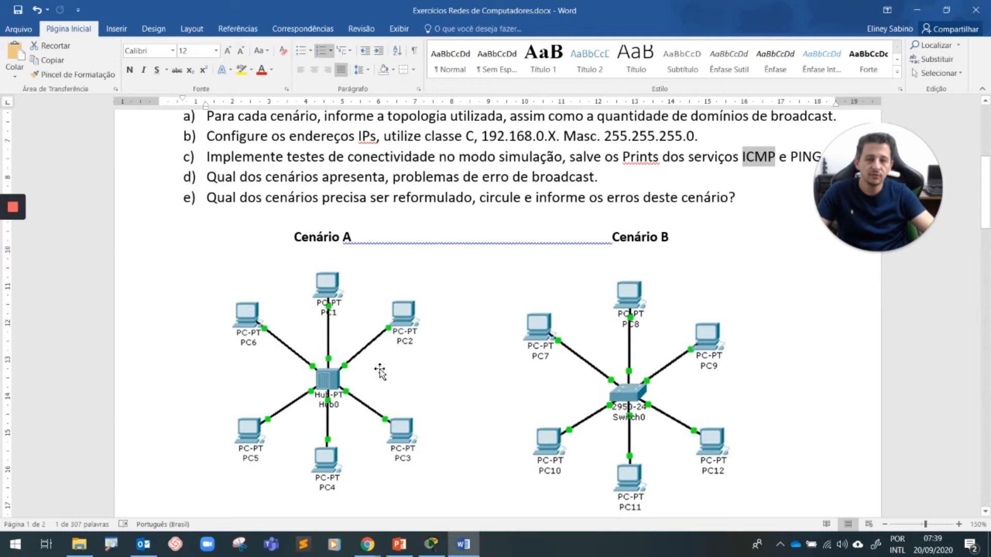
left_click(918, 11)
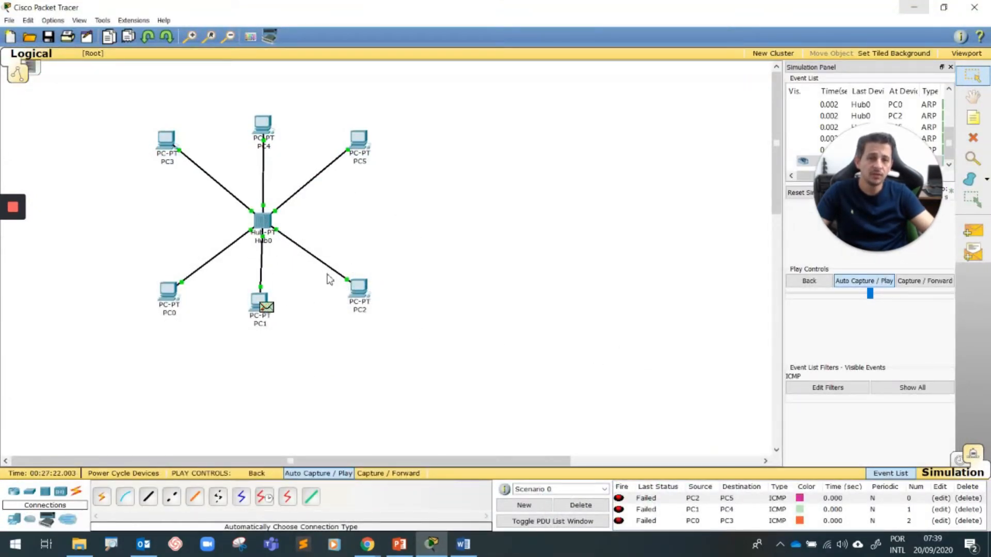
Step: Delete the scenario with all its PDUs and remove Hub0 from the topology
left_click(587, 505)
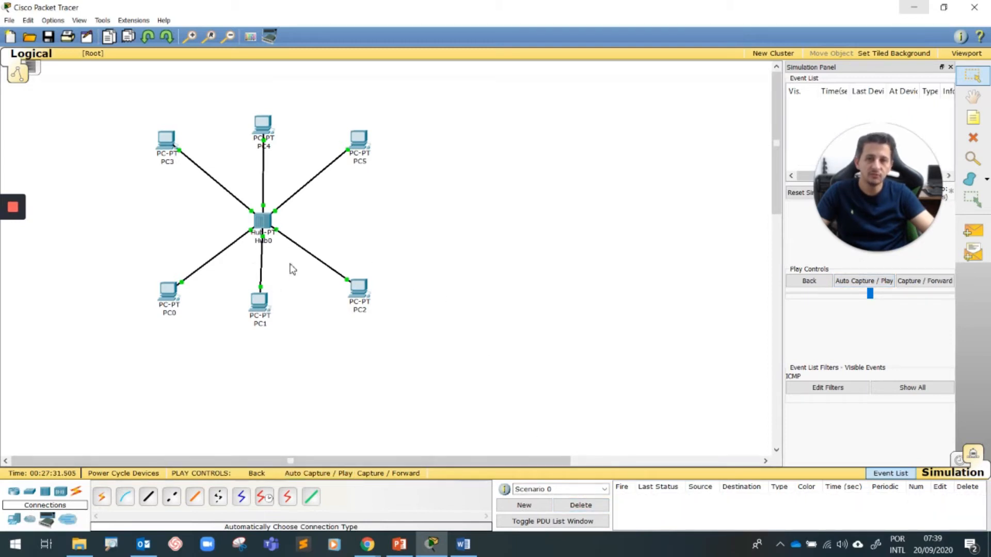
key("Delete")
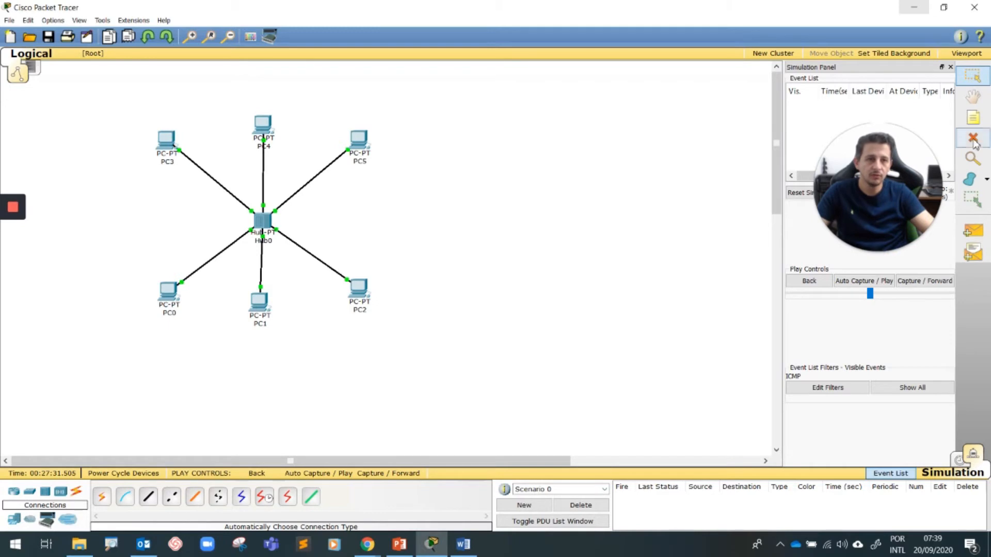
left_click(265, 225)
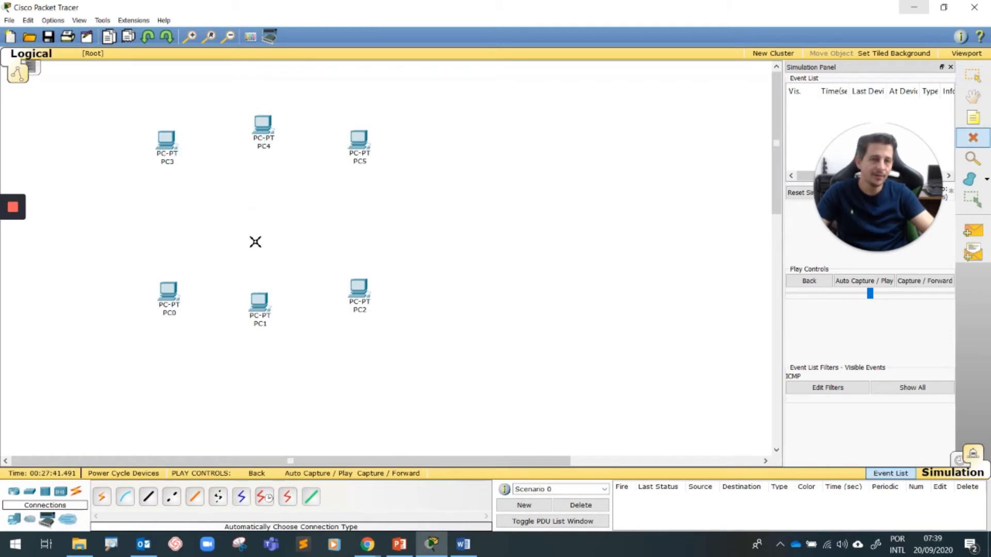
key("Escape")
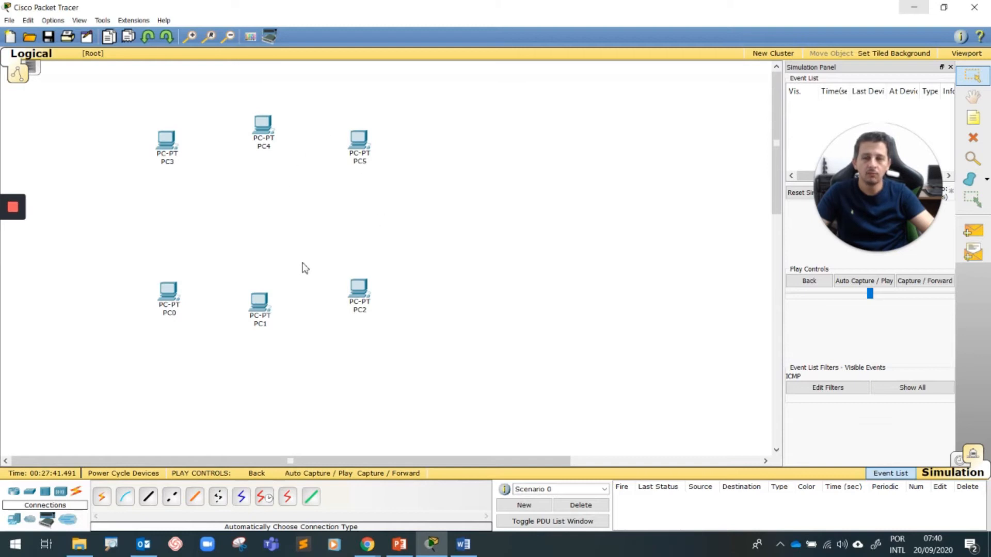
left_click(846, 389)
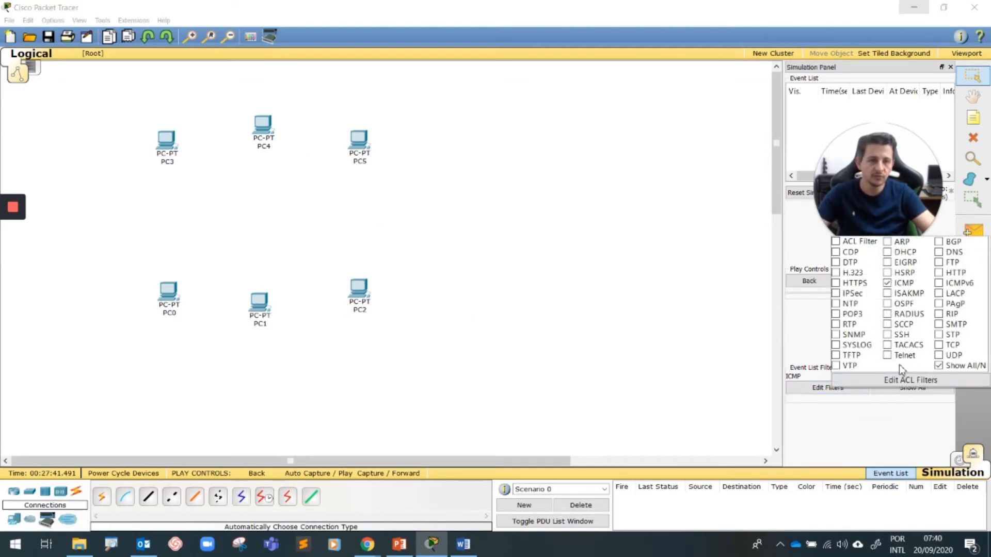
left_click(572, 308)
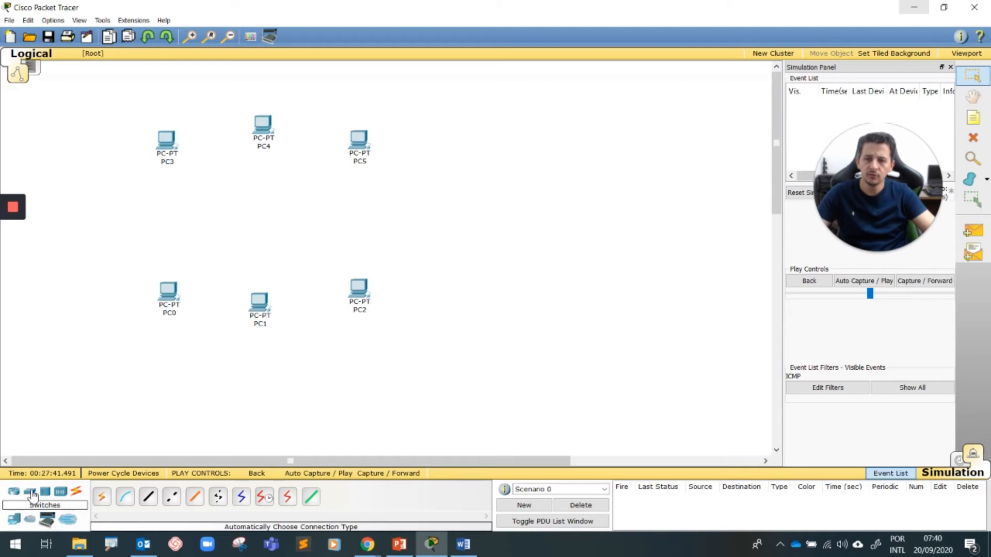
Step: Place a 2960-24TT switch in the middle of the six PCs, and check Cenário B in the Word document
left_click(31, 495)
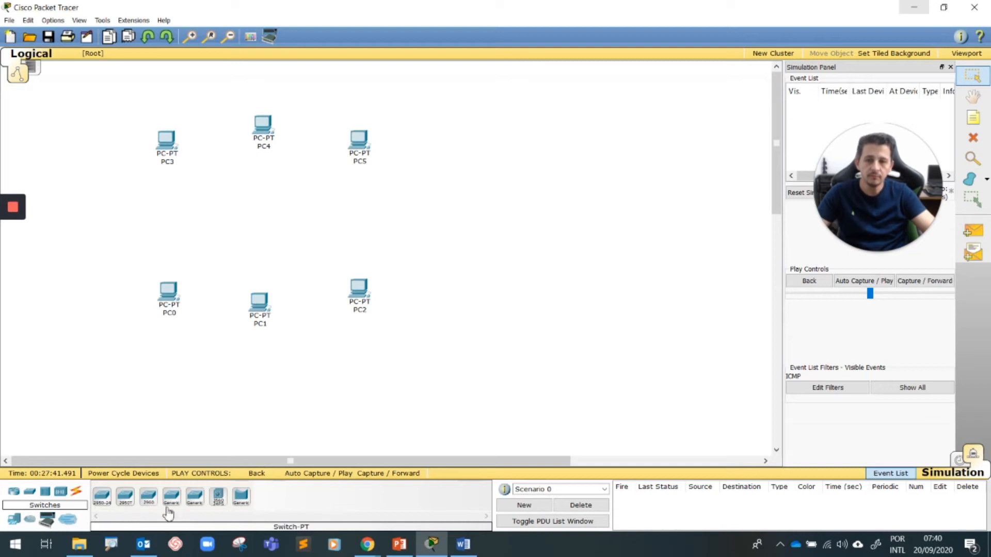
left_click(148, 496)
left_click(255, 225)
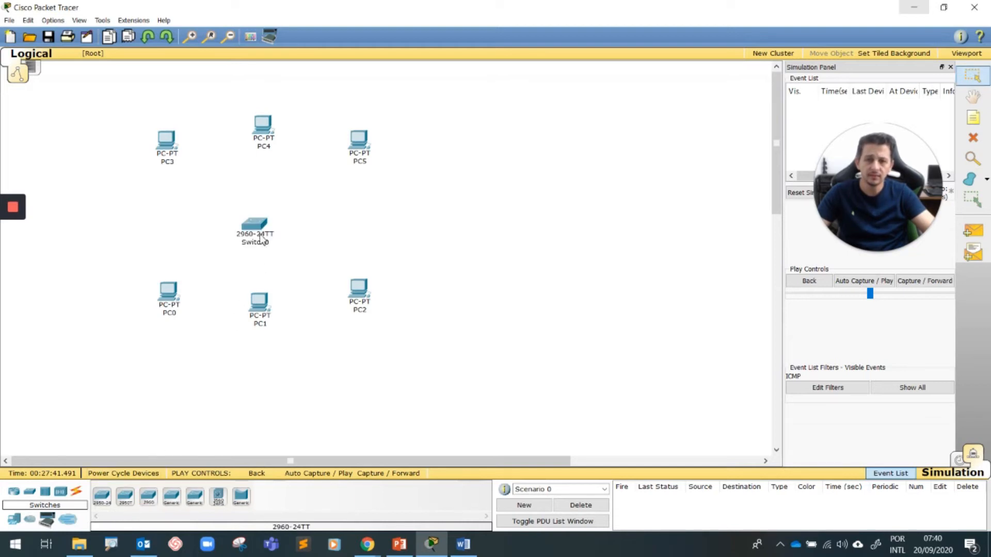
left_click(464, 544)
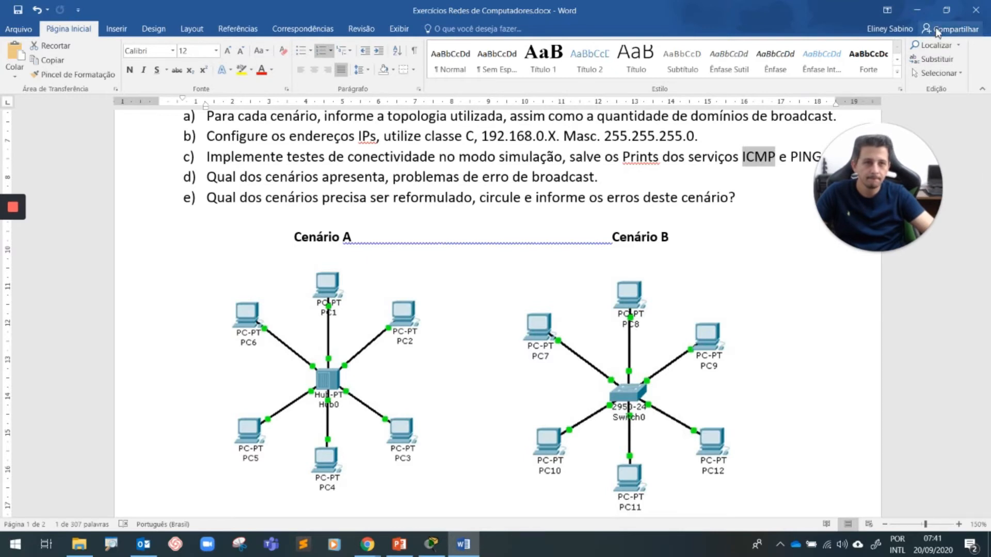
left_click(917, 10)
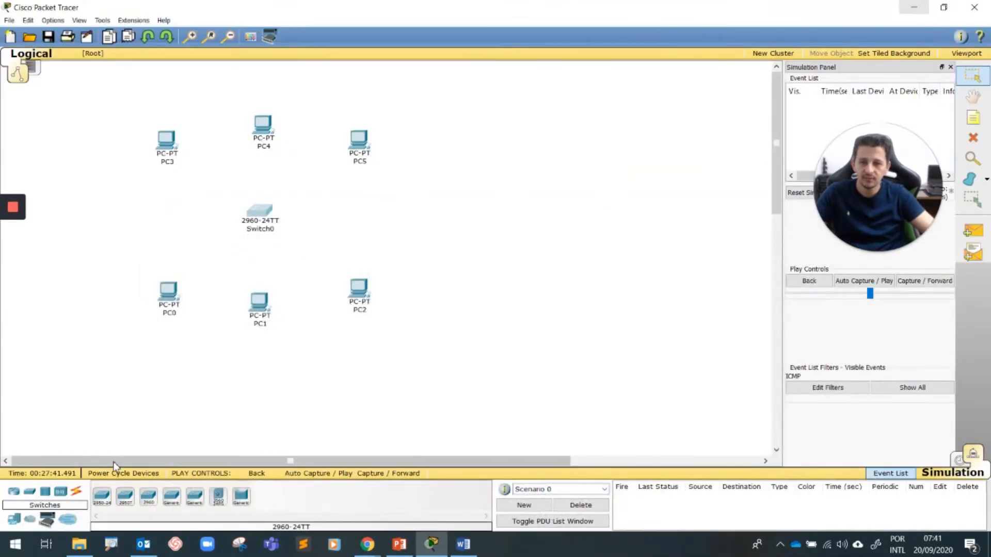
Step: Connect PC0, PC1 and PC2 to Switch0 using the automatically chosen connection type
left_click(77, 494)
left_click(103, 497)
left_click(168, 290)
left_click(261, 213)
left_click(104, 497)
left_click(258, 302)
left_click(262, 211)
left_click(103, 497)
left_click(343, 294)
left_click(263, 212)
Step: Connect PC5, PC4 and PC3 to Switch0 using the automatically chosen connection type
left_click(102, 497)
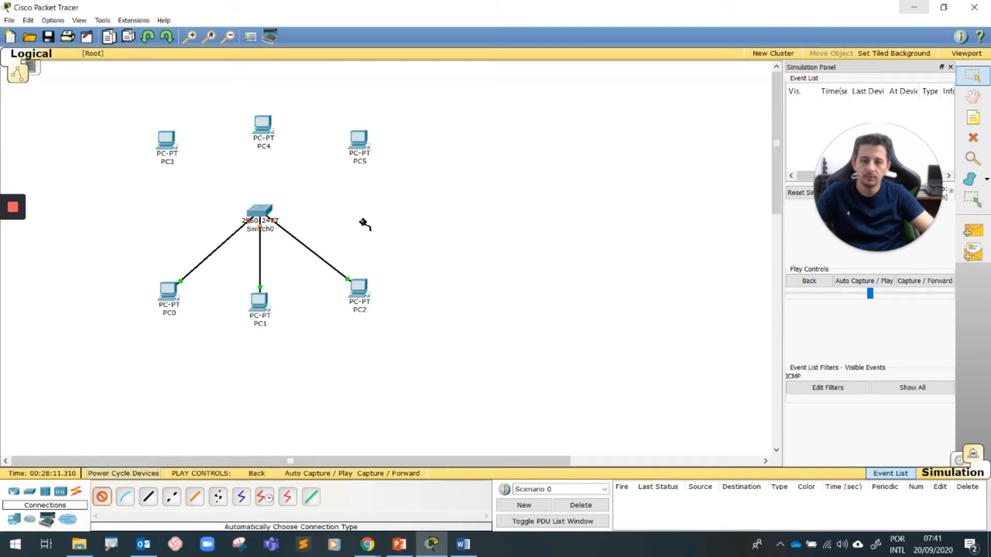
left_click(360, 146)
left_click(261, 211)
left_click(102, 497)
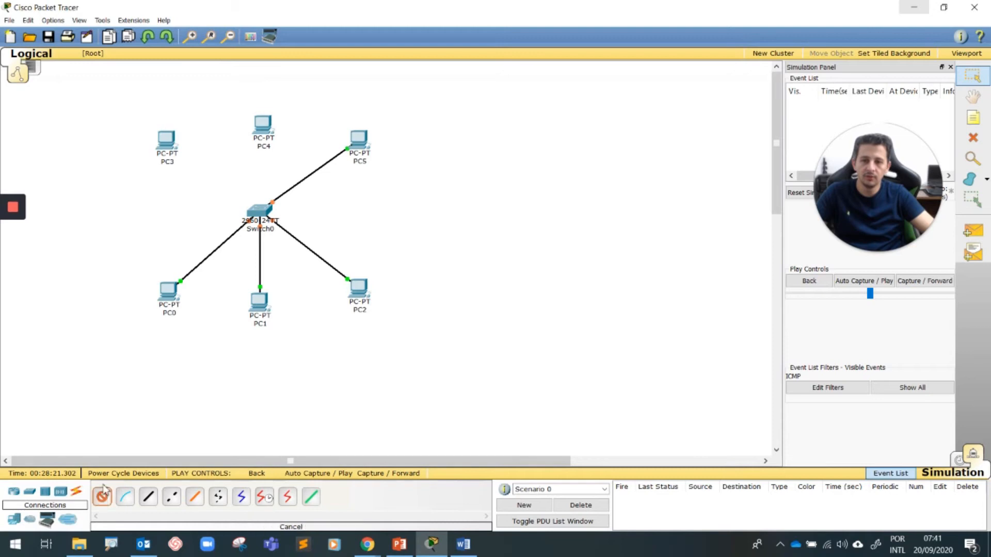
left_click(263, 141)
left_click(260, 212)
left_click(101, 497)
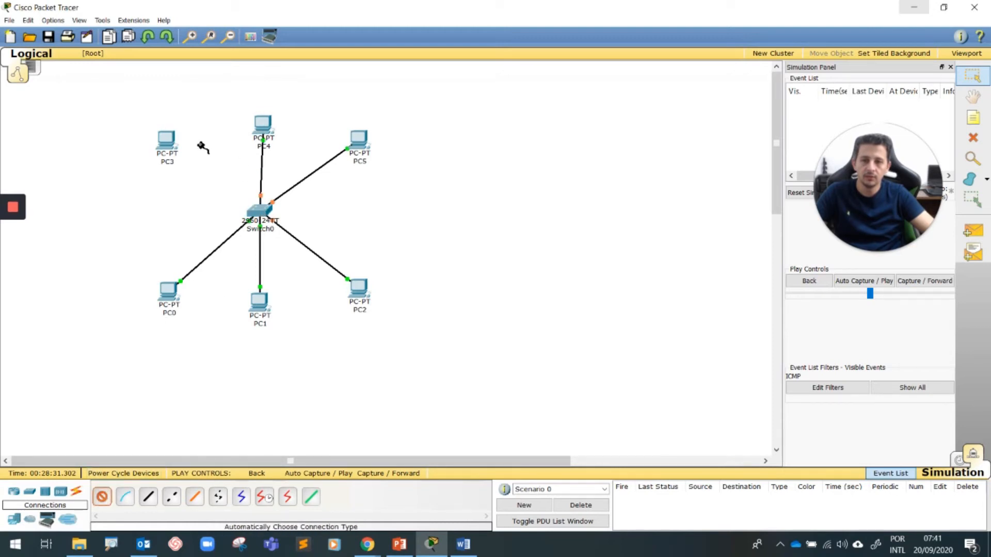
left_click(166, 142)
left_click(258, 212)
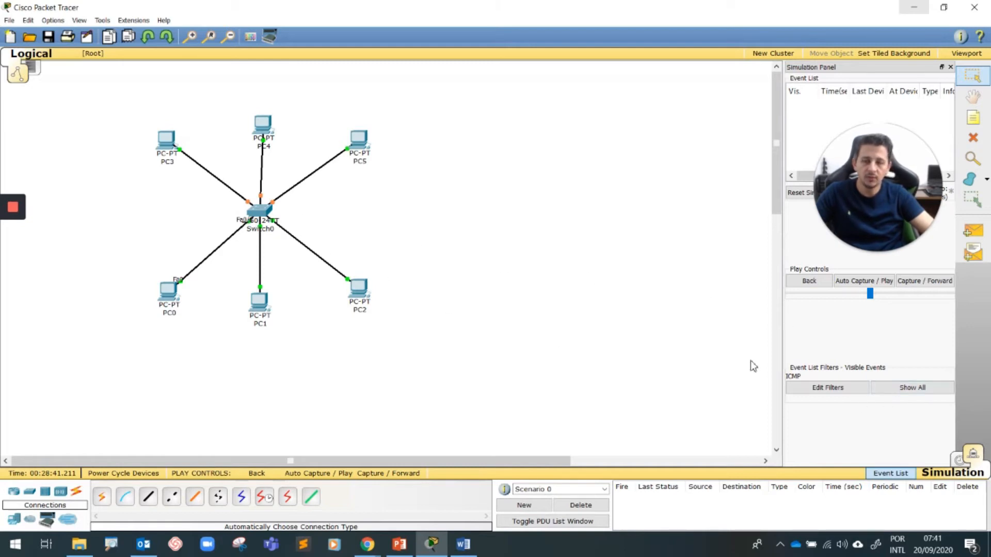
Step: Alternate between Realtime and Simulation modes to bring up all of Switch0's links, ending in Simulation mode
left_click(960, 460)
left_click(975, 456)
left_click(958, 462)
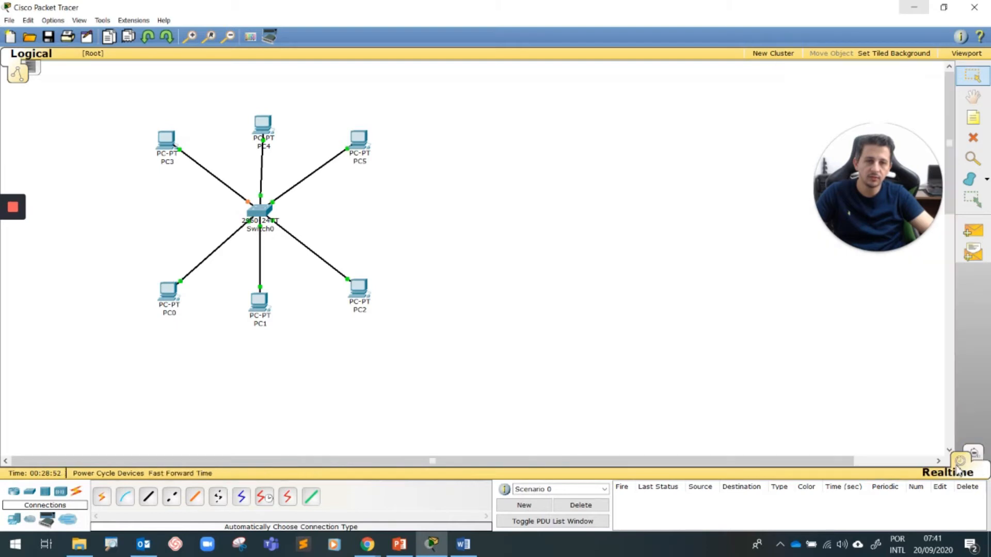
left_click(975, 454)
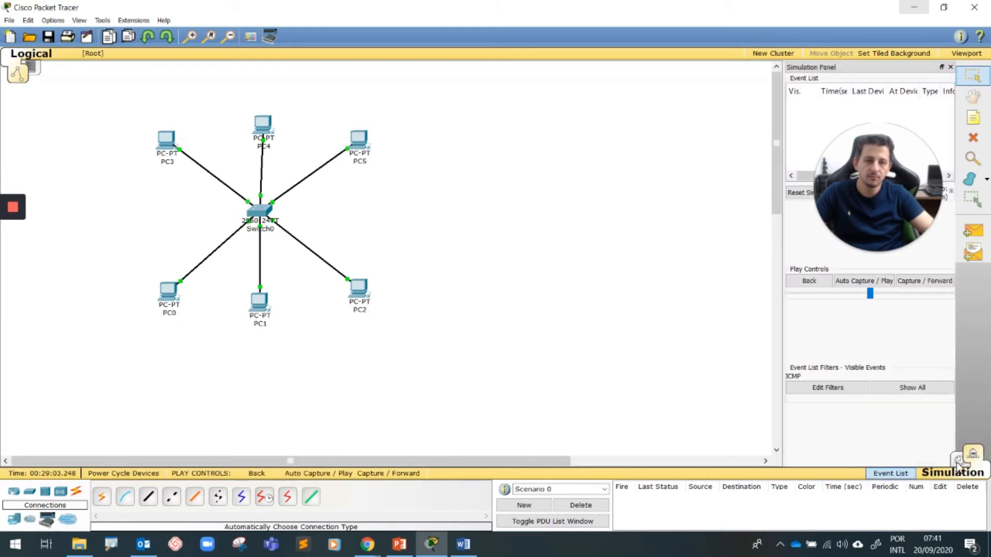
left_click(959, 461)
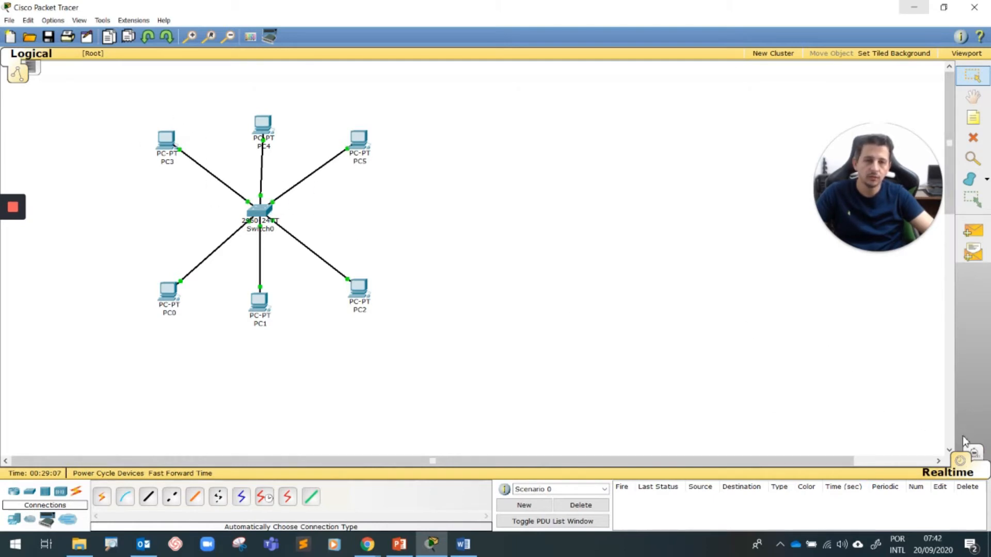
left_click(973, 454)
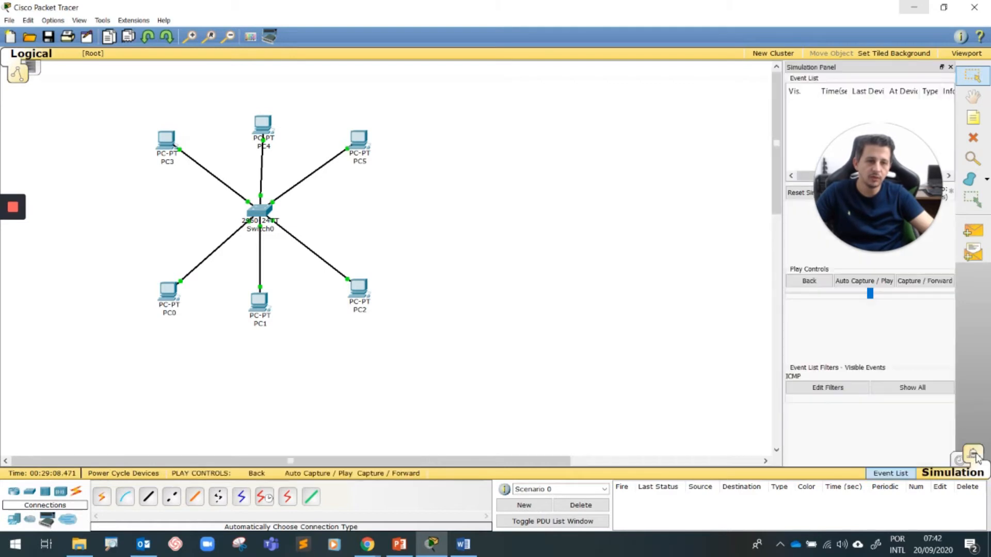
Step: Add a simple PDU from PC5 to PC2 across the switch topology
left_click(980, 234)
left_click(361, 145)
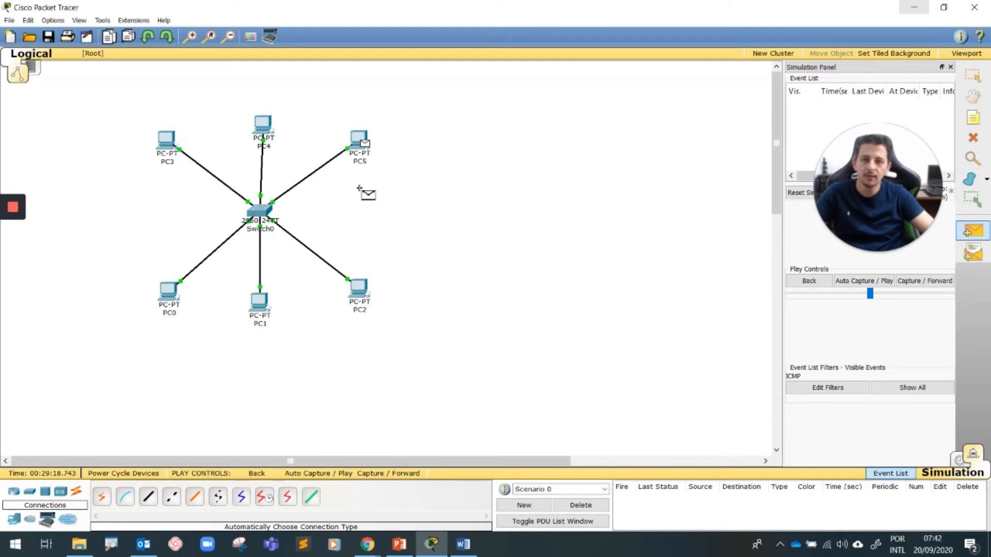
left_click(356, 288)
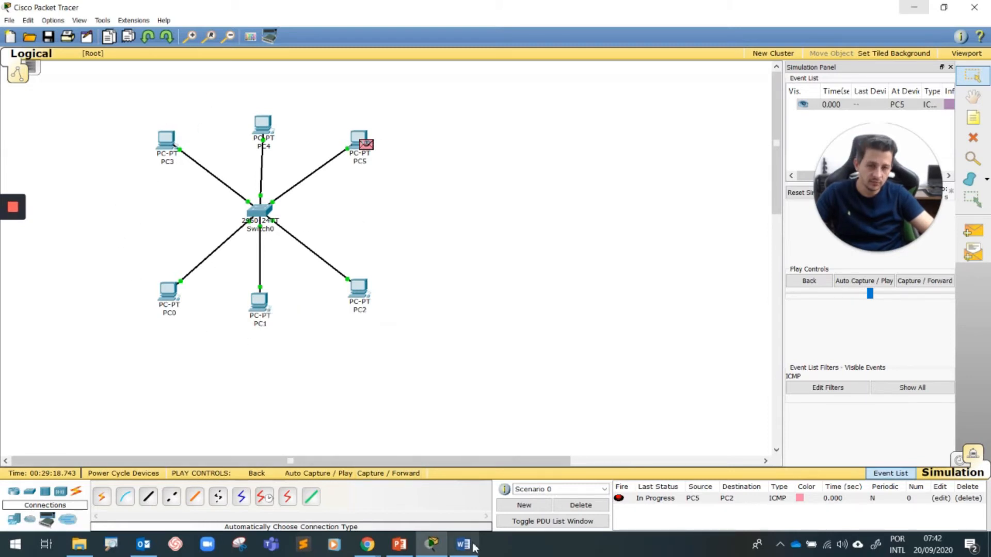
Step: Consult Cenário B in the Word document, and examine the OSI model details of the PDU at PC5 in Packet Tracer
left_click(547, 460)
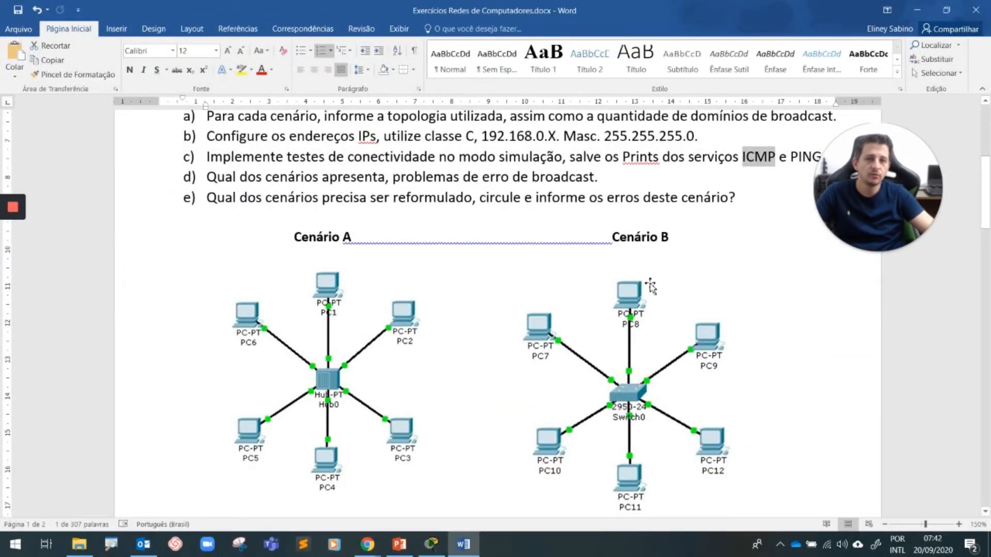
left_click(917, 10)
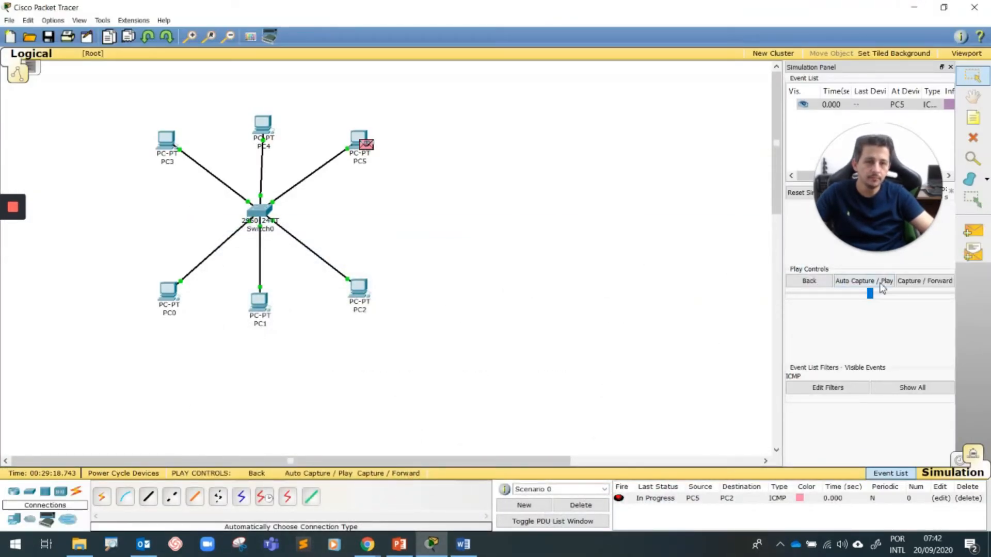
left_click(973, 230)
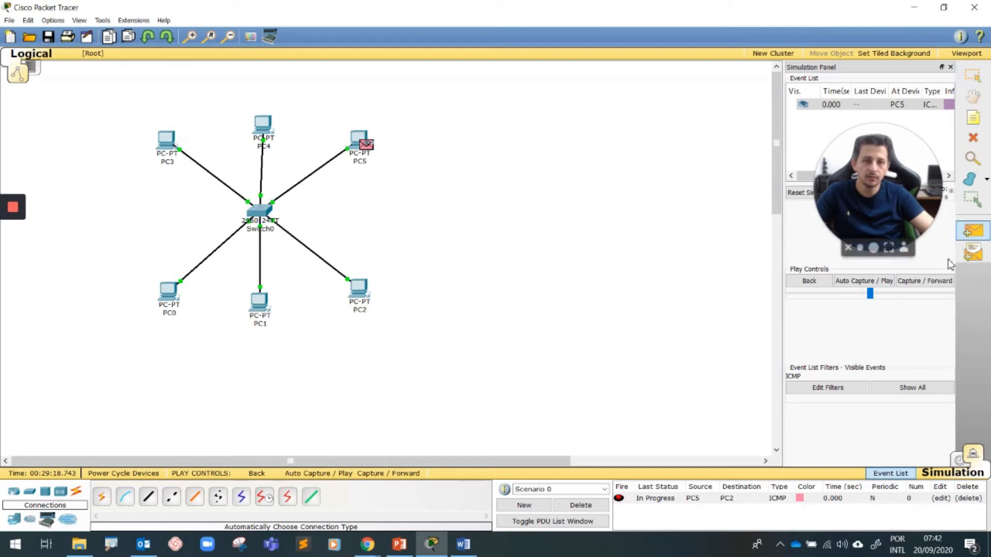
left_click(972, 238)
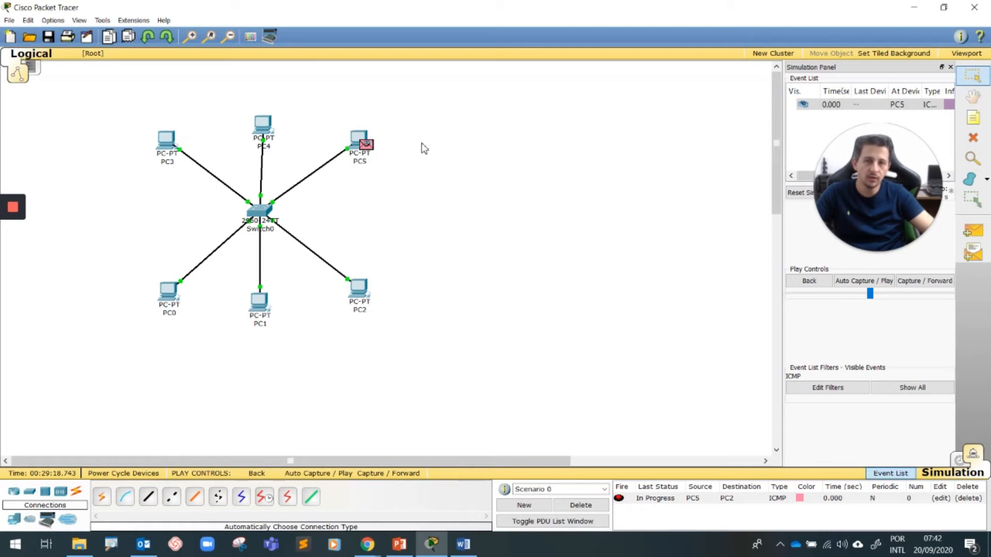
left_click(366, 147)
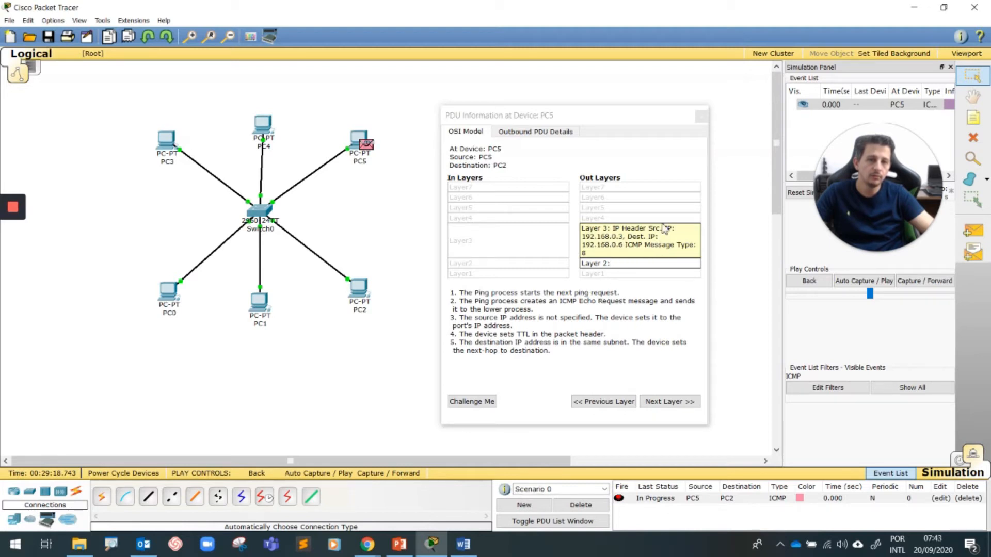
left_click(701, 116)
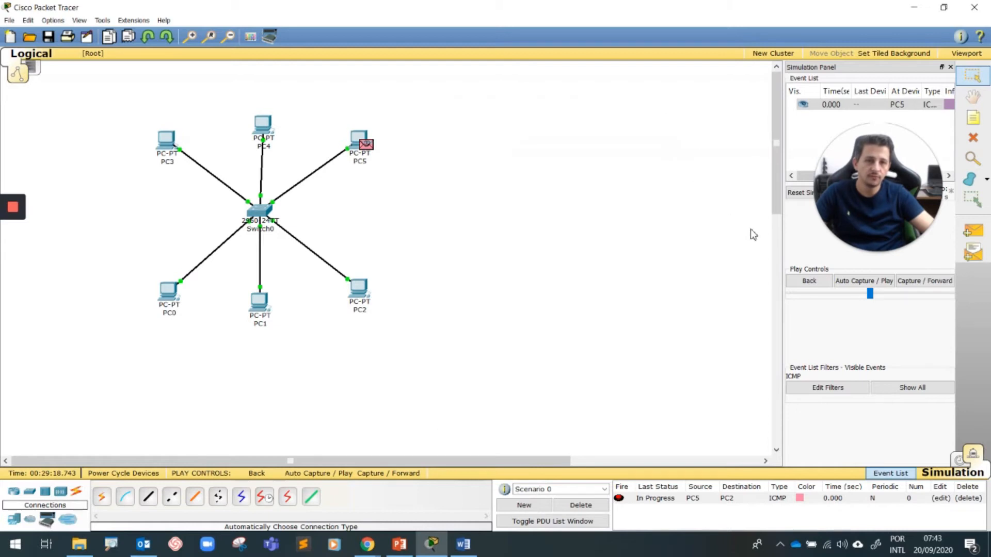
Step: Advance the simulation until the ICMP packet reaches Switch0, and examine its PDU's OSI model details there
left_click(924, 281)
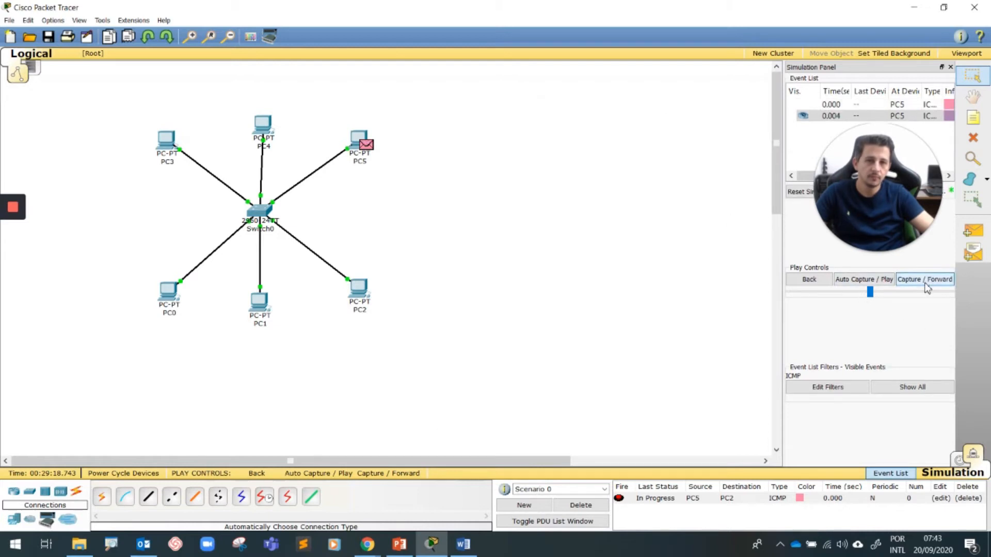
left_click(924, 281)
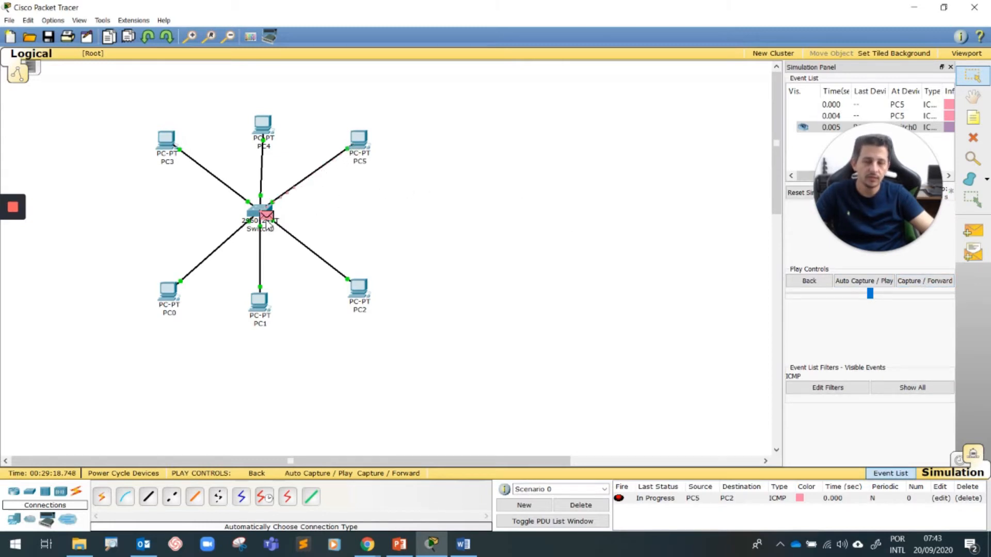
mouse_move(267, 225)
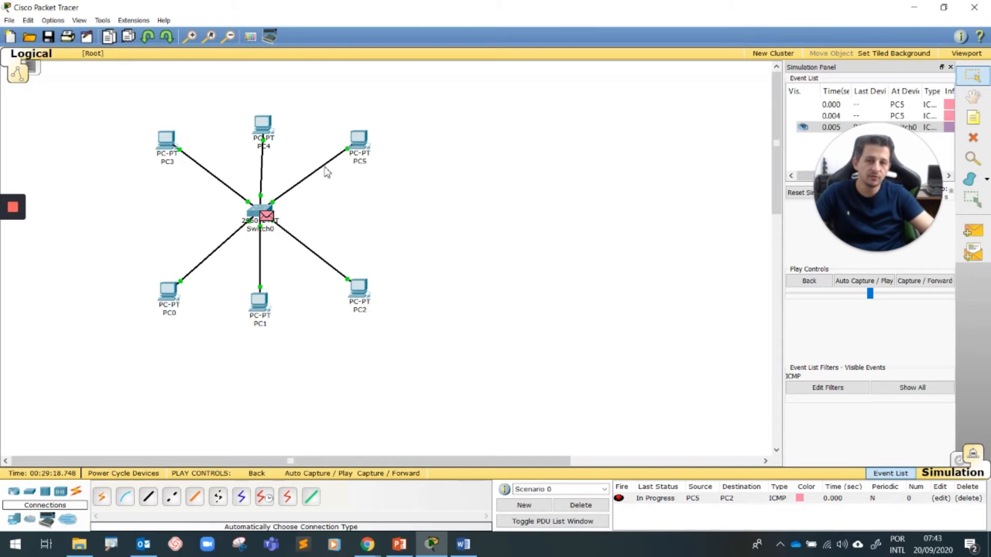
left_click(267, 219)
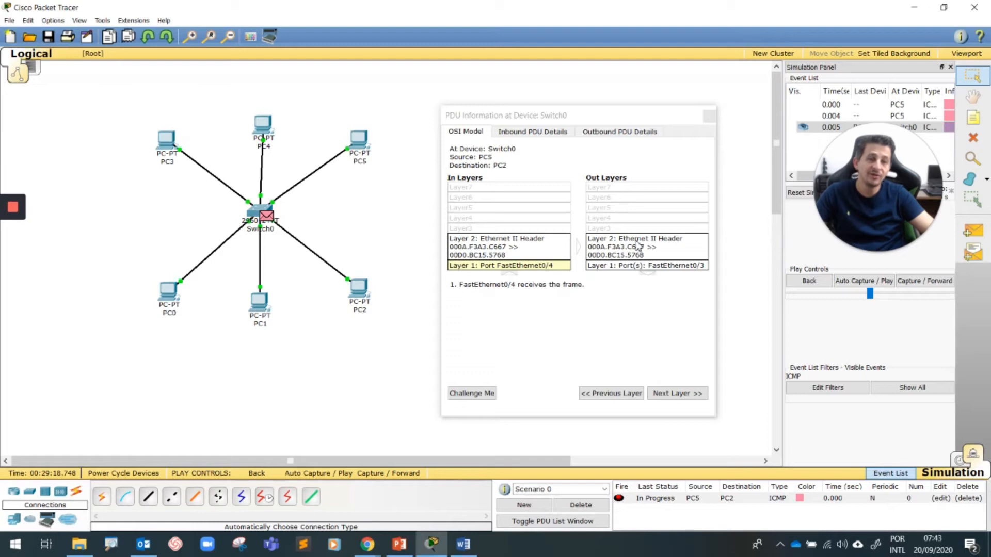
left_click(710, 117)
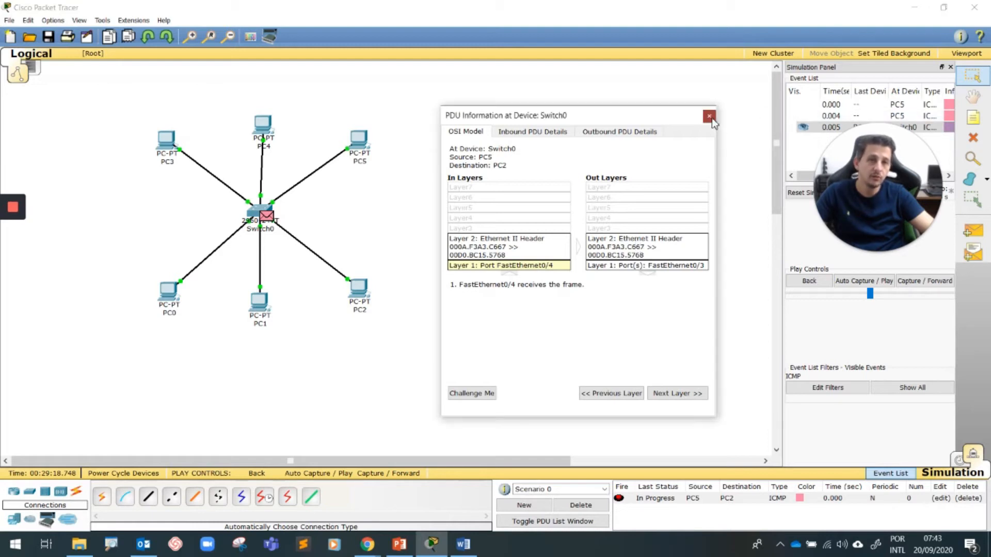
left_click(711, 117)
Step: Advance the simulation to deliver the packet to PC2, and examine the PDU's inbound and outbound layers there
left_click(911, 281)
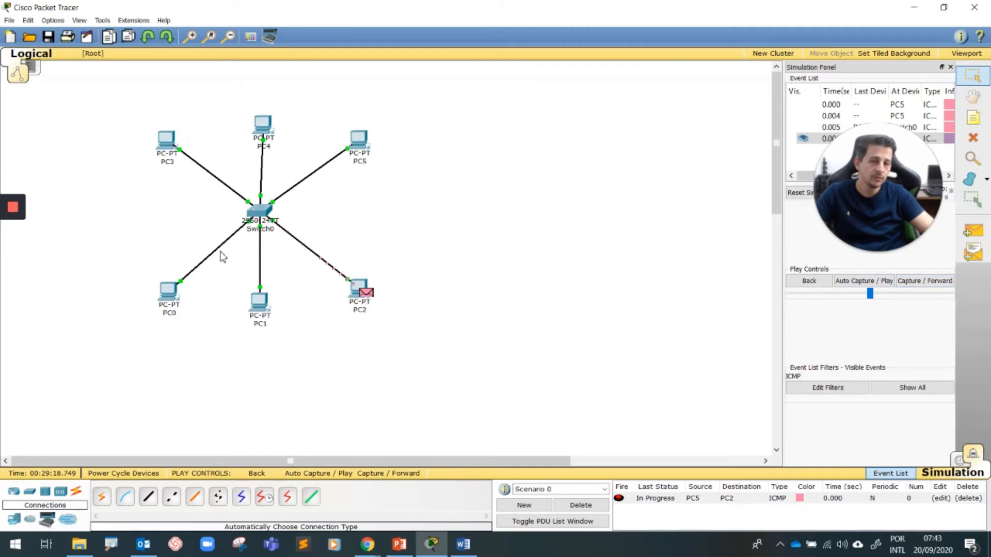
left_click(368, 295)
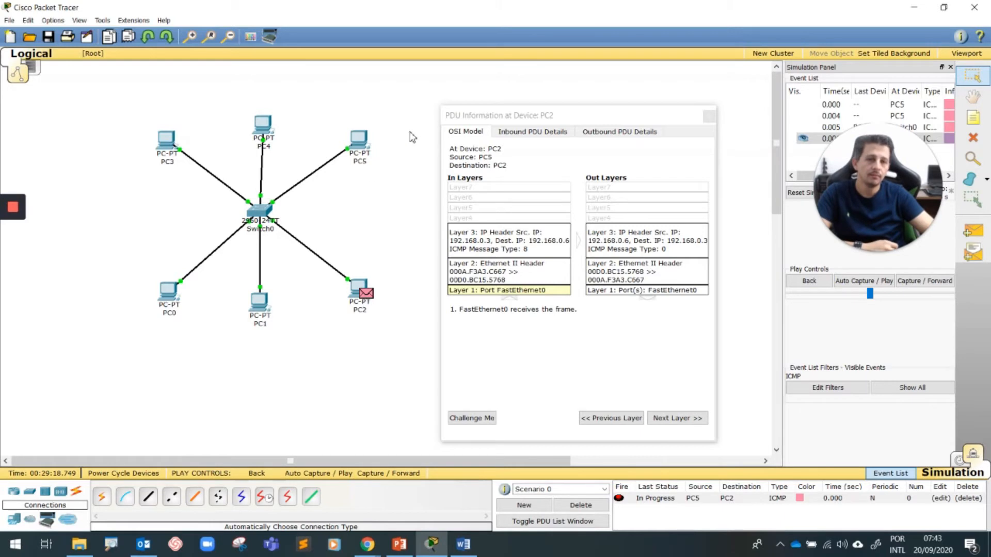
left_click(708, 117)
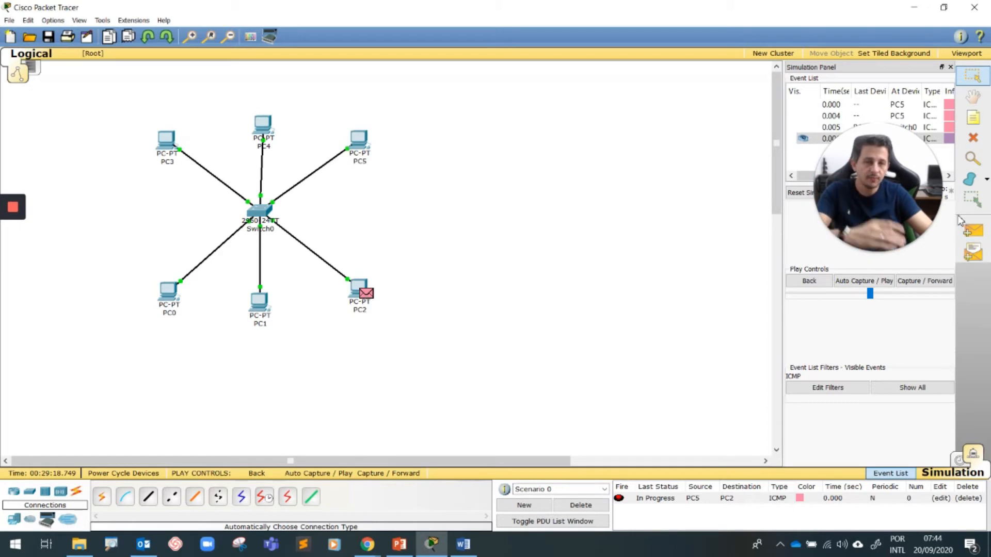
Step: Advance the ICMP reply from PC2 through Switch0 back to PC5, and examine the returned PDU's OSI layers
left_click(927, 284)
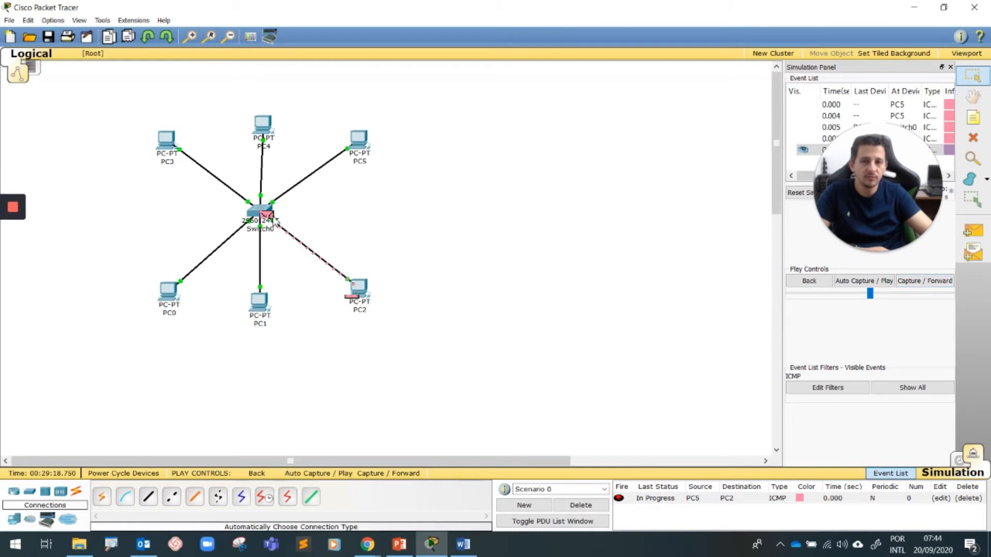
left_click(924, 285)
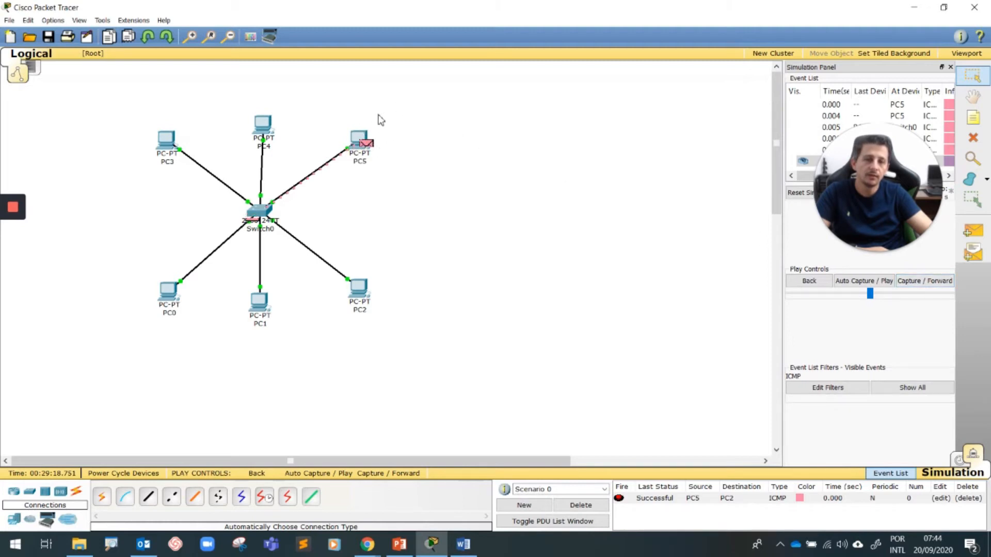
left_click(369, 146)
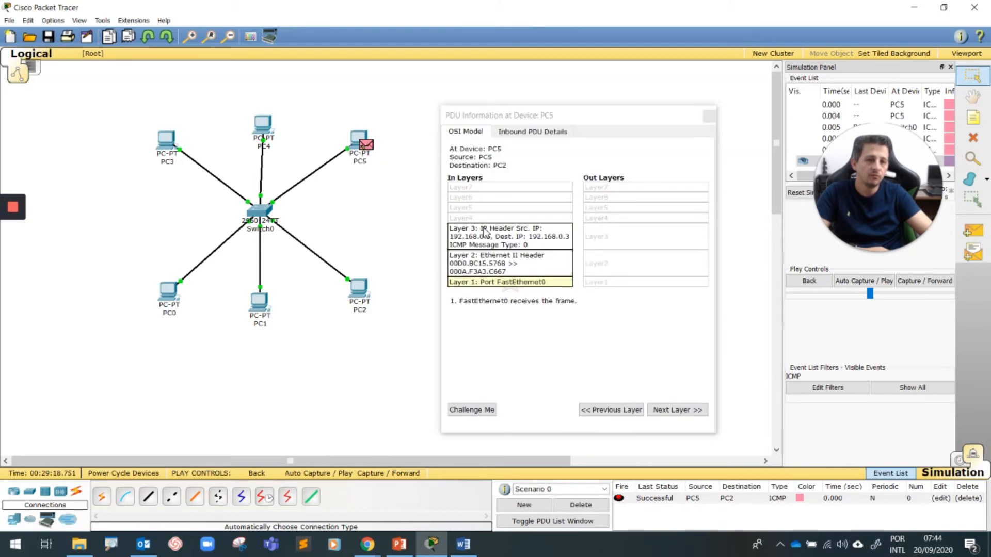
left_click(710, 116)
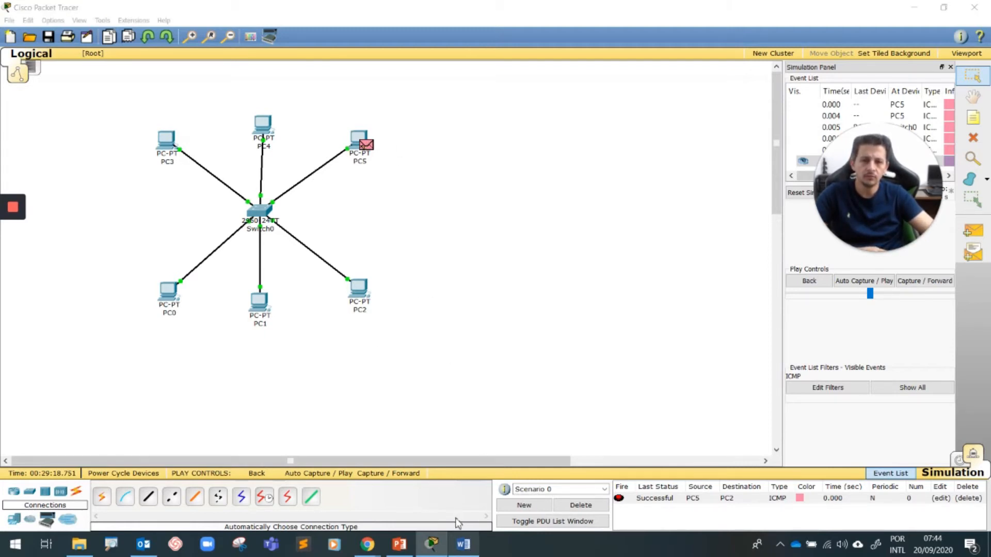
Step: Consult the ICMP and PING requirement in the Word exercise, and review the reply PDU at PC5 in Packet Tracer again
left_click(462, 544)
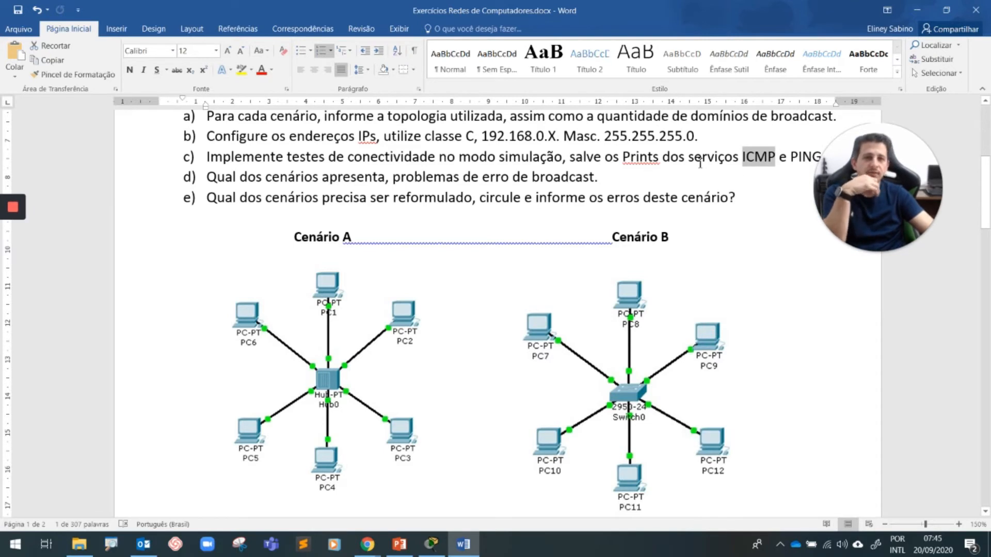
left_click(432, 544)
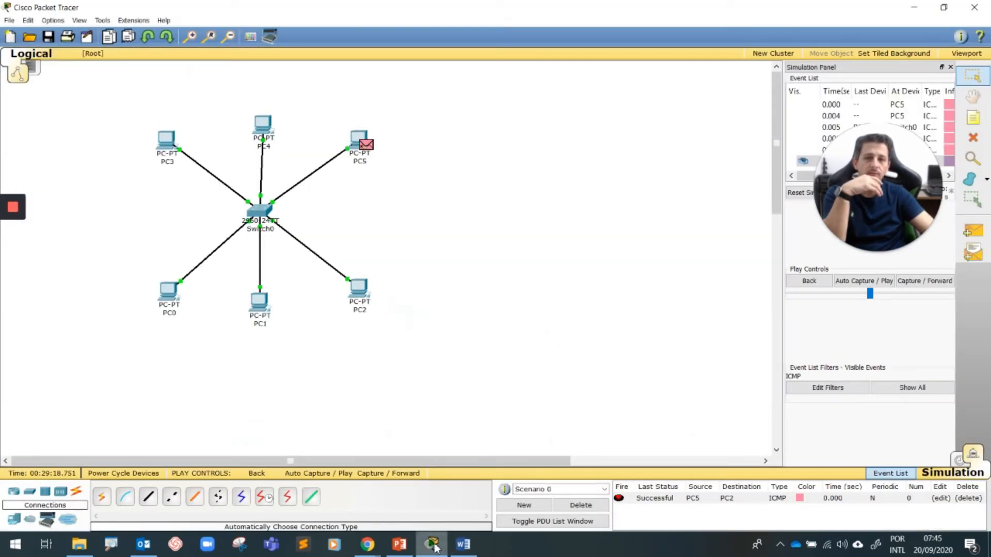
left_click(367, 145)
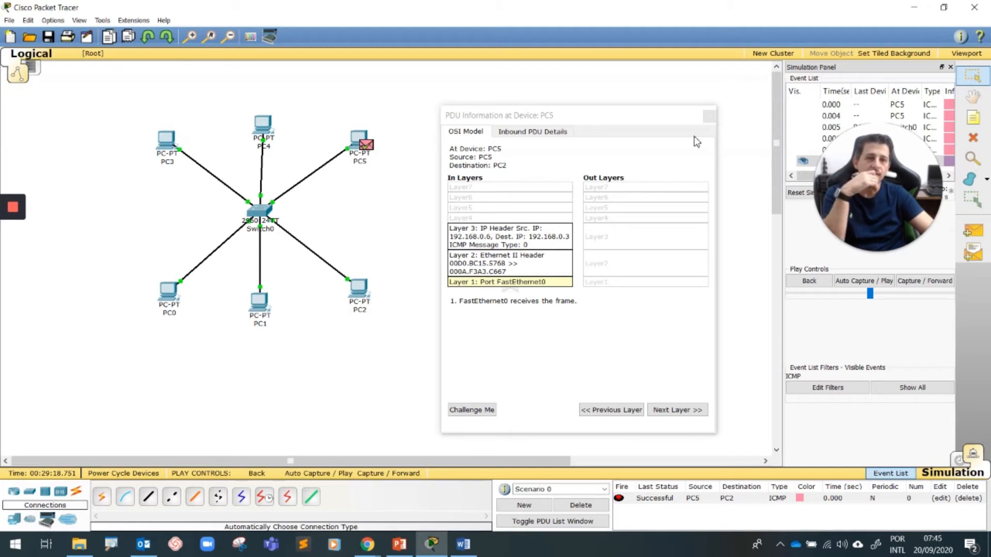
left_click(710, 117)
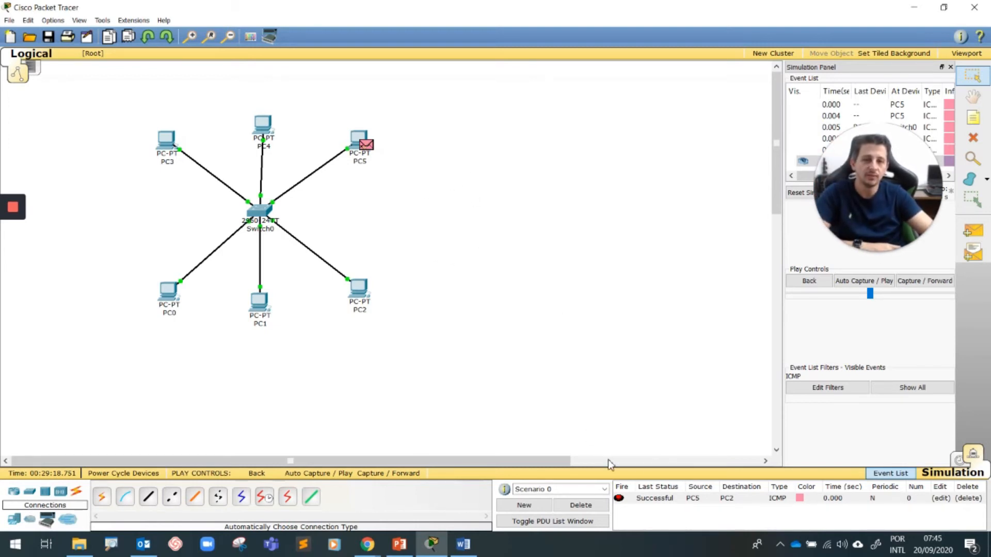
Step: Delete the current scenario's PDU and add a fresh simple PDU from PC5 to PC2
left_click(598, 506)
left_click(973, 231)
left_click(361, 140)
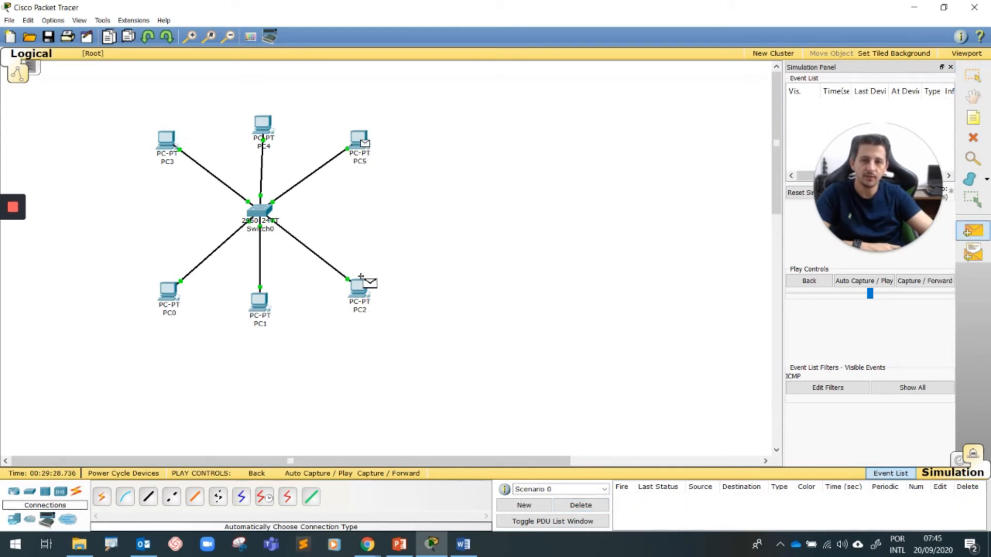
left_click(360, 295)
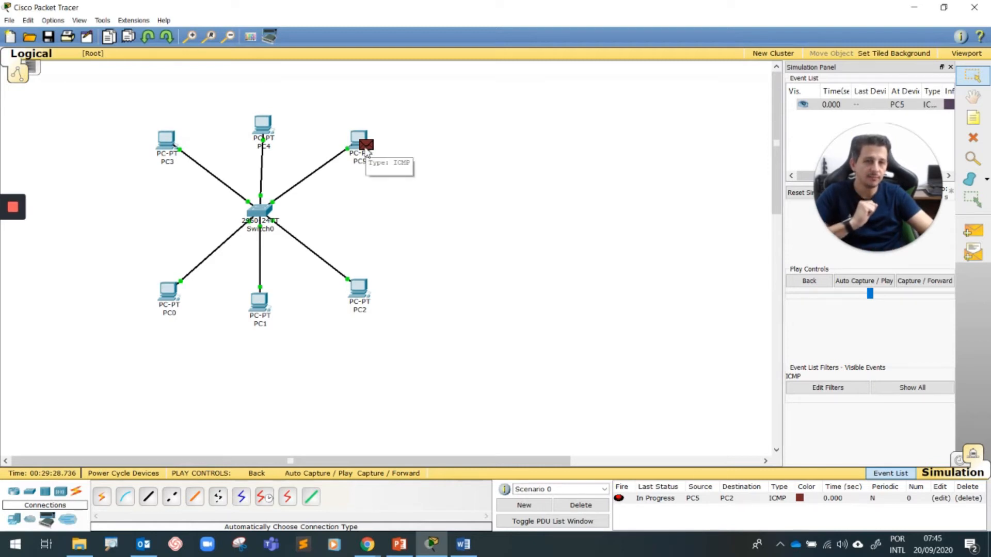
Step: Advance the new ICMP packet through Switch0 to PC2, and examine its PDU information at PC2
left_click(922, 282)
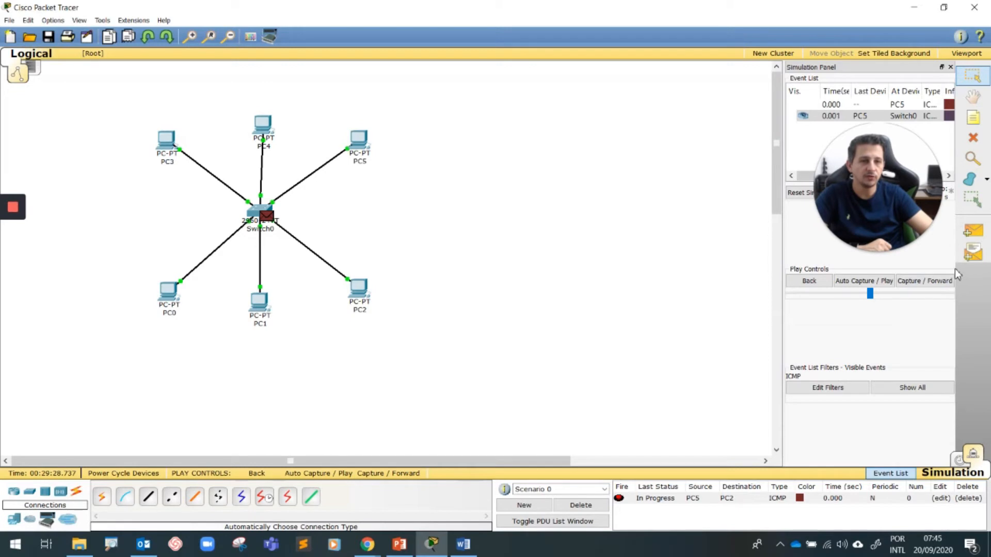
left_click(928, 283)
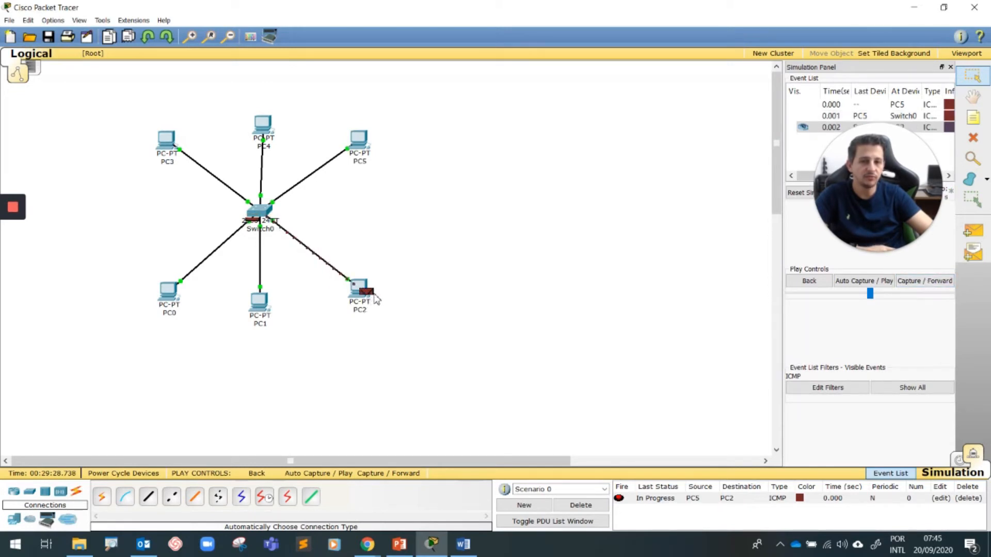
left_click(375, 296)
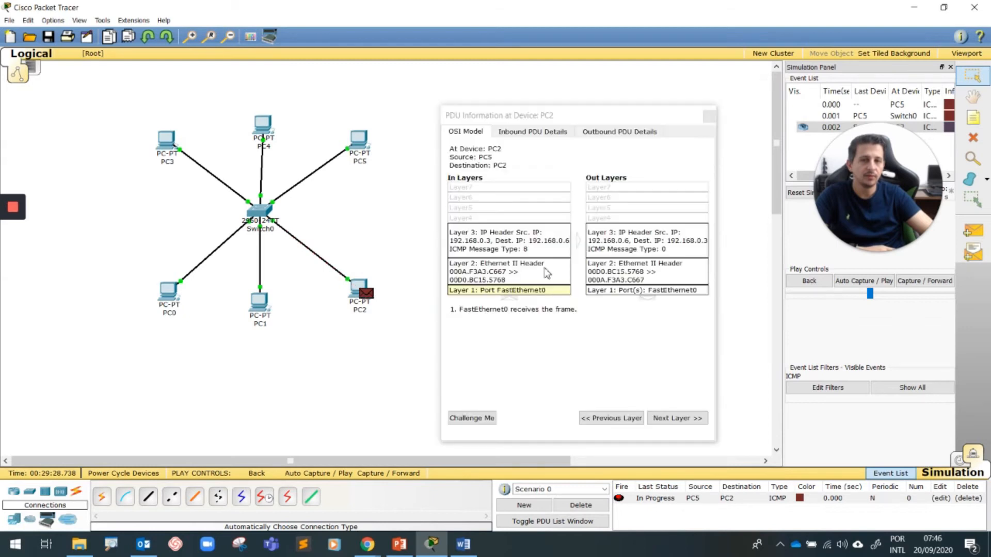
left_click(709, 116)
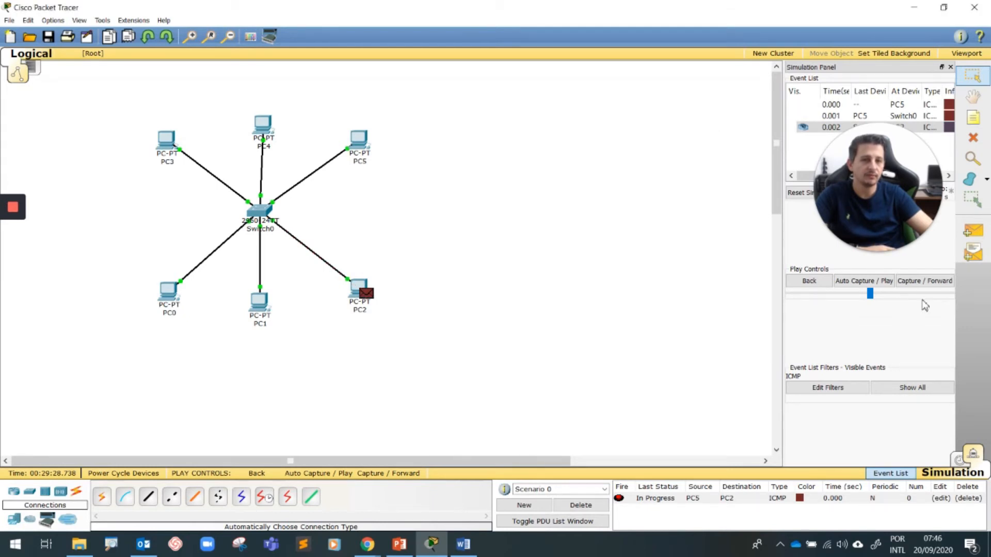
Step: Step the new packet's reply through Switch0 to PC5, and examine the PDU received at PC5
left_click(919, 285)
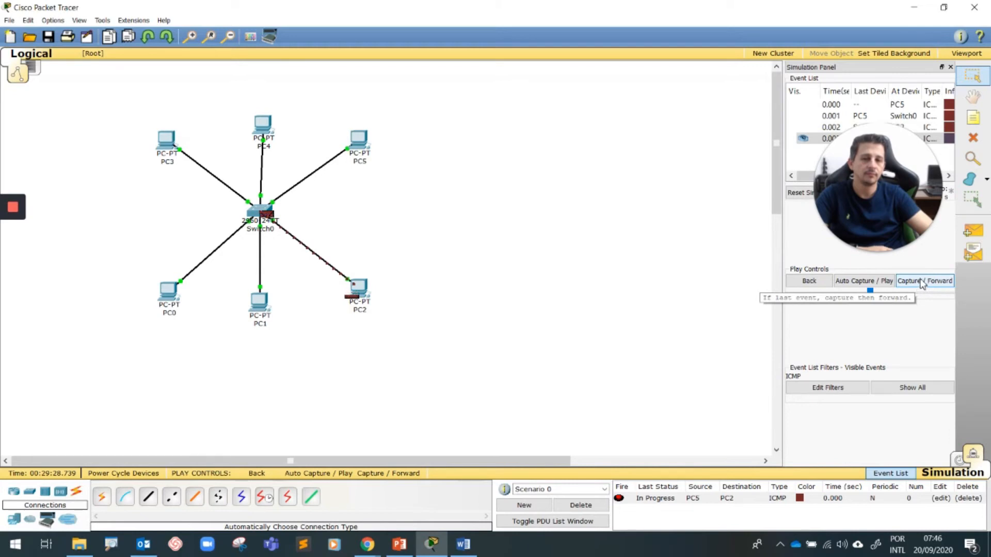
left_click(923, 285)
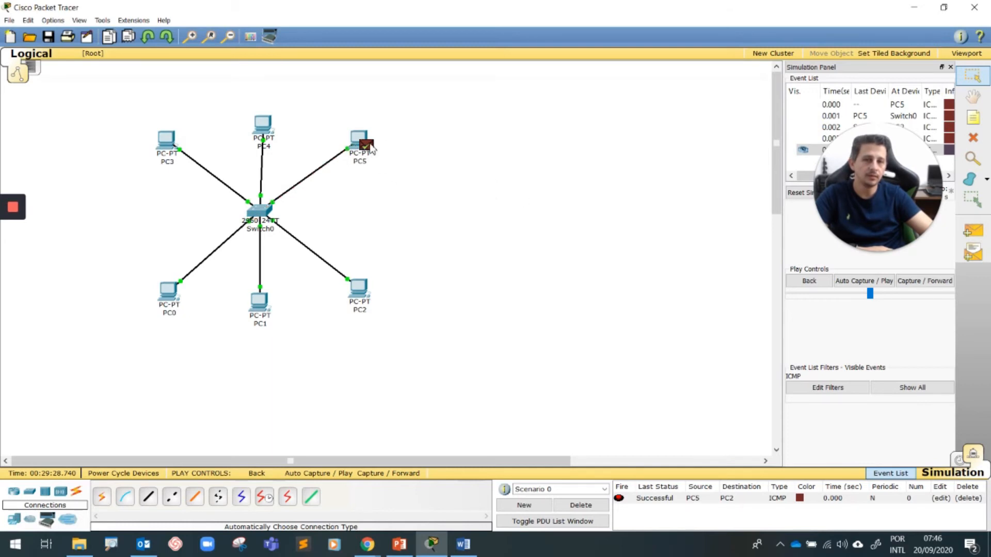
left_click(366, 146)
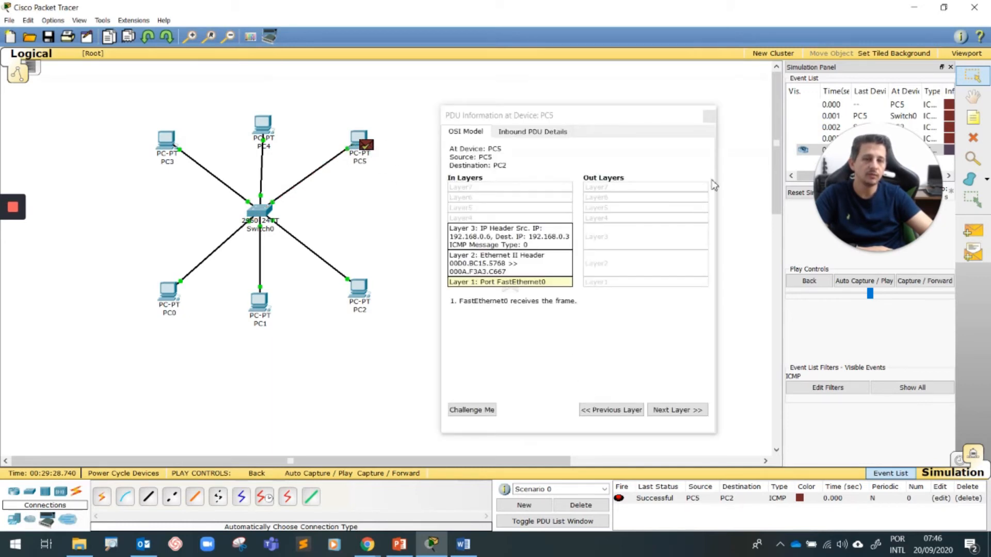
left_click(710, 117)
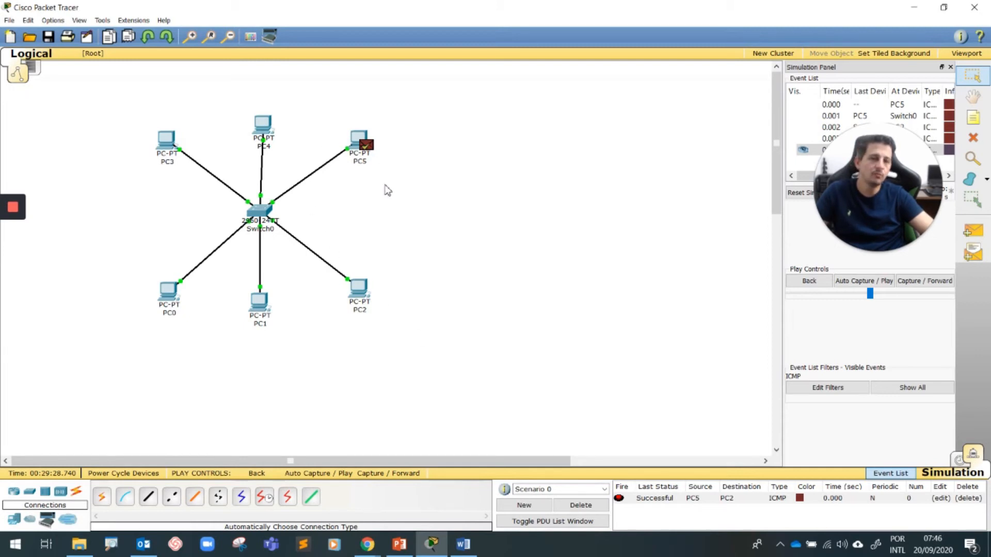
Step: Delete the completed PDU from Scenario 0 and return to Realtime mode
left_click(587, 506)
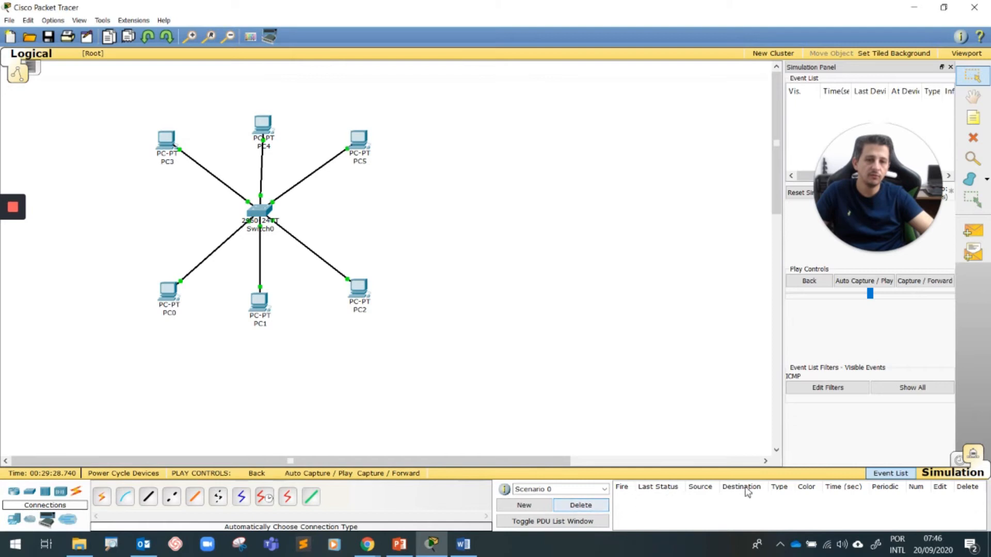
left_click(960, 460)
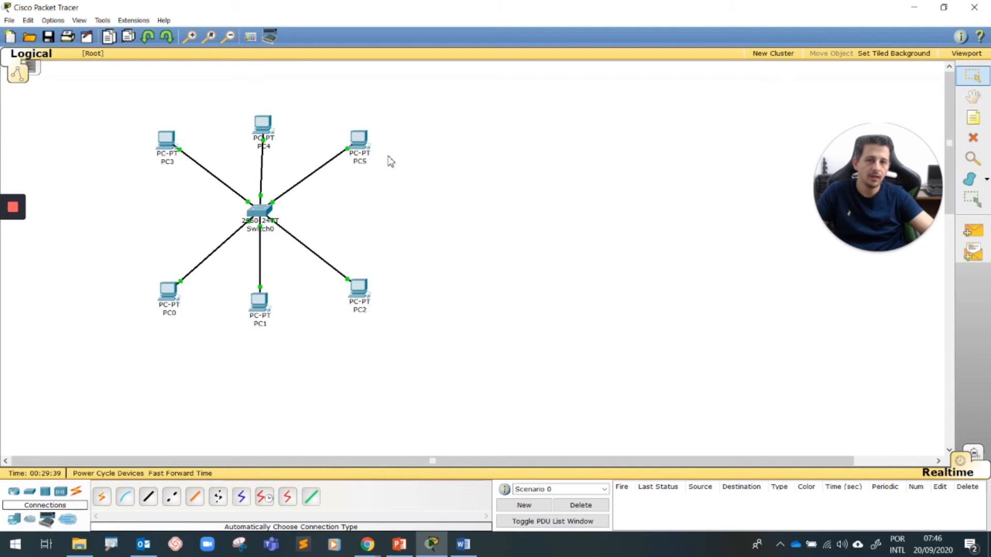
Step: Check the IP address and subnet mask in PC5's IP Configuration
left_click(364, 144)
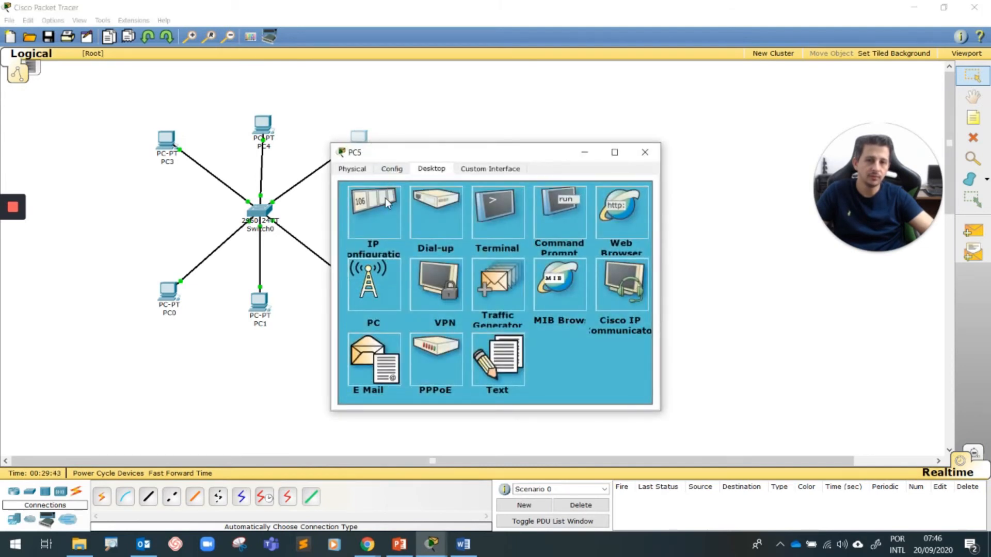
left_click(381, 206)
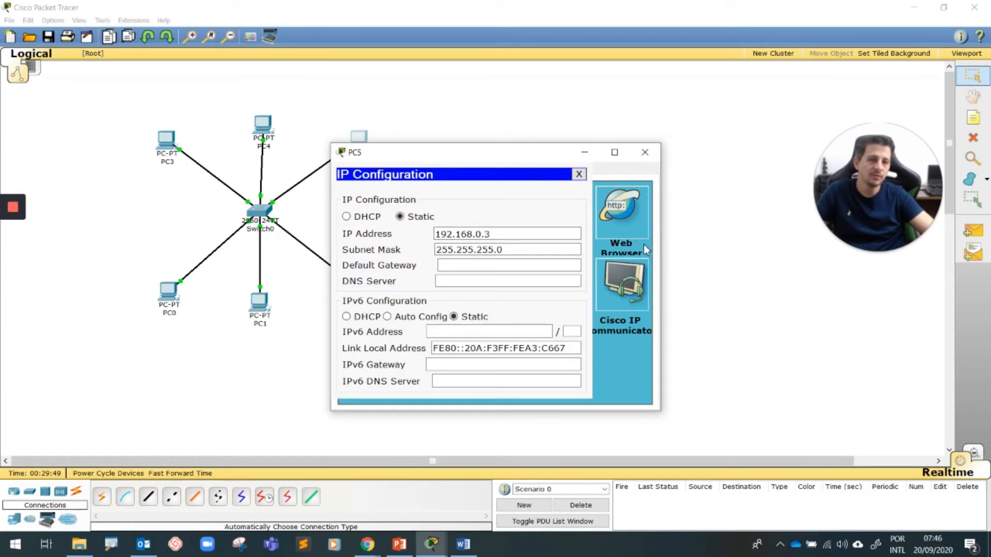
left_click(579, 176)
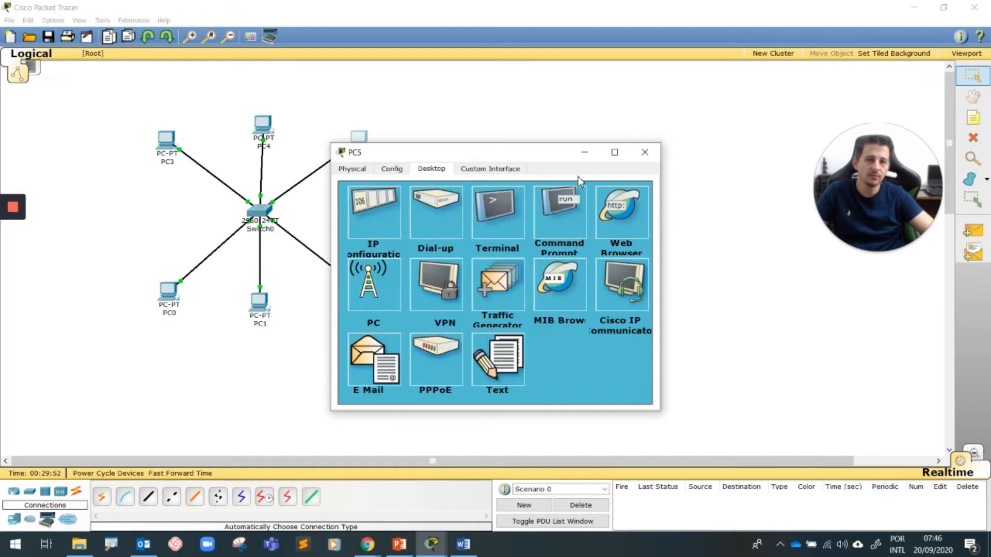
left_click(568, 218)
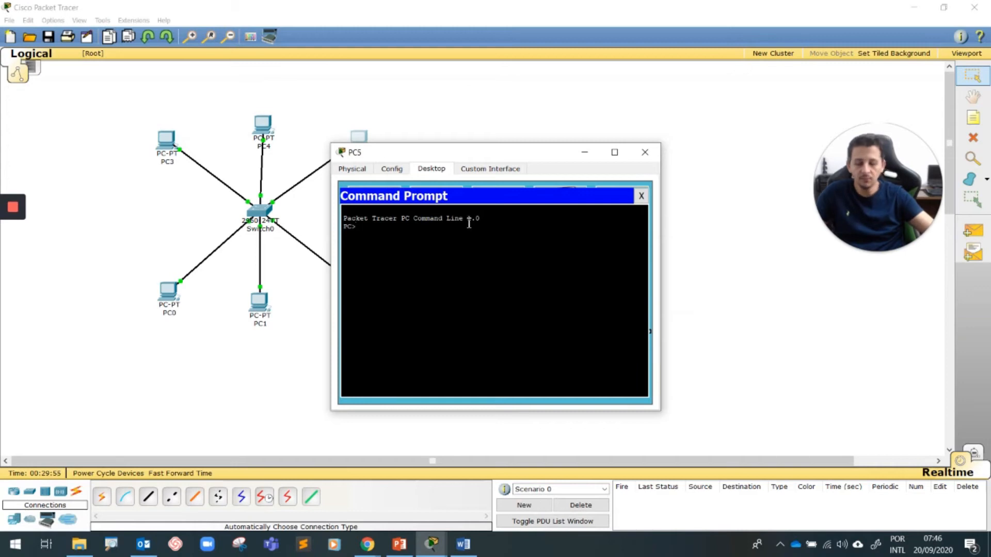
type("PING")
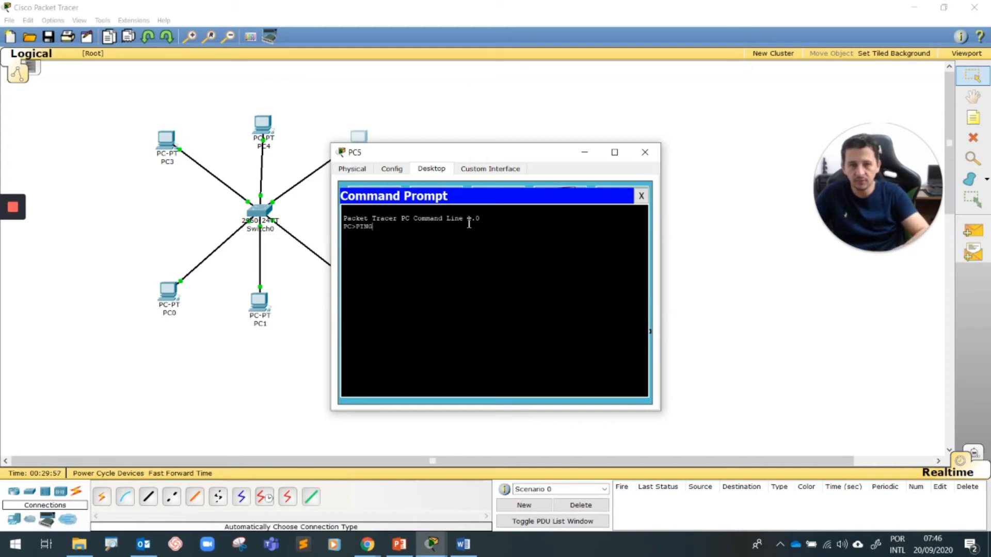
type("PING")
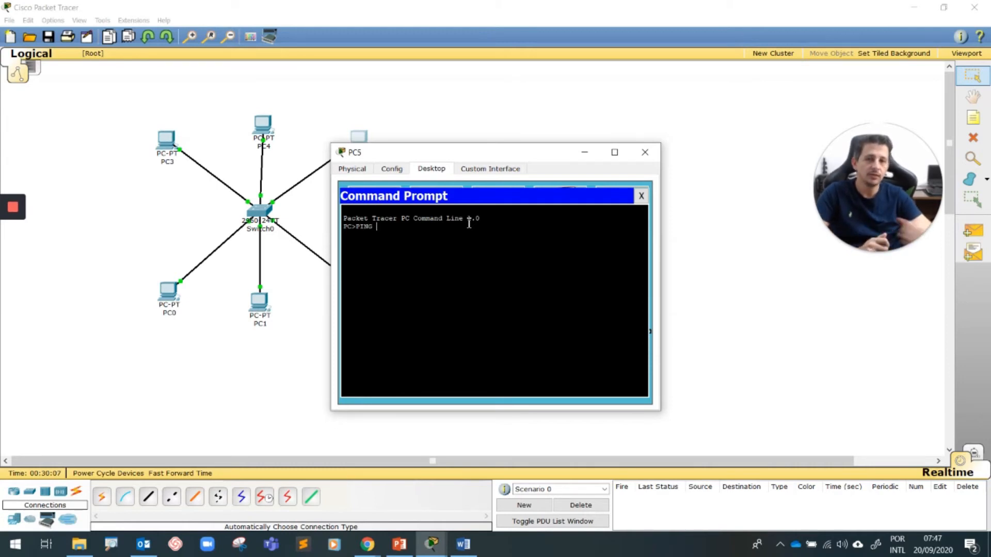
left_click(644, 152)
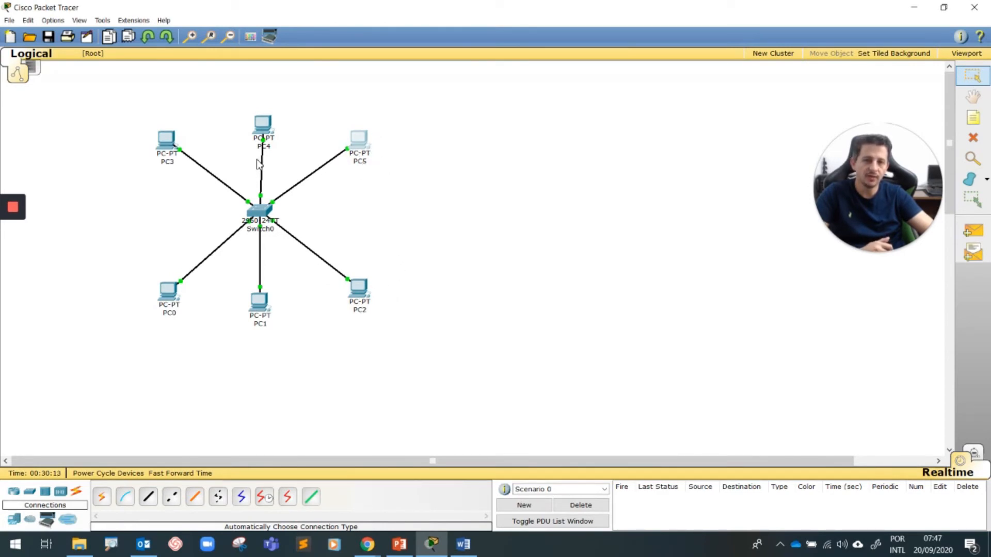
Step: Read the port and address summaries of PC5 and PC2 in the switch topology
mouse_move(362, 151)
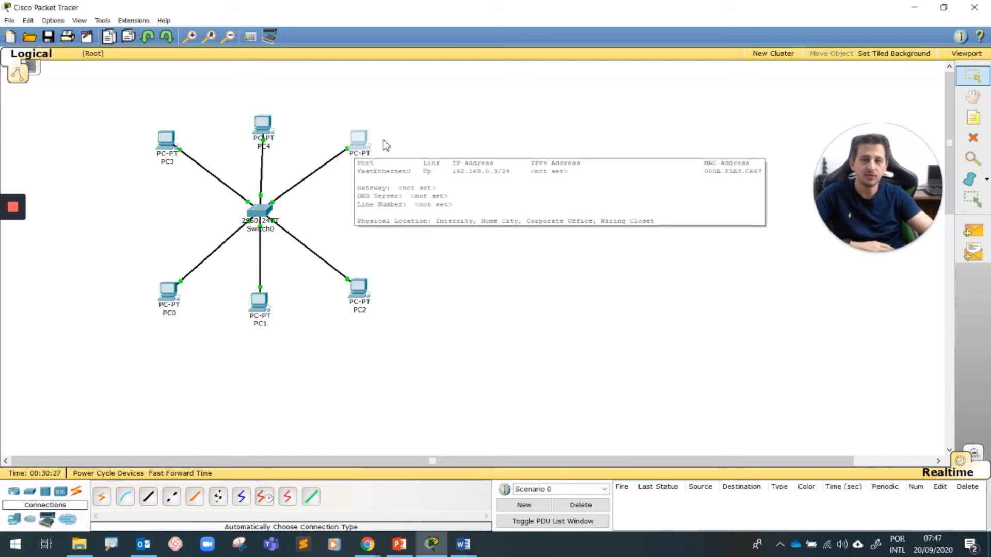
left_click(360, 139)
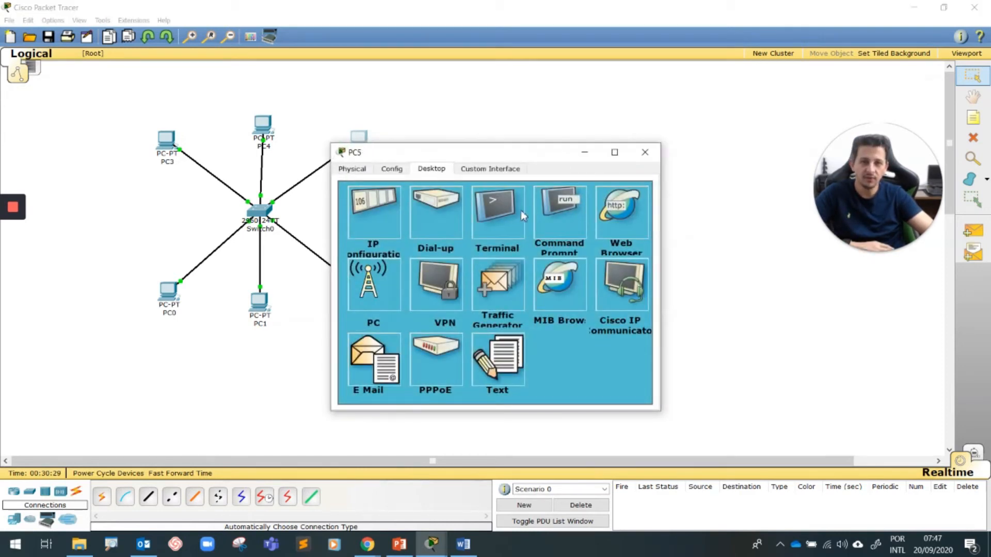
left_click(645, 152)
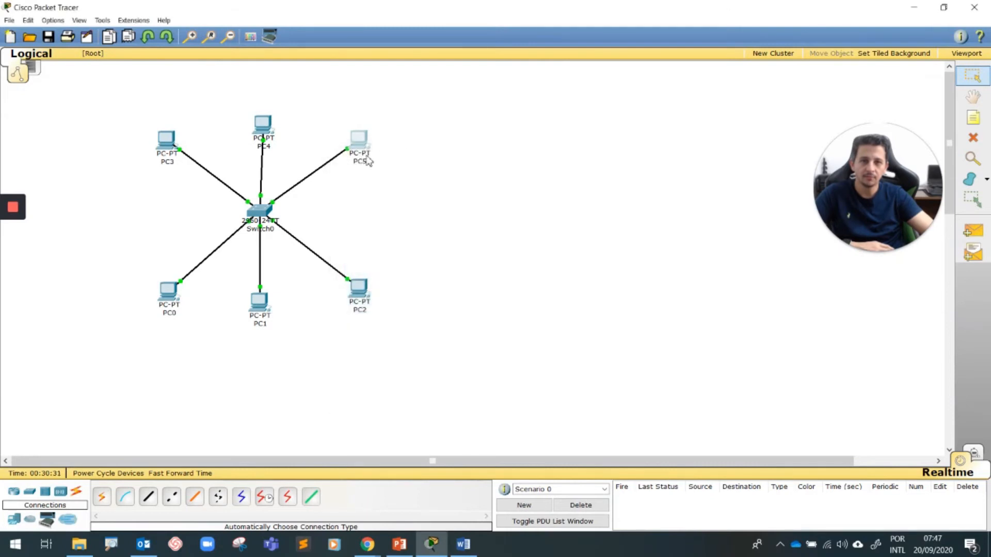
mouse_move(365, 142)
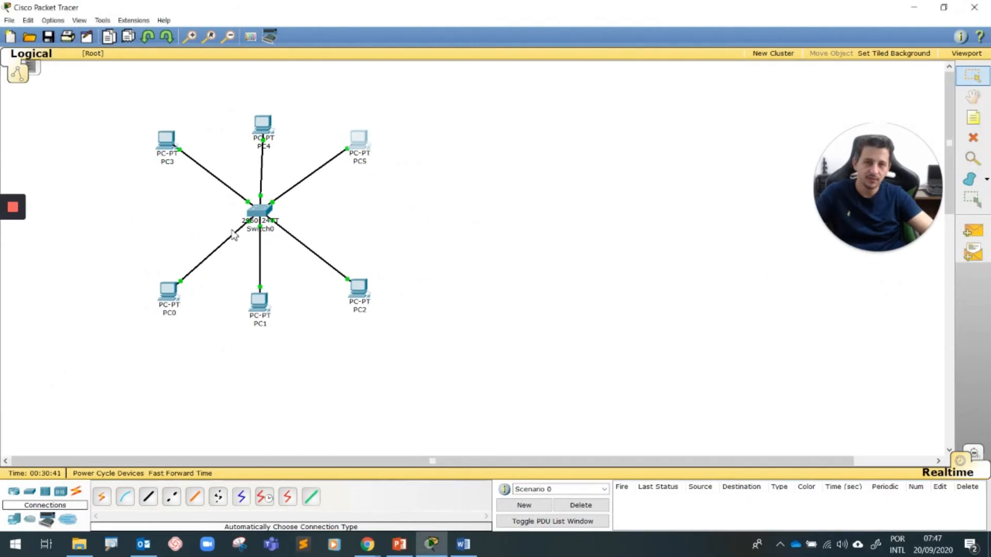
mouse_move(366, 294)
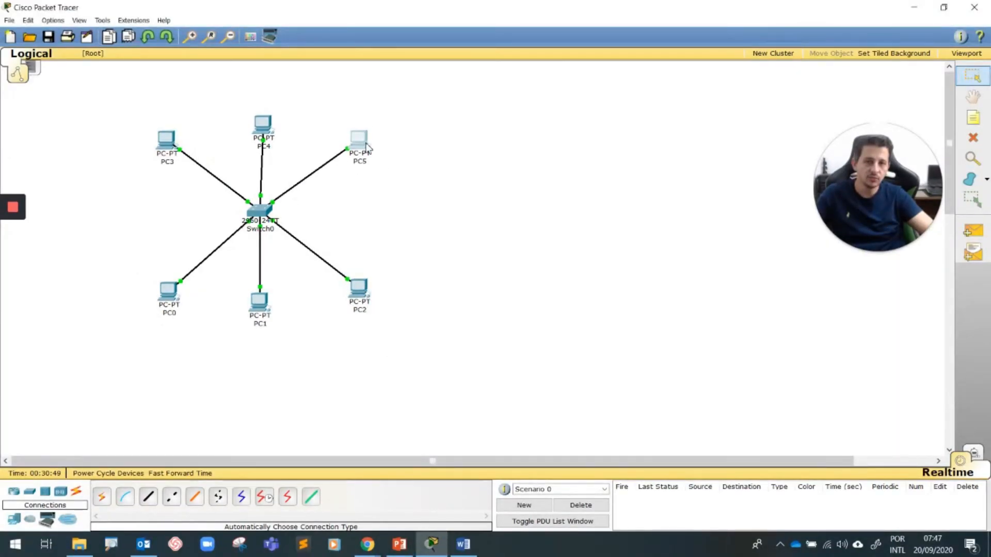
Step: Check PC5's static IP address and subnet mask in its IP Configuration
left_click(361, 147)
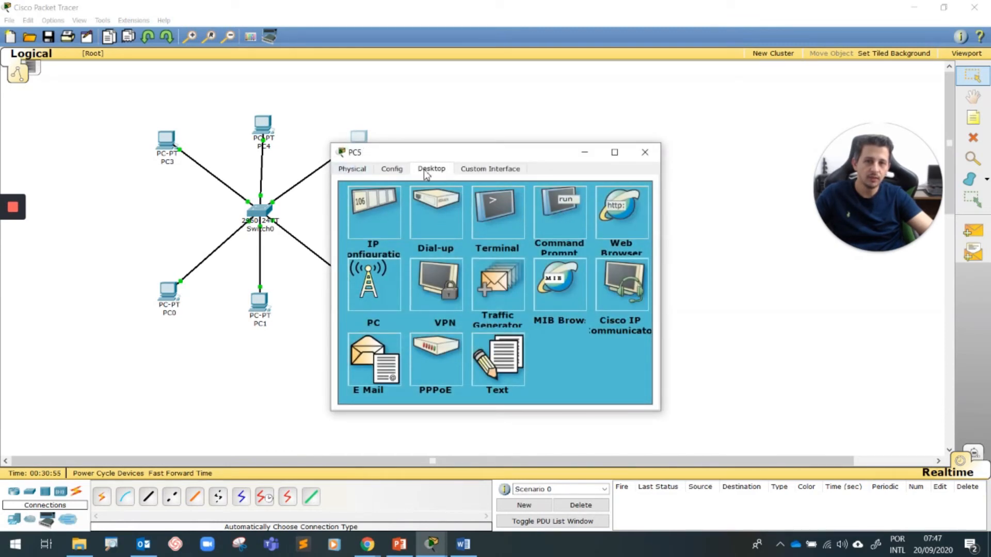
left_click(398, 172)
left_click(431, 169)
left_click(377, 209)
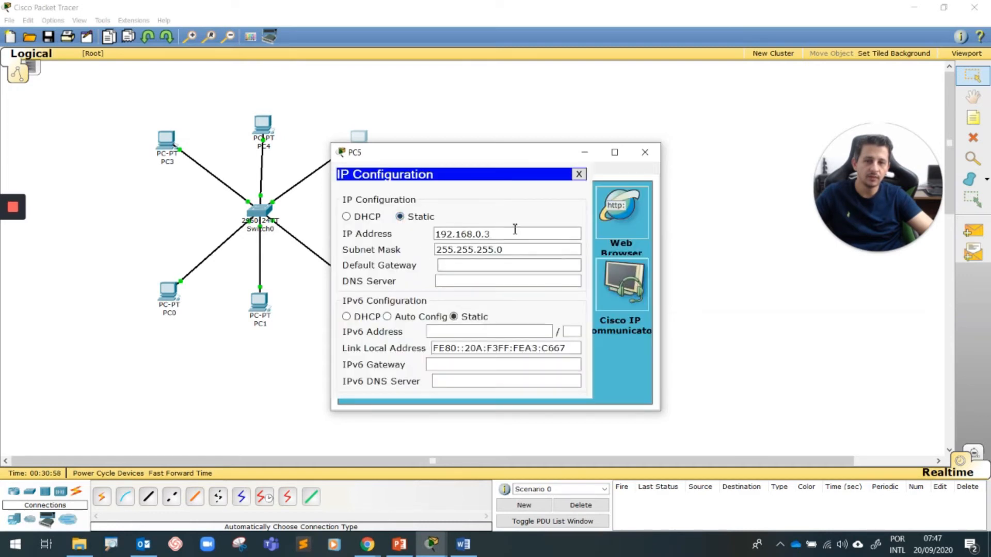
left_click(579, 174)
left_click(645, 152)
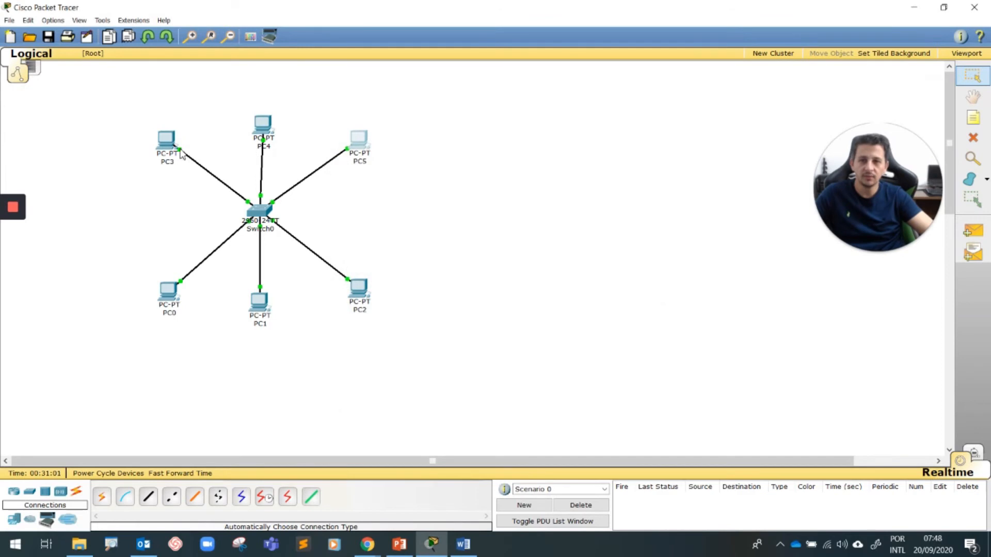
Step: Check PC3's IP address and subnet mask in its IP Configuration
left_click(167, 139)
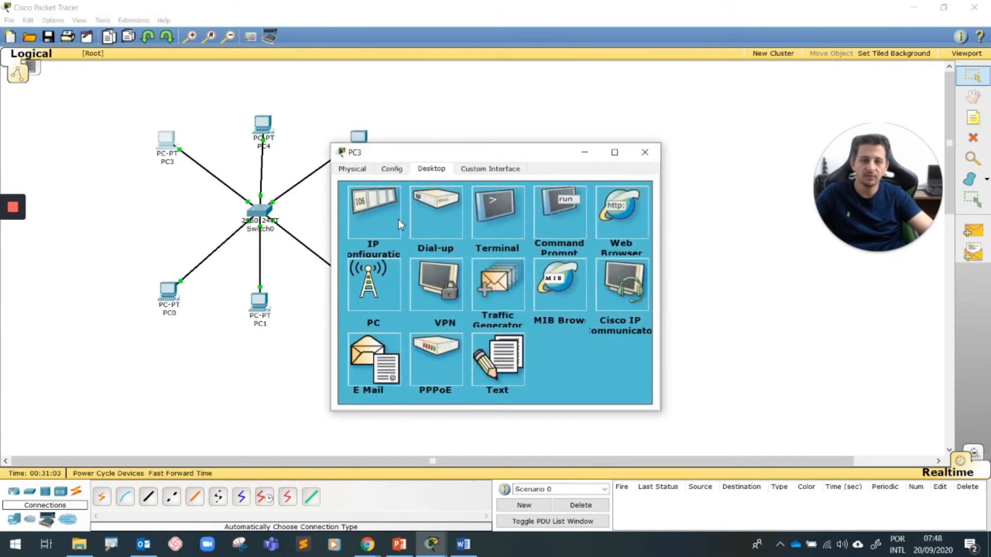
left_click(379, 212)
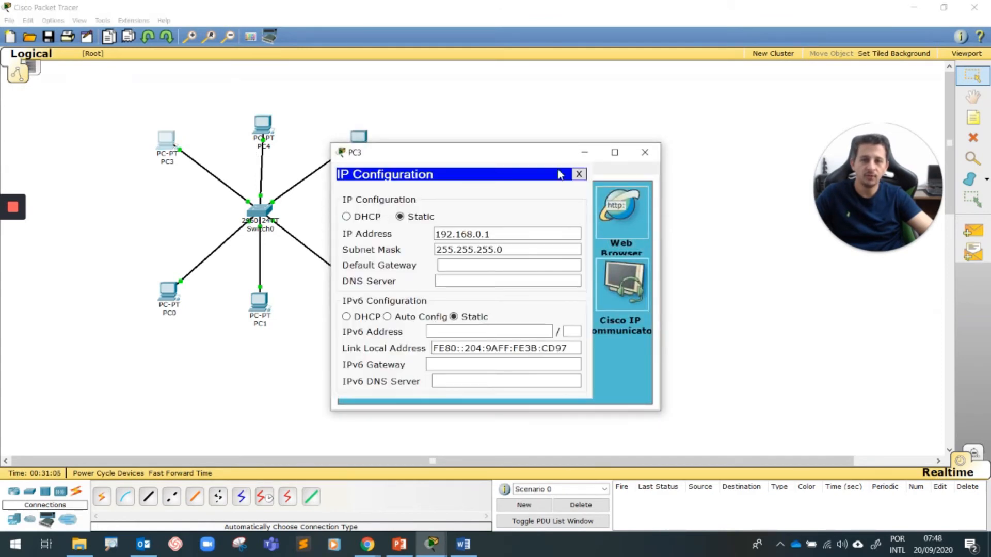
left_click(579, 174)
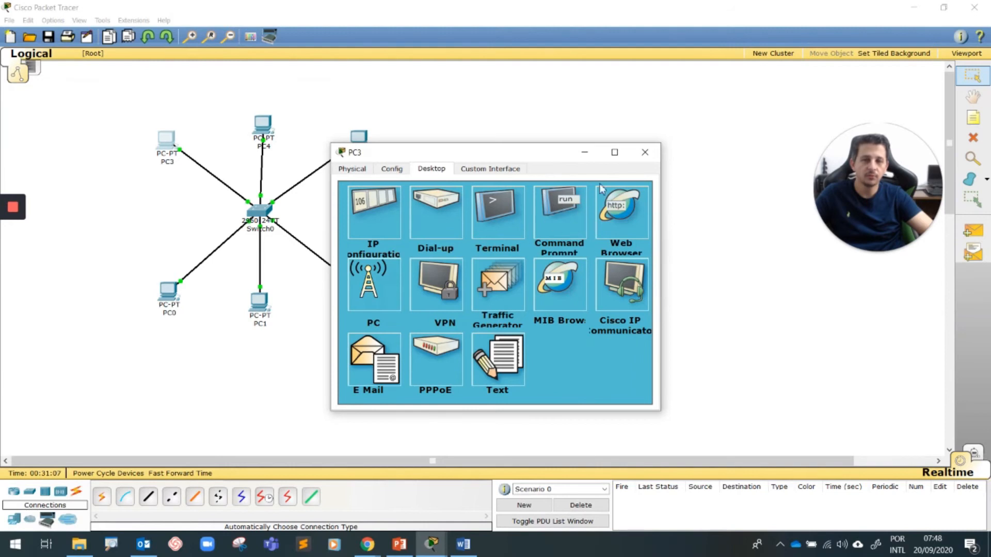
left_click(644, 152)
Step: Run PING 192.168.0.6 from PC5's Command Prompt, and close PC5's window once the test finishes
left_click(358, 136)
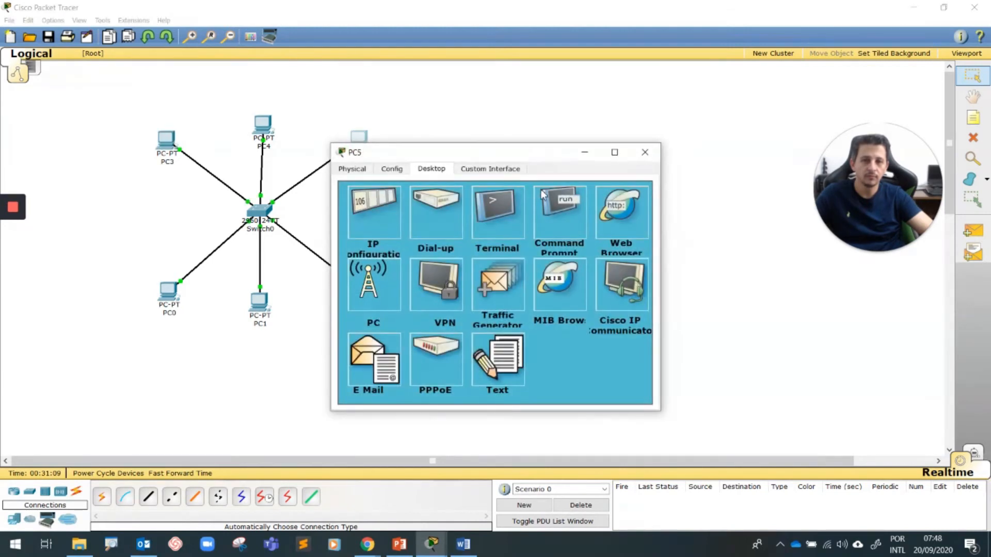
left_click(544, 211)
type("PING ")
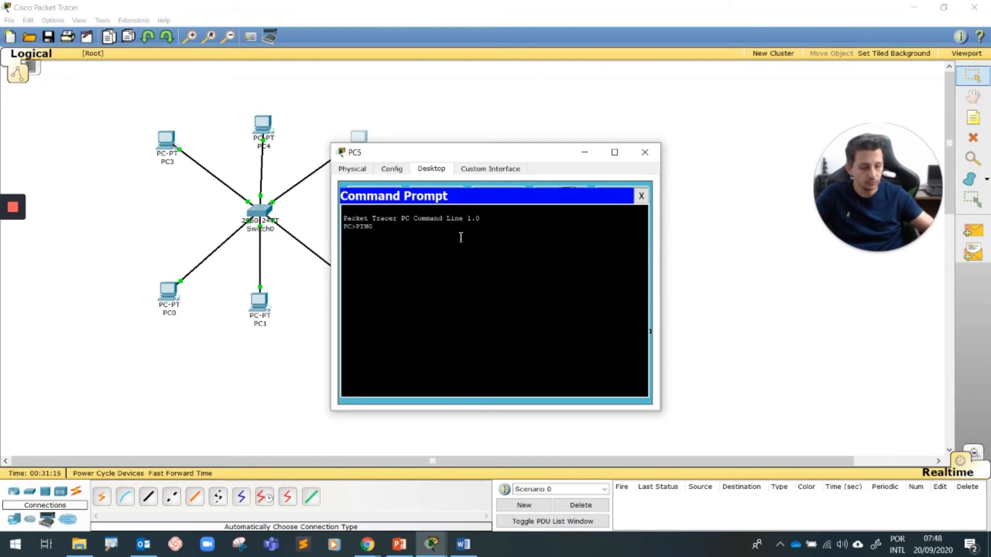
type("192.168.0.6")
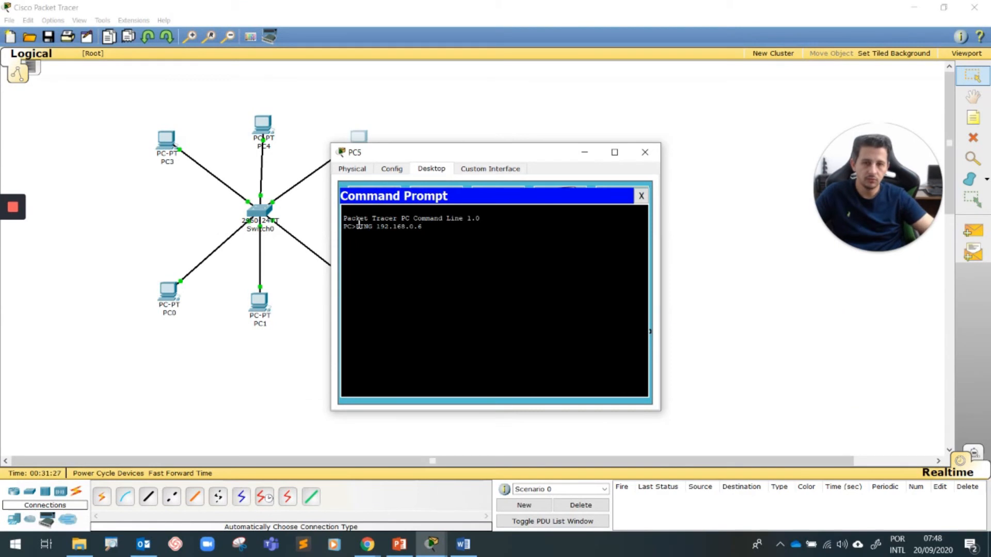
key("Return")
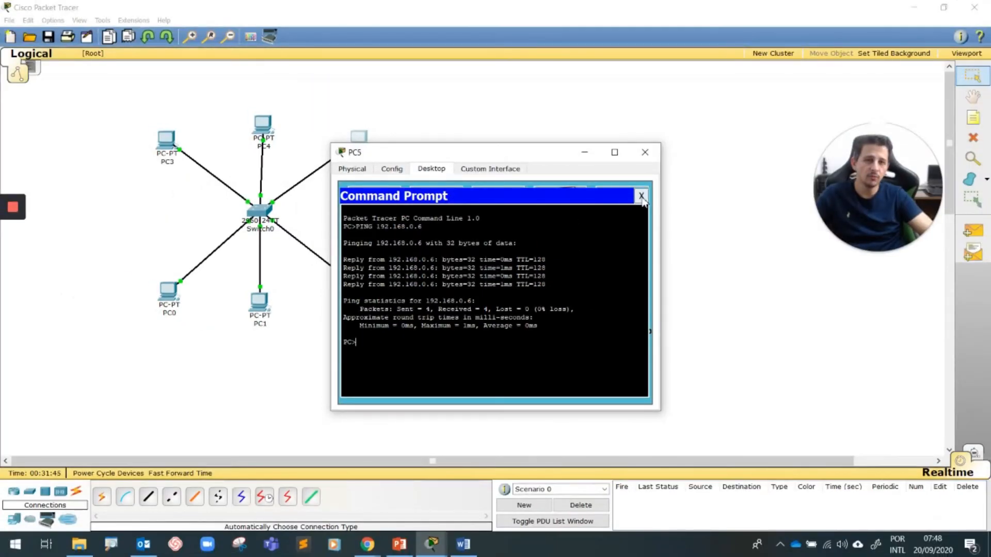
left_click(642, 196)
left_click(645, 153)
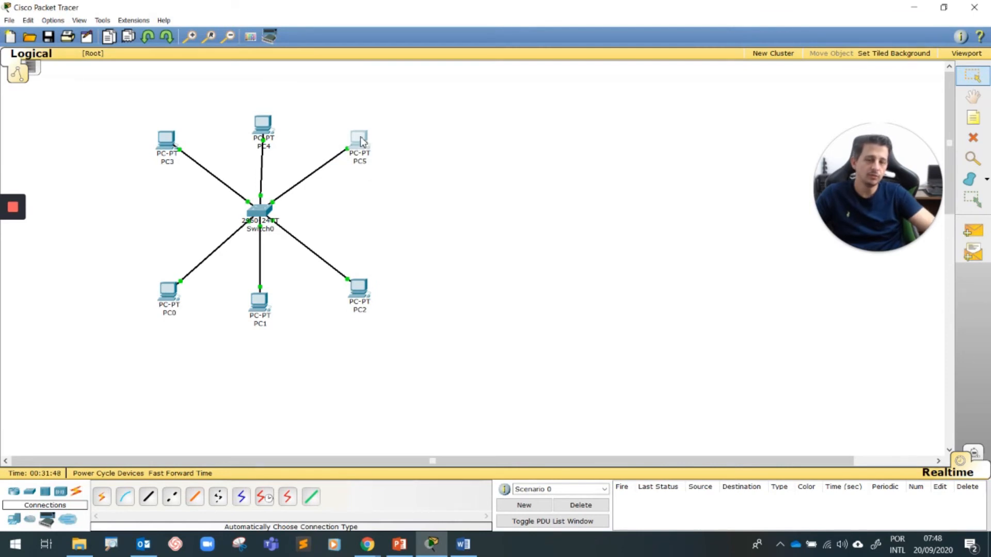
Step: Switch to the Exercícios Redes de Computadores document in Word, and review question 1's items and the diagrams of Cenários A, B and C
mouse_move(361, 142)
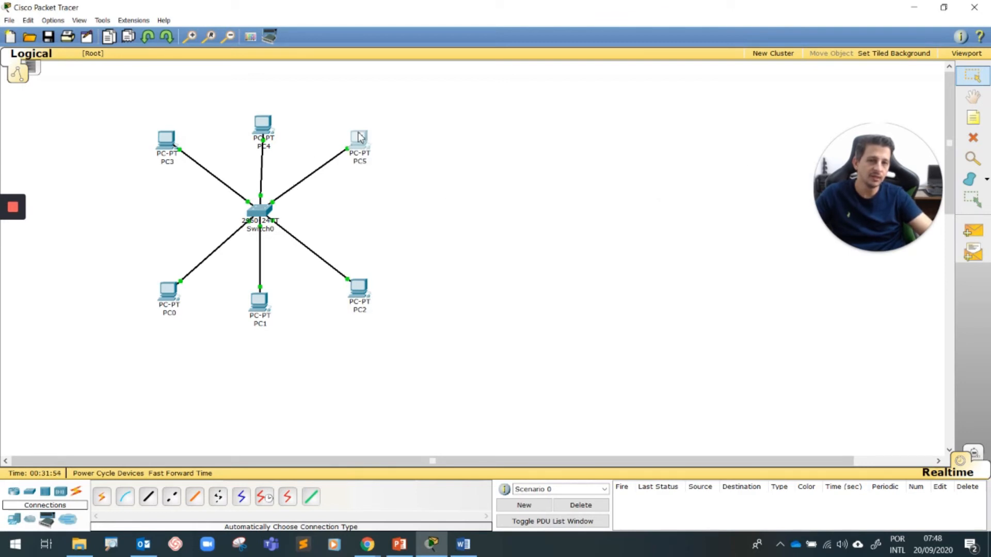
mouse_move(360, 137)
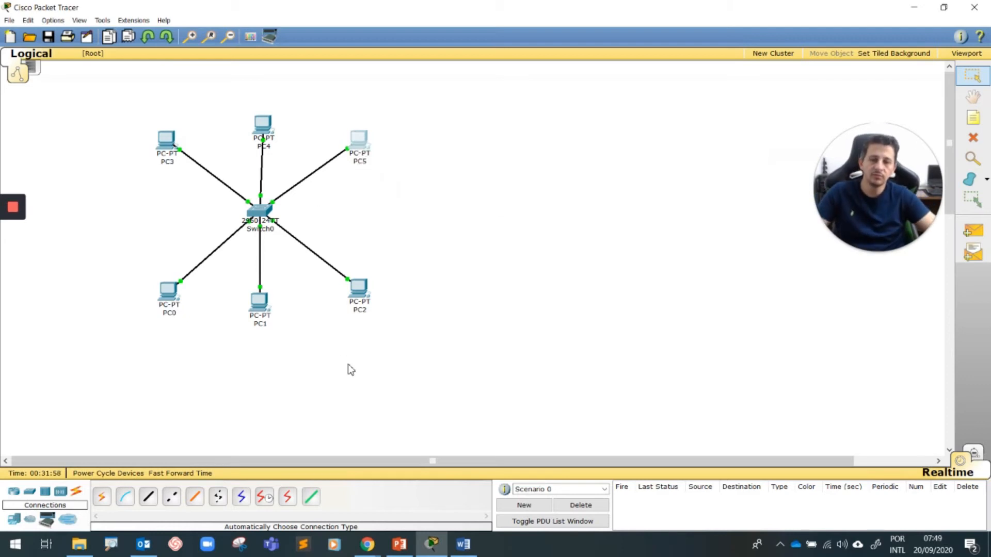
left_click(463, 545)
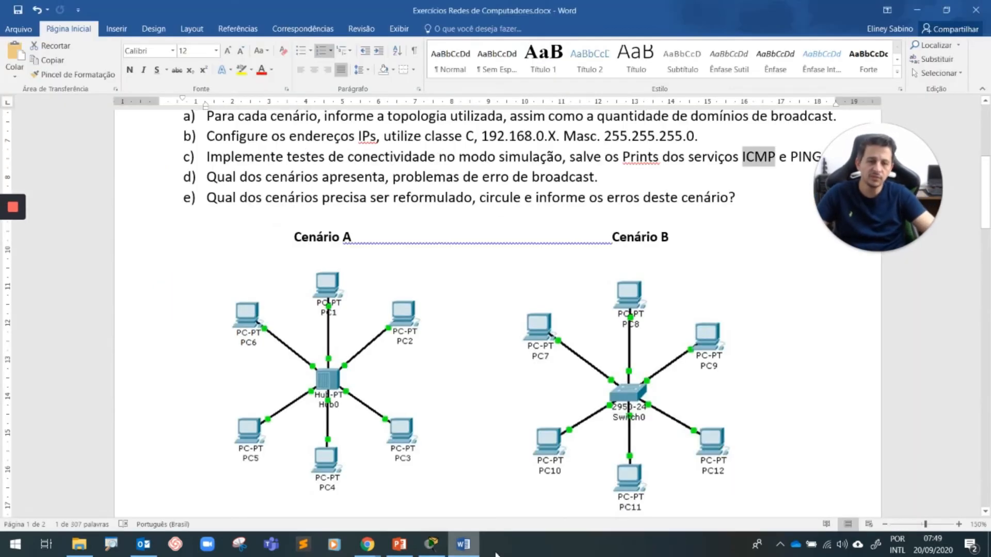
scroll(586, 327, "down", 3)
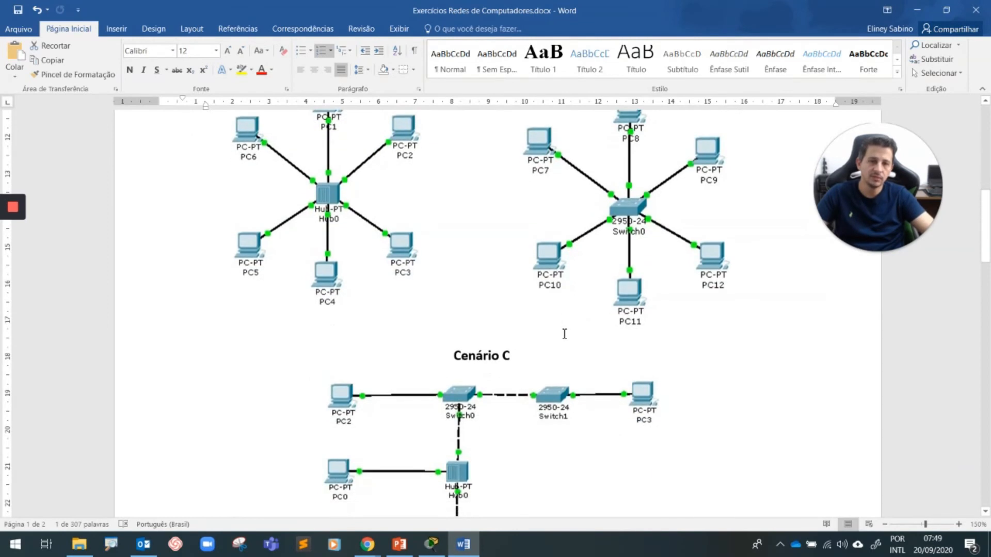
scroll(509, 354, "down", 3)
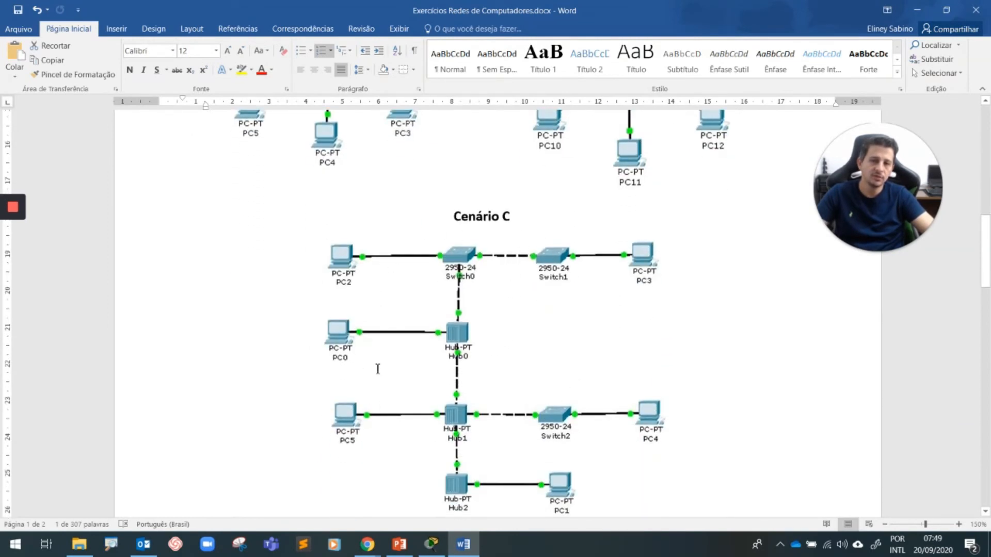
scroll(518, 293, "up", 10)
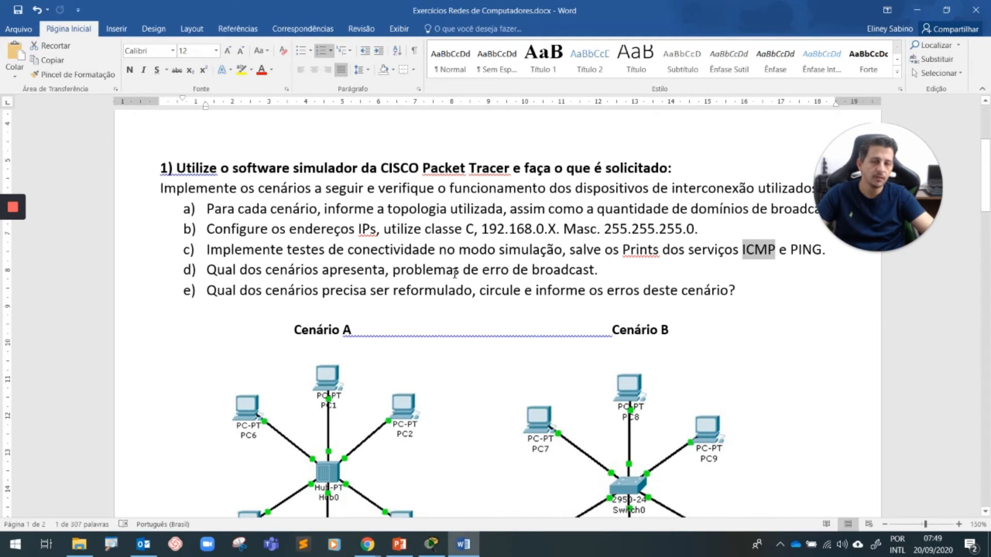
scroll(451, 276, "down", 5)
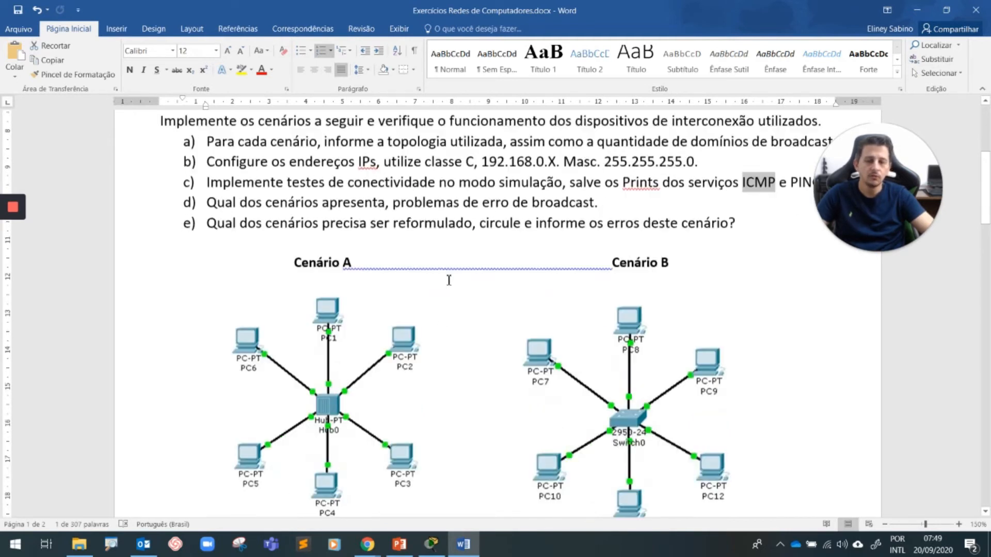
scroll(448, 280, "up", 3)
scroll(448, 280, "down", 5)
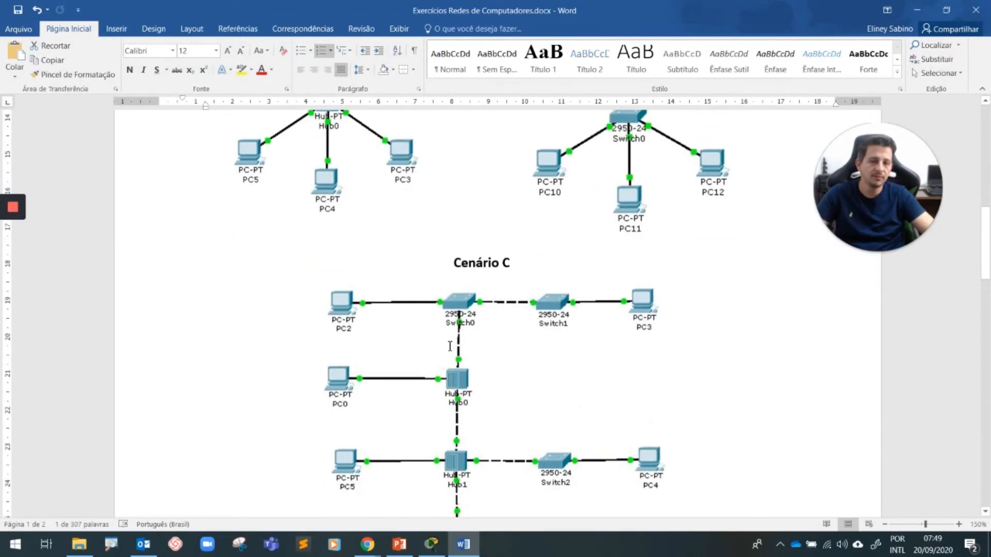
scroll(450, 346, "down", 3)
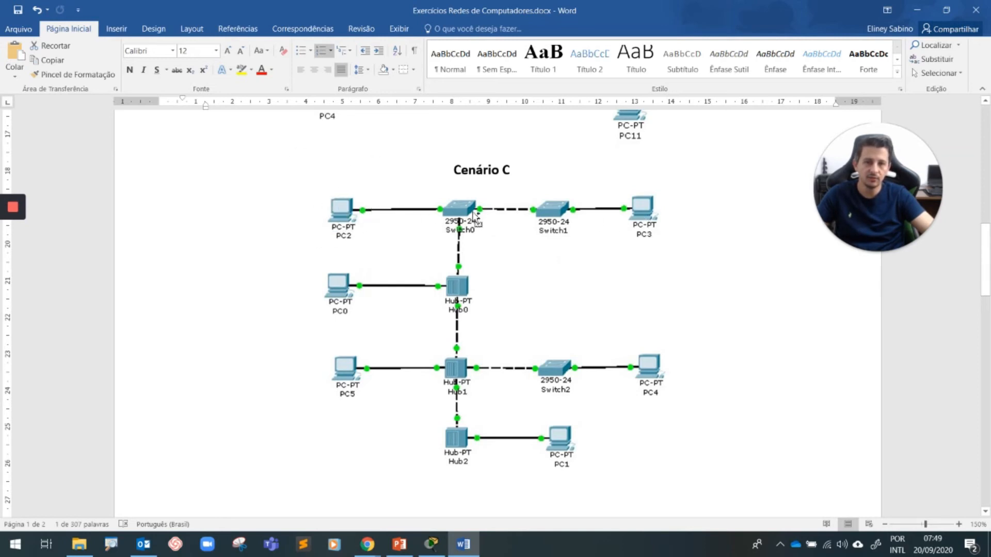
key("ctrl")
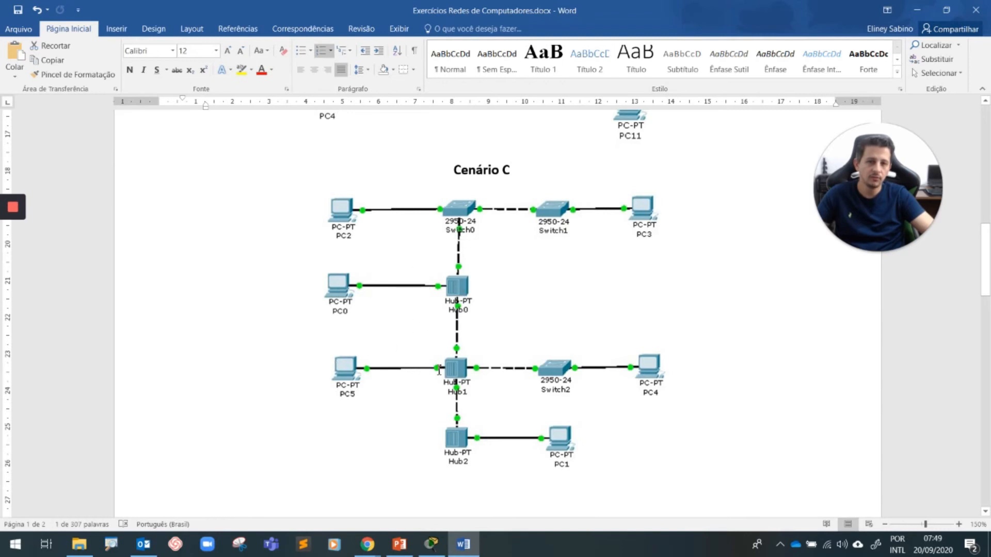
key("ctrl")
key("ctrl")
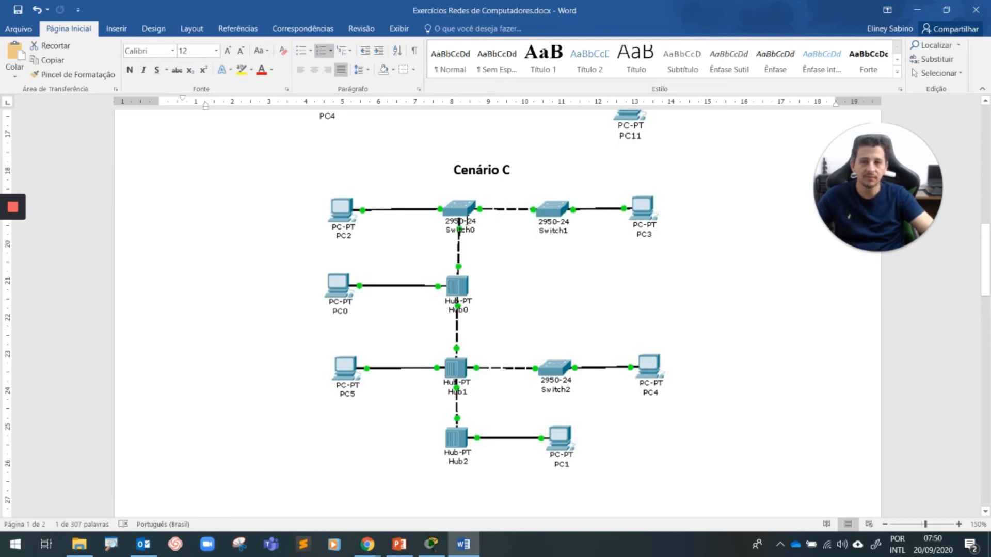
key("ctrl")
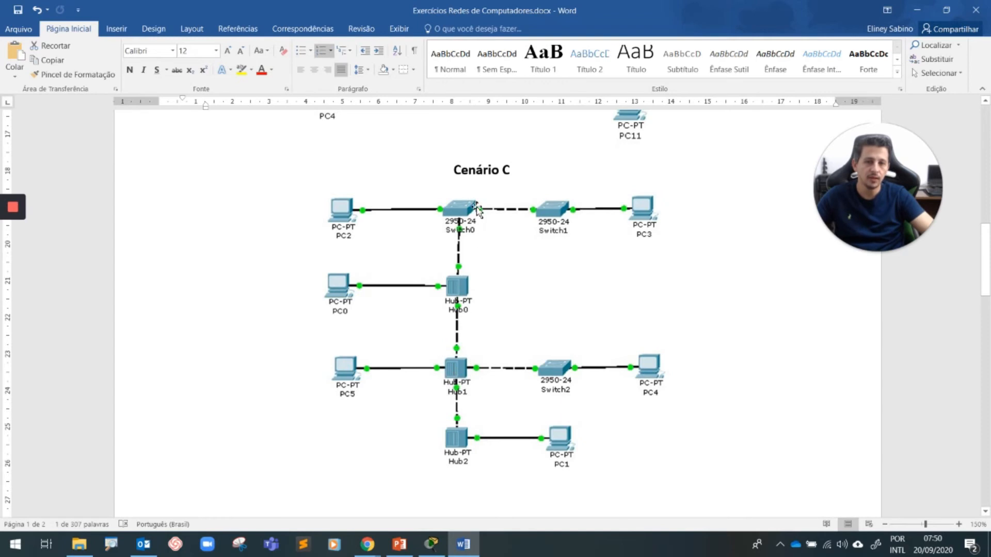
key("ctrl")
key("ctrl")
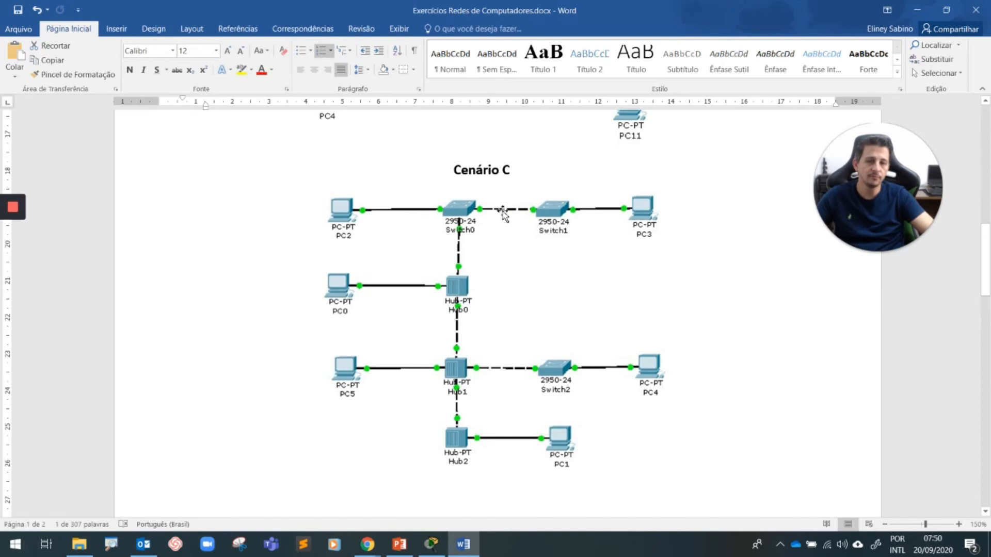
key("ctrl")
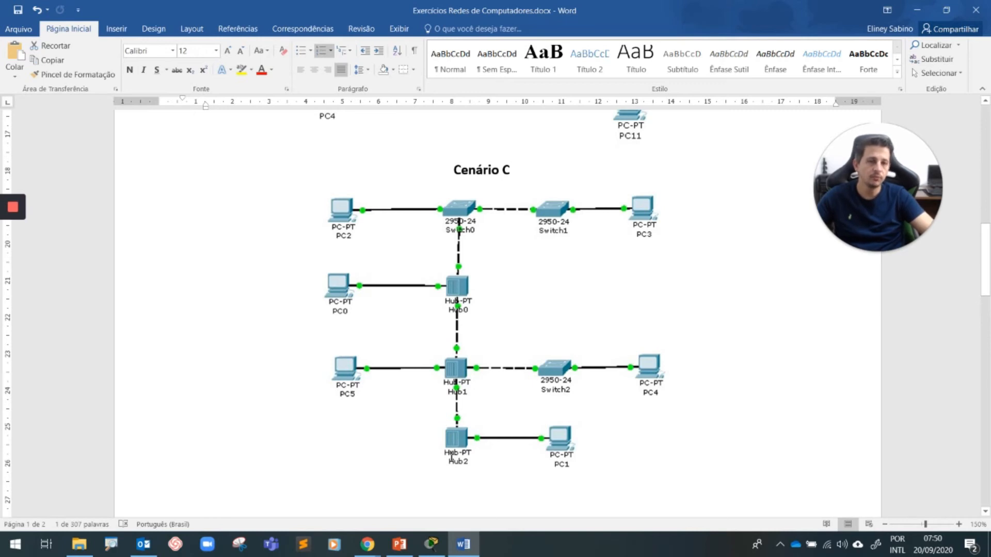
Step: Reread items a to e of question 1, and return to the Cenário C topology diagram
scroll(476, 371, "up", 3)
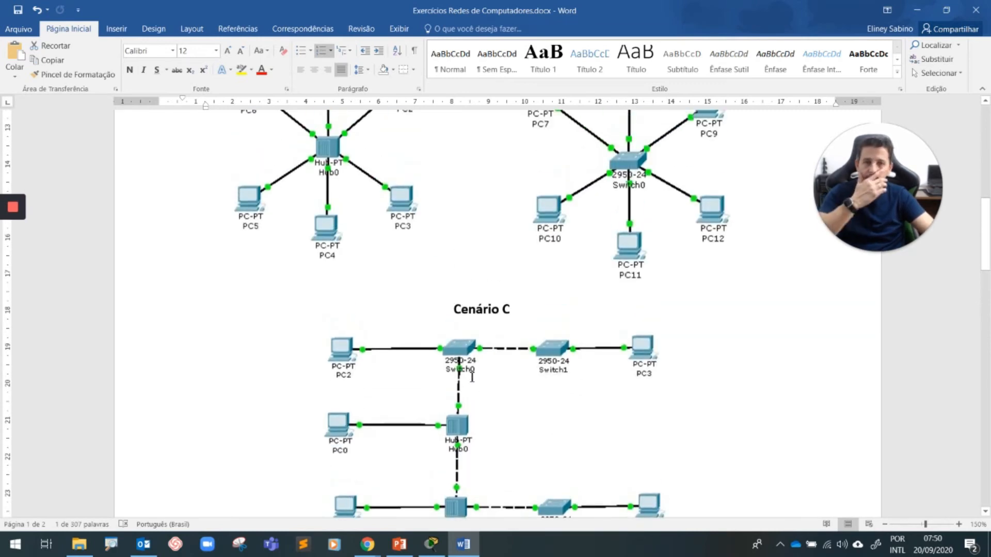
scroll(467, 380, "up", 5)
scroll(464, 384, "up", 3)
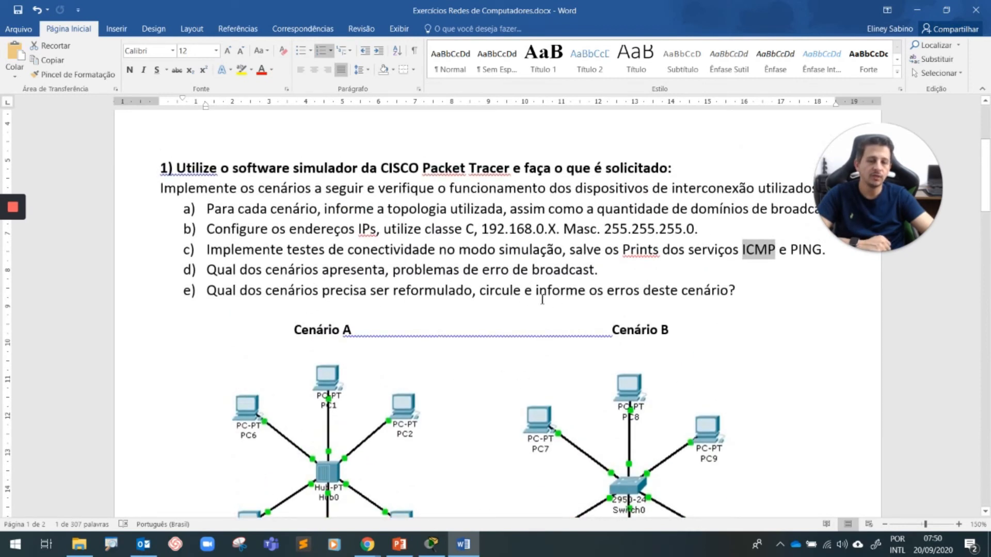
scroll(542, 299, "down", 11)
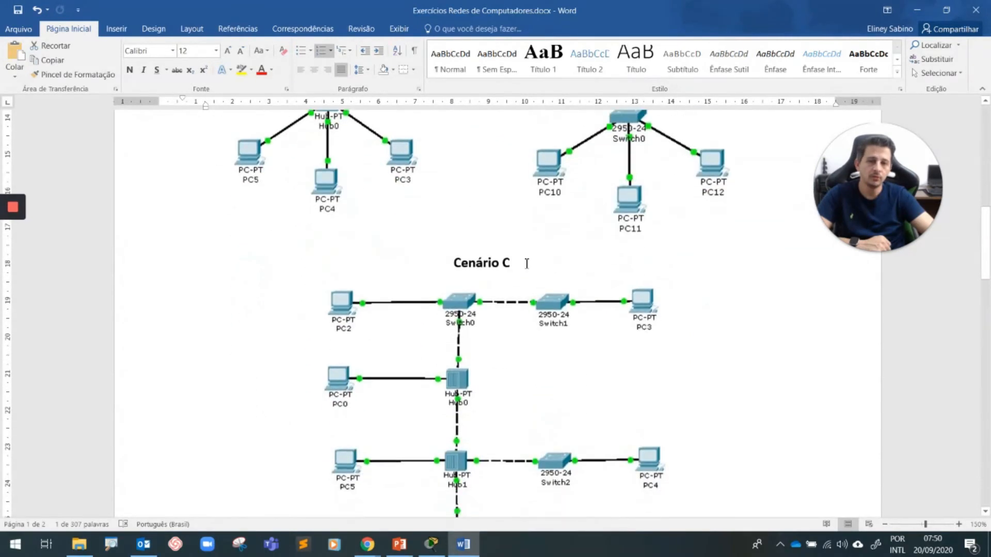
scroll(461, 328, "down", 3)
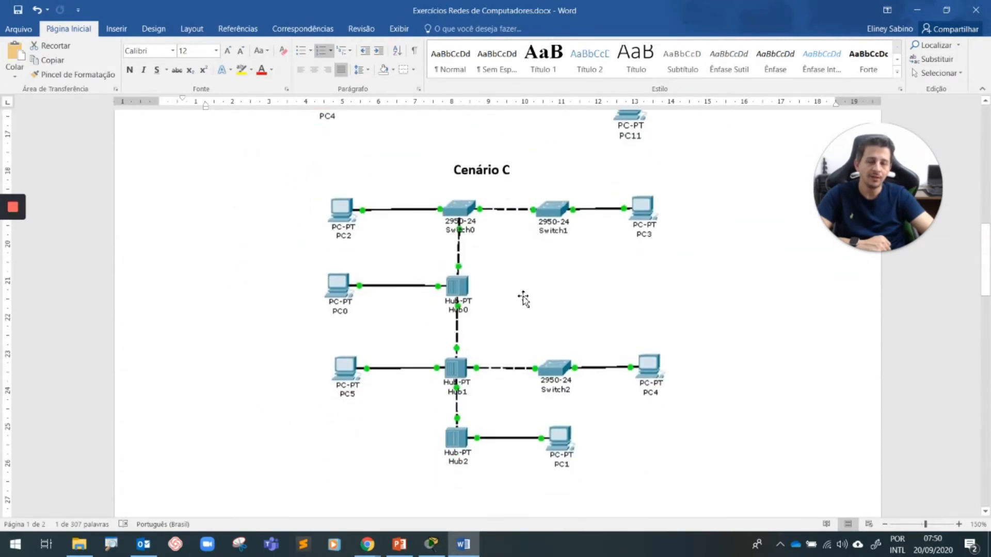
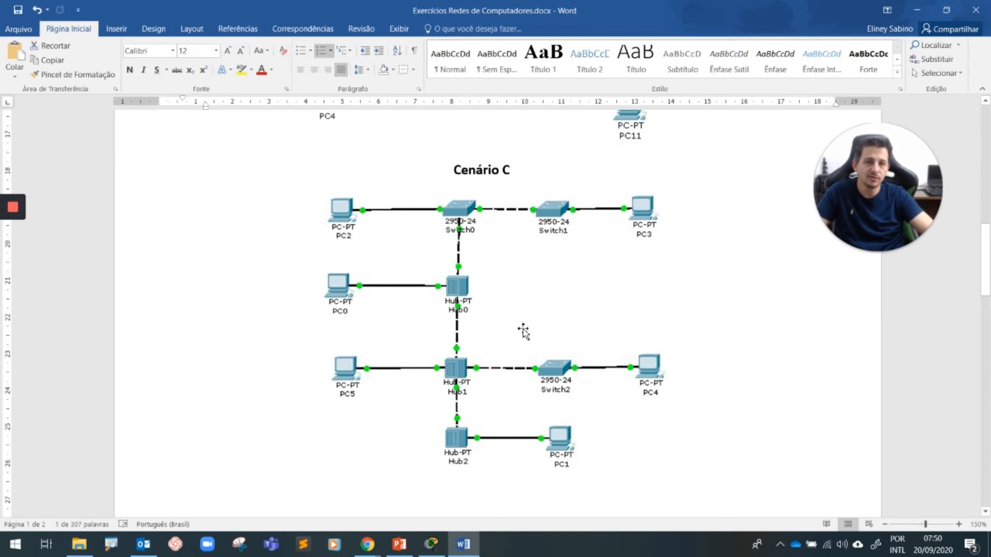
Step: Compare the Cenário A and Cenário B star diagrams with the mixed hub and switch topology of Cenário C in the exercise document
scroll(524, 333, "up", 5)
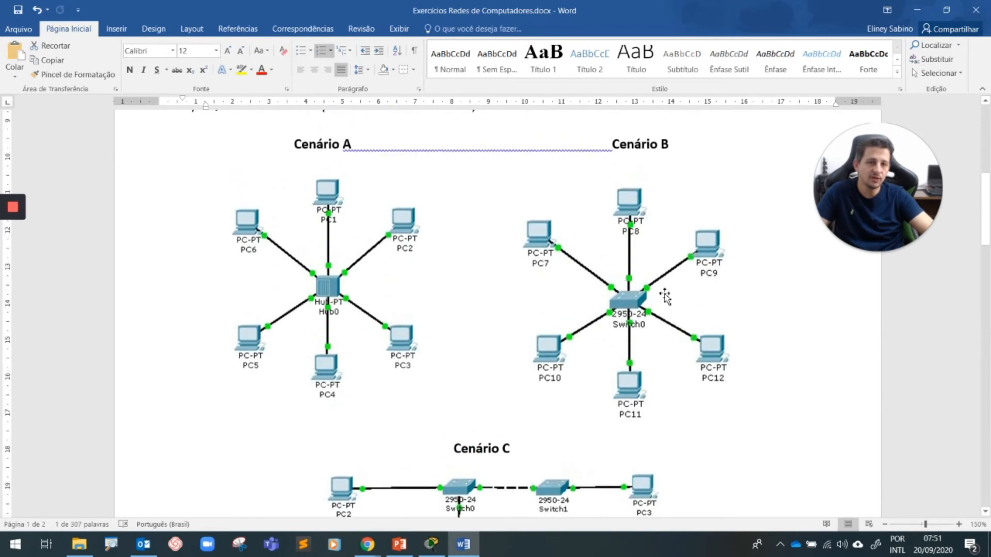
scroll(645, 294, "down", 3)
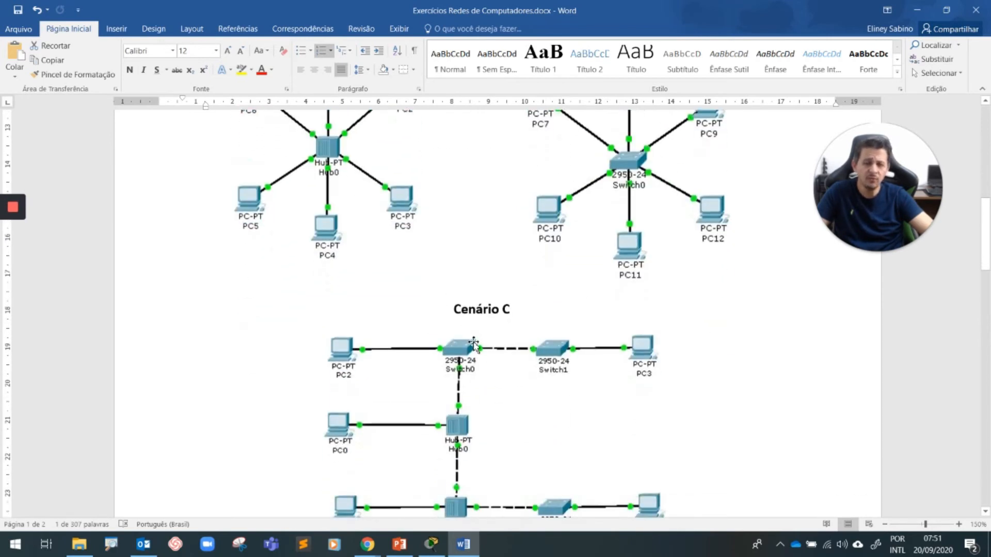
scroll(473, 342, "down", 2)
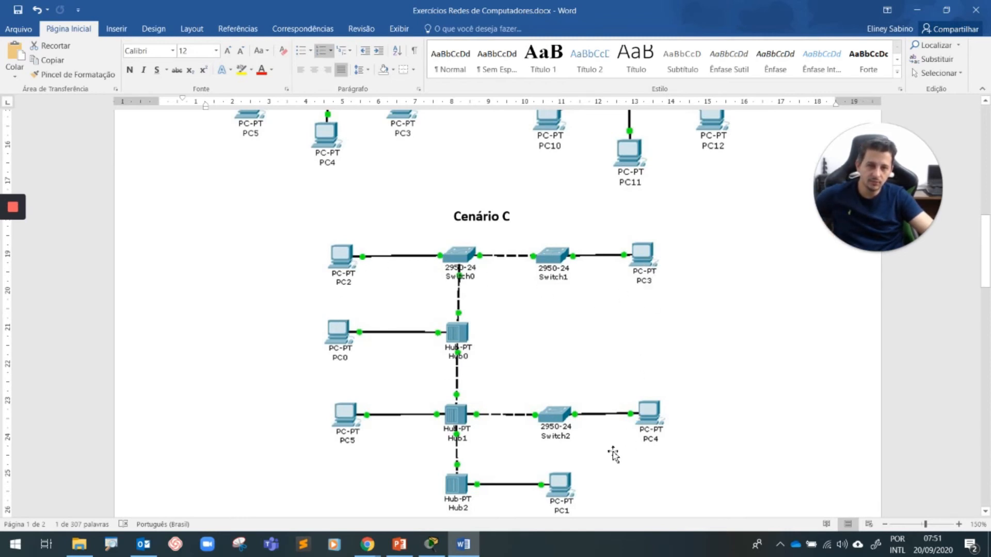
scroll(599, 354, "down", 2)
scroll(575, 300, "up", 5)
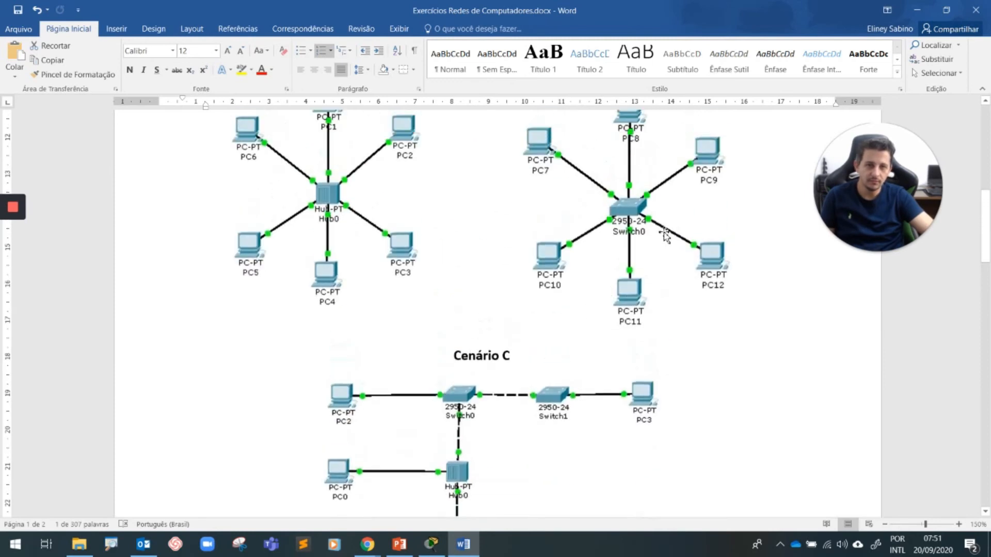
scroll(507, 302, "down", 3)
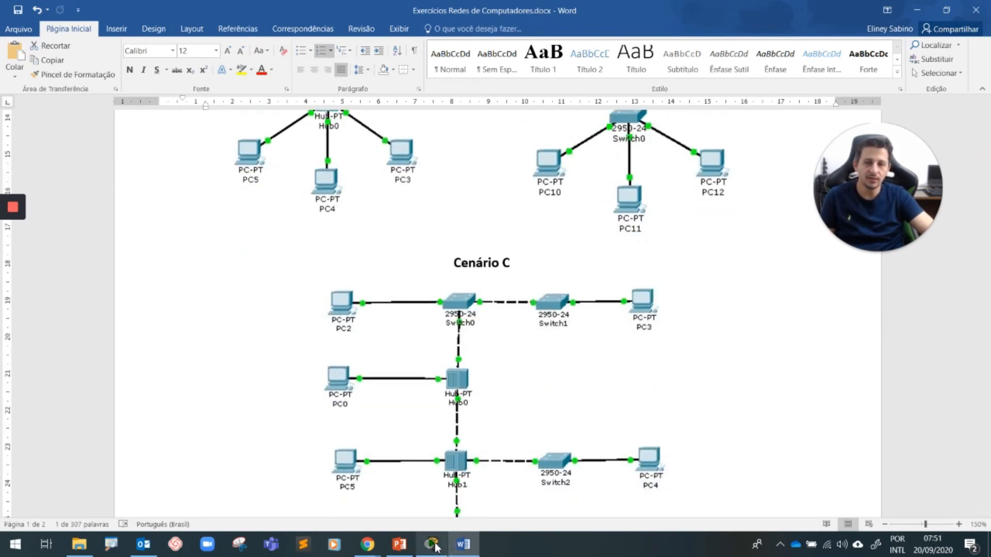
scroll(631, 267, "up", 6)
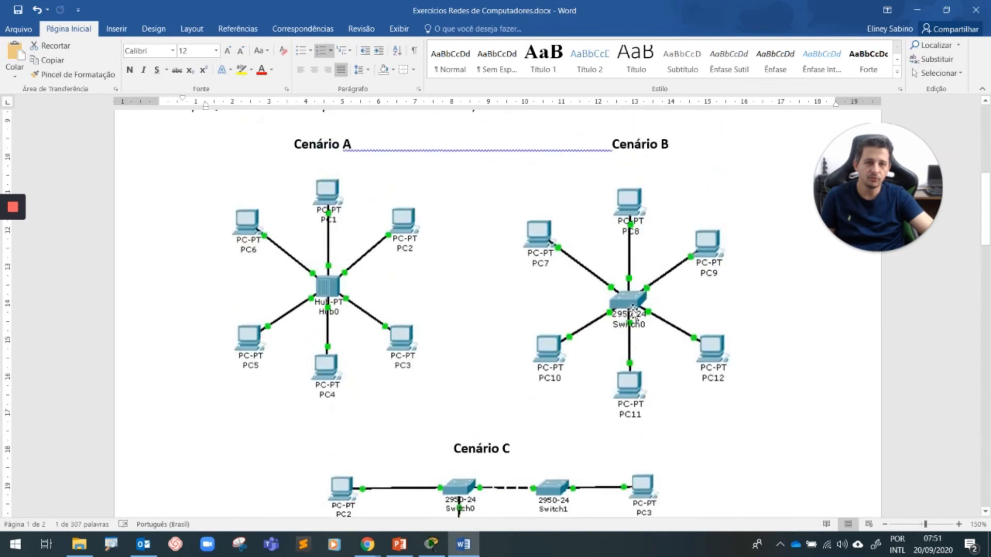
scroll(429, 382, "down", 4)
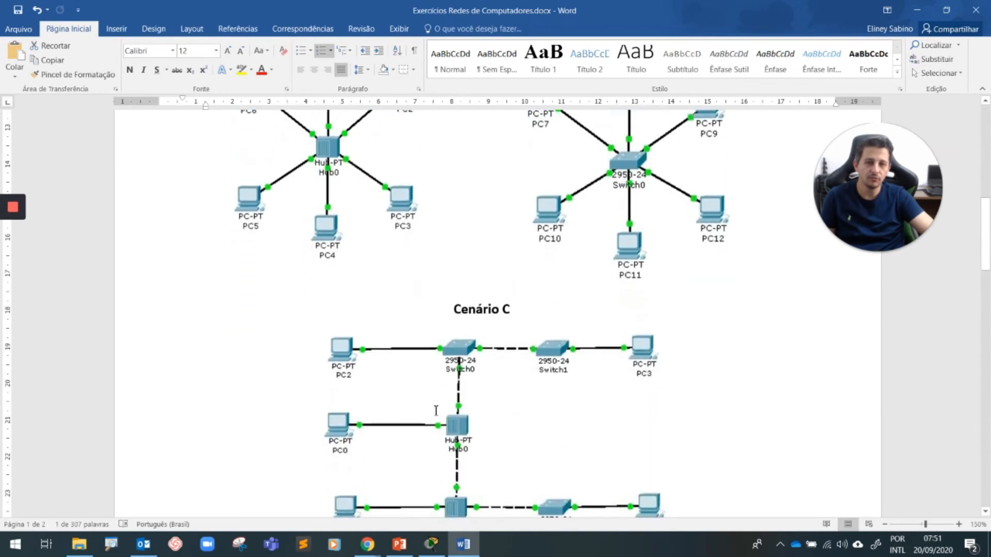
scroll(491, 380, "down", 3)
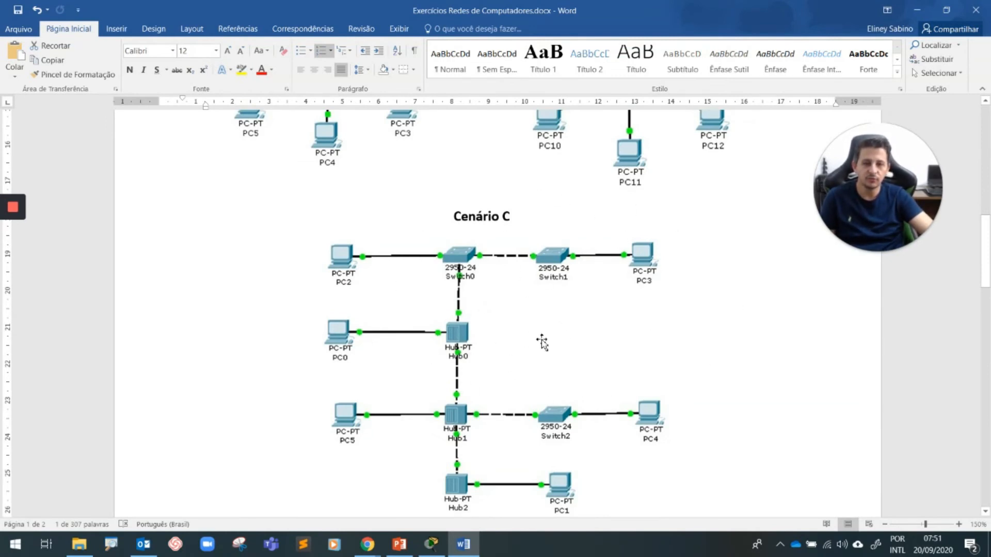
scroll(500, 274, "down", 3)
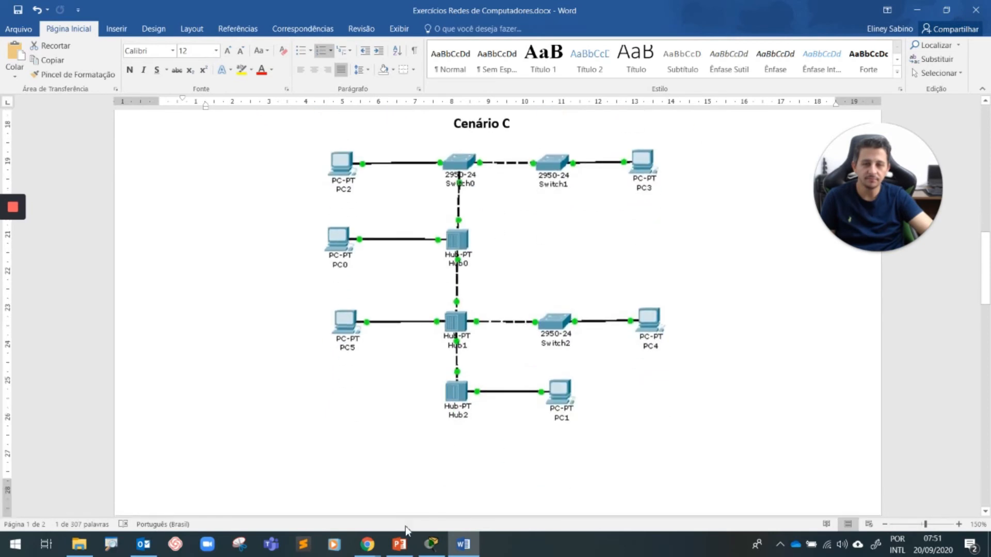
Step: Switch to Cisco Packet Tracer and delete the central Switch0 from the star topology
left_click(431, 544)
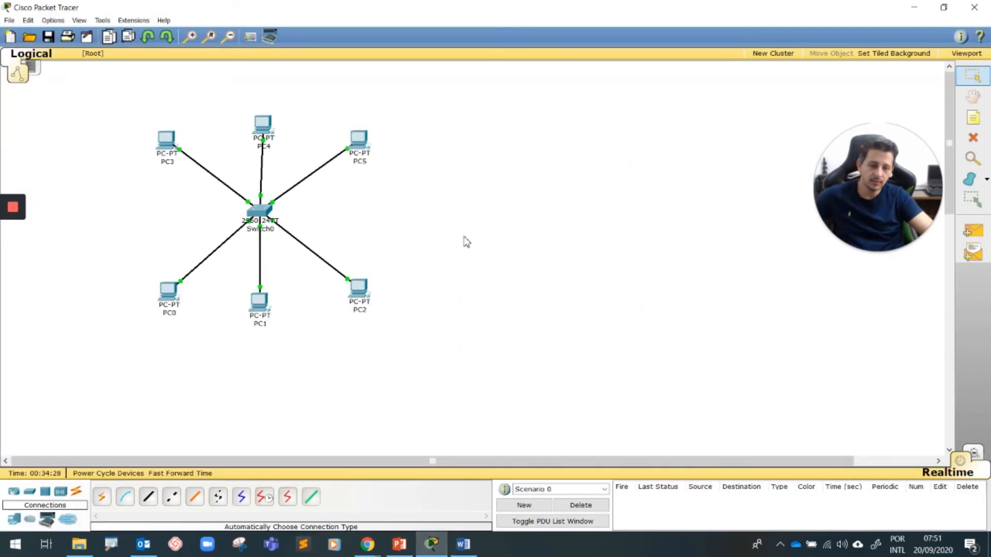
key("Delete")
left_click(268, 215)
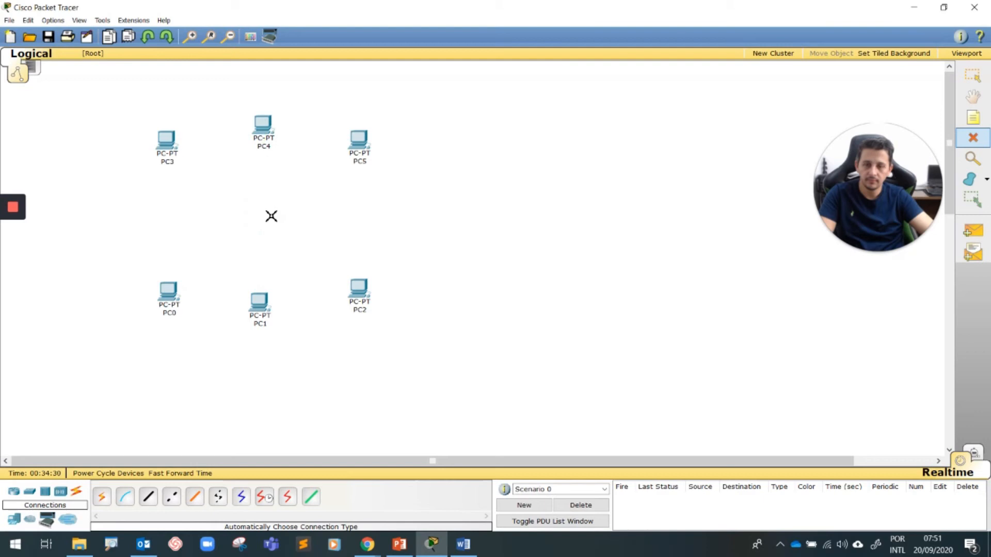
Step: Check the Cenário C diagram in Word, return to Packet Tracer, and spread out PC3, PC4 and PC5 to free space between them
left_click(469, 553)
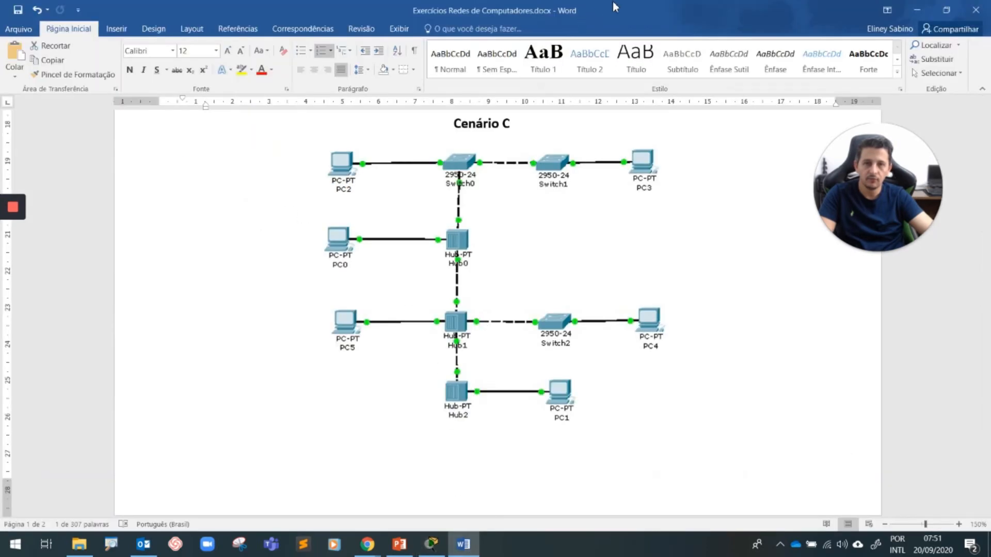
left_click(469, 554)
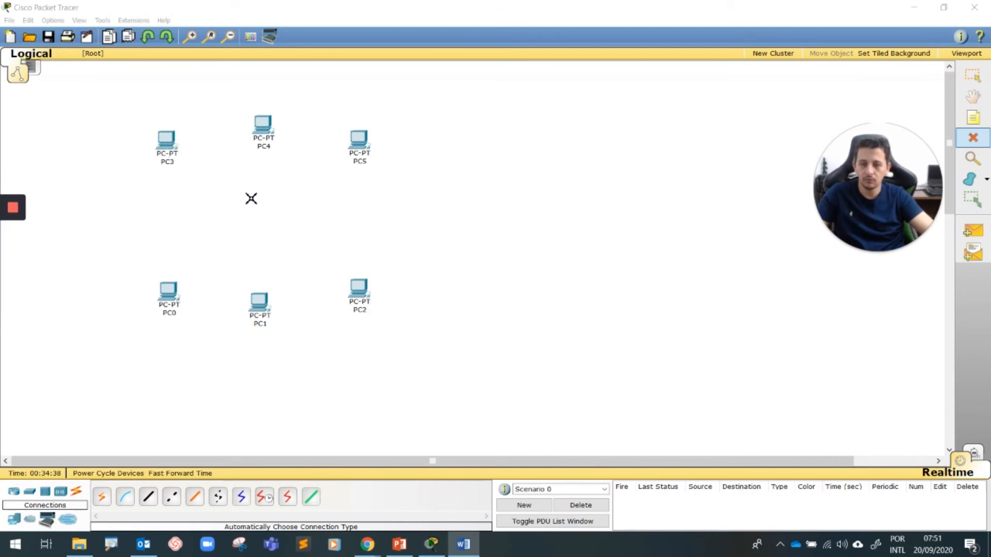
left_click(478, 216)
key("Escape")
mouse_move(173, 146)
left_mouse_down()
mouse_move(155, 130)
mouse_move(171, 126)
left_mouse_up()
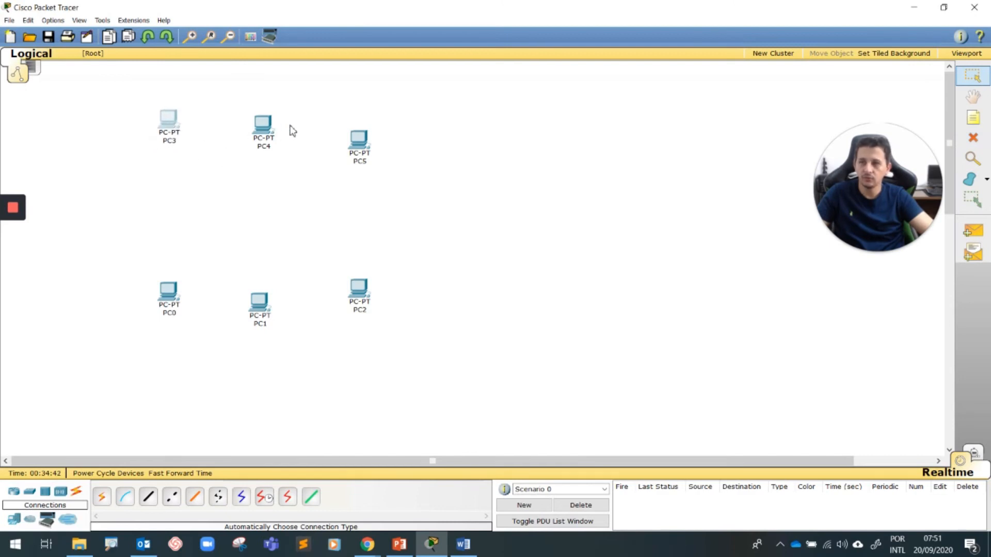
left_click_drag(361, 143, 329, 186)
left_click_drag(267, 127, 435, 118)
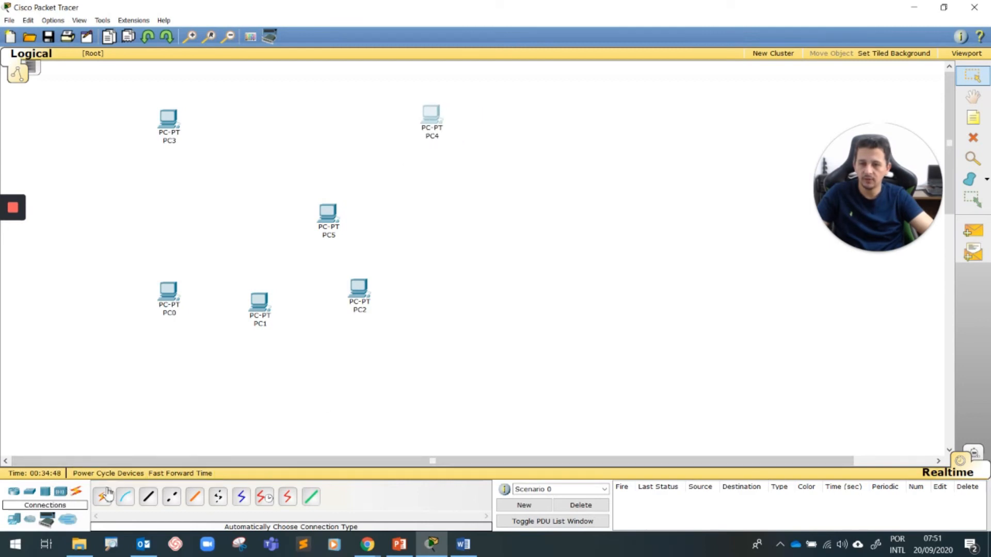
Step: Place a generic Hub-PT below the gap between PC3 and PC4, and arrange PC5 beside the hub and PC4 closer in
left_click(45, 491)
left_click(102, 499)
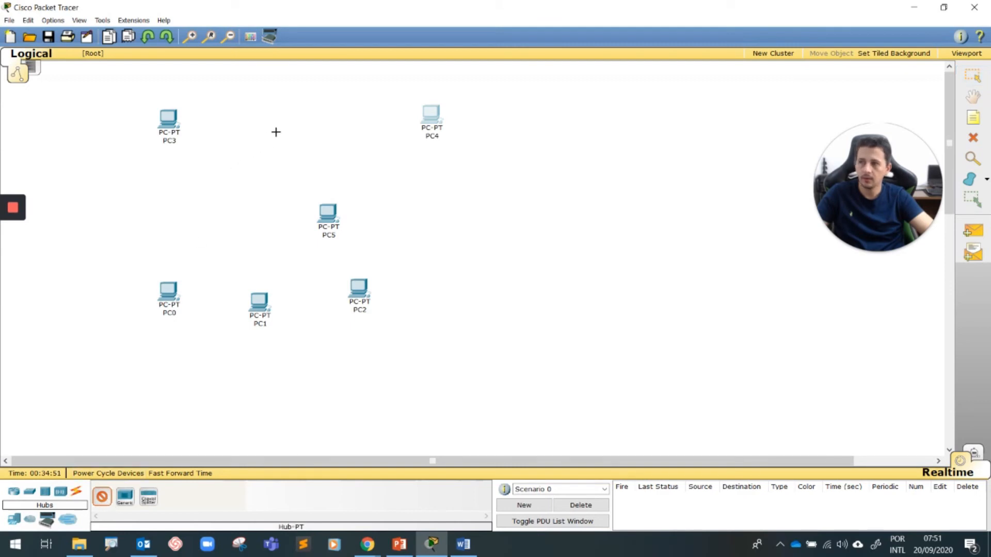
left_click(251, 200)
left_click_drag(328, 213, 168, 206)
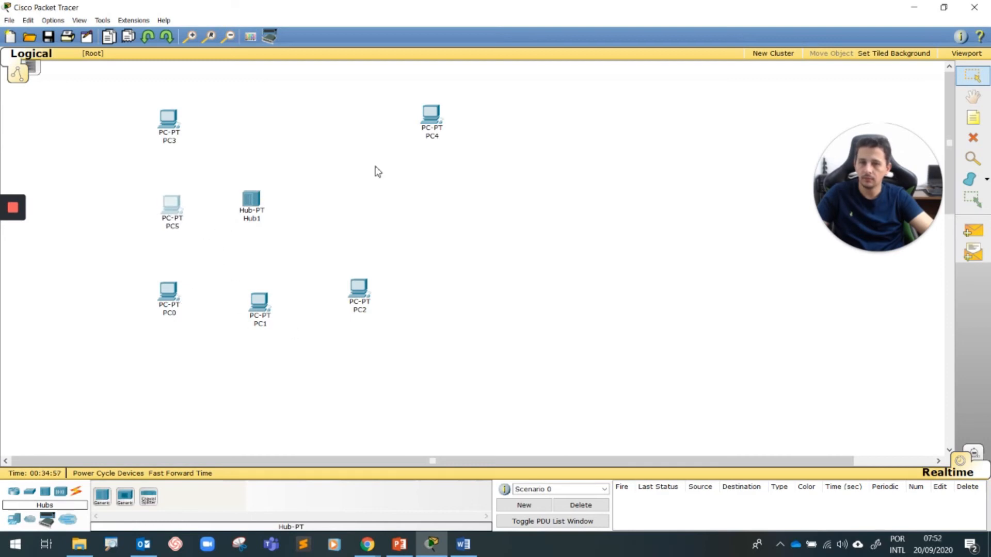
left_click_drag(421, 132, 391, 141)
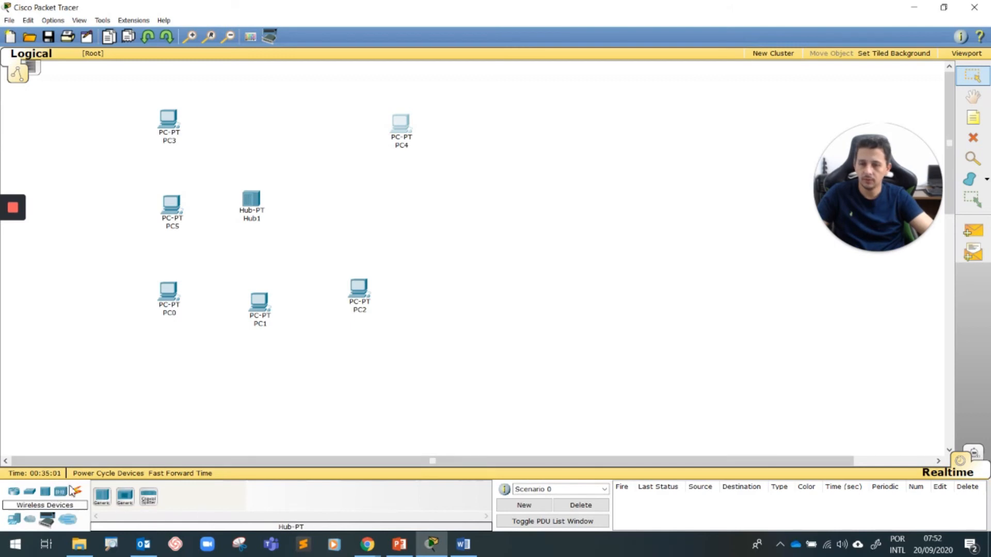
Step: Add two 2960-24TT switches between PC3 and PC4, aligning the four devices in one row
left_click(30, 492)
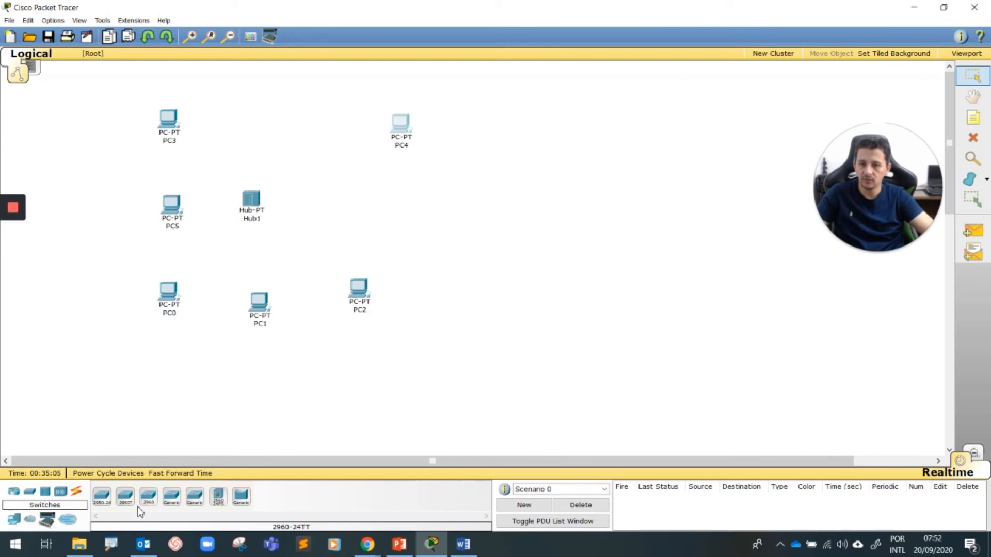
left_click(148, 496)
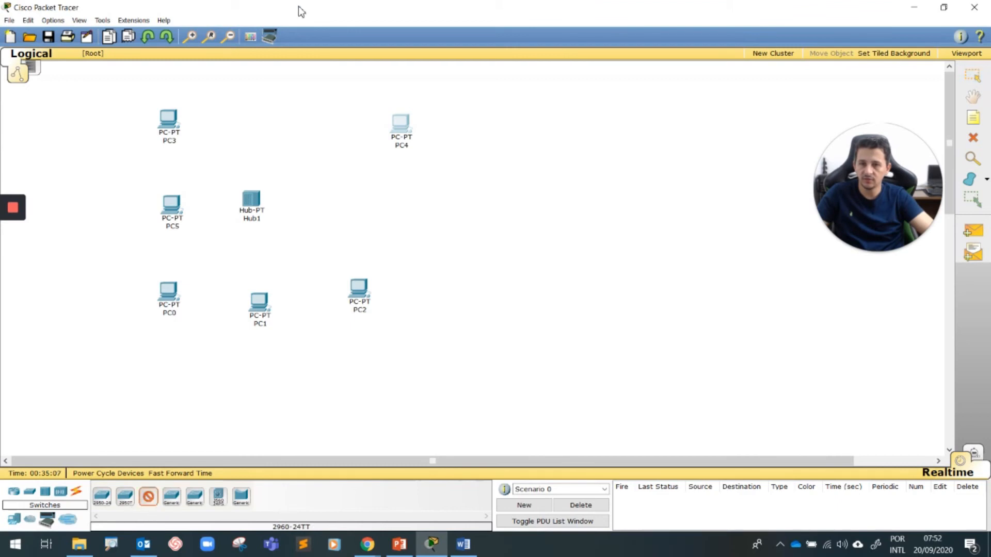
left_click(268, 125)
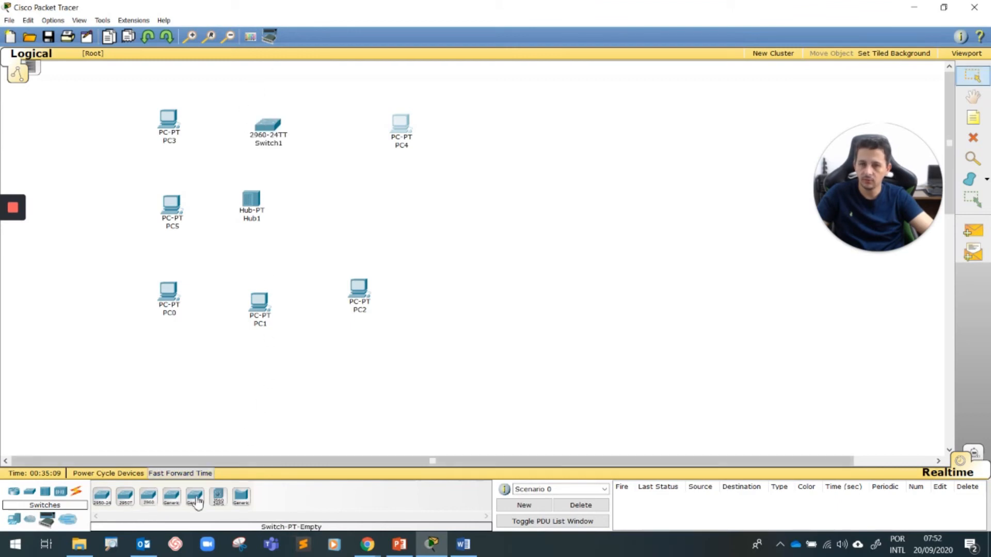
left_click(150, 500)
left_click(323, 129)
left_click_drag(269, 132, 255, 126)
left_click_drag(318, 140, 319, 126)
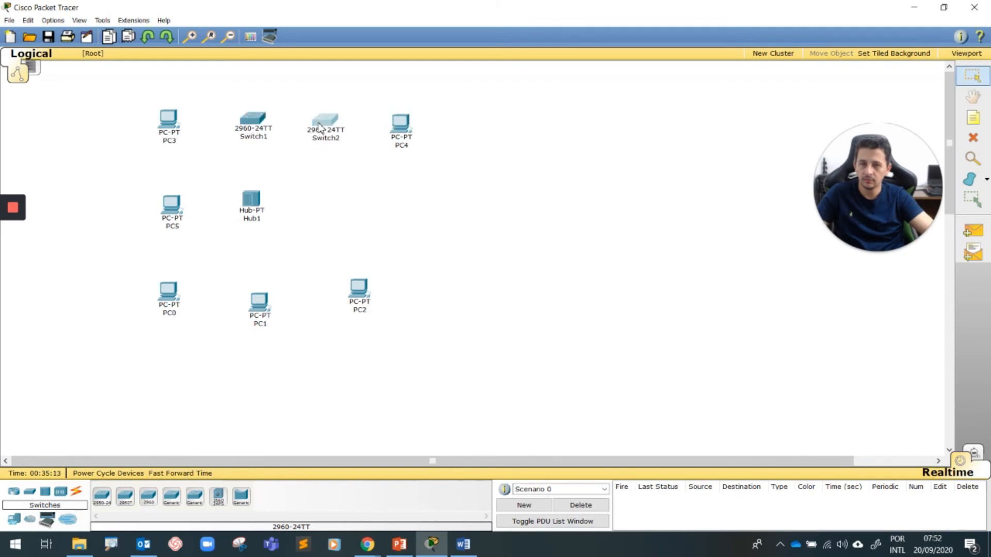
left_click_drag(394, 123, 397, 122)
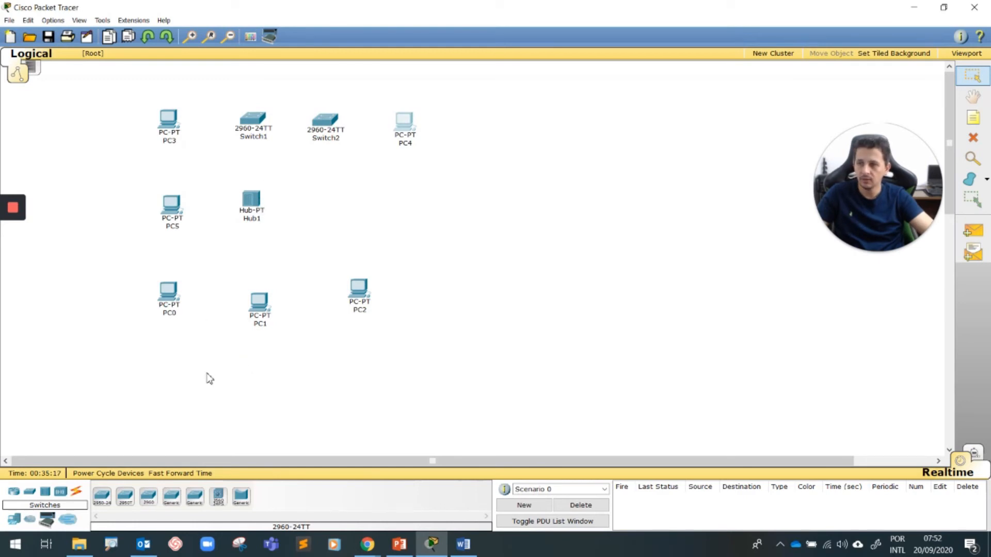
Step: Add two more generic Hub-PT devices, one beside PC0 and one below it, and position PC1 next to the lowest hub
left_click_drag(255, 311, 301, 362)
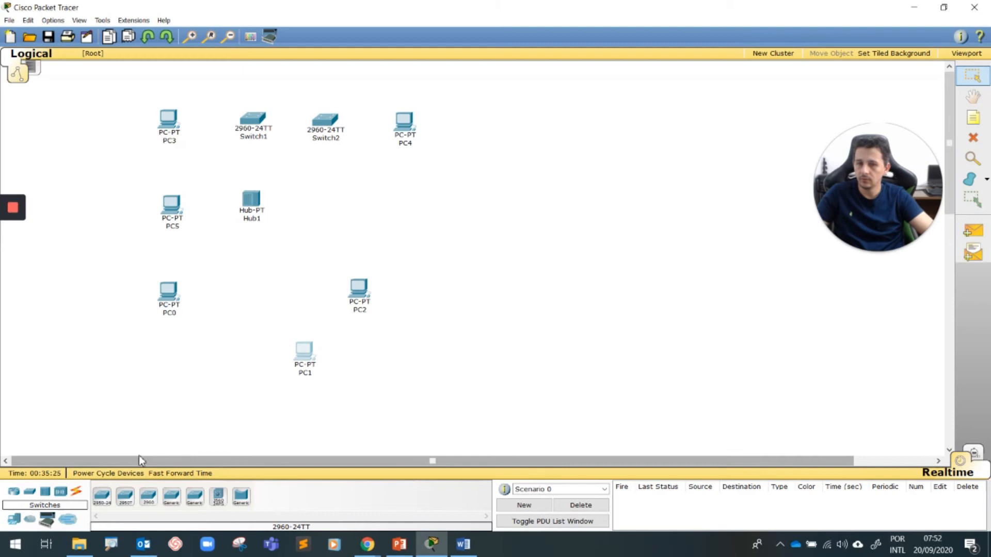
left_click(46, 493)
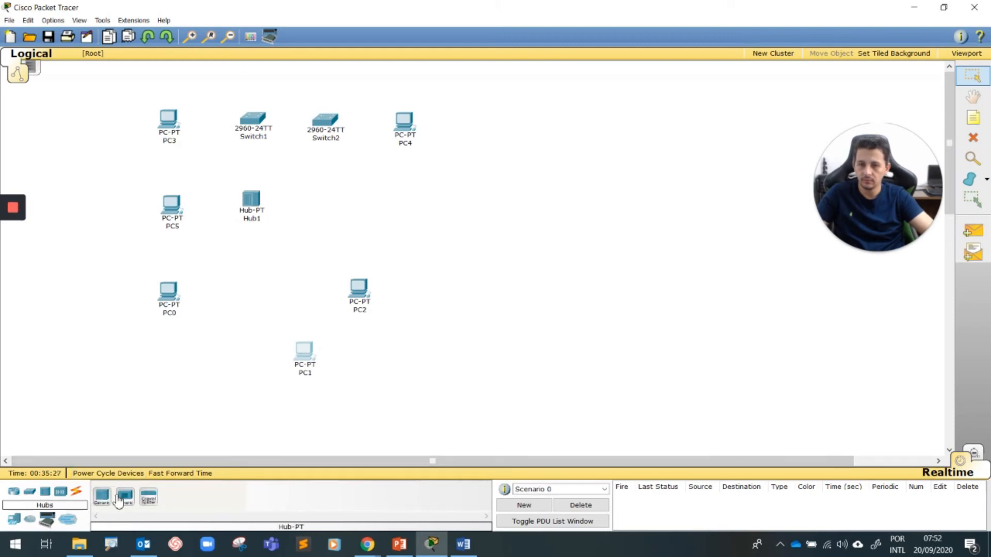
left_click(102, 496)
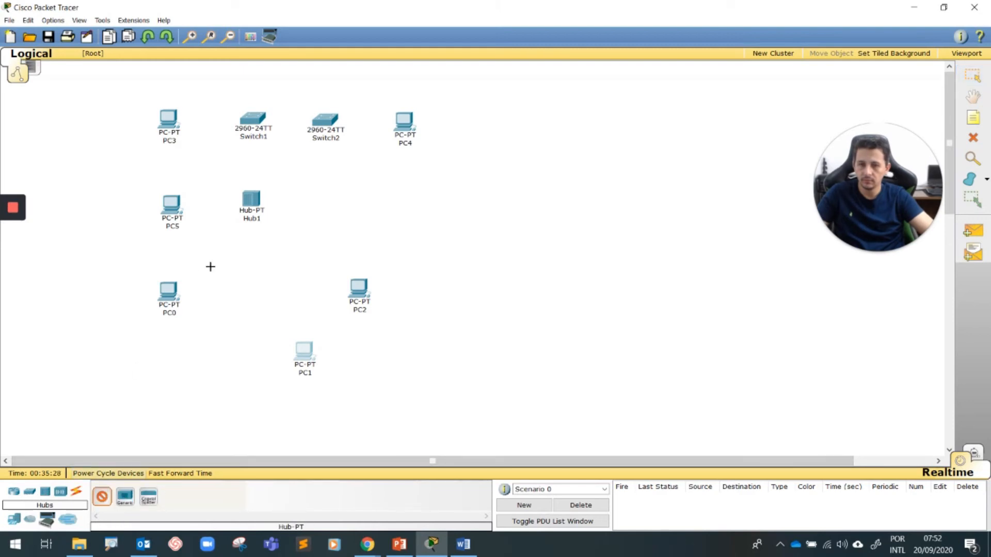
left_click(246, 299)
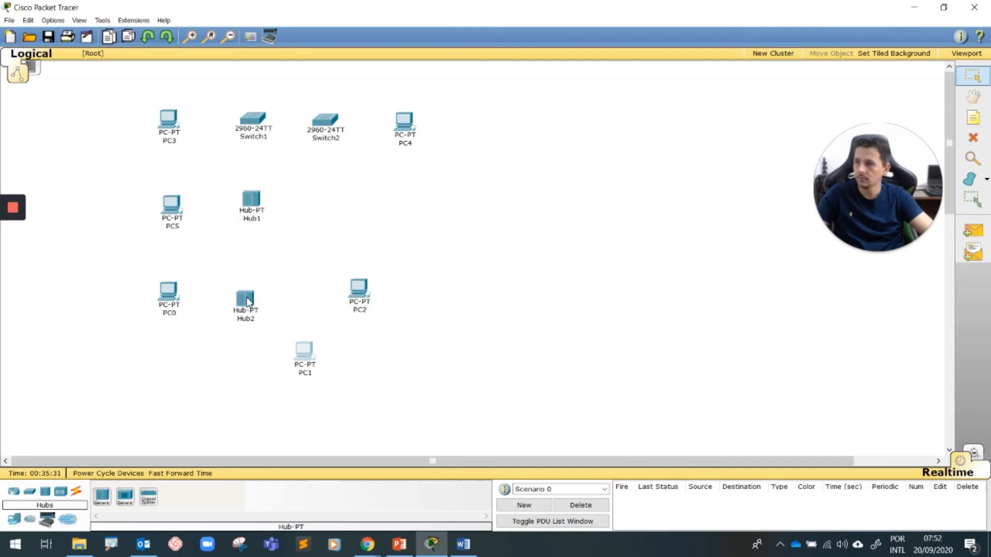
left_click(109, 499)
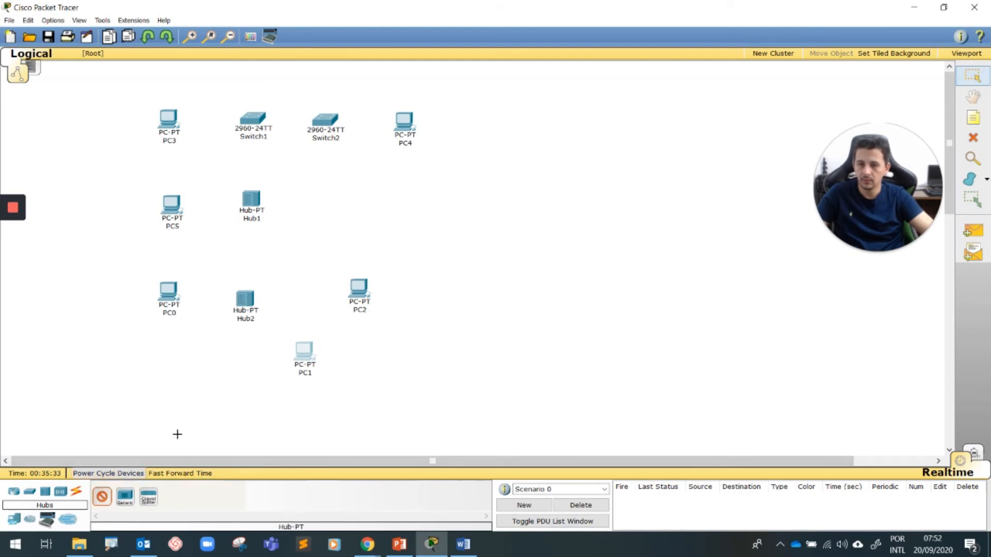
left_click(242, 367)
left_click_drag(303, 363, 323, 379)
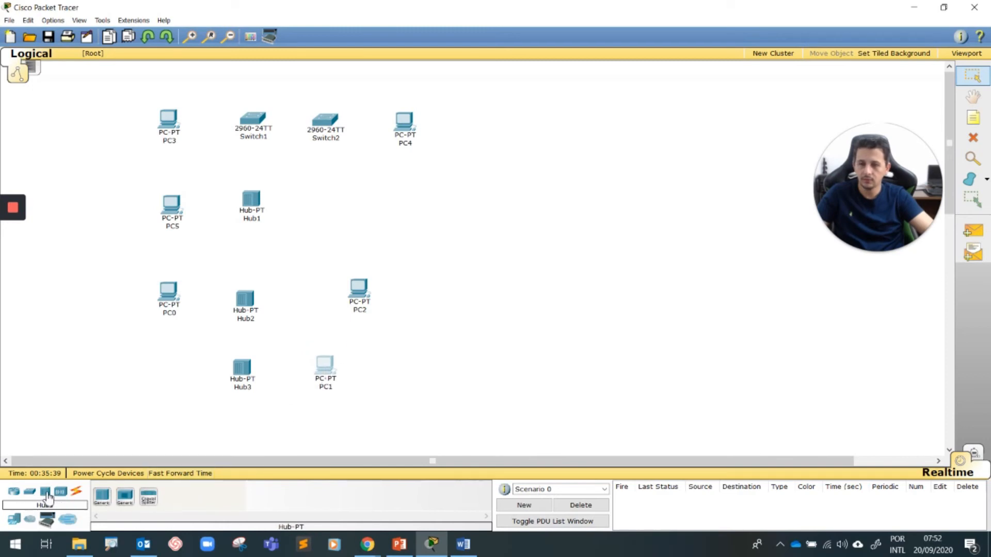
Step: Place a third 2960-24TT switch beside Hub2 and move PC2 to the far side of that switch
left_click(30, 491)
left_click(148, 497)
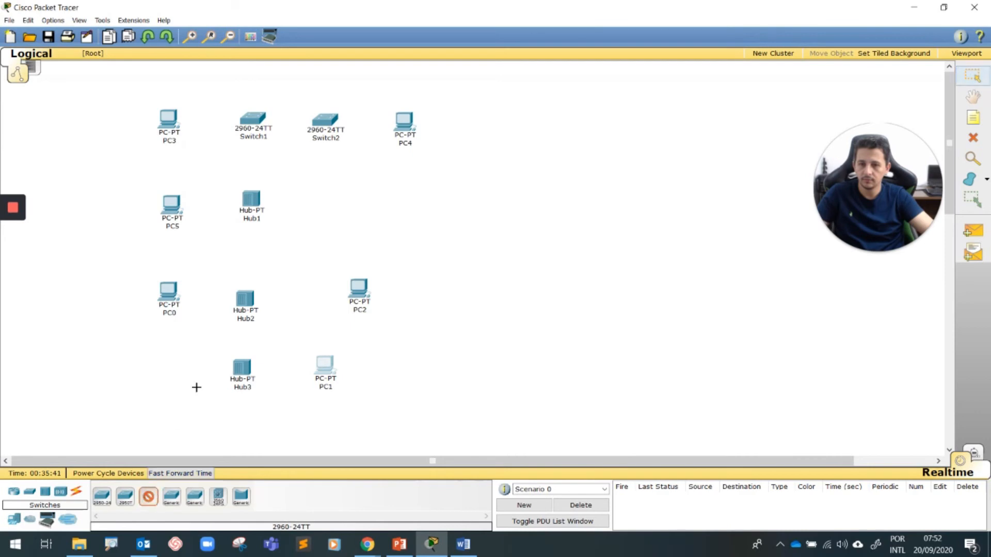
left_click(332, 303)
left_click_drag(362, 298, 411, 312)
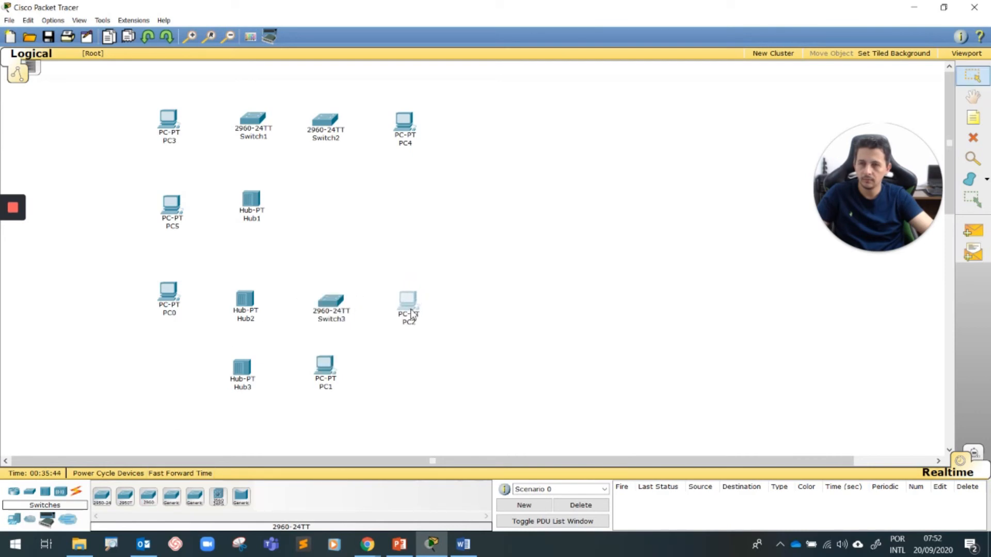
left_click(326, 367)
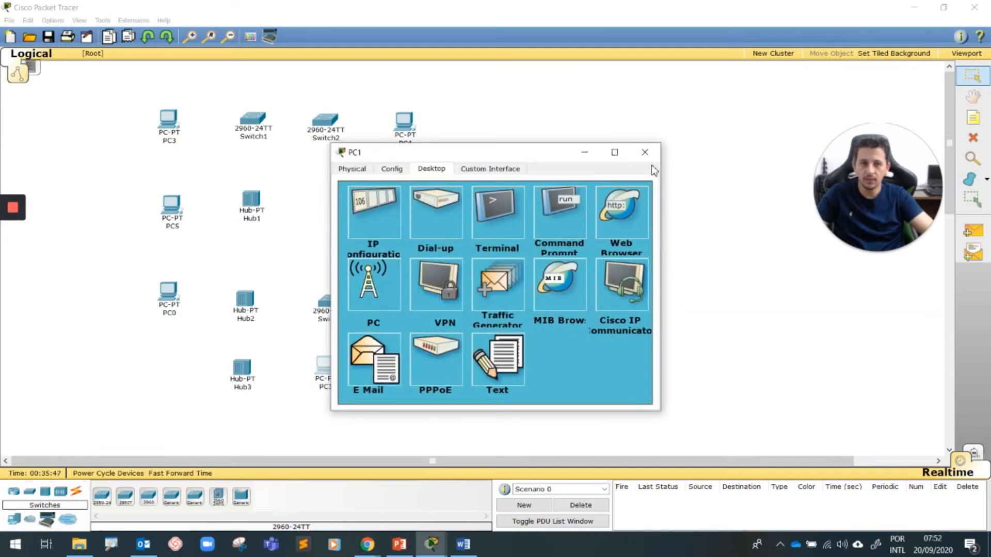
left_click(645, 151)
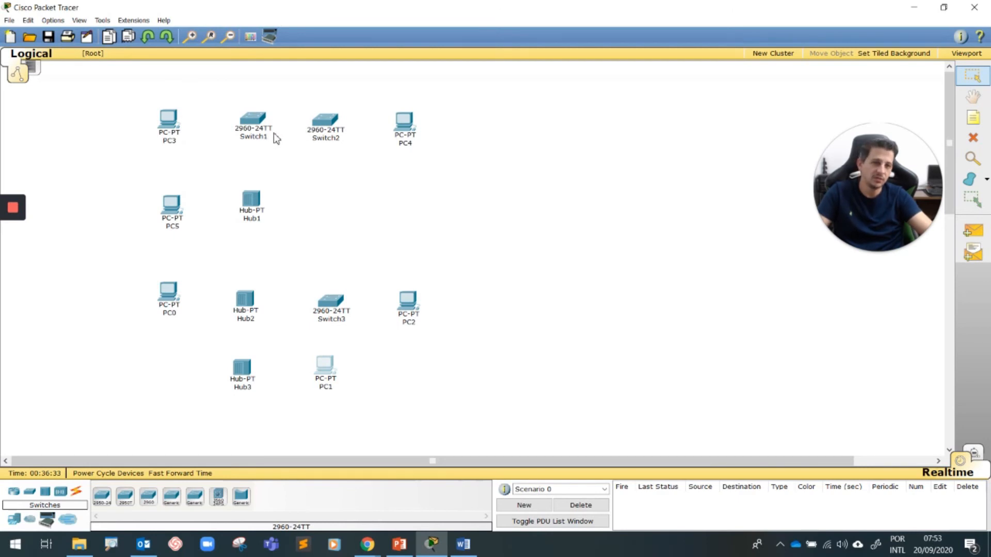
mouse_move(275, 138)
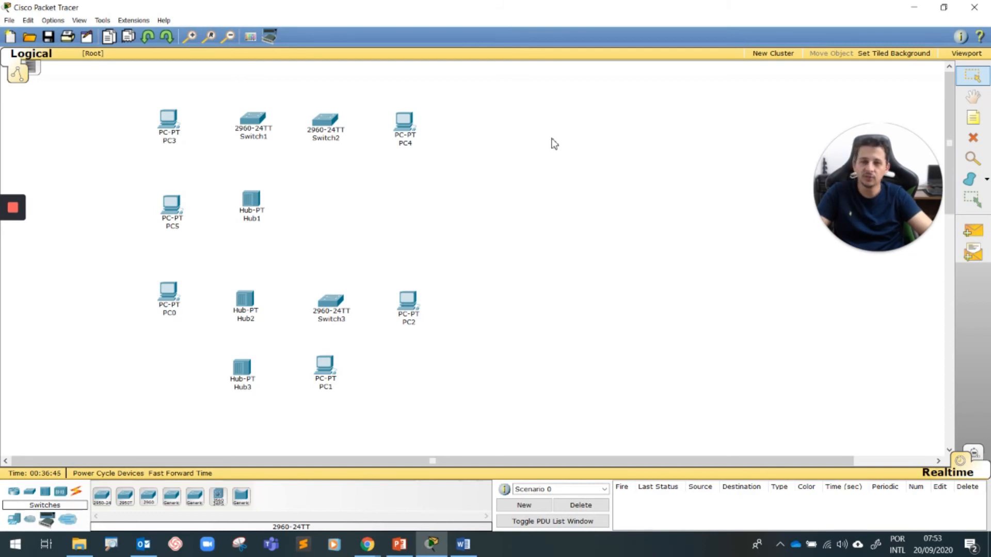
mouse_move(239, 126)
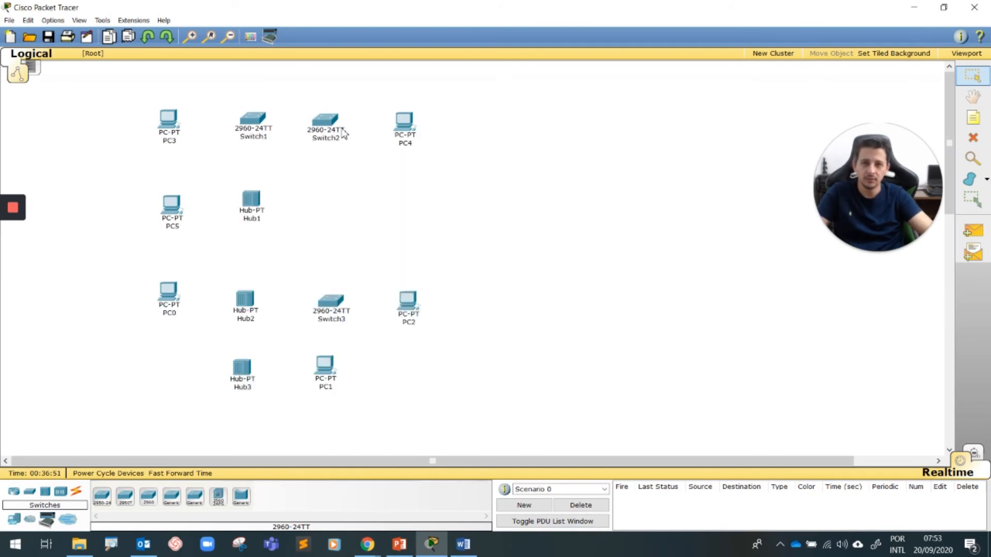
Step: Connect Switch1 to Switch2 with an automatically chosen cable type
mouse_move(339, 135)
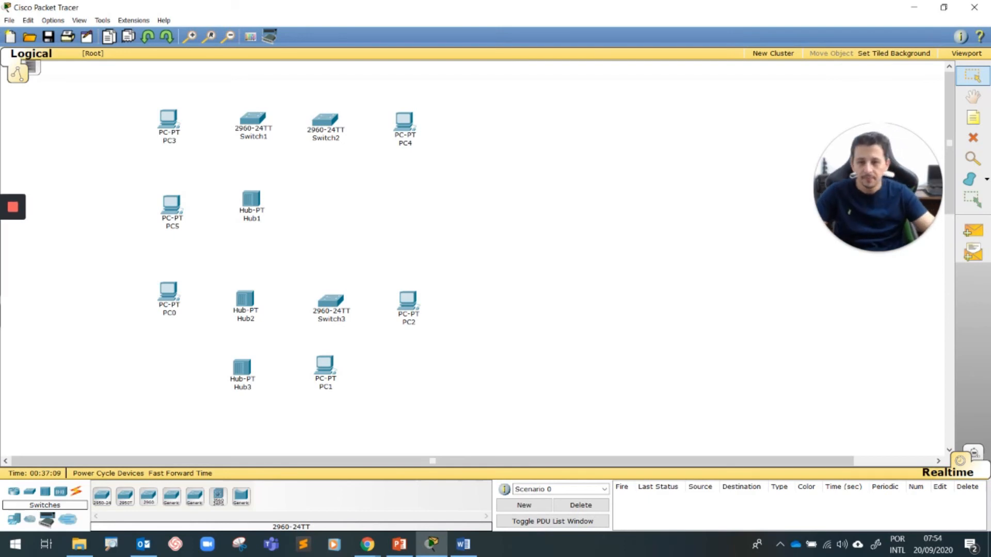
left_click(76, 491)
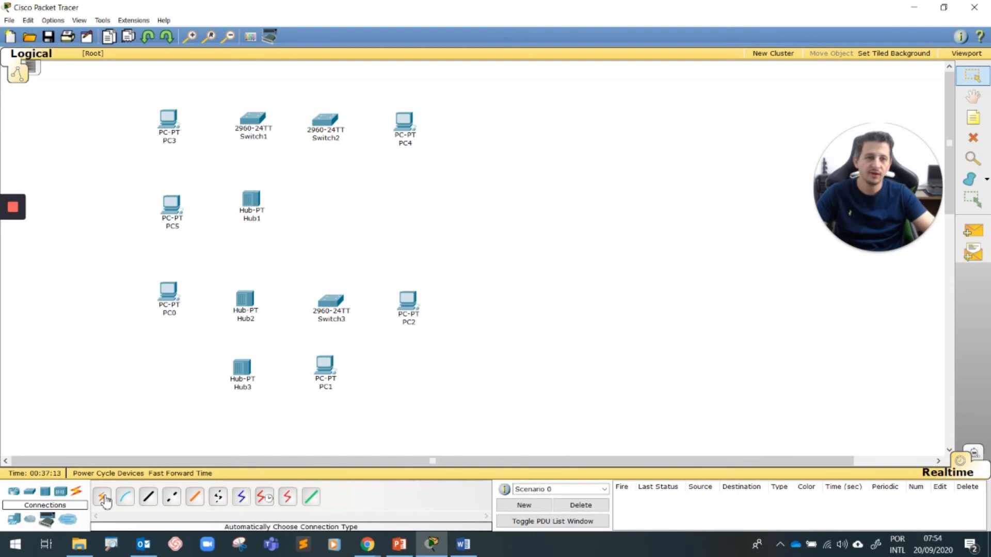
left_click(104, 498)
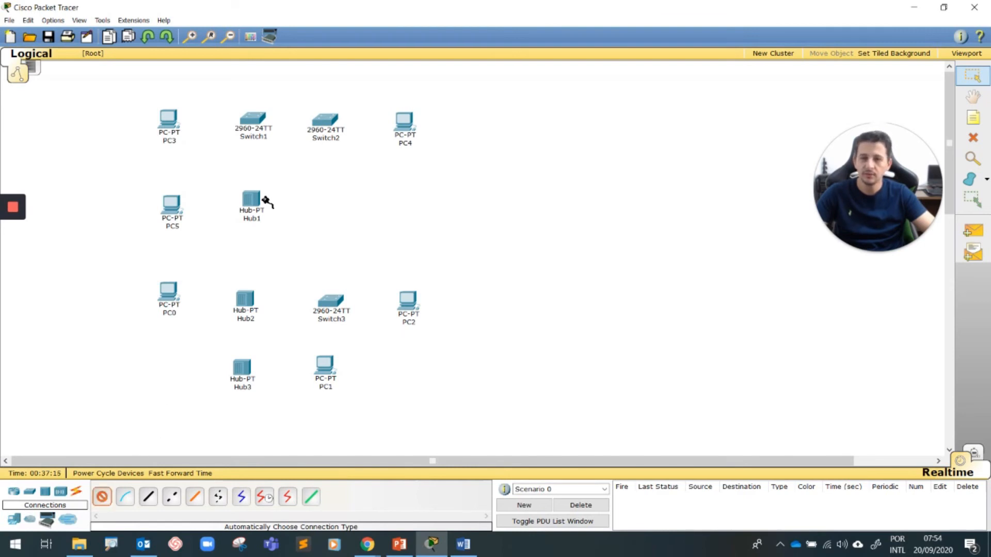
left_click(251, 122)
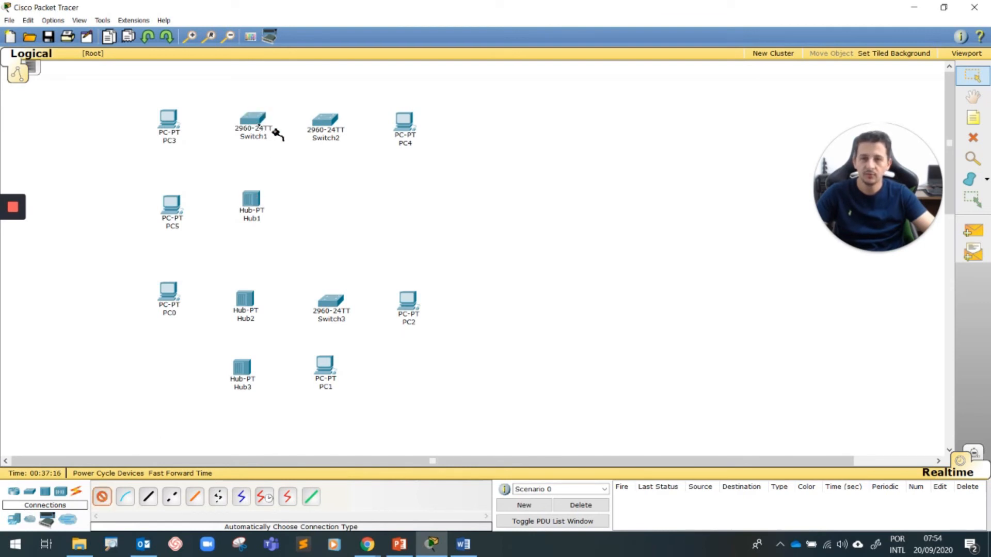
left_click(323, 121)
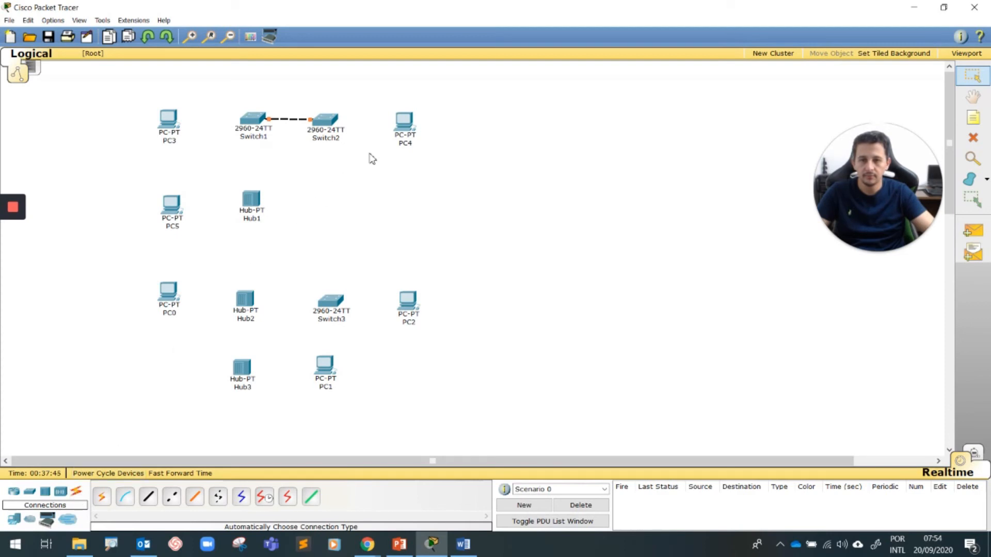
Step: Connect Switch2 to PC4 with an automatically chosen cable
left_click(328, 120)
left_click(636, 159)
left_click(102, 496)
left_click(328, 125)
left_click(405, 122)
Step: Connect Switch1 to both PC3 and Hub1 with automatically chosen cables
left_click(101, 498)
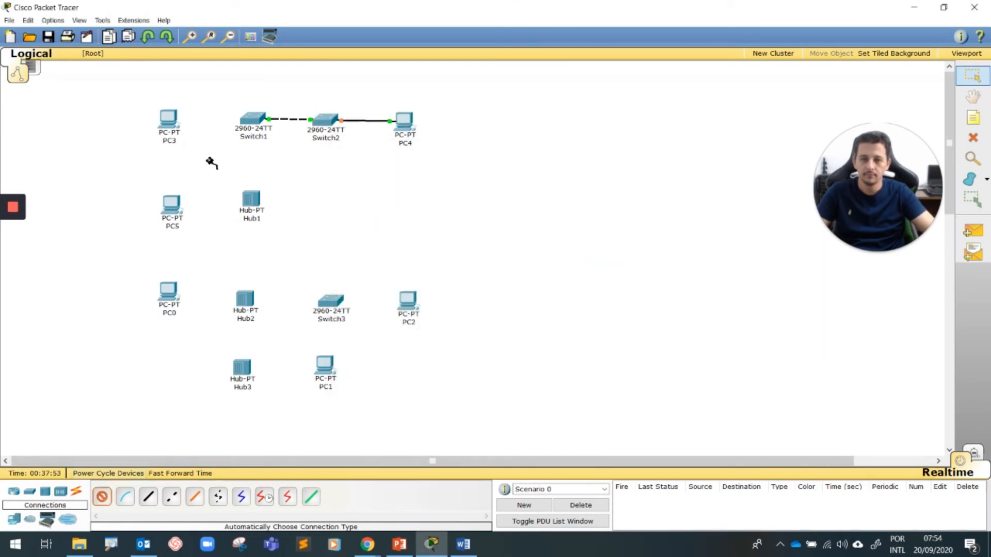
left_click(252, 122)
left_click(171, 121)
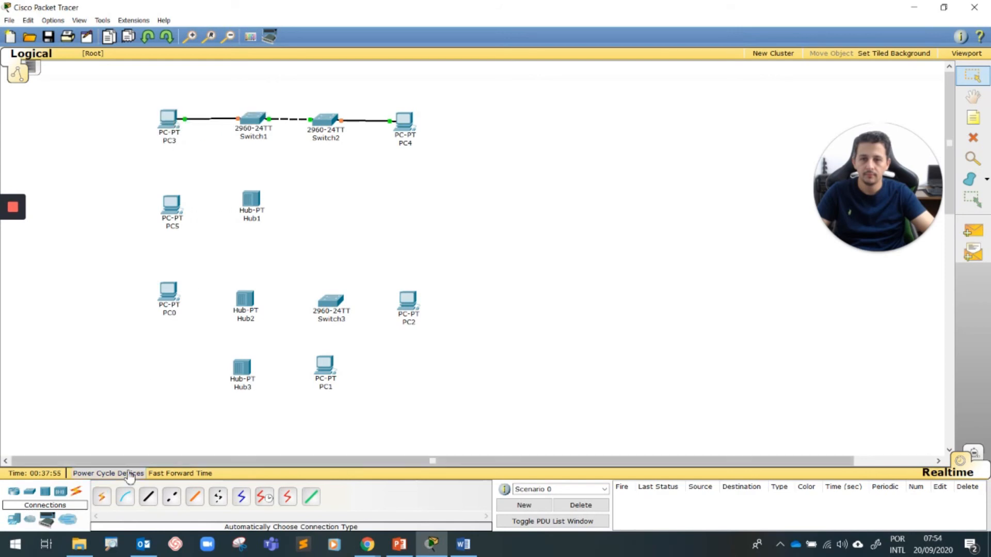
left_click(102, 497)
left_click(256, 126)
left_click(251, 199)
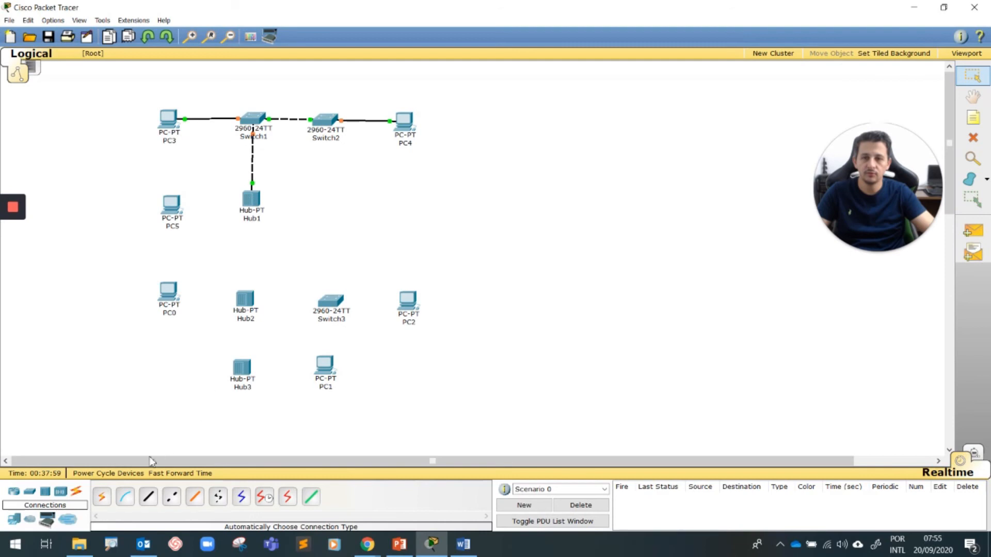
Step: Connect PC5 to Hub1 and PC0 to Hub2 with automatically chosen cables
left_click(102, 496)
left_click(183, 208)
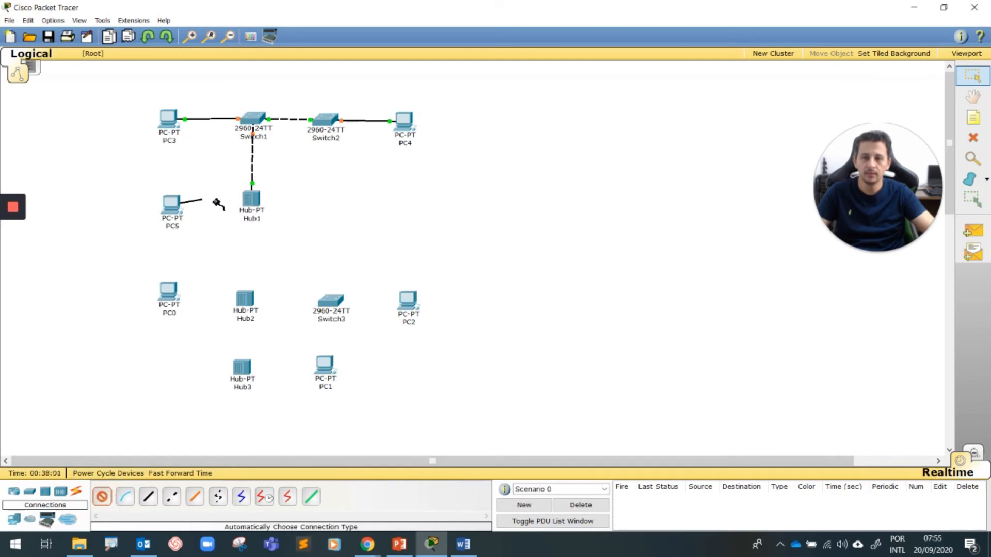
left_click(251, 199)
left_click(101, 497)
left_click(177, 291)
left_click(243, 302)
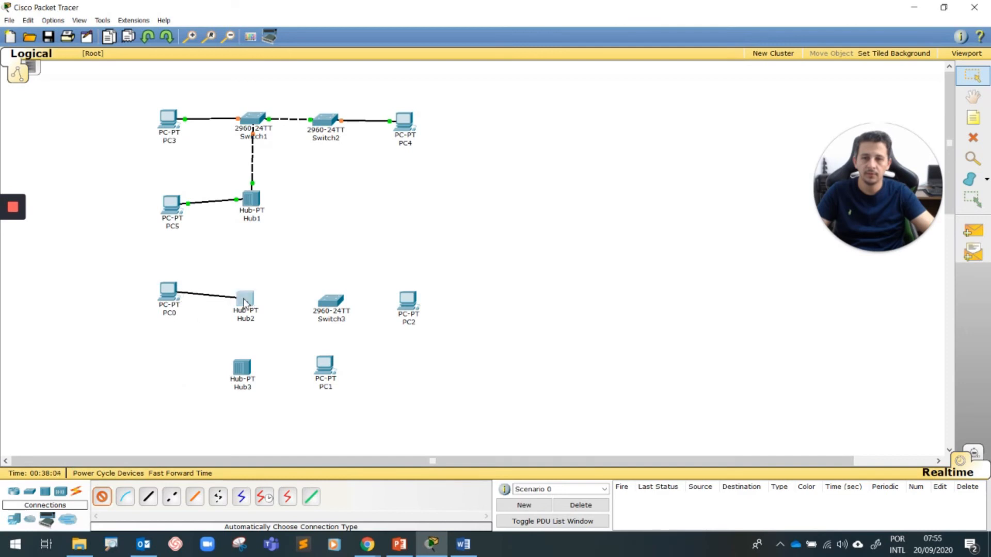
Step: Connect Hub2 to Switch3 and Hub1 to Hub2 with automatically chosen cables
left_click(257, 305)
left_click(332, 300)
left_click(101, 497)
left_click(253, 203)
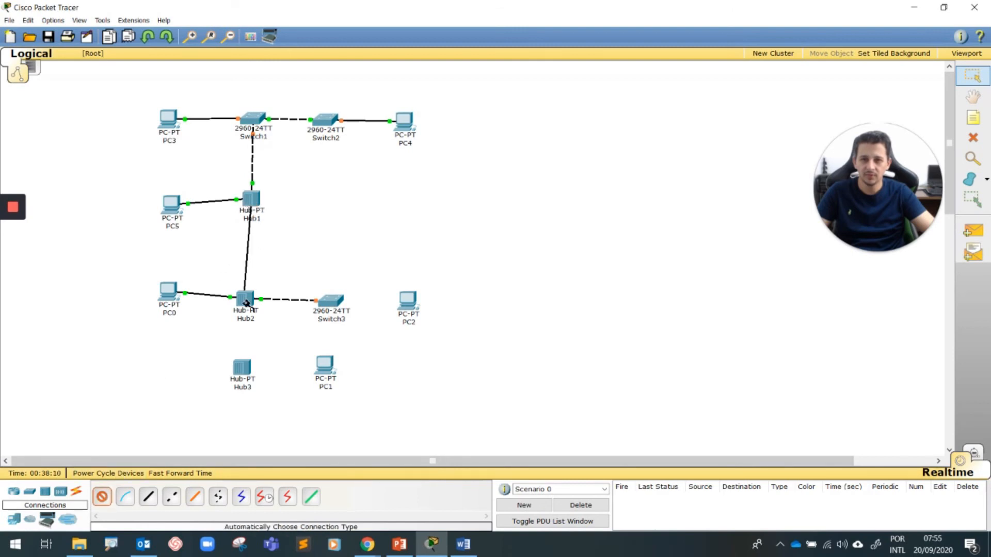
left_click(247, 299)
Step: Level PC0 and PC5 with their hubs, and adjust the spacing of Switch2, PC3 and Switch1 in the upper row
left_click_drag(168, 302, 166, 311)
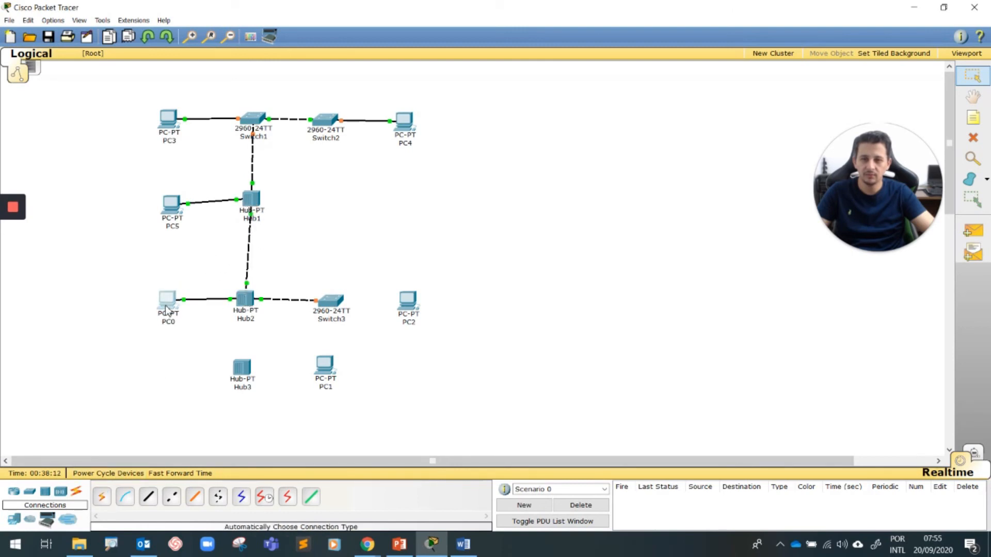
left_click_drag(175, 215, 171, 209)
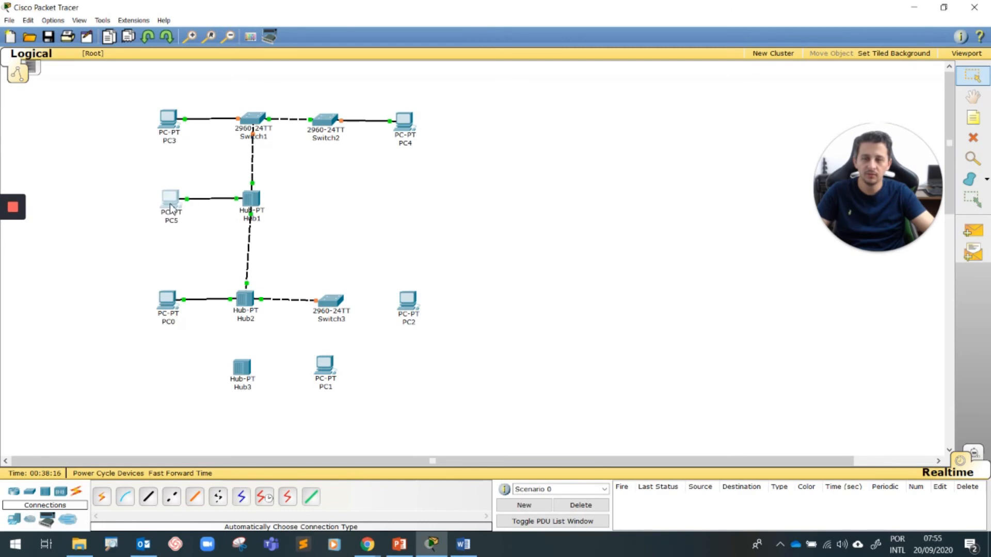
left_click_drag(325, 120, 331, 120)
left_click_drag(171, 134, 155, 133)
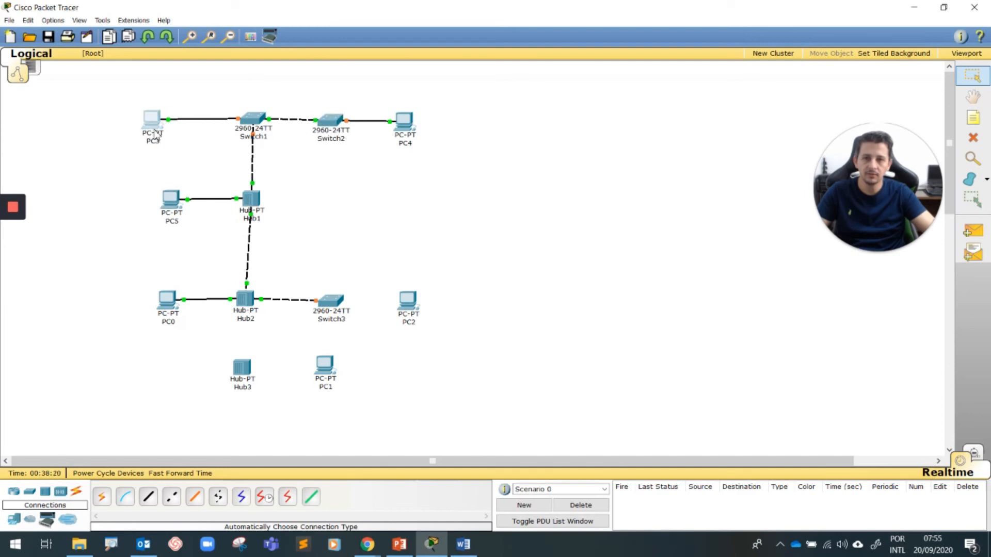
left_click_drag(240, 126, 246, 130)
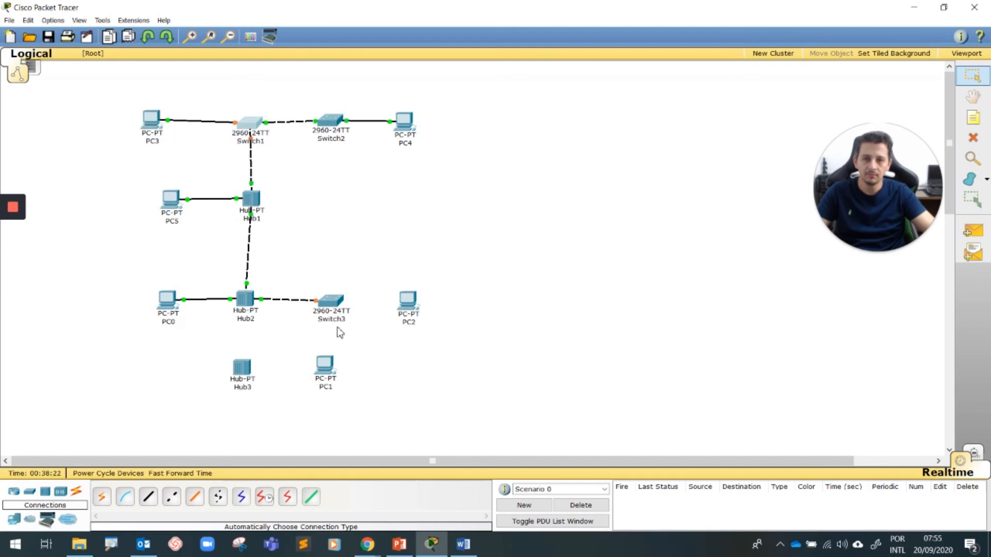
Step: Connect Switch3 to PC2 with an automatically chosen cable, leaving no device window open
left_click(101, 499)
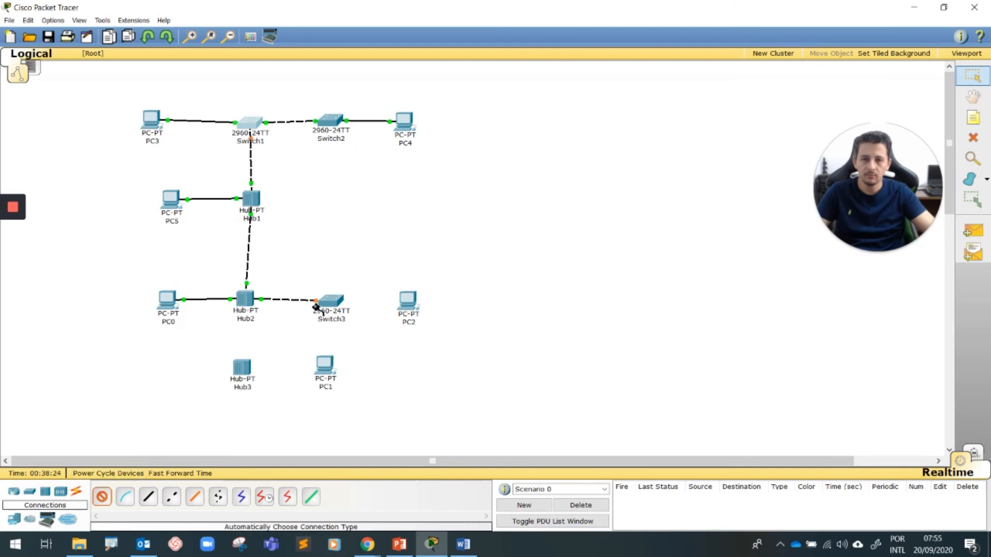
left_click(333, 304)
left_click(406, 302)
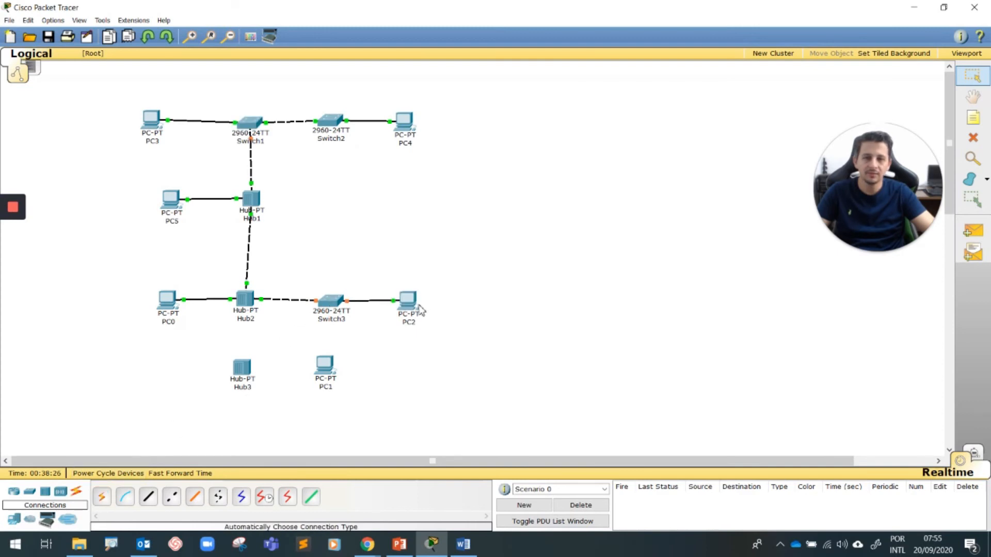
left_click(408, 301)
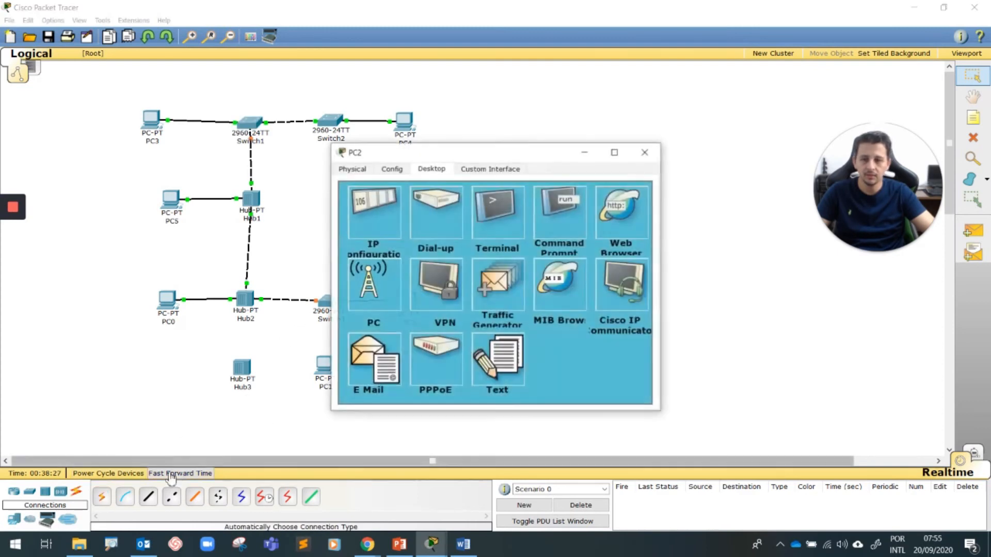
left_click(644, 152)
Step: Connect Hub2 to Hub3 and Hub3 to PC1 with automatically chosen cables
left_click(102, 497)
left_click(245, 299)
left_click(244, 367)
left_click(101, 497)
left_click(248, 372)
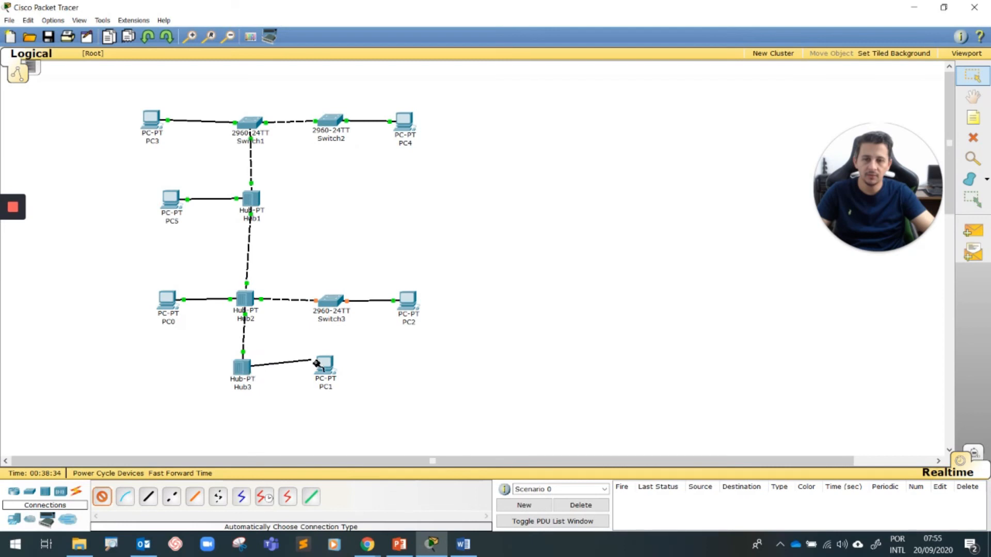
left_click(325, 366)
Step: Align PC3, PC5 and PC0 in one column, Switch1, Hub2 and Hub3 under each other, and nudge Switch3 and PC1 to match
left_click_drag(253, 129, 253, 127)
mouse_move(146, 126)
left_mouse_down()
mouse_move(119, 124)
mouse_move(142, 125)
left_mouse_up()
left_click_drag(178, 212, 154, 212)
left_click_drag(177, 307, 150, 304)
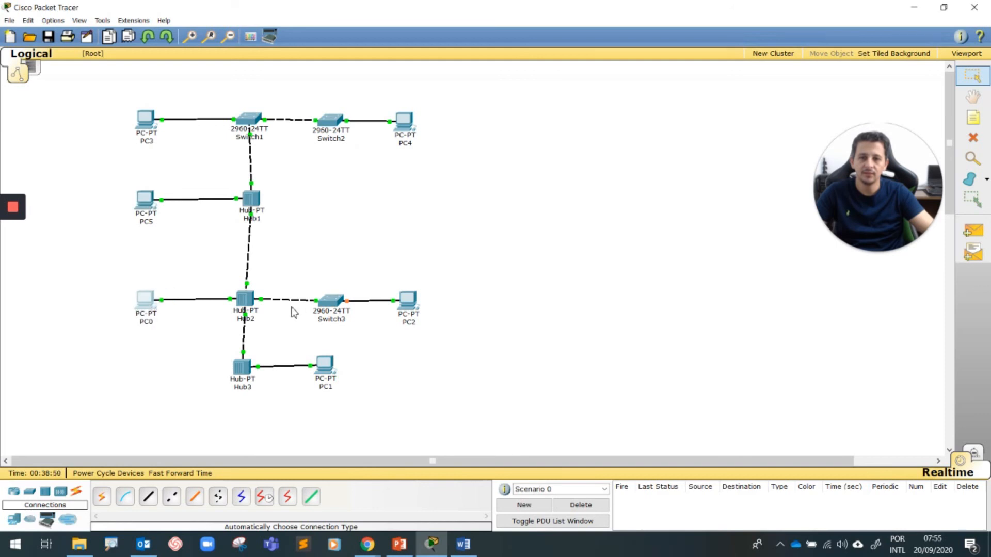
left_click_drag(333, 305, 339, 302)
left_click_drag(246, 302, 249, 304)
left_click_drag(239, 370, 249, 370)
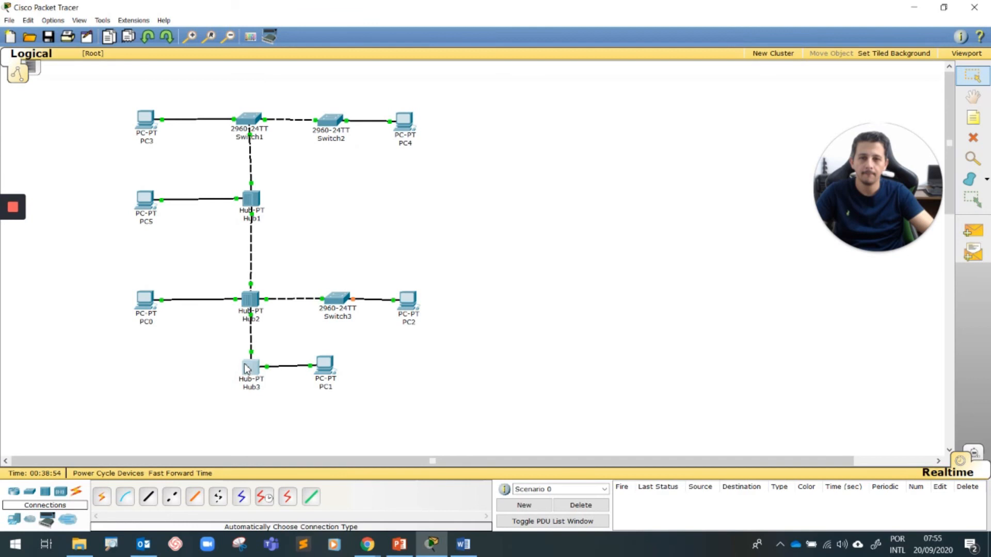
left_click_drag(324, 367, 330, 366)
left_click_drag(0, 31, 0, 26)
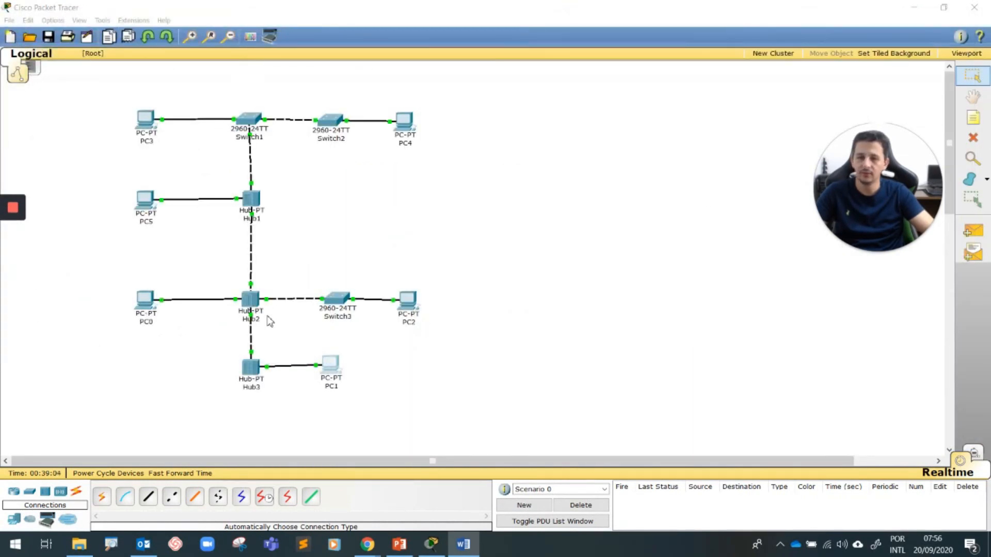
left_click(329, 377)
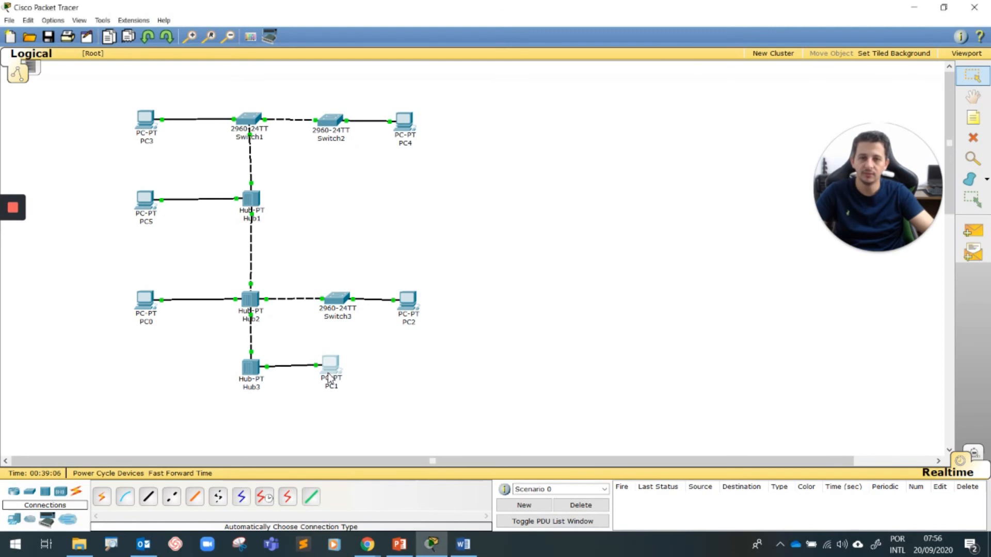
left_click(329, 377)
left_click(645, 152)
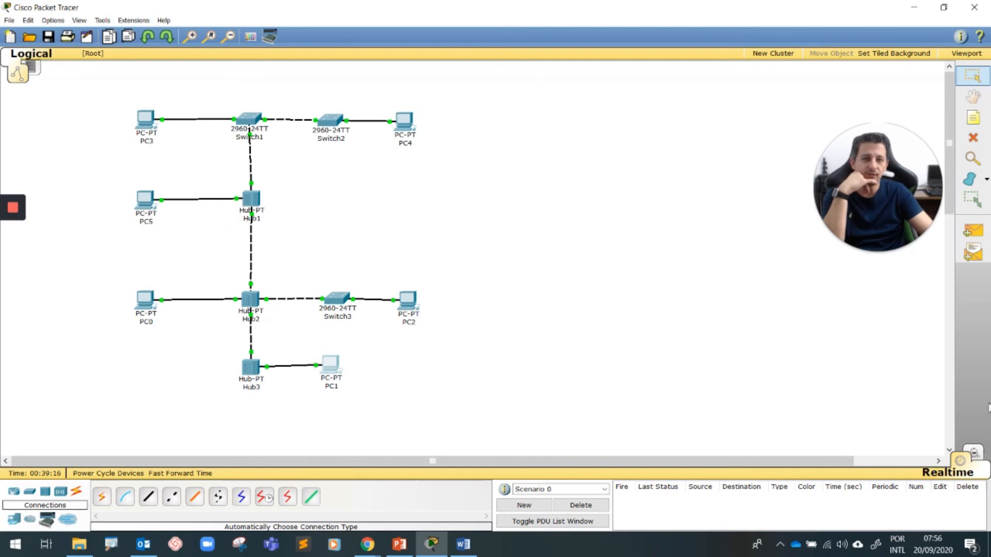
Step: Switch to Simulation mode and add a simple PDU from PC4 to PC1
left_click(977, 457)
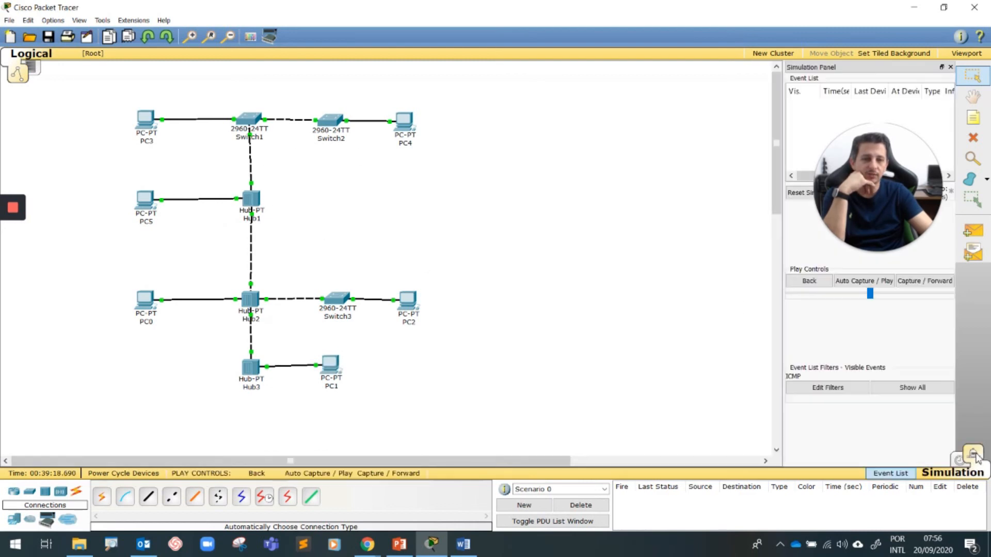
left_click(972, 233)
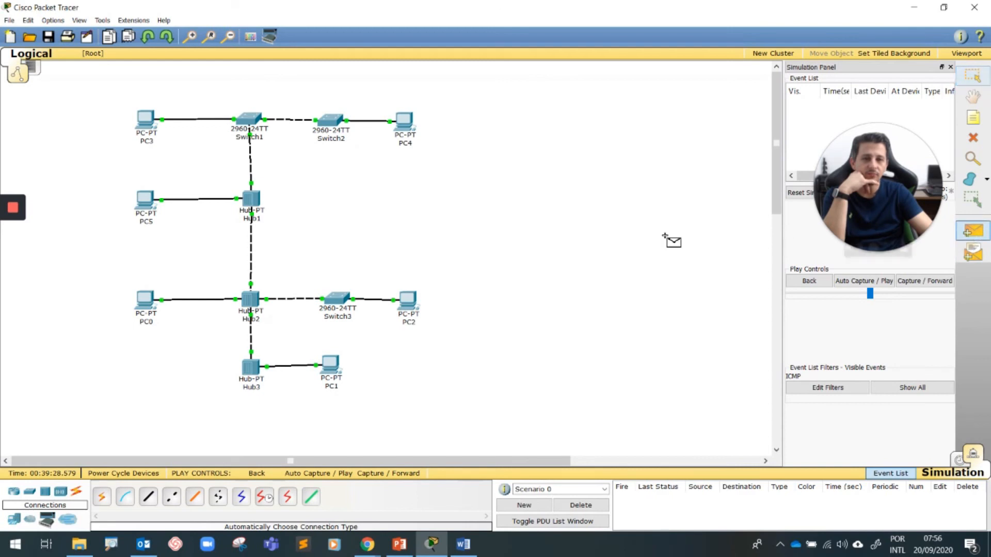
left_click(406, 123)
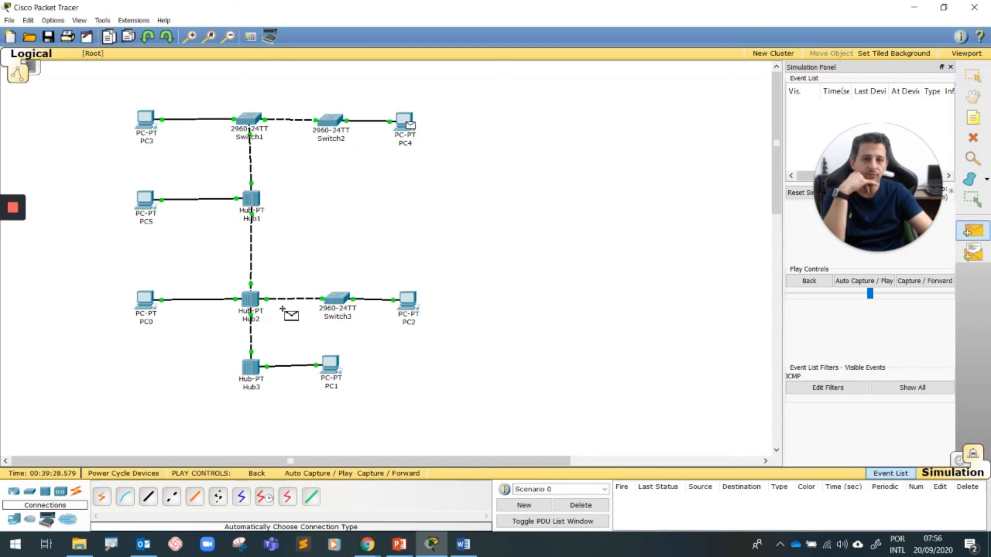
left_click(333, 369)
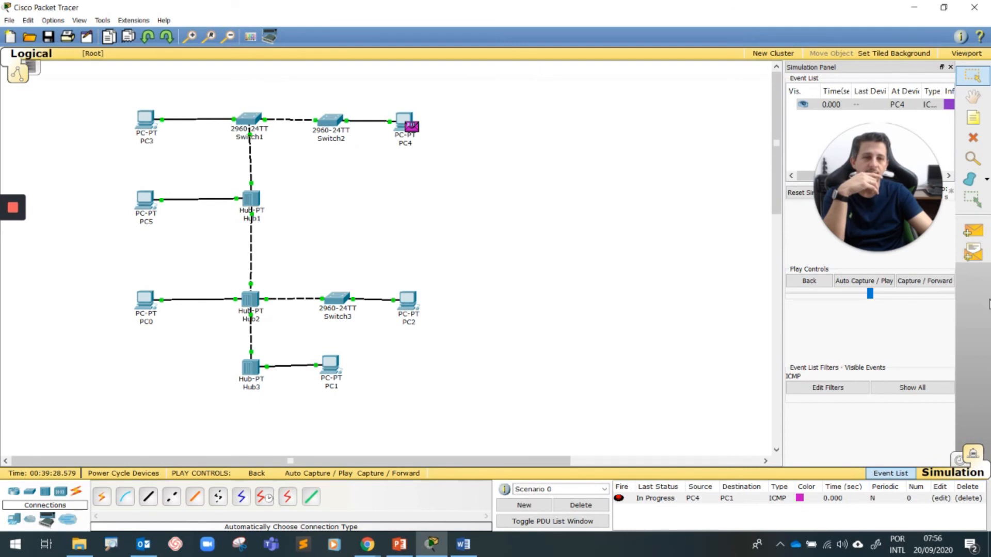
Step: Advance the simulation event by event until the packet from PC4 reaches PC1
left_click(927, 282)
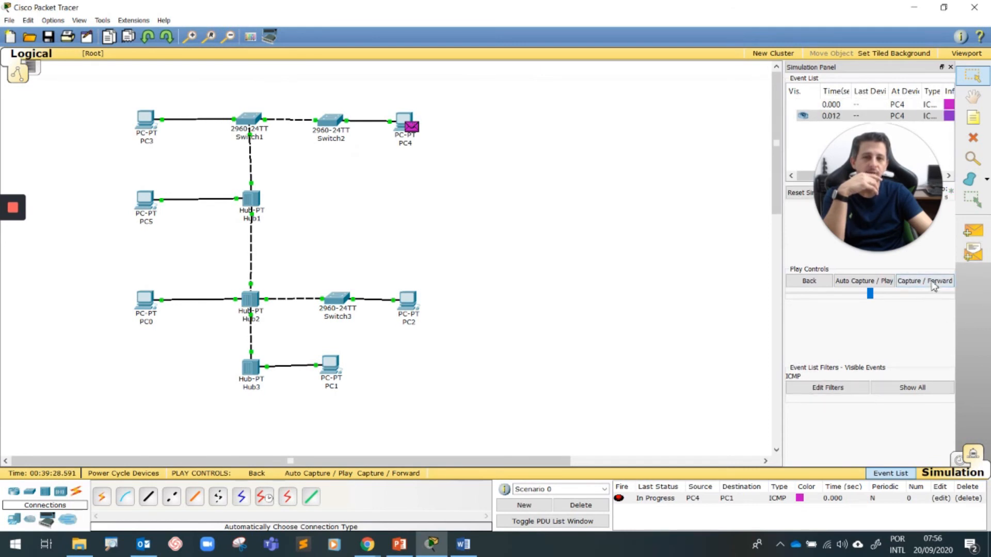
left_click(933, 283)
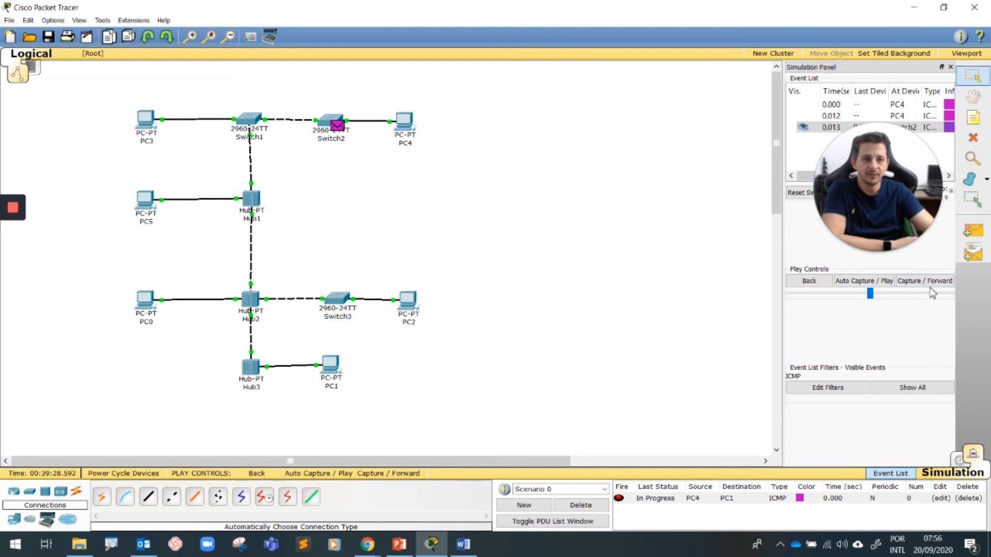
left_click(932, 283)
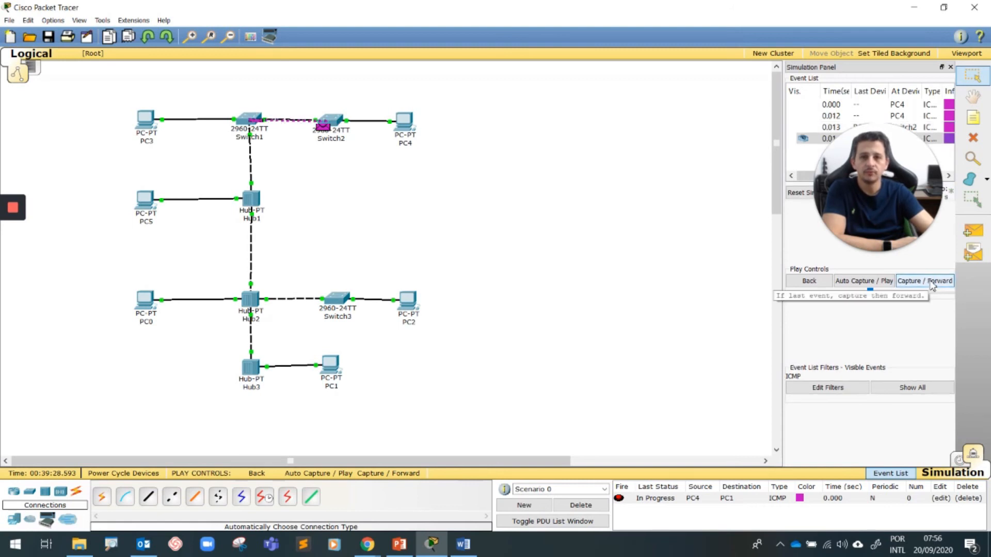
left_click(932, 282)
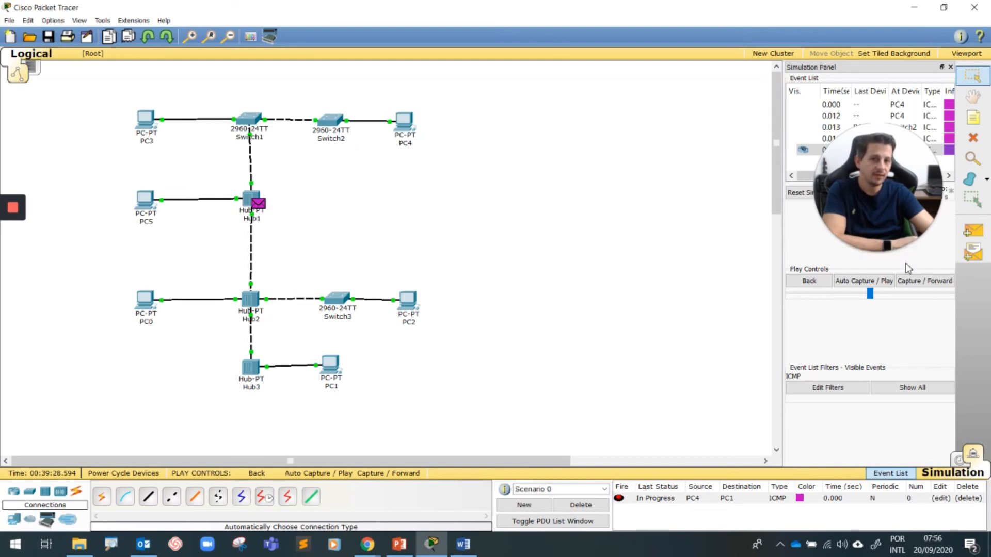
left_click(931, 284)
left_click(931, 285)
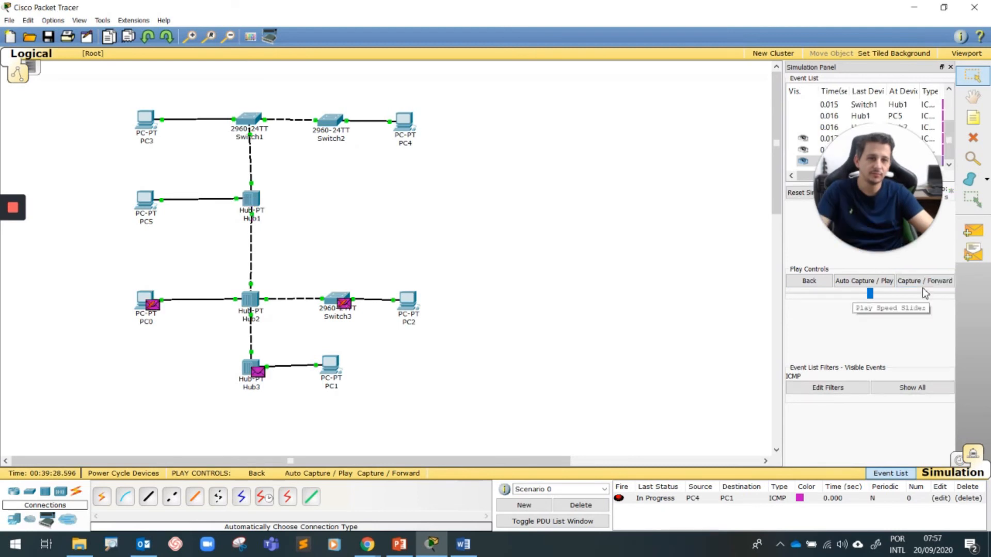
left_click(931, 285)
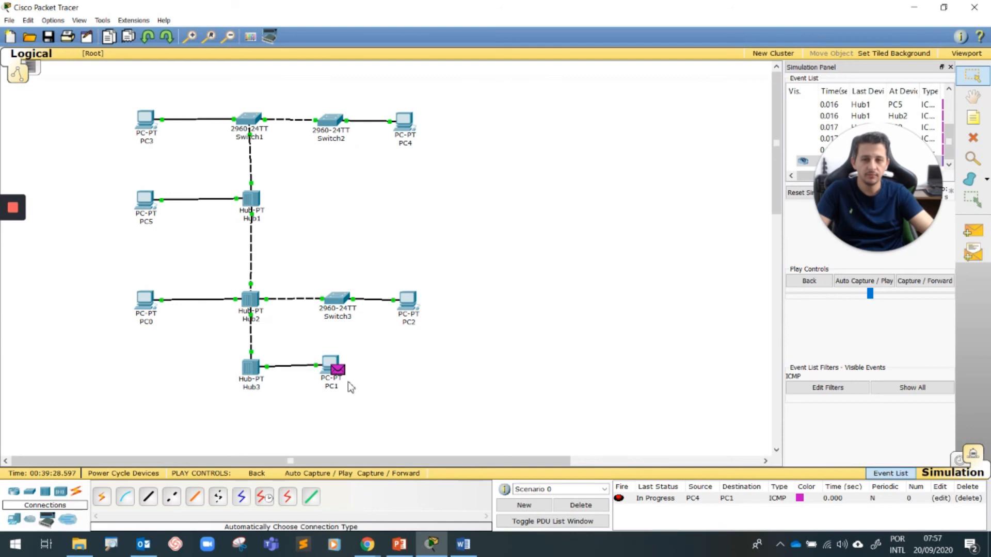
Step: Advance the simulation event by event until PC1's reply travels back to PC4
left_click(929, 286)
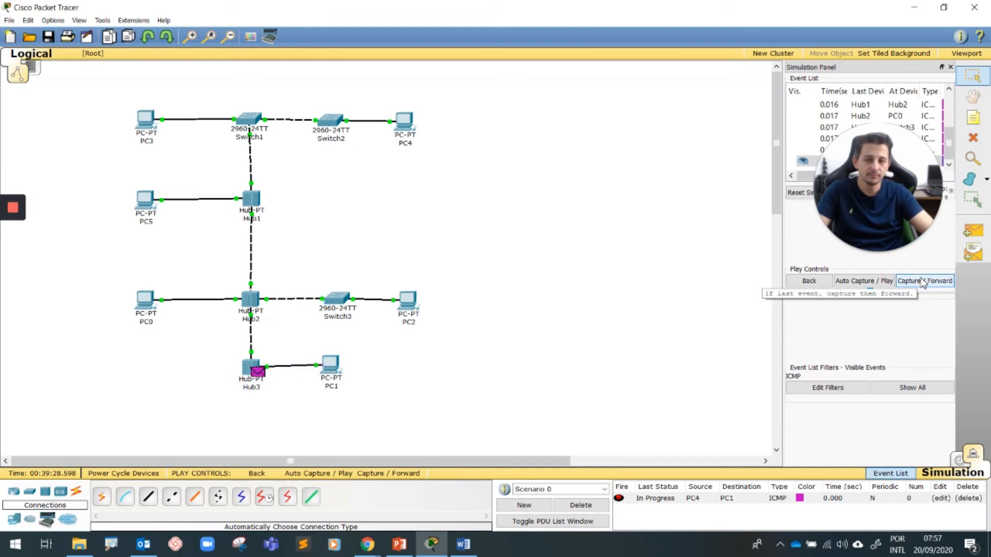
left_click(923, 282)
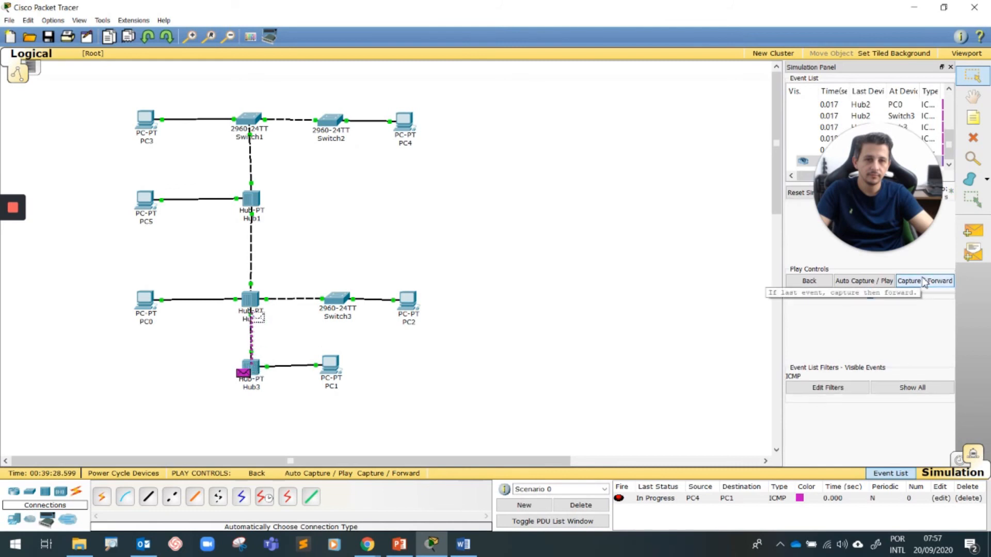
left_click(923, 282)
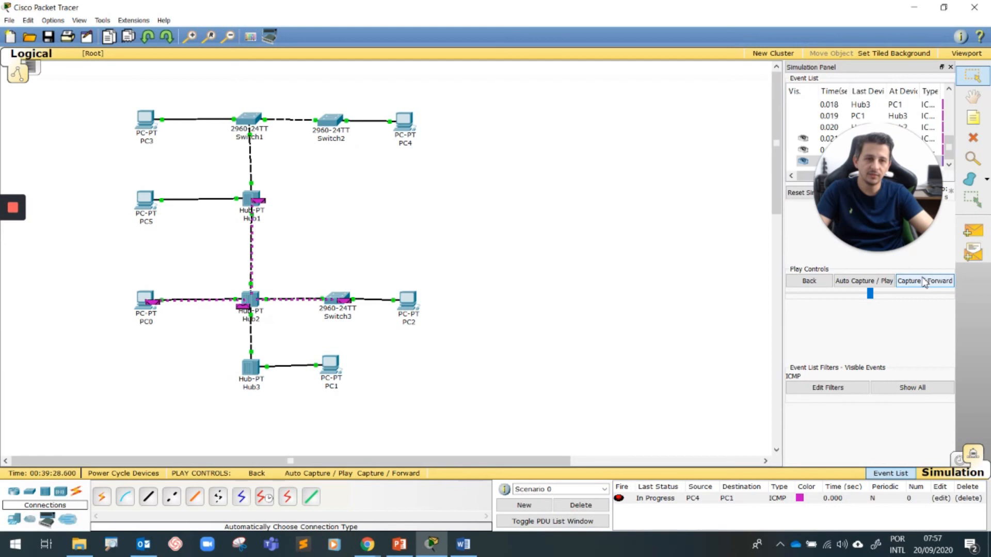
left_click(923, 282)
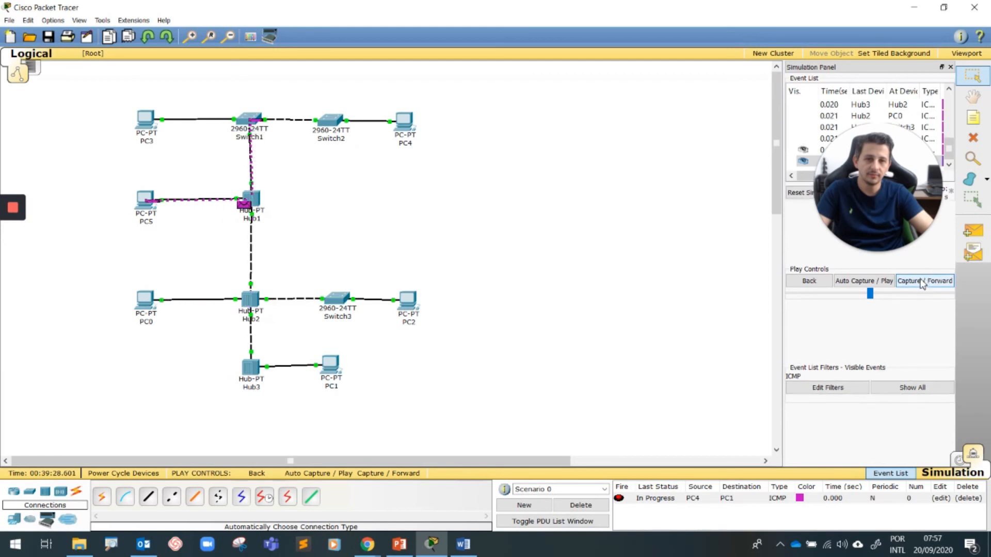
left_click(923, 281)
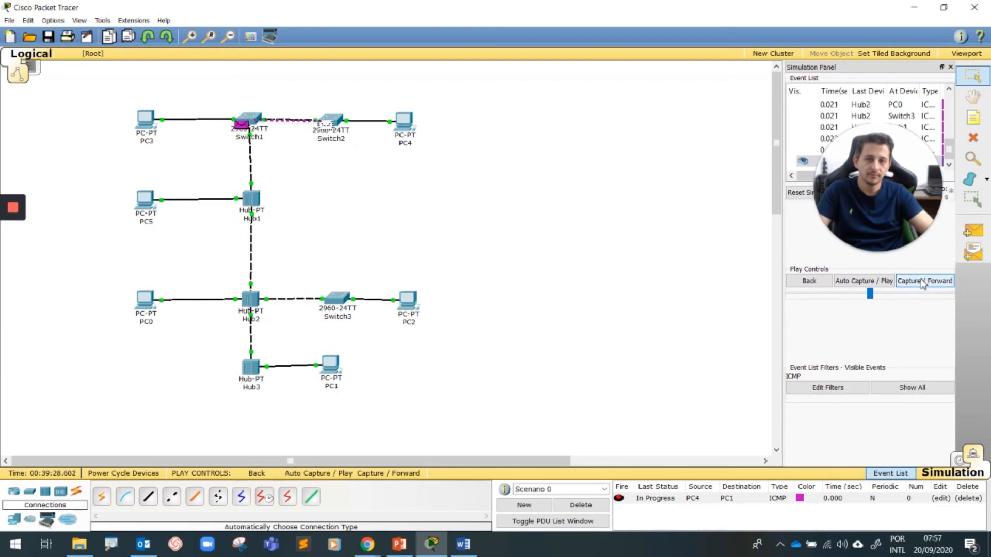
left_click(923, 282)
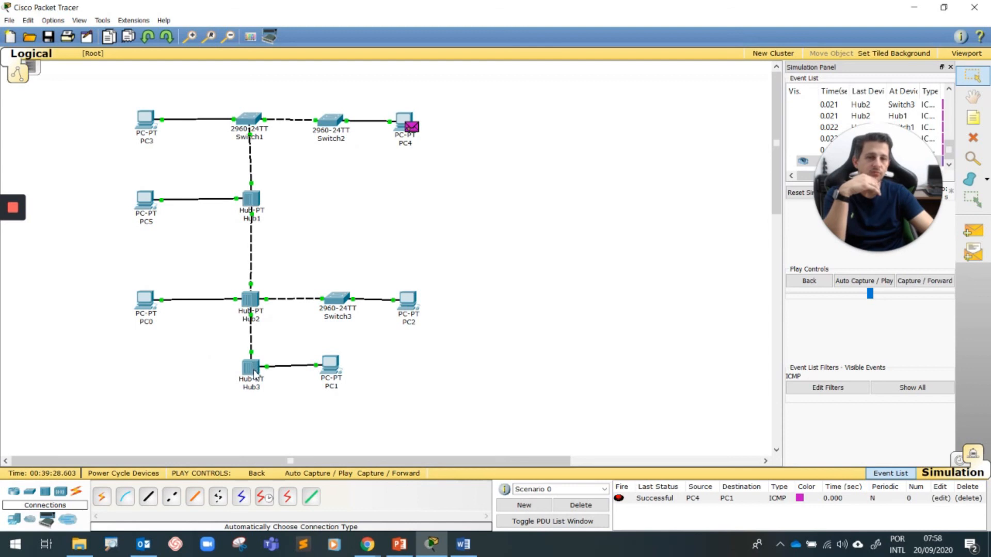
Step: Switch to the exercise document in Word, compare the Cenário A, B and C diagrams, and return to Packet Tracer
mouse_move(254, 374)
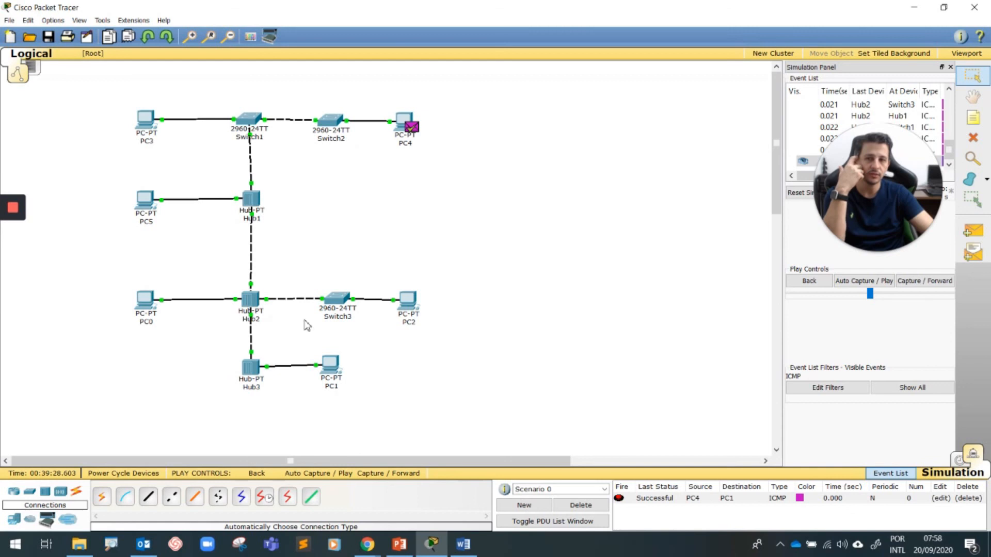
left_click_drag(454, 556, 402, 83)
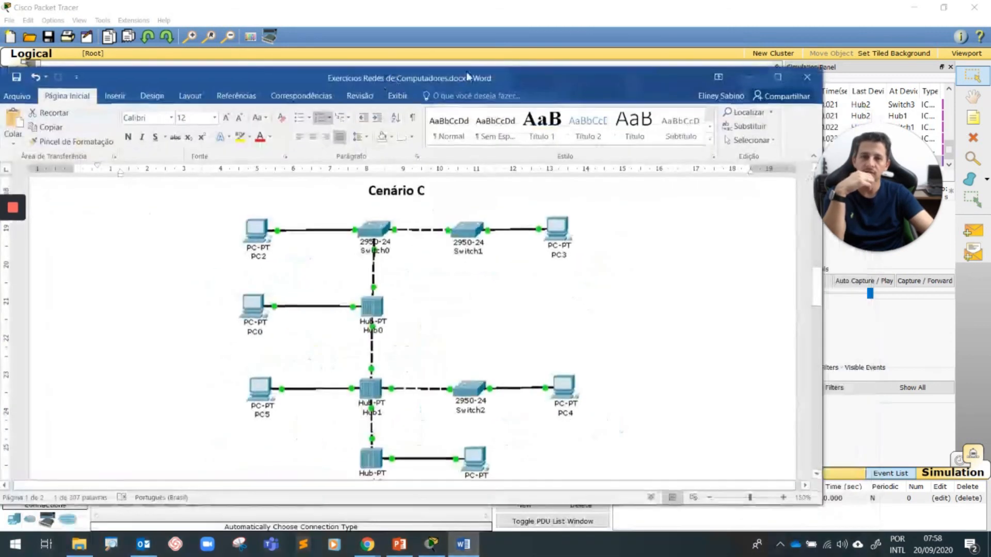
left_click(777, 80)
scroll(562, 310, "up", 6)
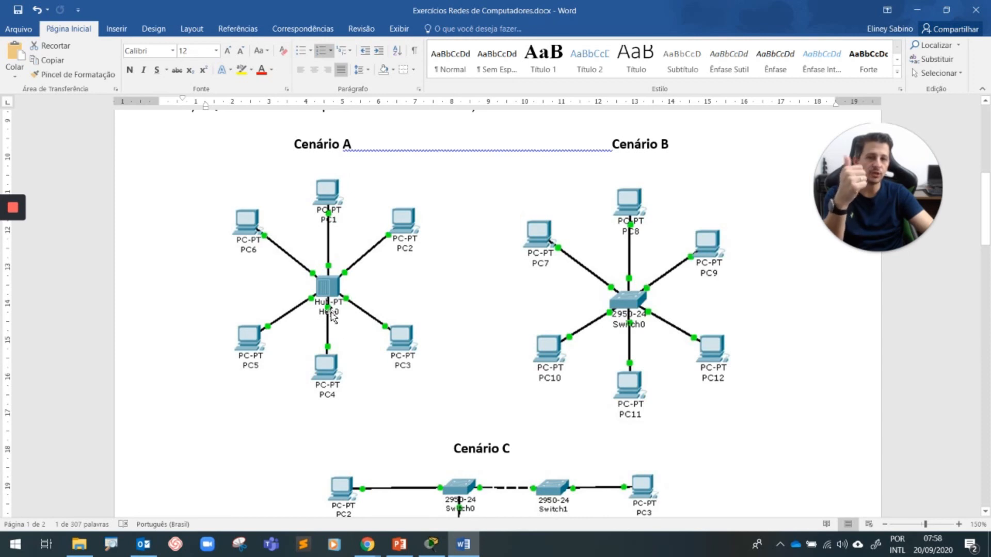
scroll(456, 308, "down", 7)
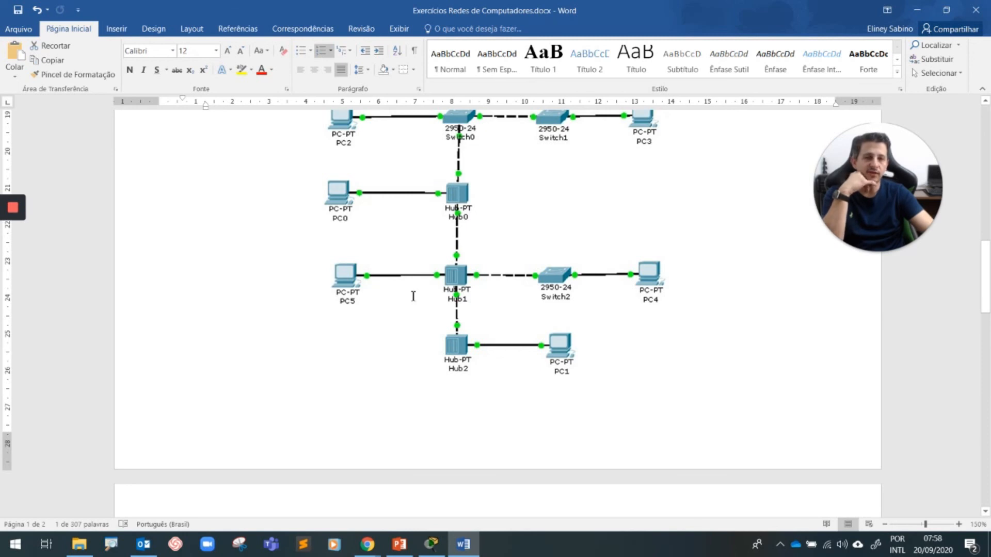
scroll(439, 327, "up", 4)
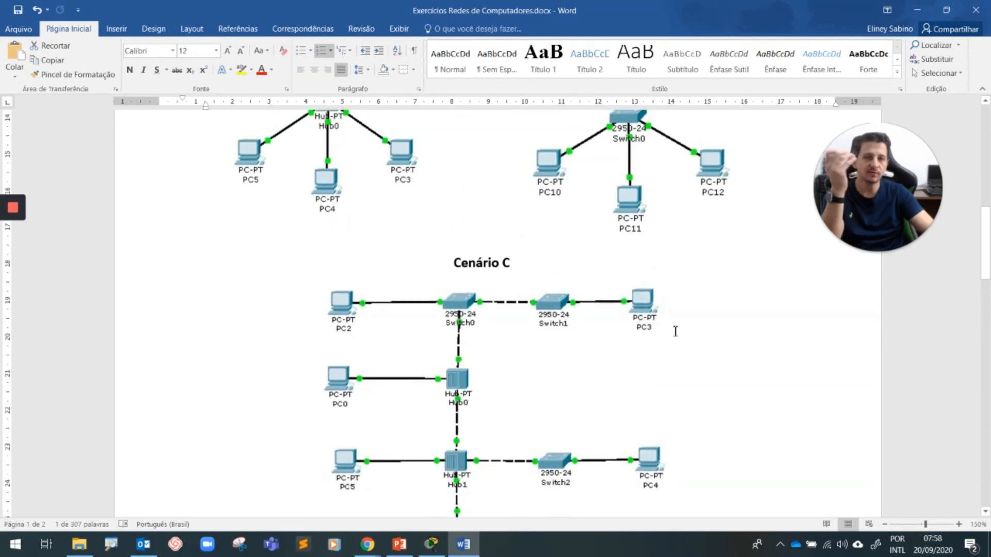
scroll(568, 325, "up", 5)
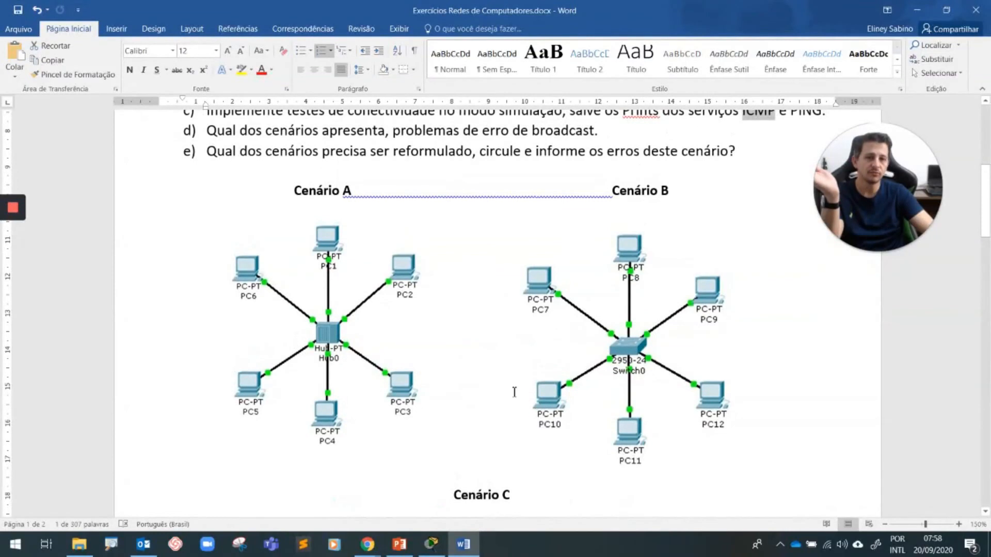
left_click(916, 9)
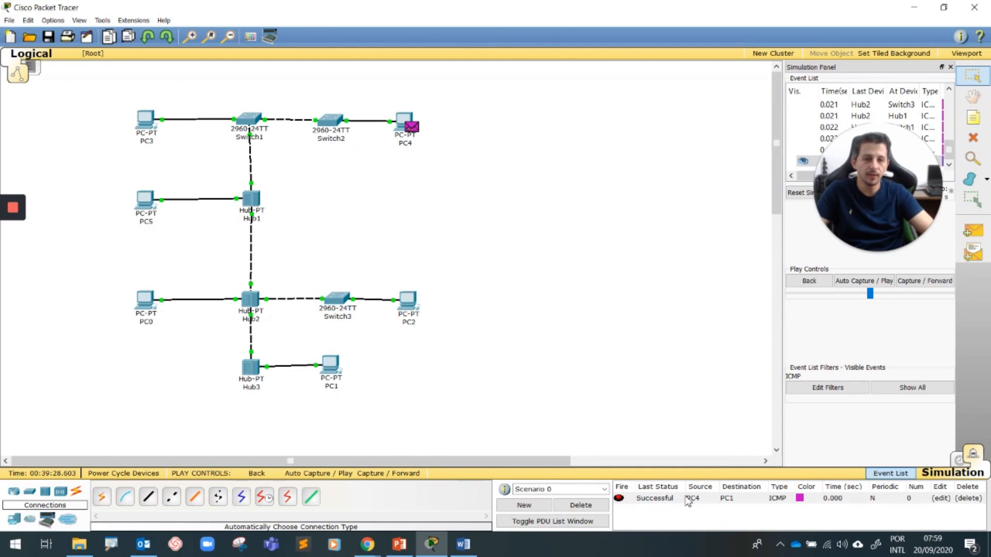
Step: Delete the scenario's test PDU and remove every switch and hub from the topology, keeping only the six PCs
left_click(602, 508)
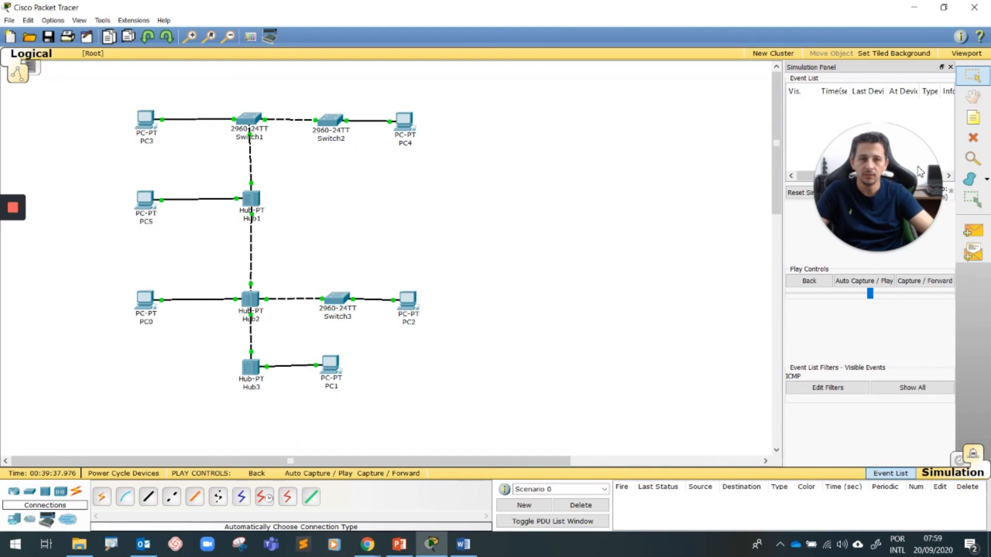
left_click(973, 138)
left_click(249, 120)
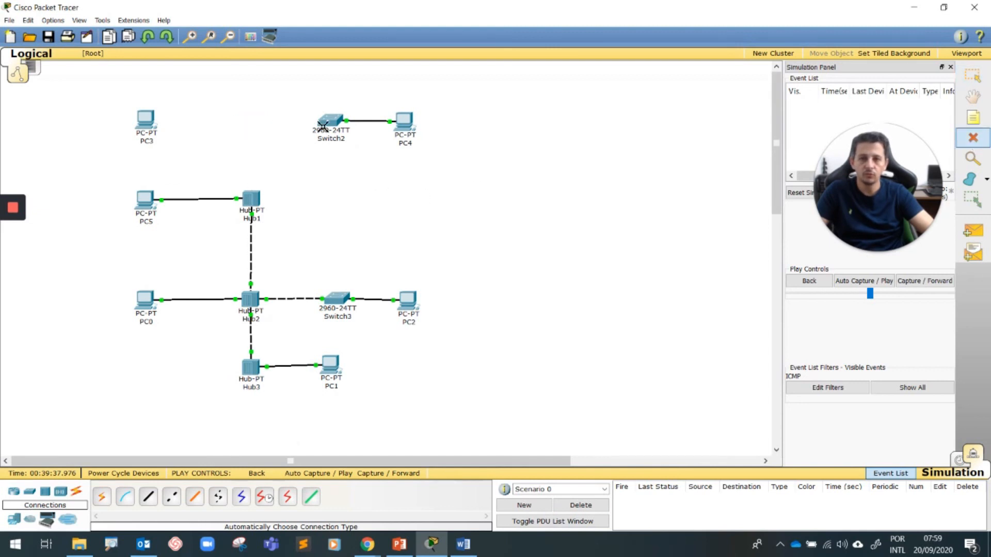
left_click(323, 124)
left_click(251, 198)
left_click(250, 299)
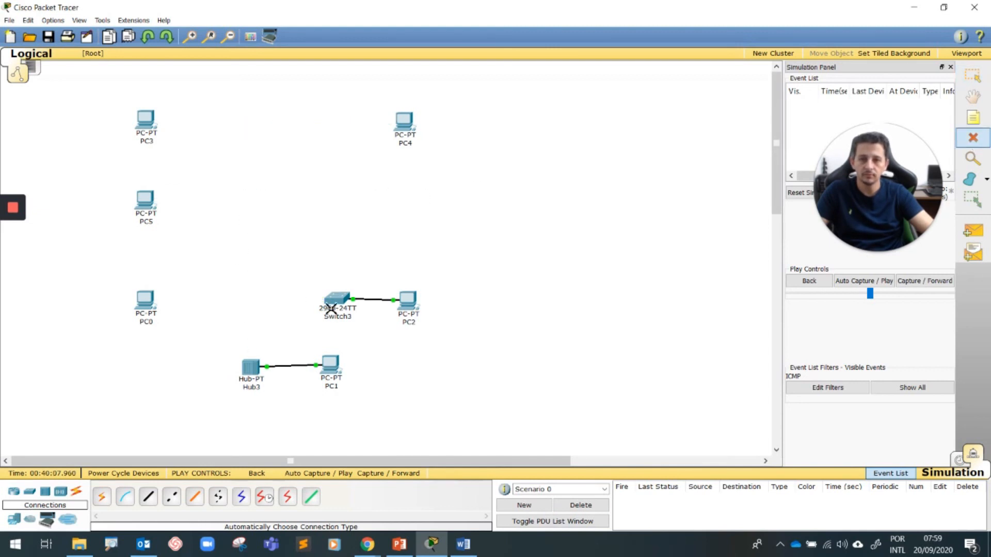
left_click(332, 307)
left_click(258, 365)
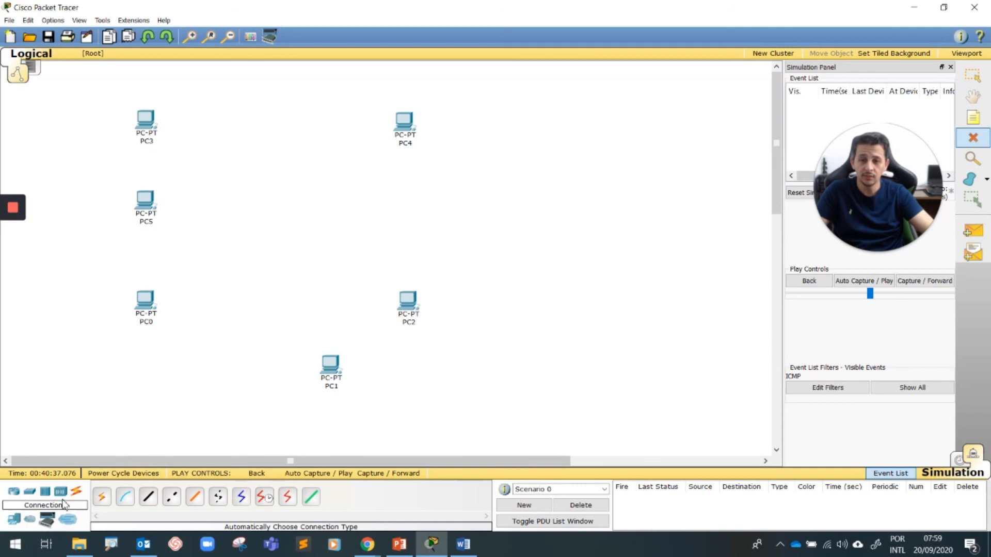
Step: Place a single 2960-24TT switch in the middle of the six PCs
left_click(30, 491)
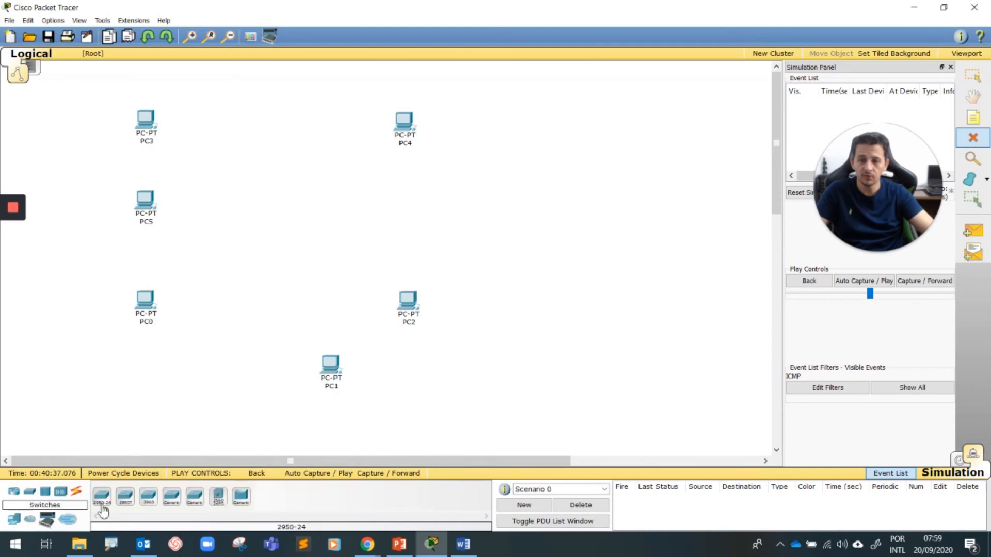
left_click(270, 200)
left_click_drag(270, 203, 283, 226)
Step: Connect PC3, PC0 and PC5 to the new switch with automatically chosen cables
left_click(75, 494)
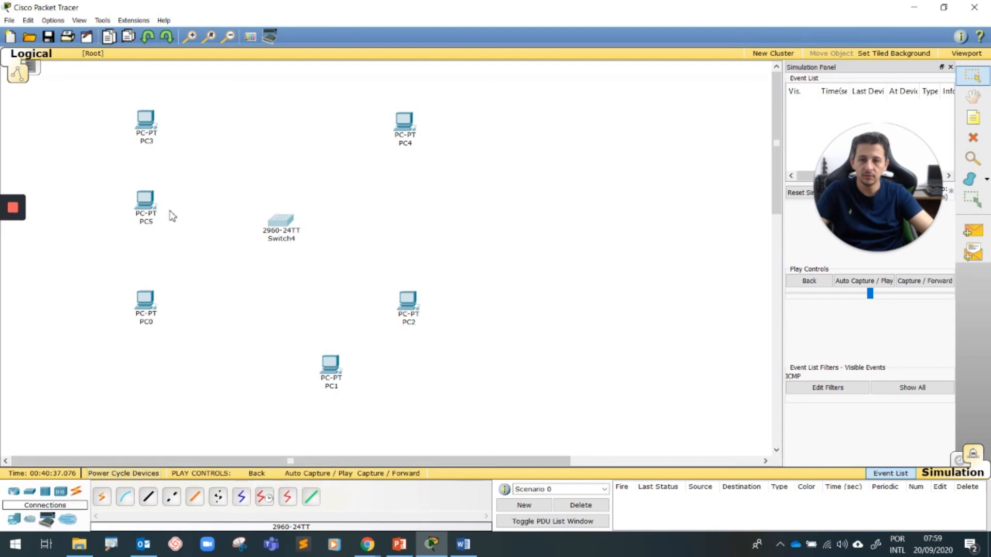
left_click(101, 497)
left_click(155, 124)
left_click(278, 220)
left_click(75, 492)
left_click(101, 496)
left_click(147, 301)
left_click(279, 235)
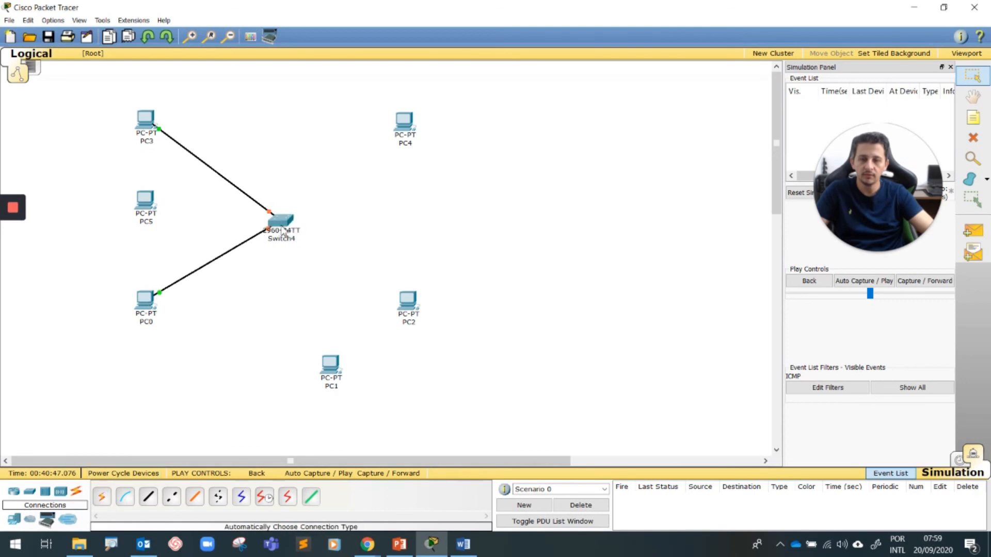
left_click(146, 203)
left_click(278, 221)
Step: Connect PC1, PC4 and PC2 to the central switch with automatically chosen cables
left_click(101, 497)
left_click(330, 364)
left_click(283, 227)
left_click(101, 496)
left_click(404, 122)
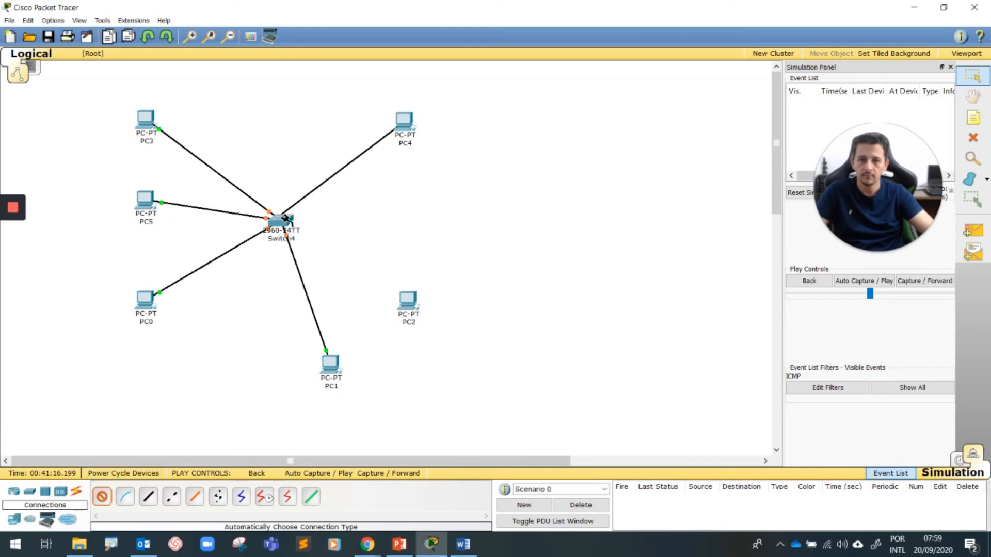
left_click(282, 222)
left_click(102, 497)
left_click(407, 299)
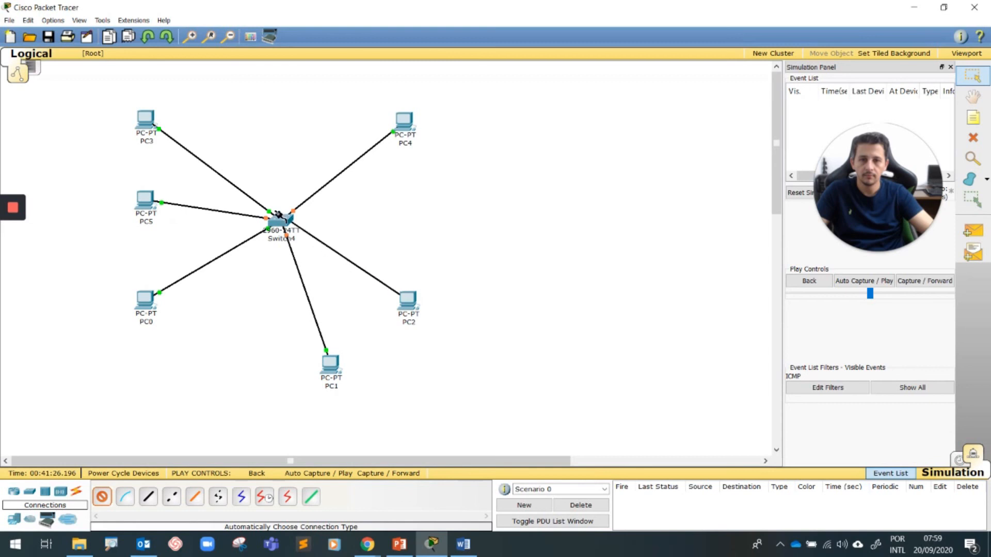
left_click(280, 222)
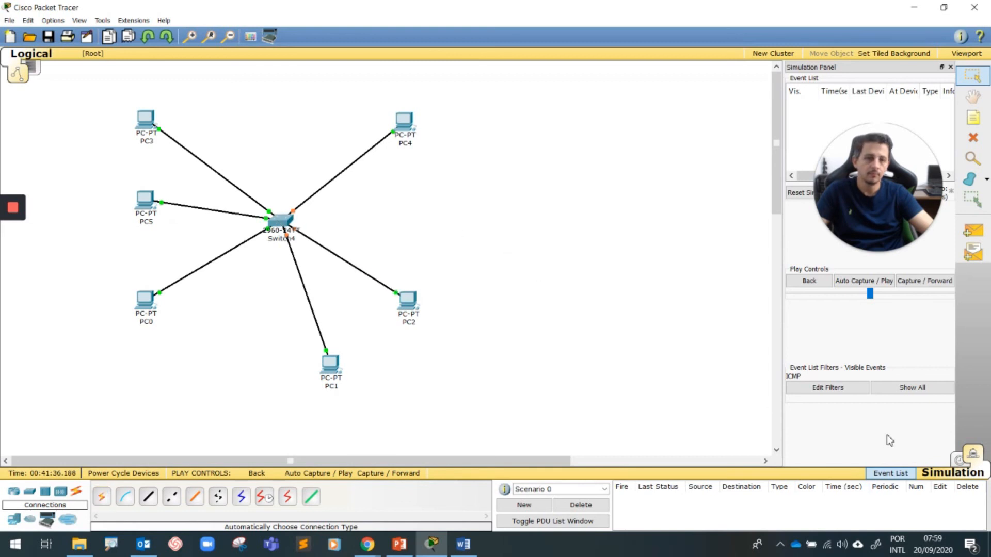
Step: Alternate between Realtime and Simulation modes until all of the switch's links are up, ending in Simulation mode
left_click(959, 460)
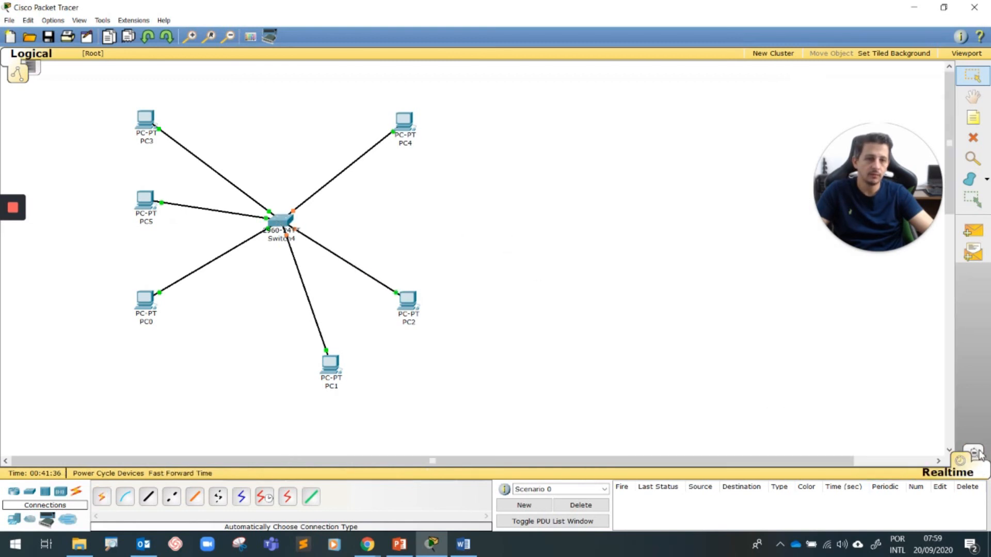
left_click(959, 461)
left_click(959, 462)
left_click(973, 456)
left_click(960, 463)
left_click(971, 457)
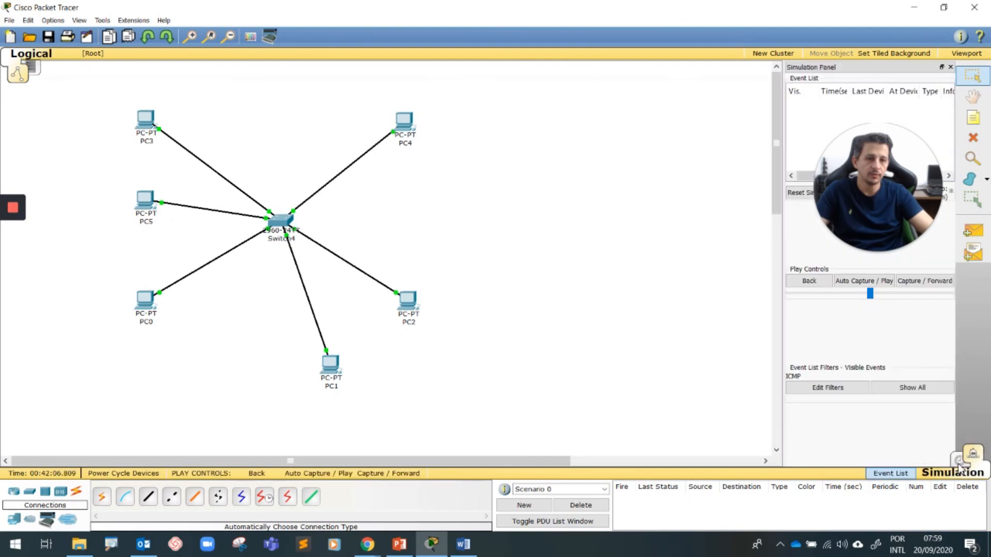
left_click(959, 466)
left_click(972, 457)
Step: Check the ICMP selection in the visible event filters and add a simple PDU from PC3 to PC1
left_click(830, 387)
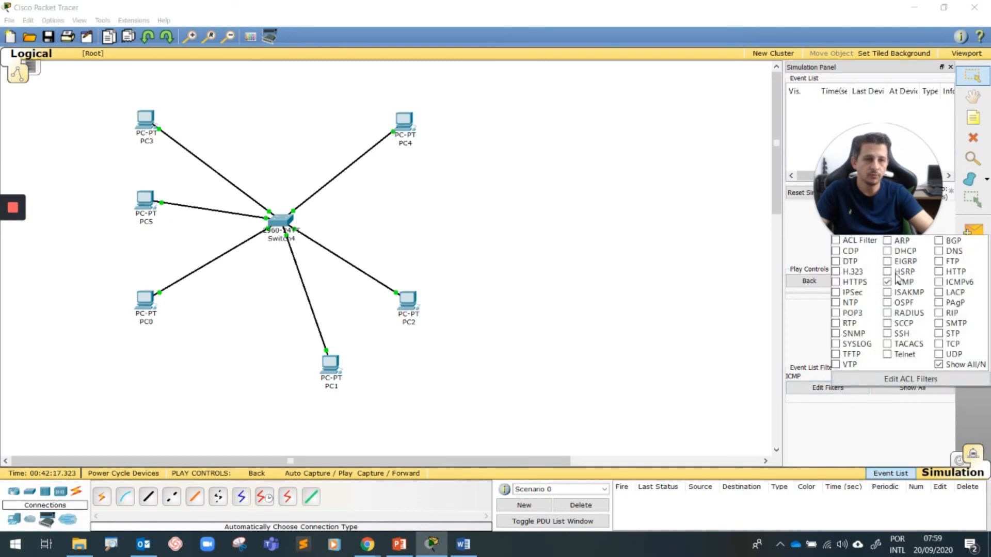
left_click(882, 429)
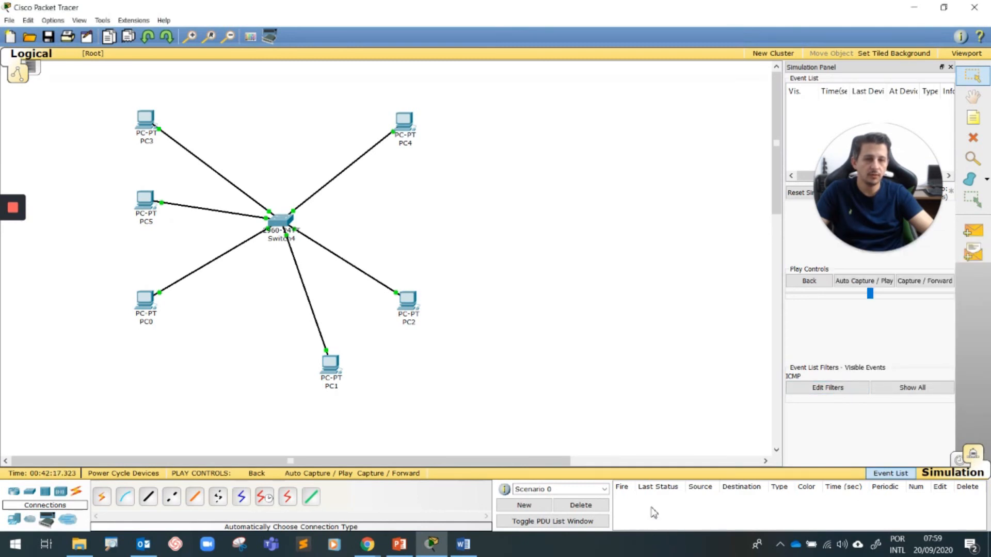
left_click(973, 230)
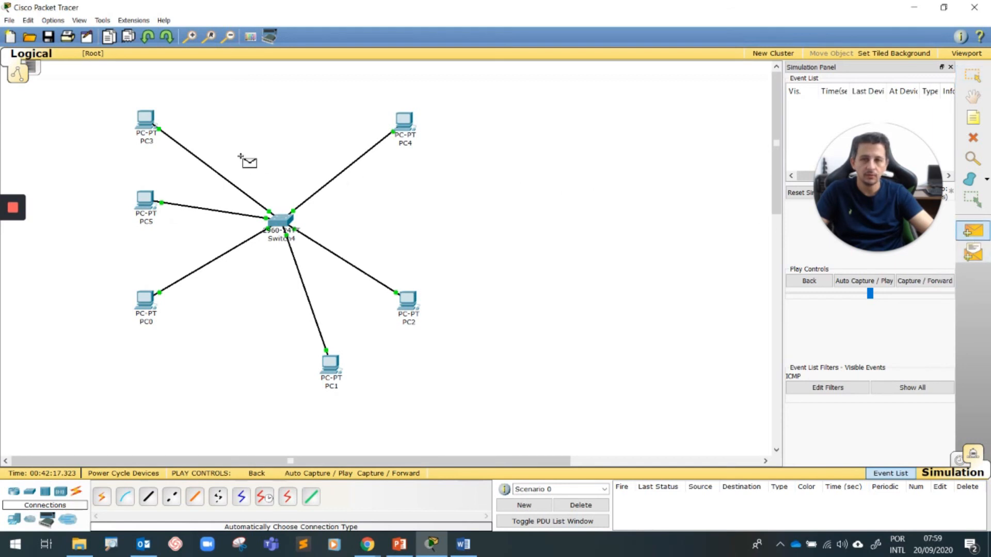
left_click(149, 120)
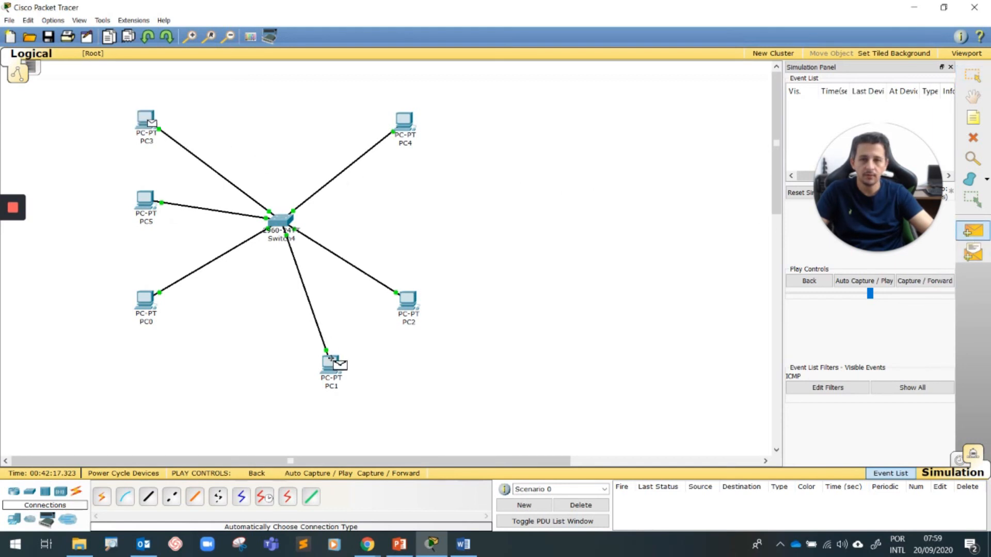
left_click(331, 364)
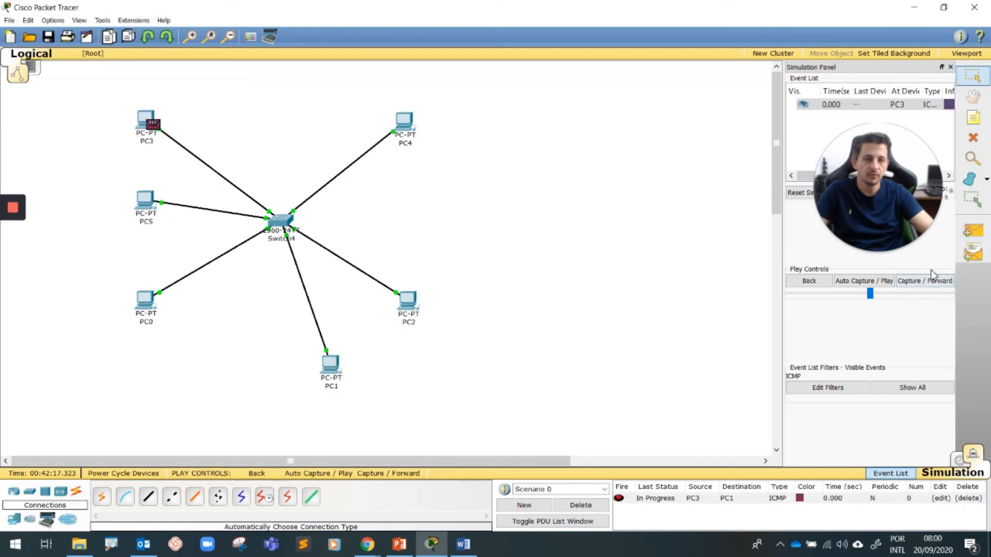
Step: Run the simulation with Auto Capture / Play until the PC3 to PC1 message has finished its round trip
left_click(880, 282)
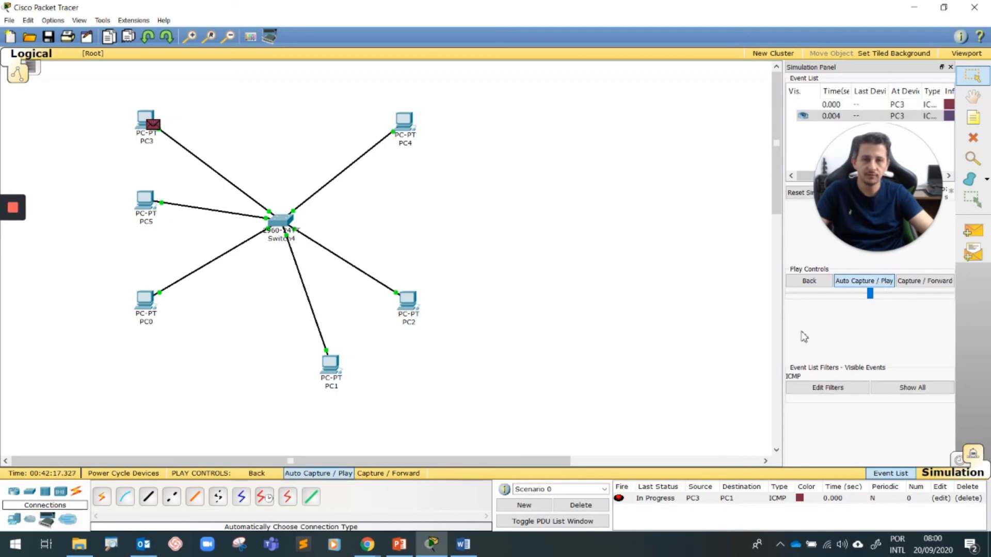
left_click(858, 284)
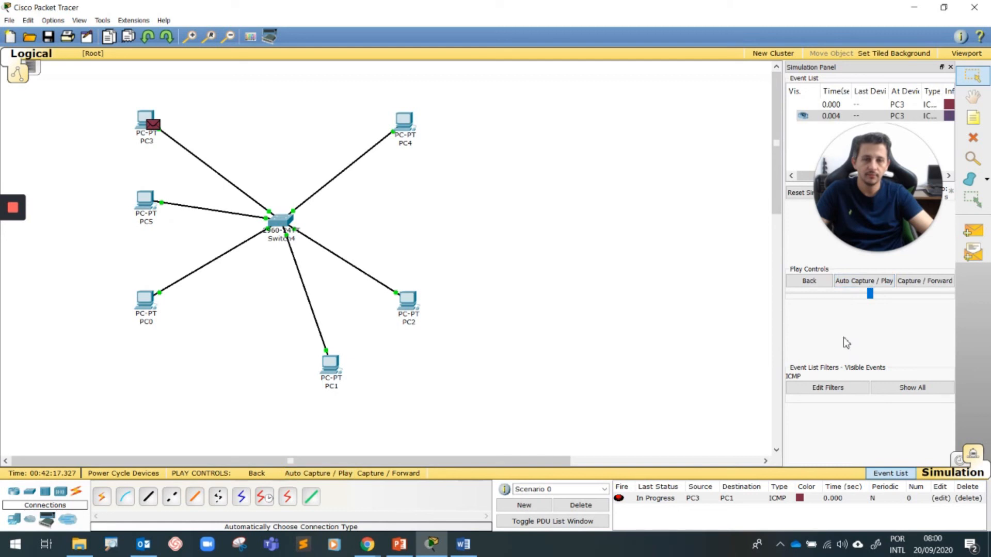
left_click(860, 285)
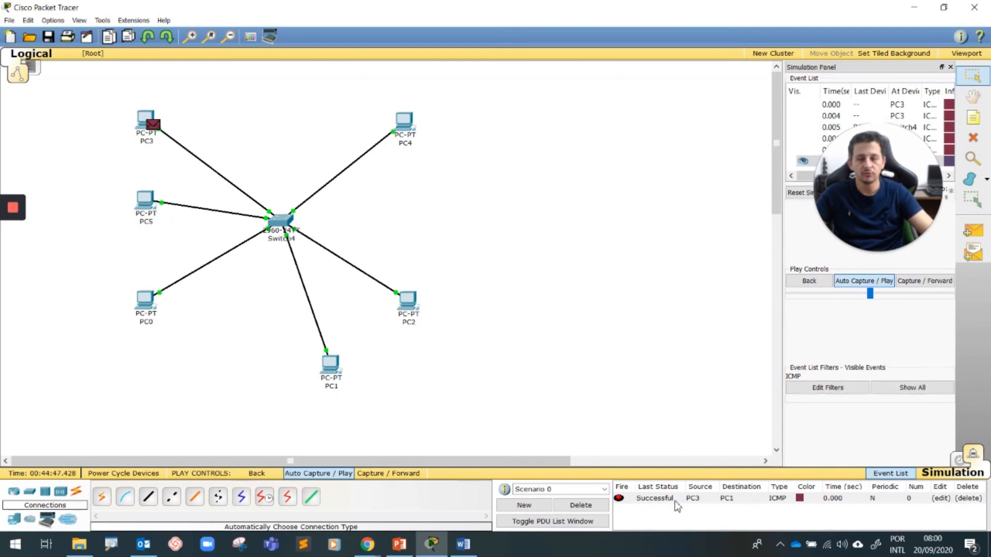
Step: Switch to the Exercícios Redes de Computadores document in Word and review question 1's items a to e against Cenários A, B and C
left_click(465, 550)
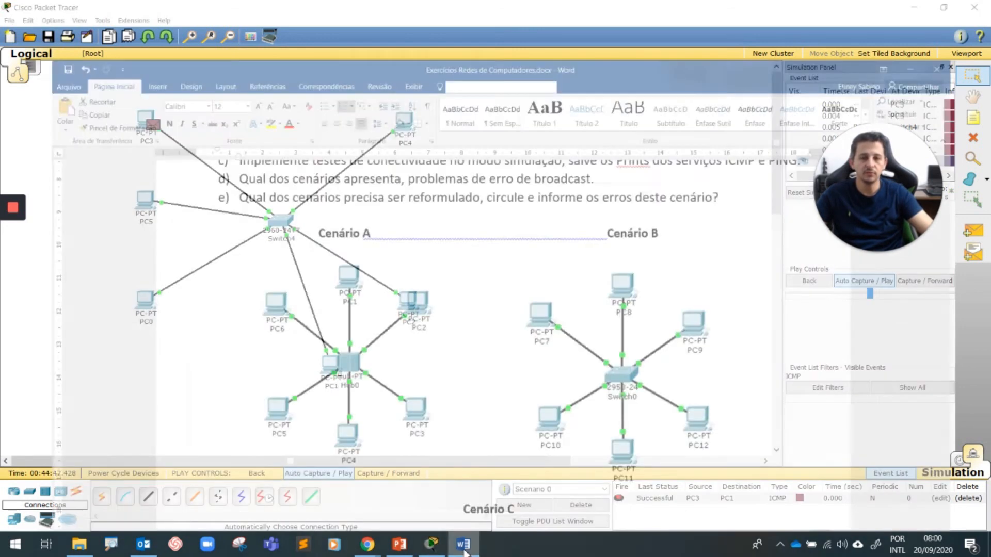
scroll(480, 292, "up", 3, "ctrl")
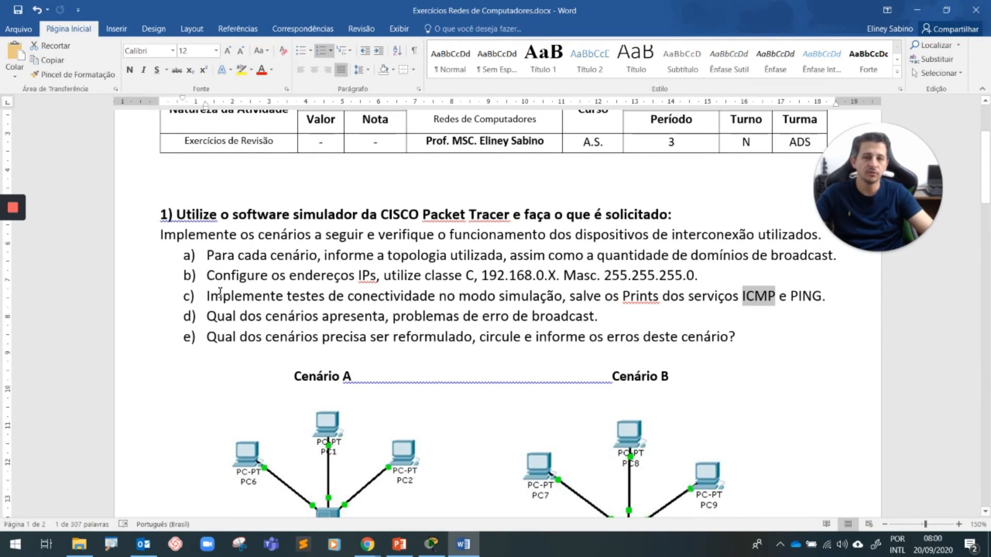
left_click(336, 258)
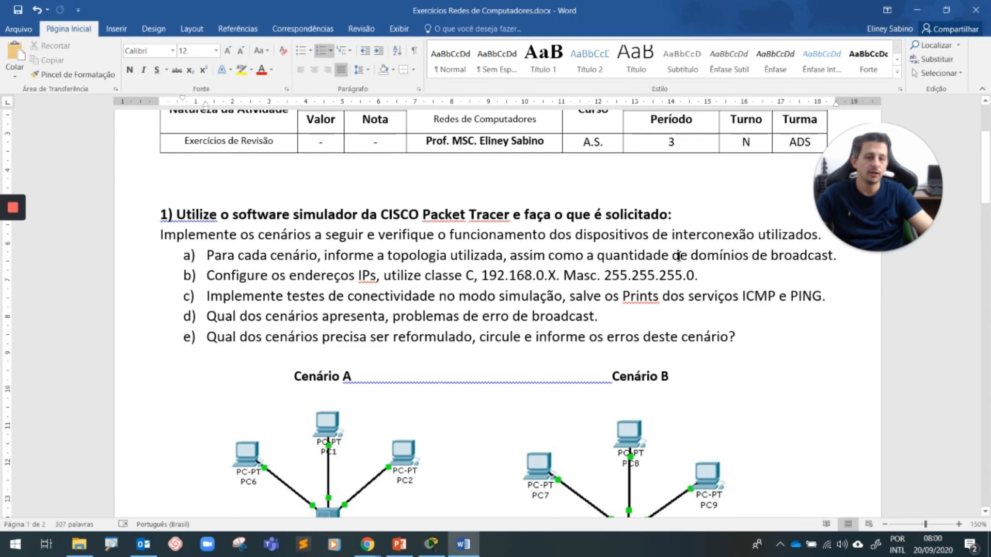
scroll(369, 252, "down", 4)
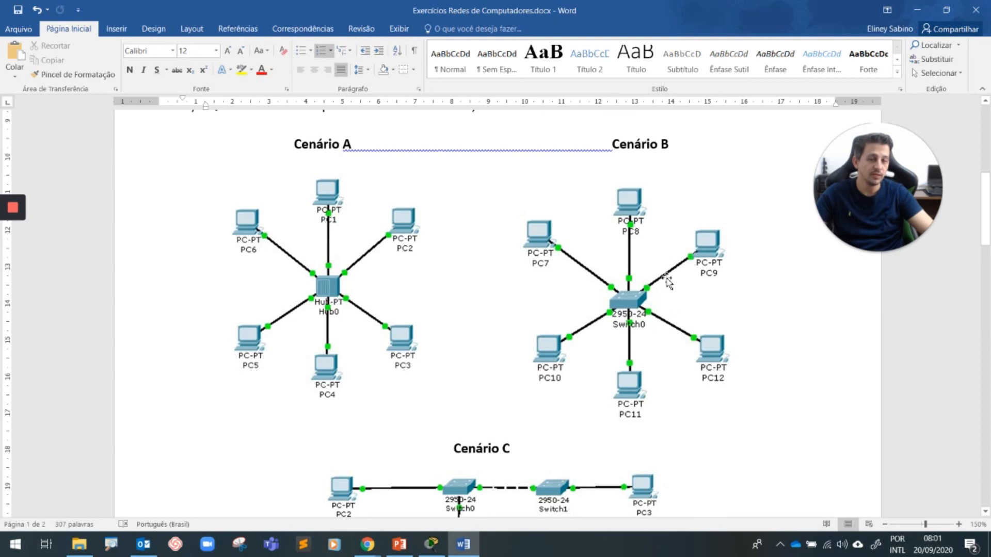
scroll(640, 283, "down", 5)
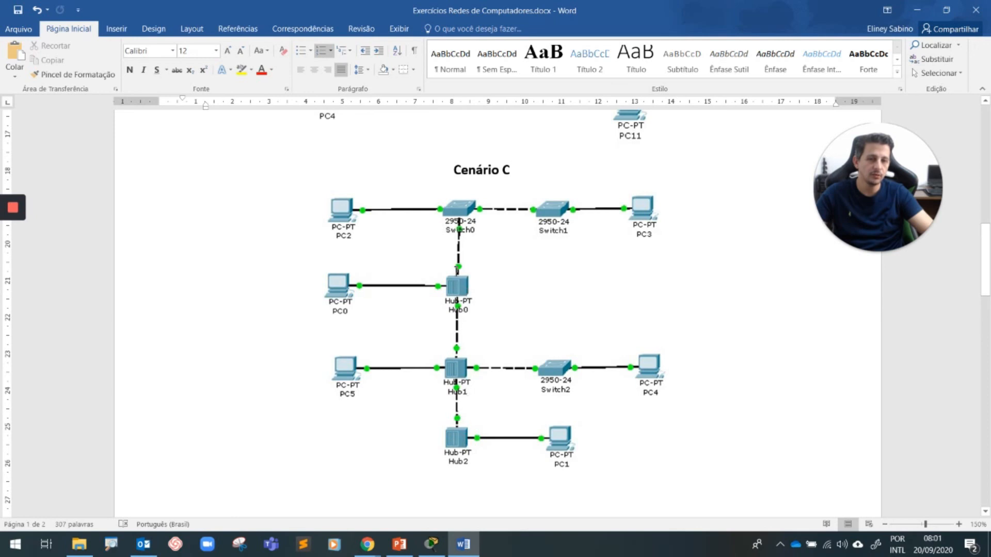
scroll(463, 408, "up", 12)
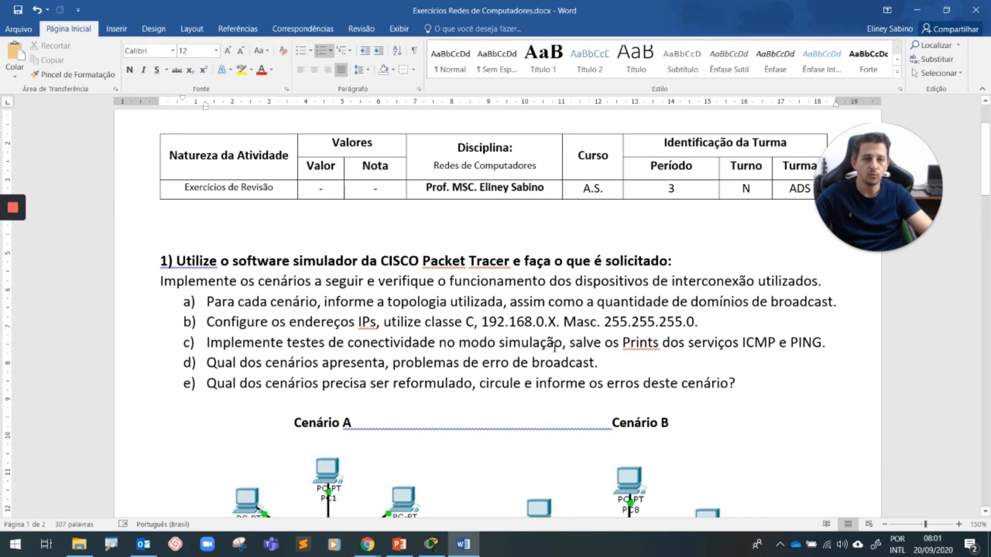
scroll(569, 345, "down", 1)
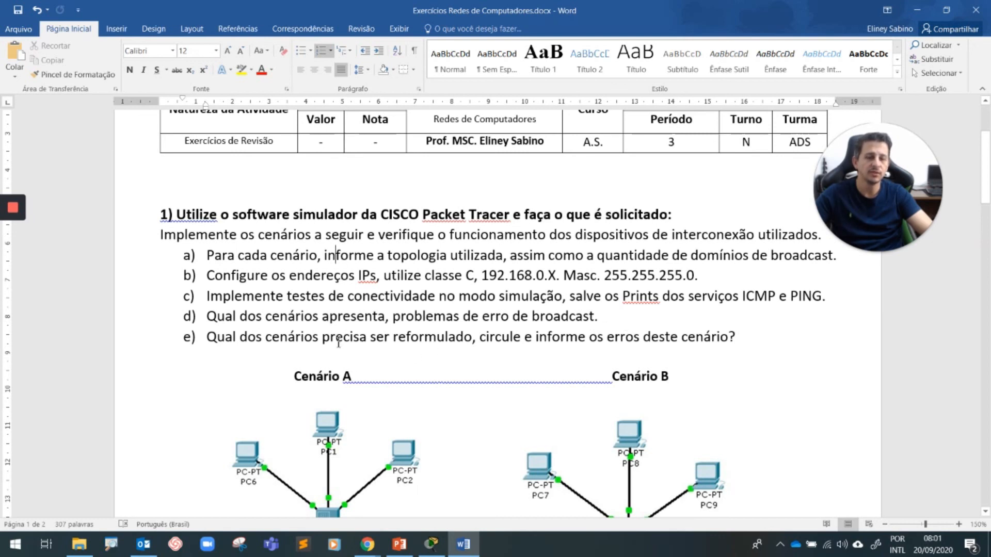
scroll(339, 342, "down", 6)
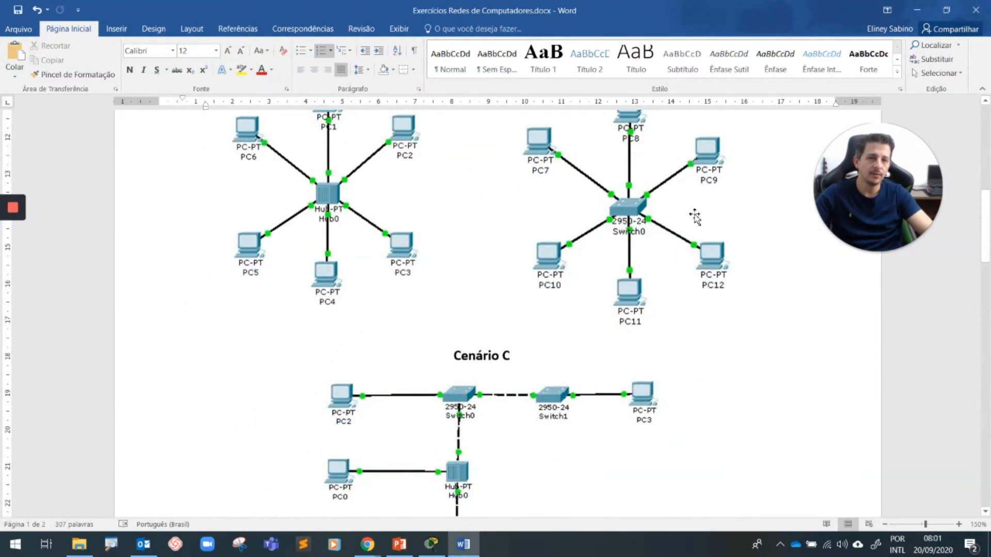
scroll(668, 246, "up", 2)
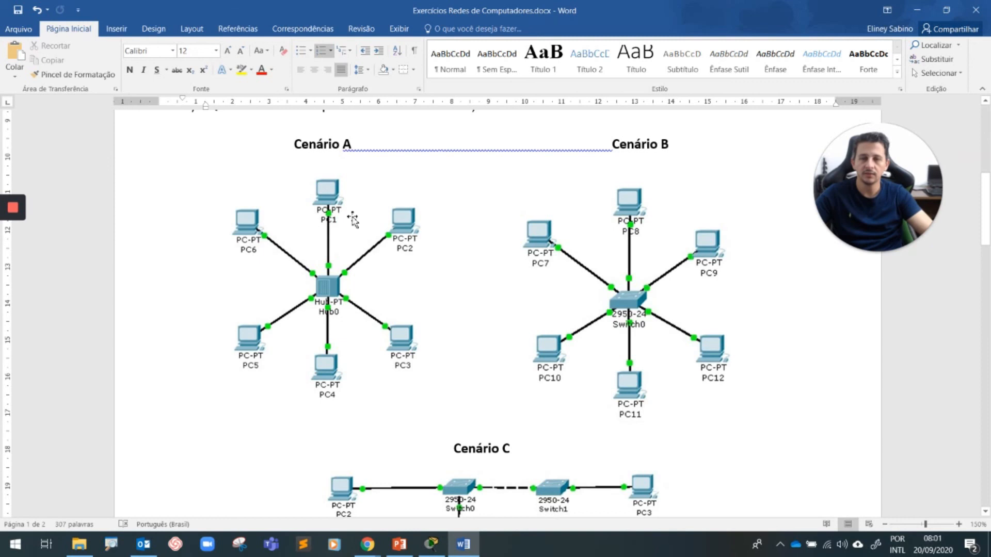
scroll(524, 269, "up", 3)
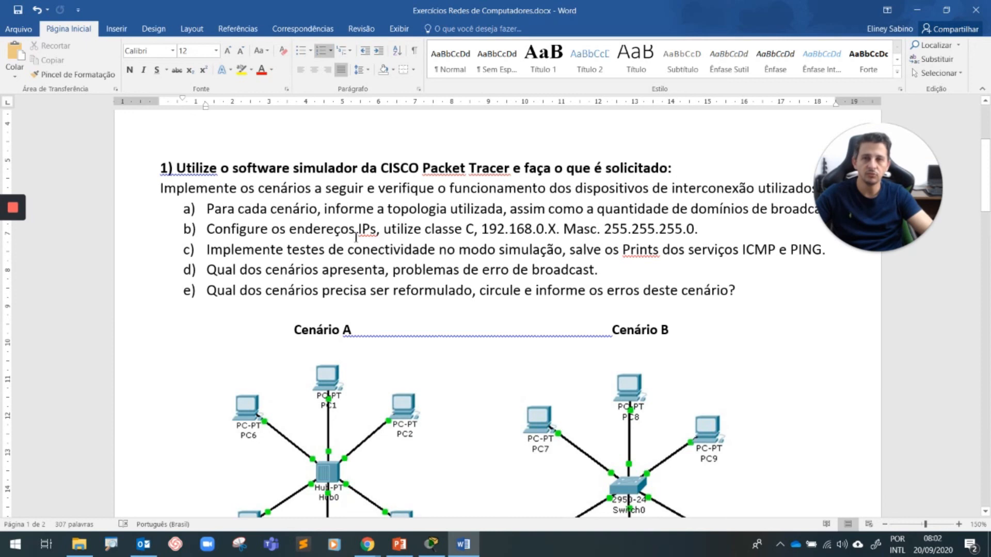
scroll(318, 265, "down", 20)
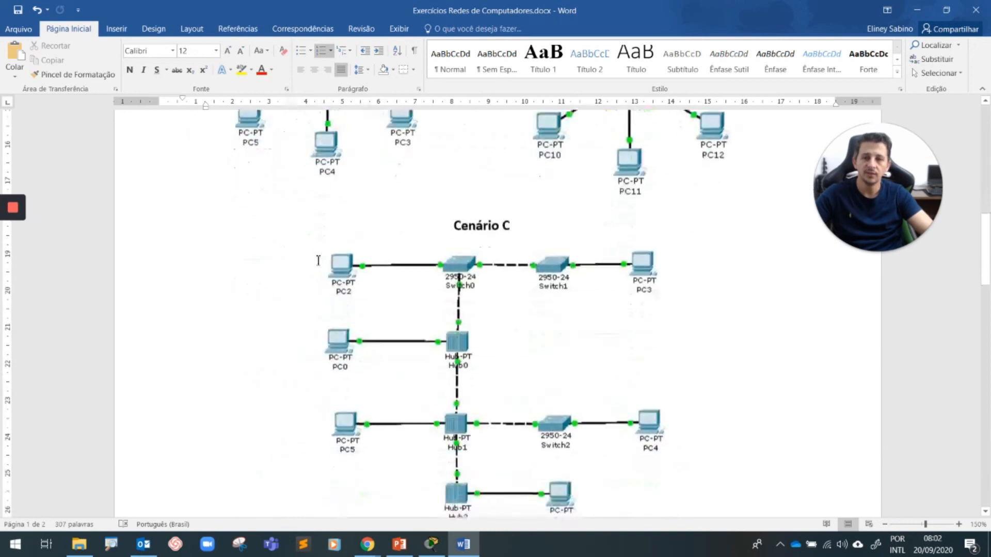
scroll(442, 347, "up", 12)
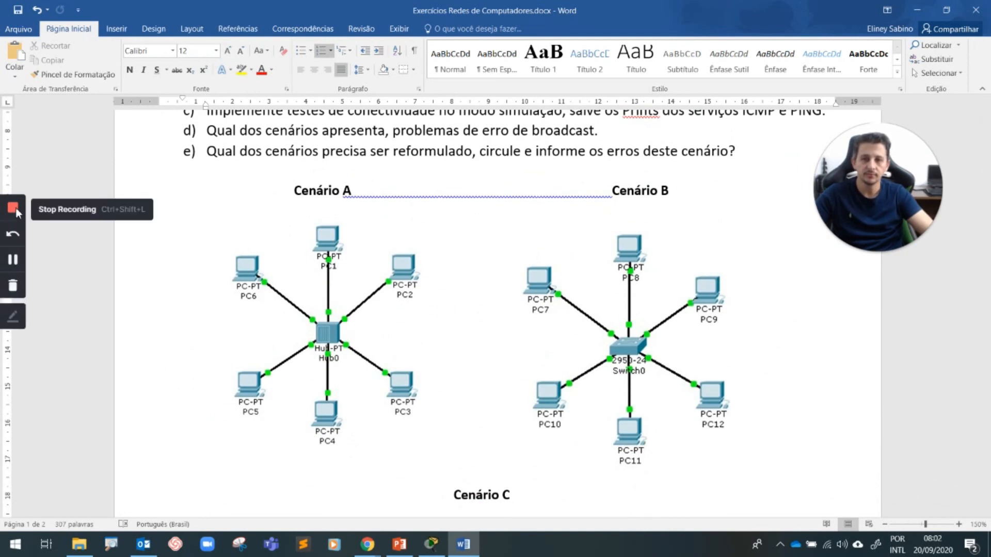
left_click(15, 212)
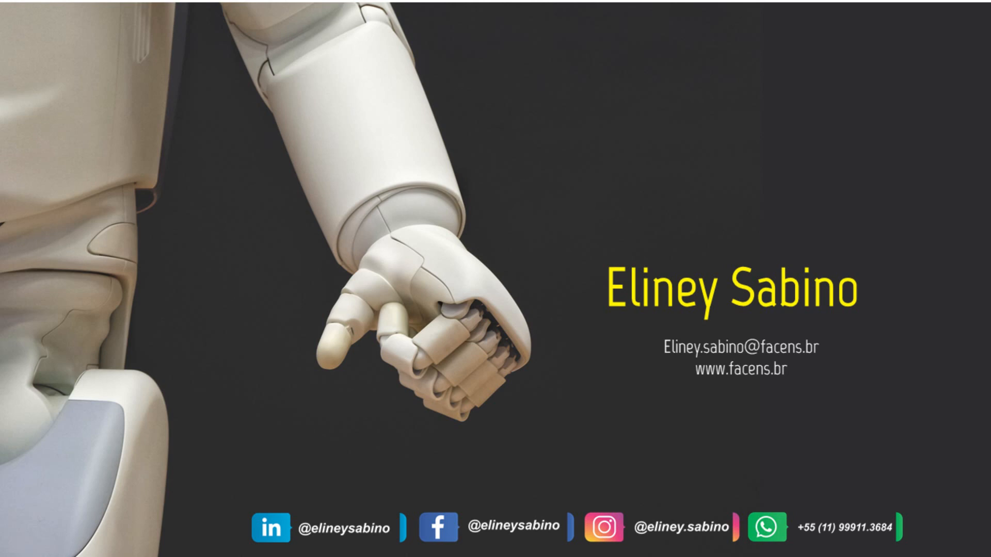